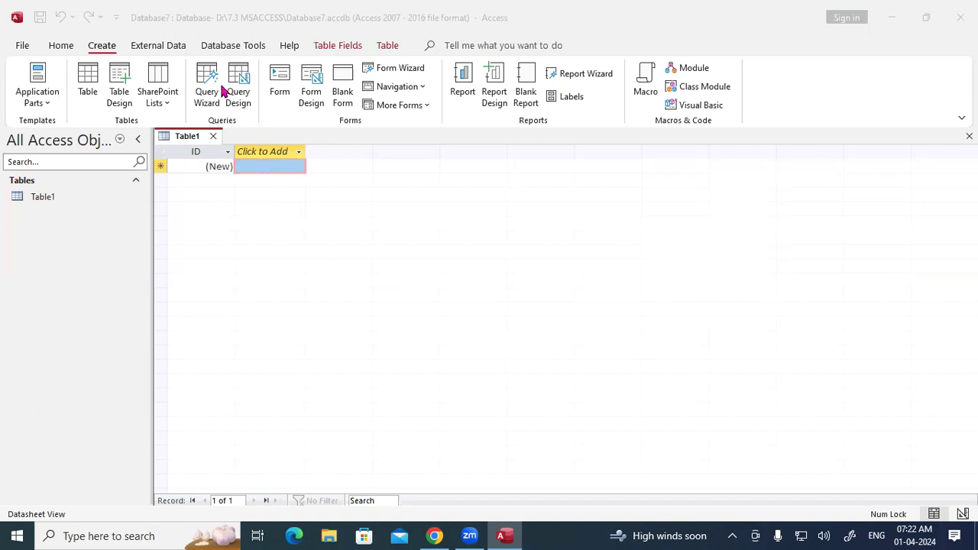
Step: Start a new query with the Query Wizard from the Create tab
{"action": "left_click", "coordinate": [214, 84]}
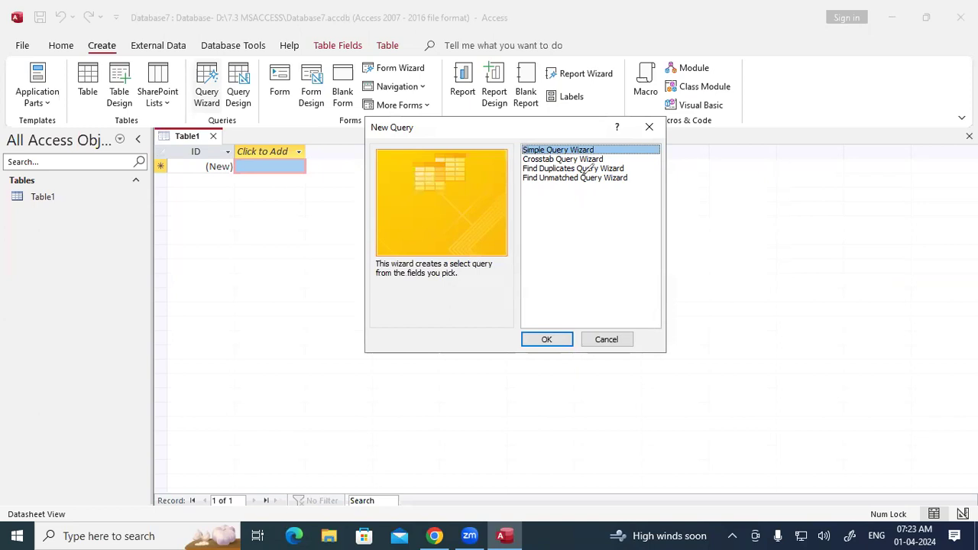
{"action": "mouse_move", "coordinate": [623, 169]}
{"action": "left_mouse_down"}
{"action": "mouse_move", "coordinate": [634, 170]}
{"action": "mouse_move", "coordinate": [628, 181]}
{"action": "left_mouse_up"}
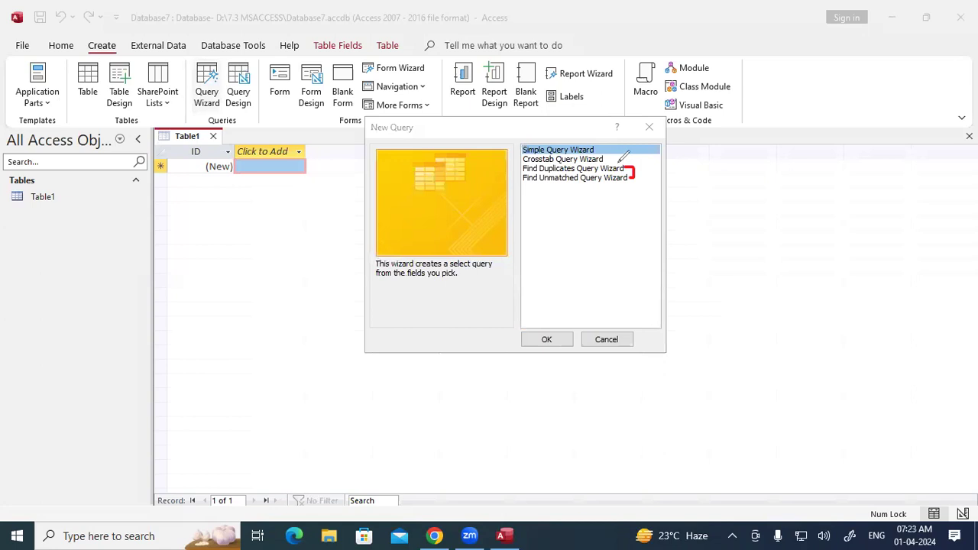
Step: Mark up the wizard list with ink, erase the marks, then cancel the New Query dialog
{"action": "left_click_drag", "start_coordinate": [539, 174], "coordinate": [560, 172]}
{"action": "left_click_drag", "start_coordinate": [541, 182], "coordinate": [571, 180]}
{"action": "mouse_move", "coordinate": [245, 107]}
{"action": "left_mouse_down"}
{"action": "mouse_move", "coordinate": [267, 93]}
{"action": "mouse_move", "coordinate": [260, 116]}
{"action": "mouse_move", "coordinate": [311, 95]}
{"action": "left_mouse_up"}
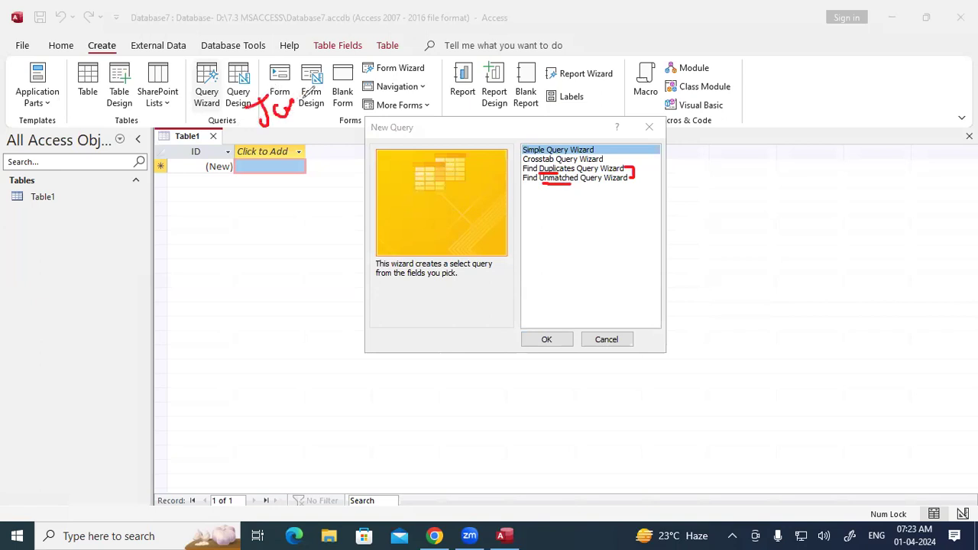
{"action": "mouse_move", "coordinate": [426, 48]}
{"action": "left_mouse_down"}
{"action": "mouse_move", "coordinate": [428, 80]}
{"action": "mouse_move", "coordinate": [432, 48]}
{"action": "mouse_move", "coordinate": [430, 64]}
{"action": "mouse_move", "coordinate": [452, 72]}
{"action": "left_mouse_up"}
{"action": "mouse_move", "coordinate": [459, 32]}
{"action": "left_mouse_down"}
{"action": "mouse_move", "coordinate": [459, 58]}
{"action": "mouse_move", "coordinate": [469, 49]}
{"action": "left_mouse_up"}
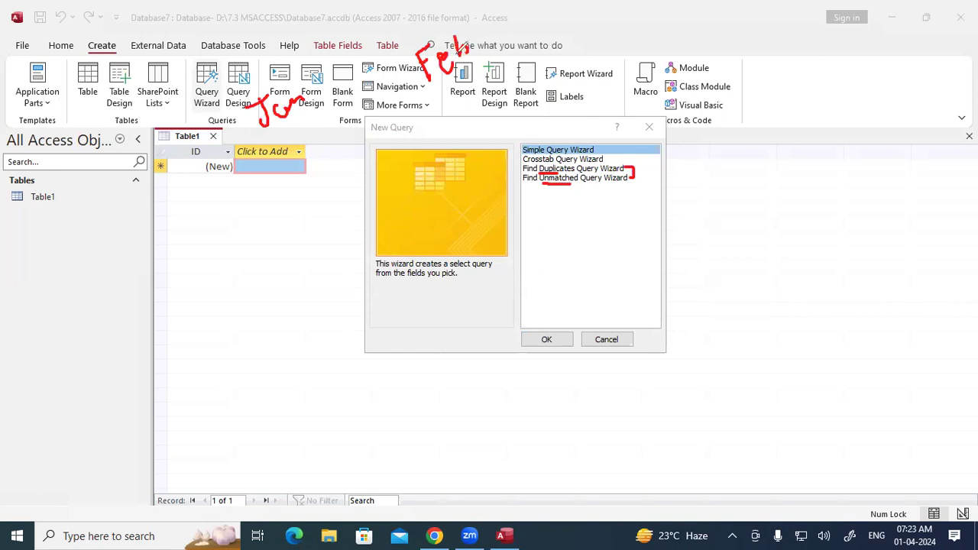
{"action": "left_click_drag", "start_coordinate": [266, 141], "coordinate": [321, 111]}
{"action": "left_click_drag", "start_coordinate": [424, 91], "coordinate": [481, 46]}
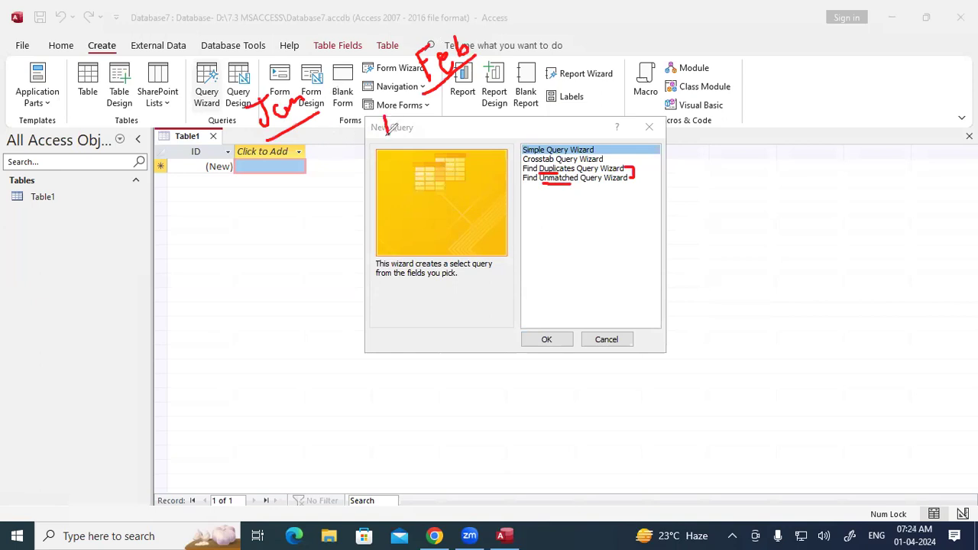
{"action": "left_click_drag", "start_coordinate": [382, 113], "coordinate": [383, 136]}
{"action": "mouse_move", "coordinate": [300, 128]}
{"action": "left_mouse_down"}
{"action": "mouse_move", "coordinate": [416, 134]}
{"action": "mouse_move", "coordinate": [443, 88]}
{"action": "left_mouse_up"}
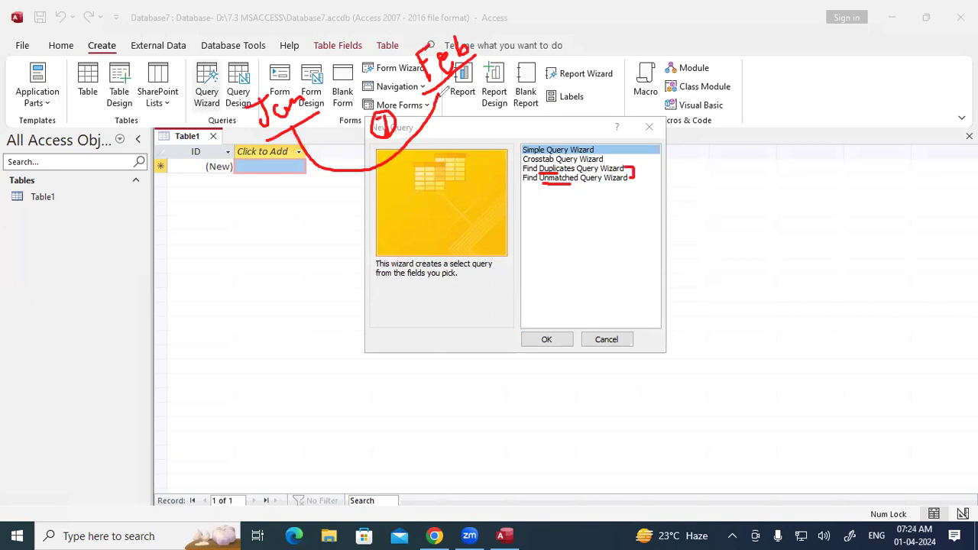
{"action": "left_click_drag", "start_coordinate": [544, 180], "coordinate": [574, 181]}
{"action": "key", "text": "e"}
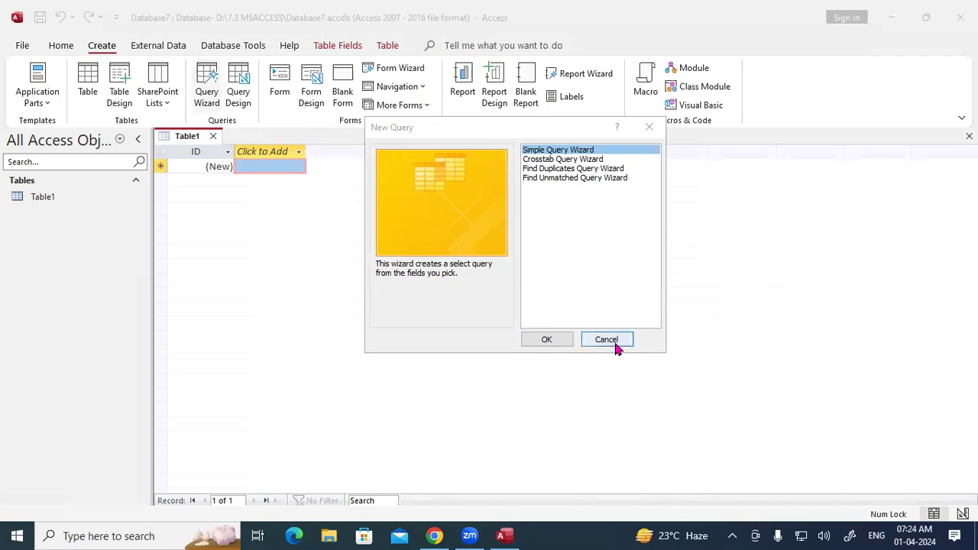
{"action": "left_click", "coordinate": [616, 342]}
Step: Close Table1, reopen it and switch it to Design View
{"action": "left_click", "coordinate": [213, 136]}
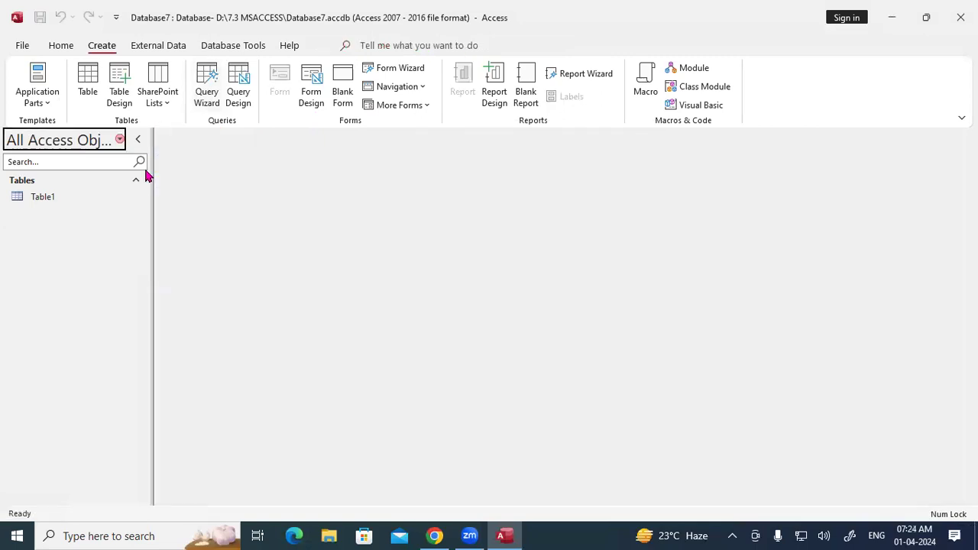
{"action": "right_click", "coordinate": [64, 192]}
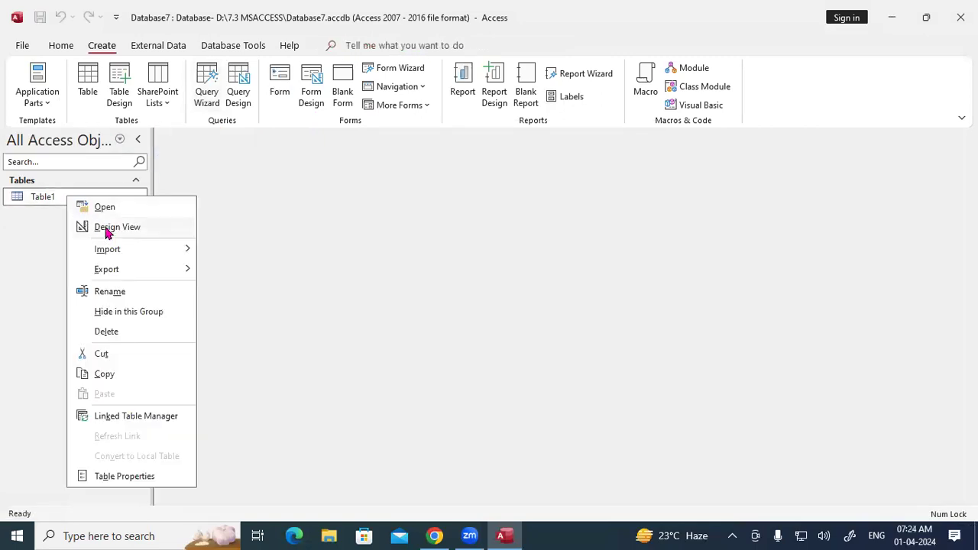
{"action": "left_click", "coordinate": [84, 207]}
{"action": "right_click", "coordinate": [203, 140]}
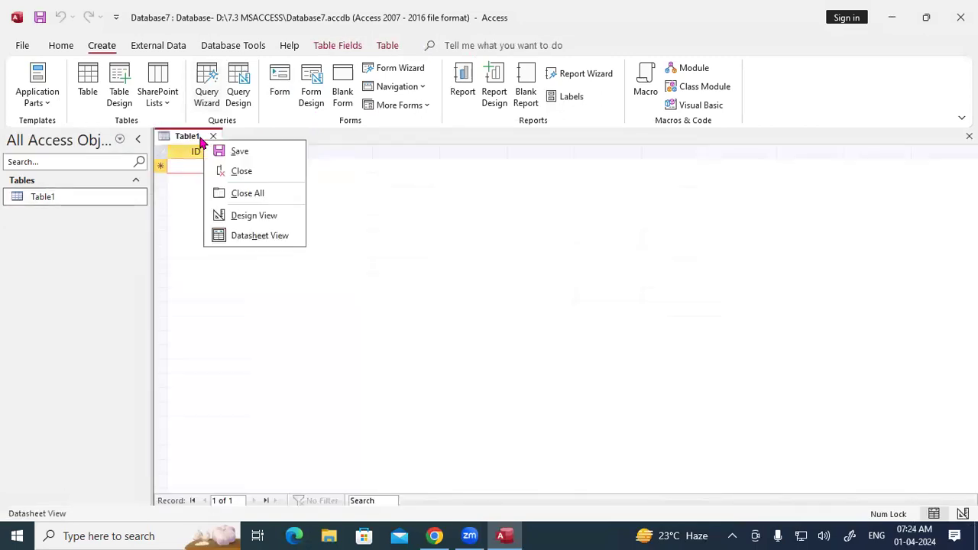
{"action": "left_click", "coordinate": [252, 215]}
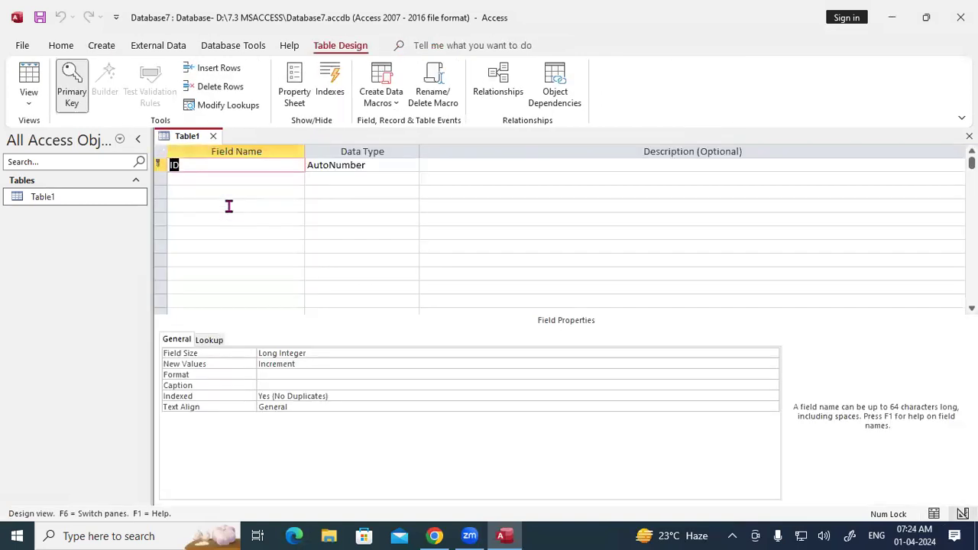
Step: Define fields Reg No as Number, then STD Name and Course as Short Text
{"action": "type", "text": "Reg No"}
{"action": "key", "text": "Tab"}
{"action": "type", "text": "n"}
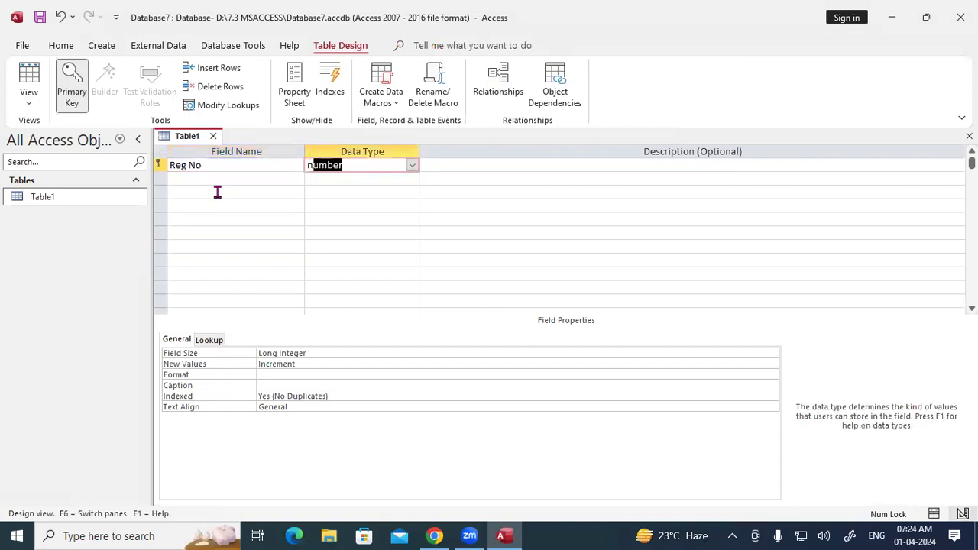
{"action": "key", "text": "Tab"}
{"action": "key", "text": "Tab"}
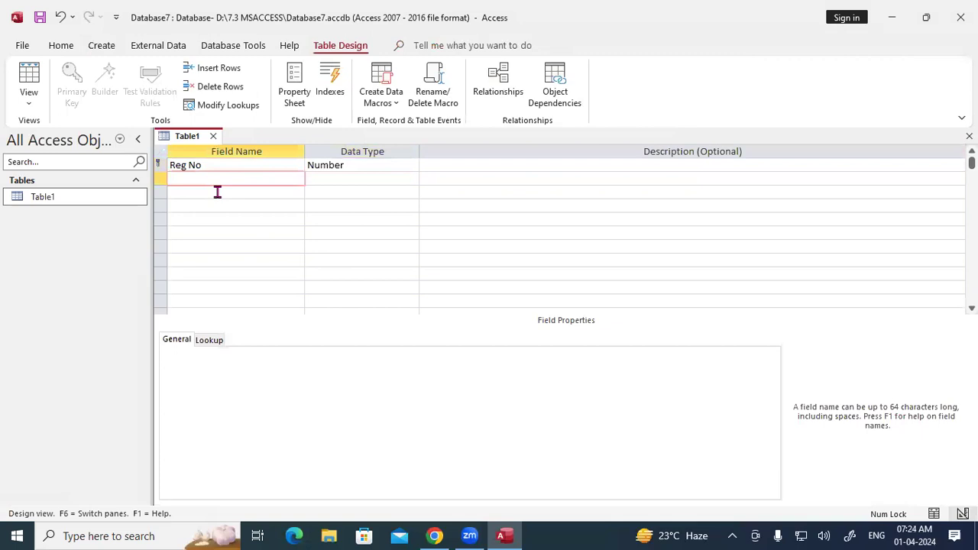
{"action": "type", "text": "STD Name"}
{"action": "key", "text": "Tab"}
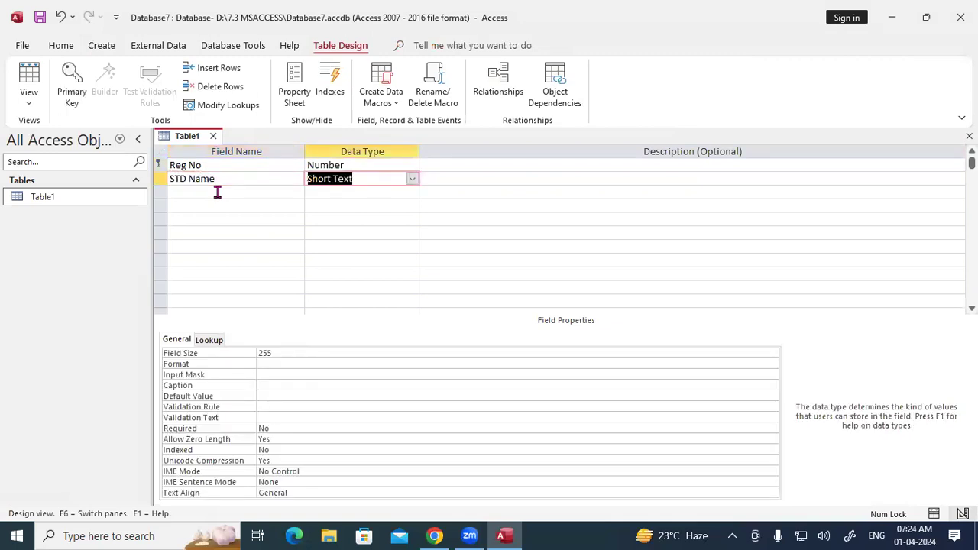
{"action": "key", "text": "Tab"}
{"action": "key", "text": "Tab"}
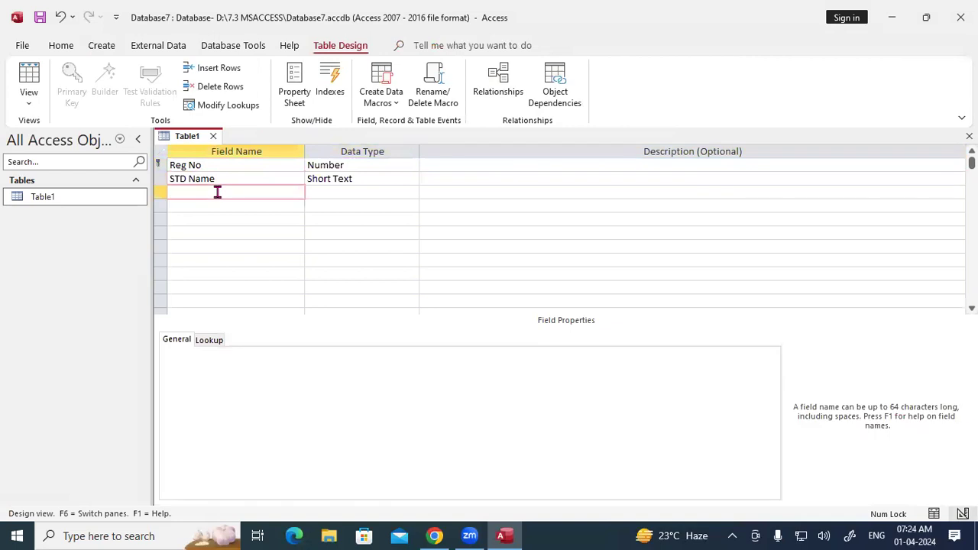
{"action": "type", "text": "Course"}
{"action": "key", "text": "Tab"}
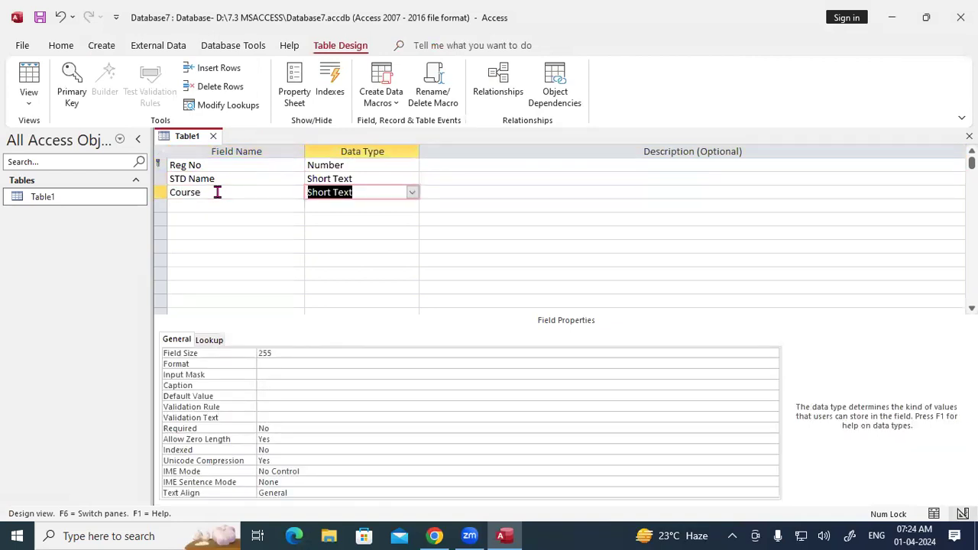
Step: Set Course's data type to Lookup Wizard, choosing to type the values yourself
{"action": "left_click", "coordinate": [411, 193]}
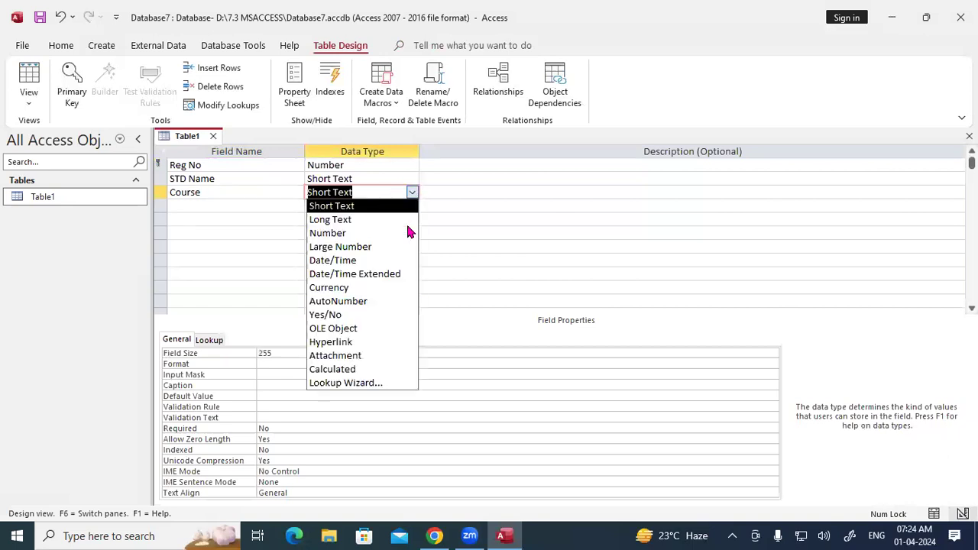
{"action": "left_click", "coordinate": [373, 382]}
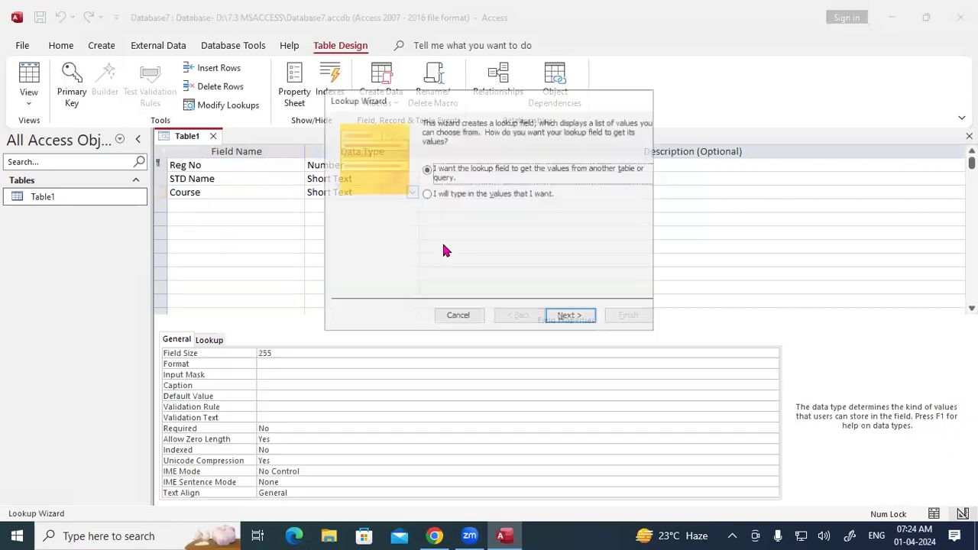
{"action": "left_click", "coordinate": [456, 195]}
{"action": "left_click", "coordinate": [566, 314]}
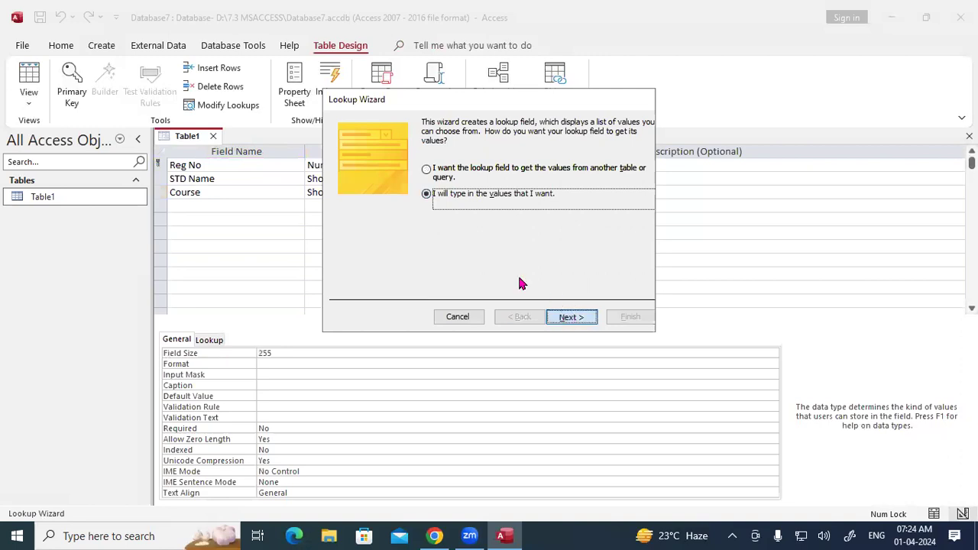
Step: Enter the lookup values DFA, ADFA, DCA, ADCA, TALLY and CCC
{"action": "left_click", "coordinate": [375, 207]}
{"action": "type", "text": "DFA"}
{"action": "key", "text": "Return"}
{"action": "key", "text": "Caps_Lock"}
{"action": "type", "text": "ADFA"}
{"action": "key", "text": "Return"}
{"action": "type", "text": "DCA"}
{"action": "key", "text": "Return"}
{"action": "type", "text": "ADCA"}
{"action": "key", "text": "Return"}
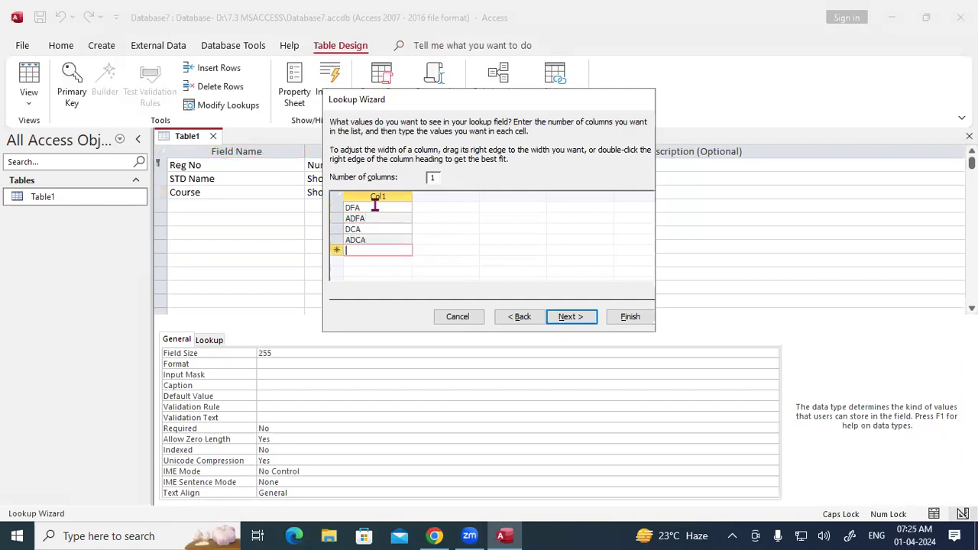
{"action": "type", "text": "TALLY"}
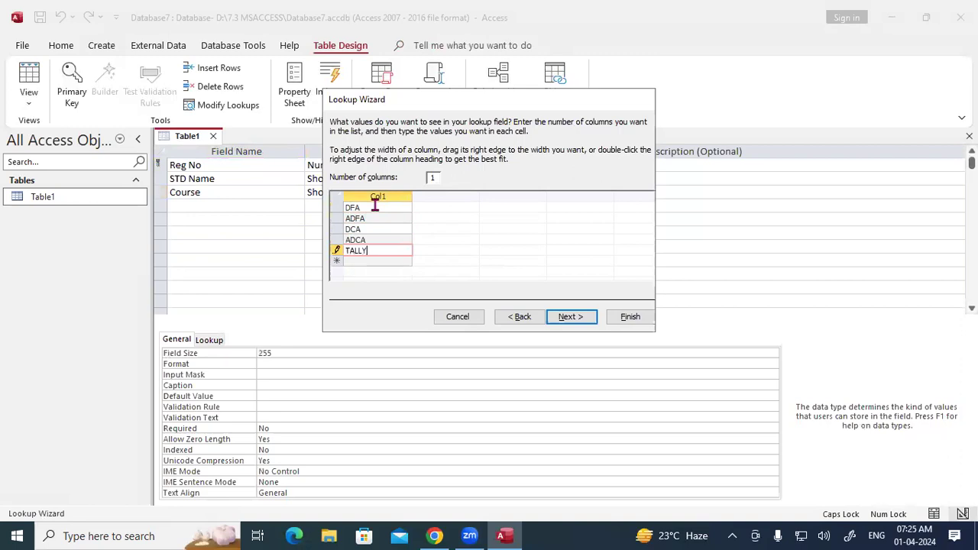
{"action": "key", "text": "Return"}
{"action": "type", "text": "CCC"}
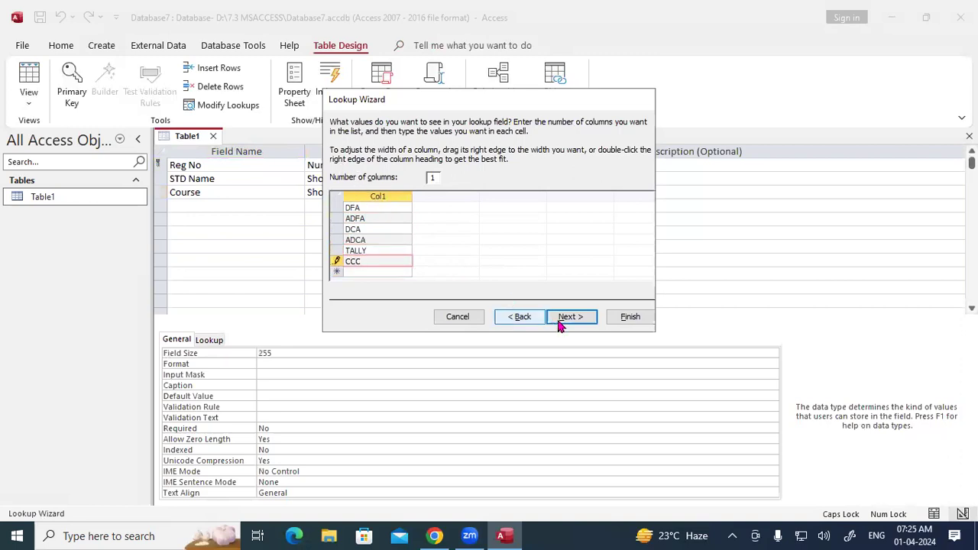
Step: Finish the Course lookup wizard and select the fourth field row
{"action": "left_click", "coordinate": [558, 316]}
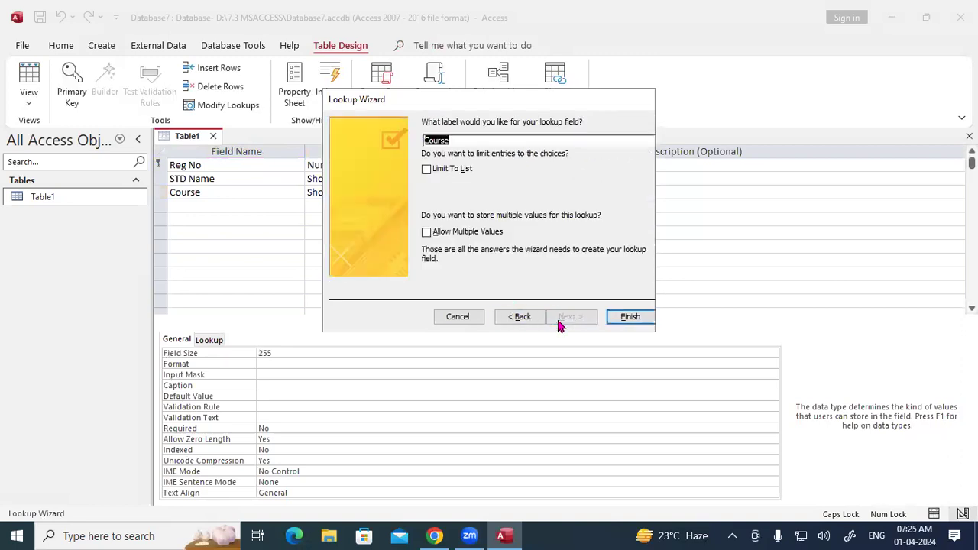
{"action": "left_click", "coordinate": [628, 317]}
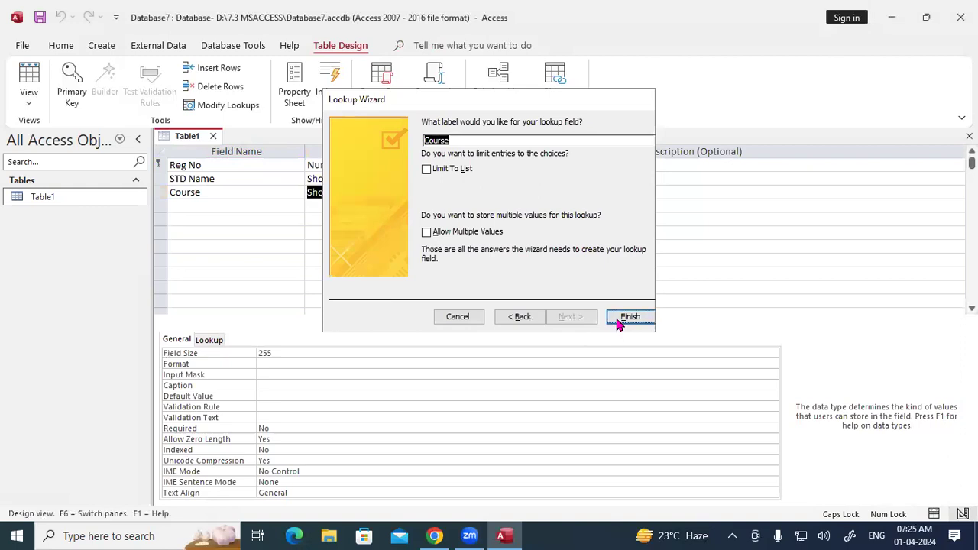
{"action": "left_click", "coordinate": [238, 208]}
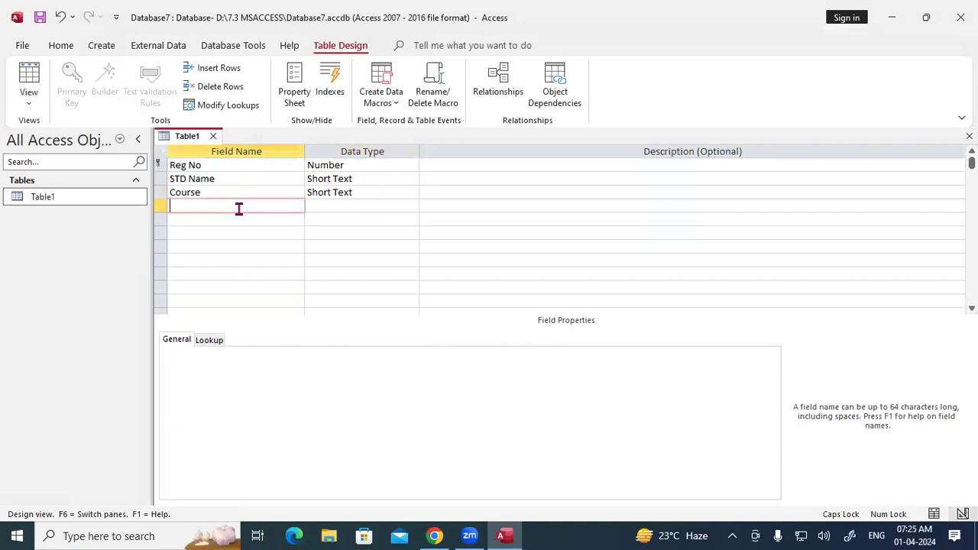
Step: Add a Fee field with the Number data type
{"action": "type", "text": "Fee"}
{"action": "key", "text": "Tab"}
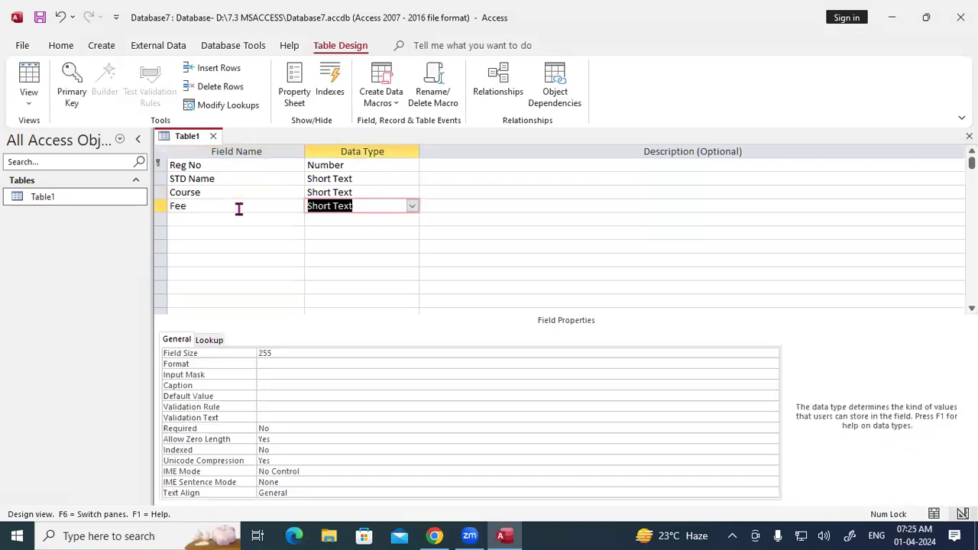
{"action": "type", "text": "number"}
{"action": "key", "text": "Tab"}
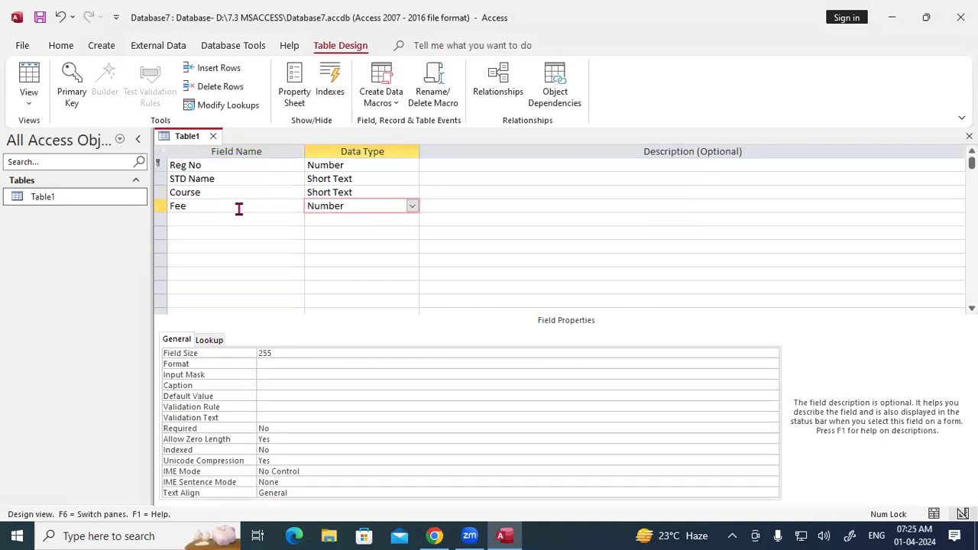
{"action": "key", "text": "Tab"}
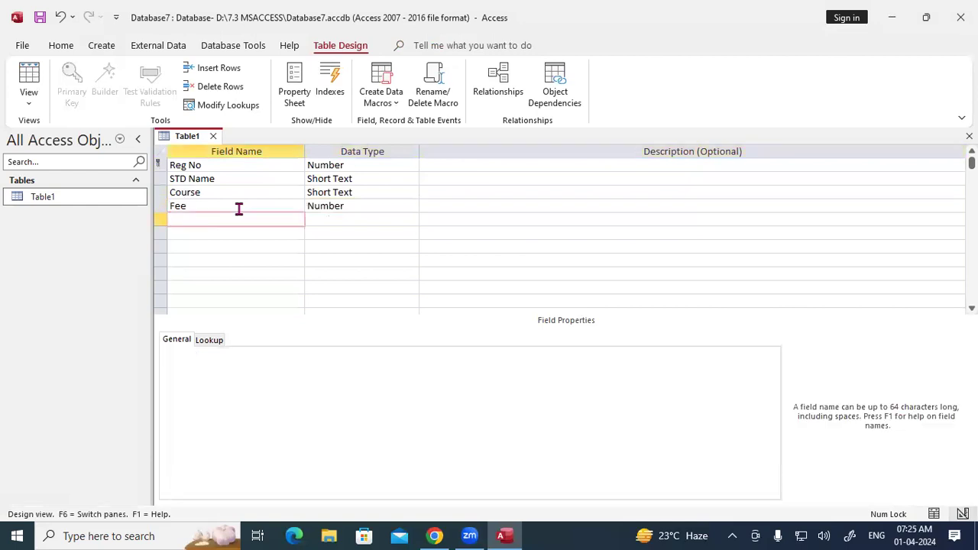
Step: Add a Mob no field with the Short Text data type
{"action": "type", "text": "Mob no"}
{"action": "key", "text": "Tab"}
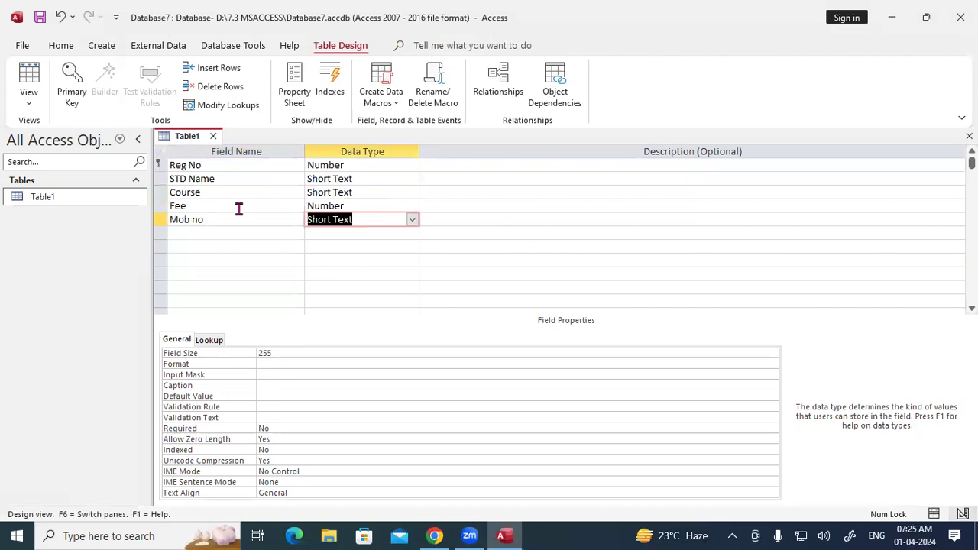
{"action": "key", "text": "Tab"}
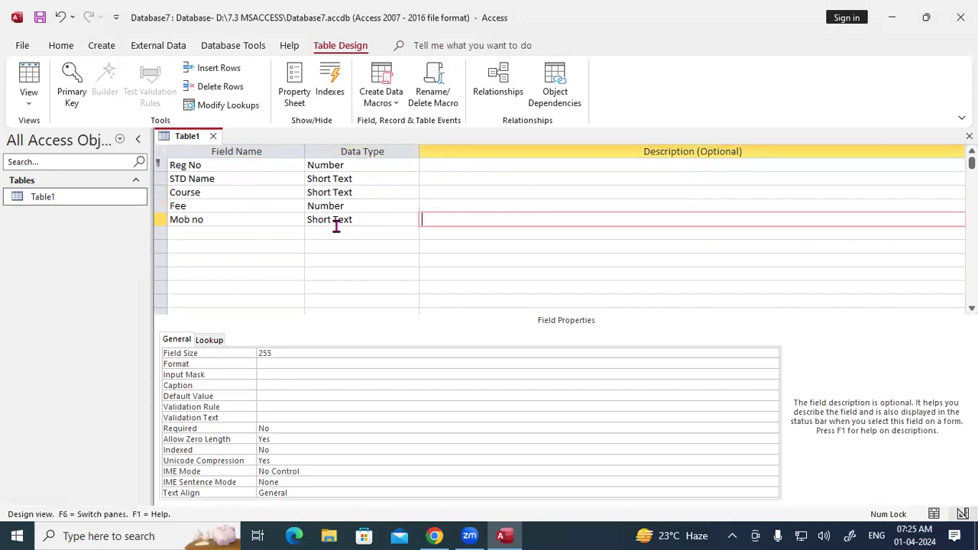
{"action": "right_click", "coordinate": [178, 136]}
{"action": "left_click", "coordinate": [192, 145]}
{"action": "right_click", "coordinate": [187, 136]}
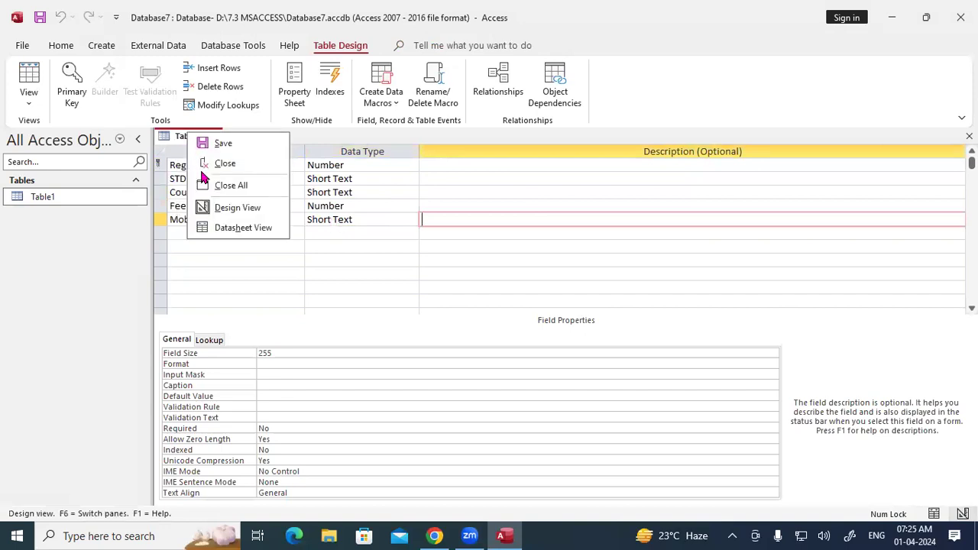
Step: In Datasheet View, enter record 101 with a student name, course DFA, fee 9000 and a mobile number
{"action": "left_click", "coordinate": [219, 229]}
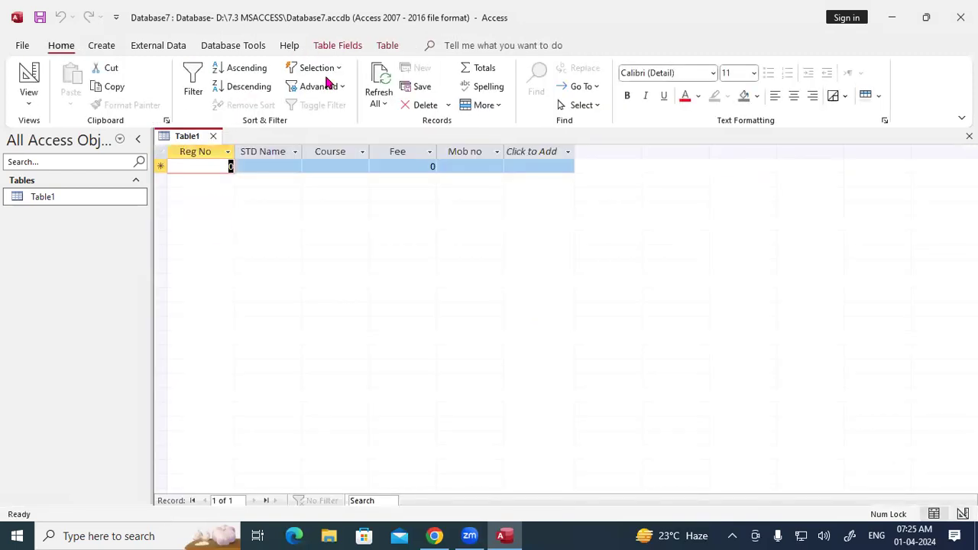
{"action": "type", "text": "101"}
{"action": "key", "text": "Tab"}
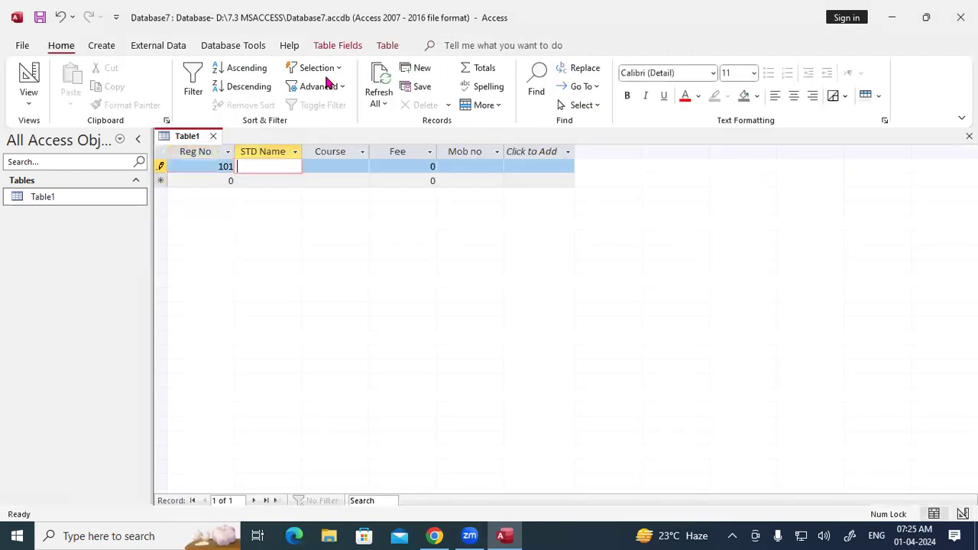
{"action": "type", "text": "Rahula"}
{"action": "key", "text": "Tab"}
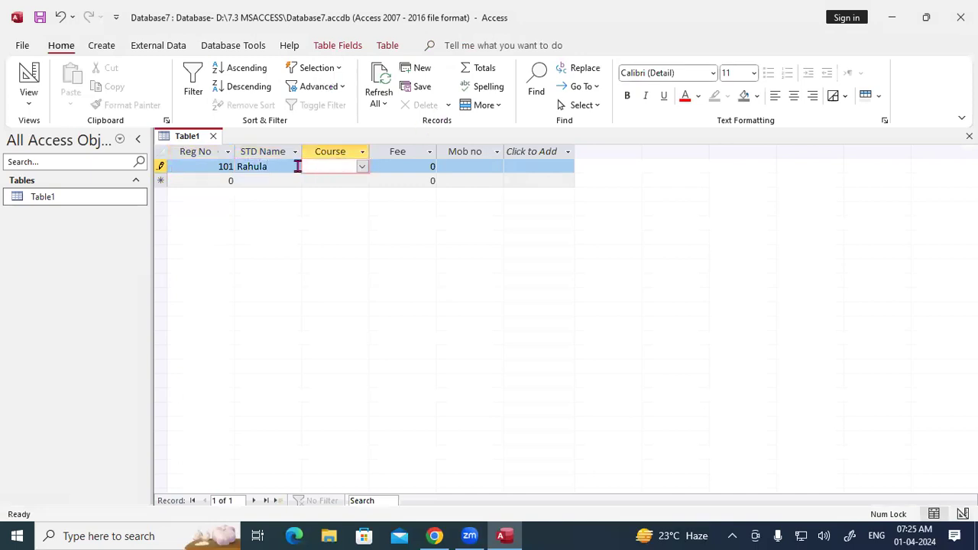
{"action": "left_click", "coordinate": [284, 165]}
{"action": "key", "text": "BackSpace"}
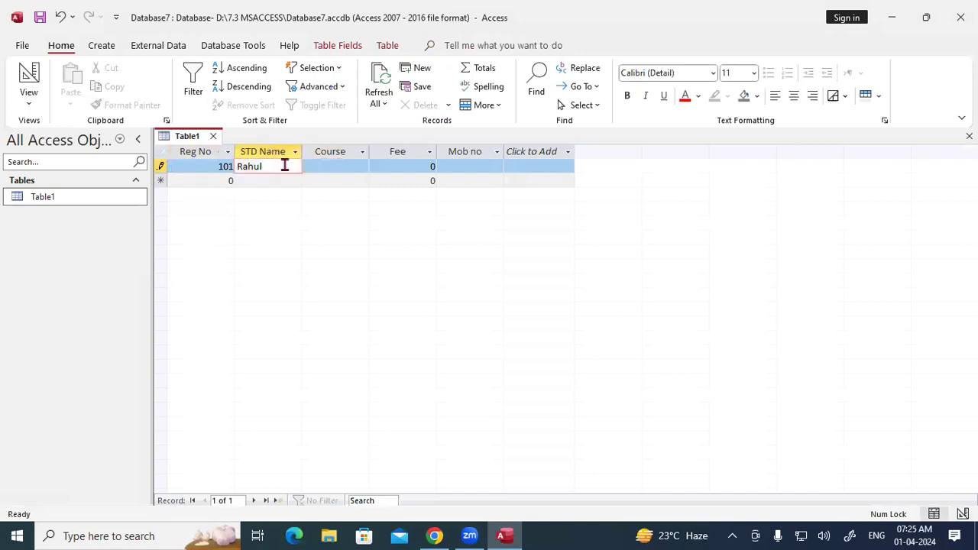
{"action": "left_click", "coordinate": [322, 164]}
{"action": "left_click", "coordinate": [362, 167]}
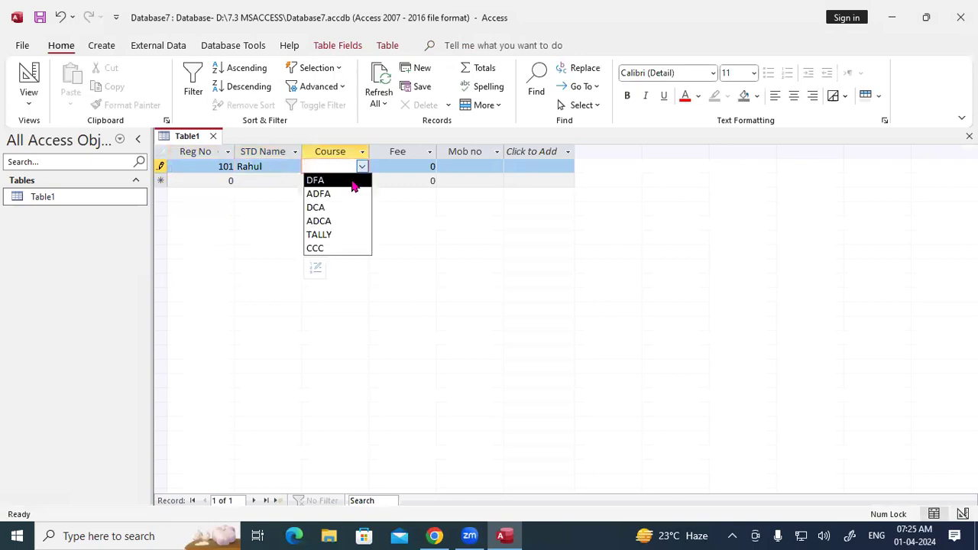
{"action": "left_click", "coordinate": [354, 185]}
{"action": "key", "text": "Tab"}
{"action": "type", "text": "9000"}
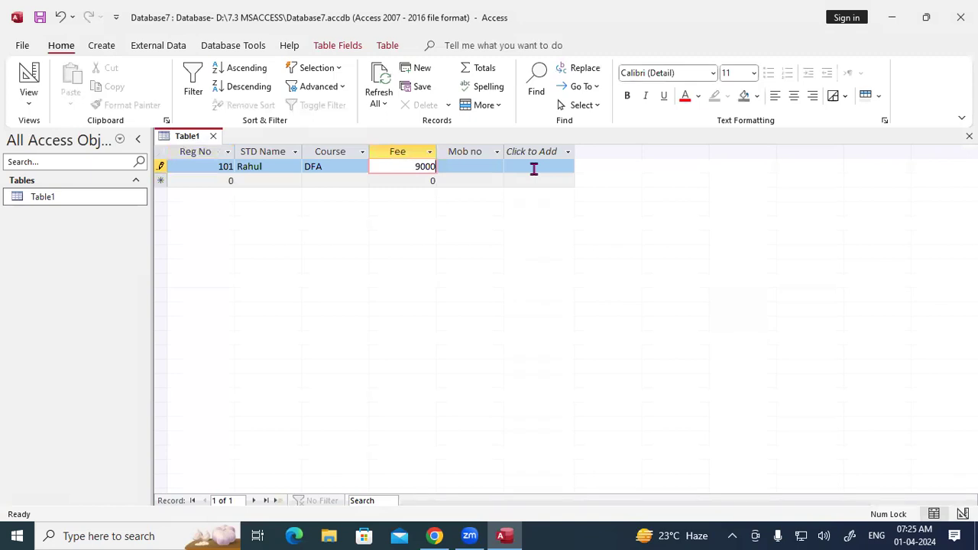
{"action": "key", "text": "Tab"}
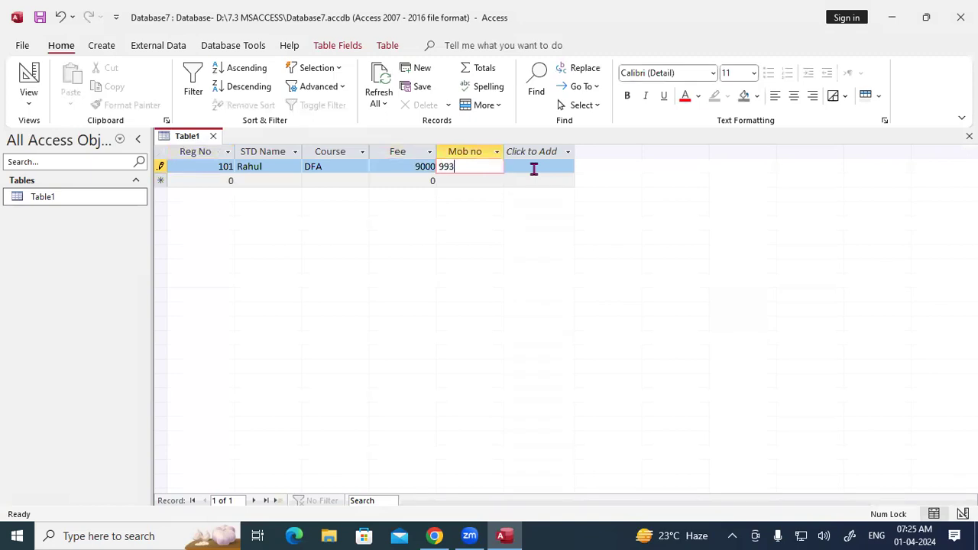
{"action": "key", "text": "Tab"}
Step: Enter record 102 with a student name, course DCA, fee 13500 and a mobile number
{"action": "type", "text": "102"}
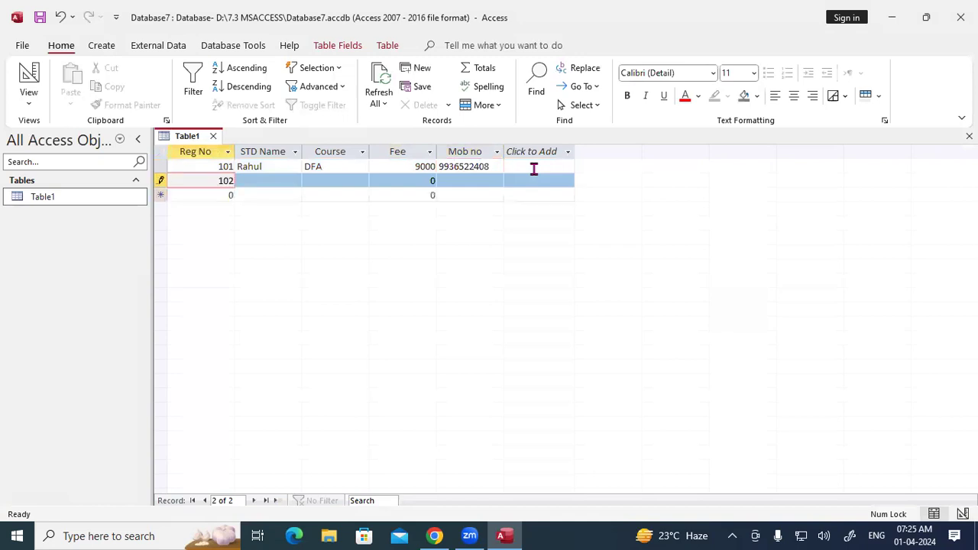
{"action": "key", "text": "Tab"}
{"action": "type", "text": "Ram"}
{"action": "key", "text": "Tab"}
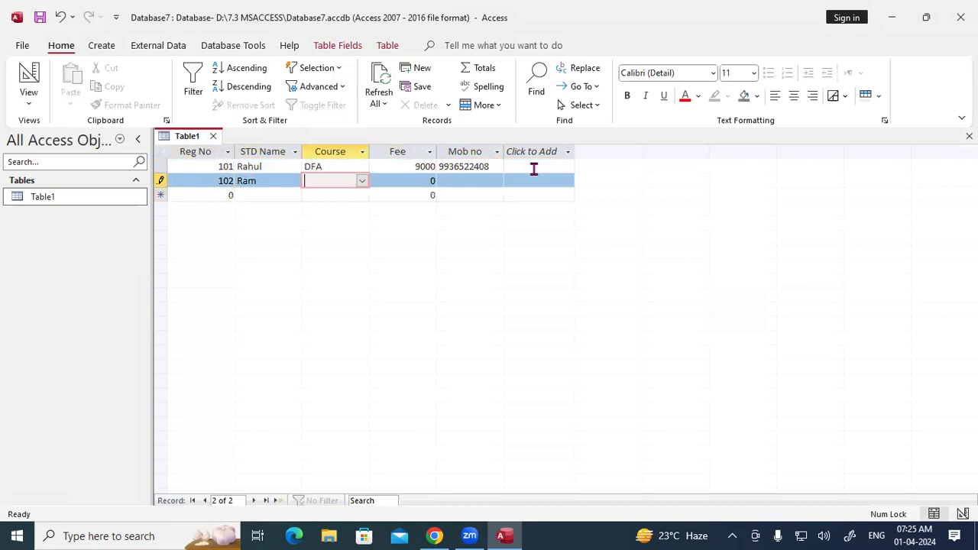
{"action": "type", "text": "dca"}
{"action": "key", "text": "Tab"}
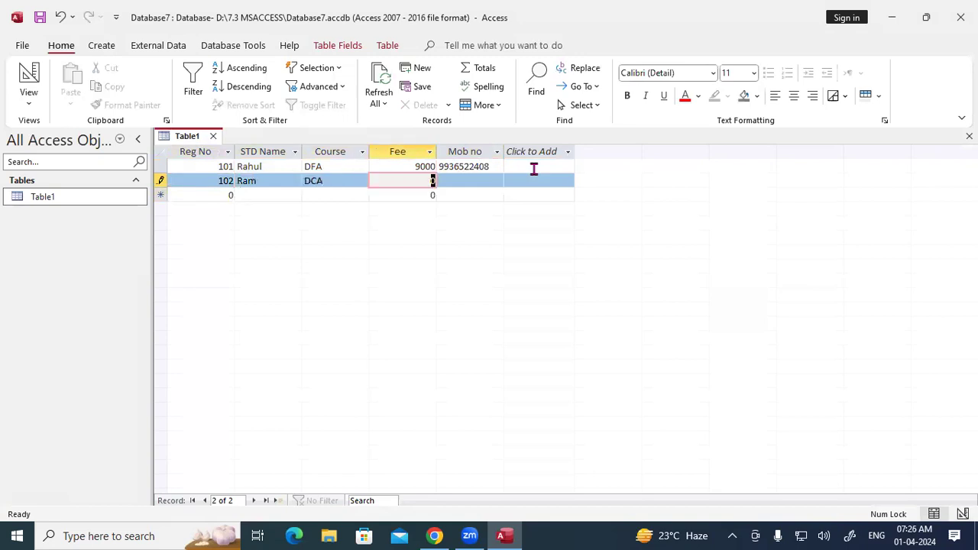
{"action": "type", "text": "13500"}
{"action": "key", "text": "Tab"}
{"action": "key", "text": "Tab"}
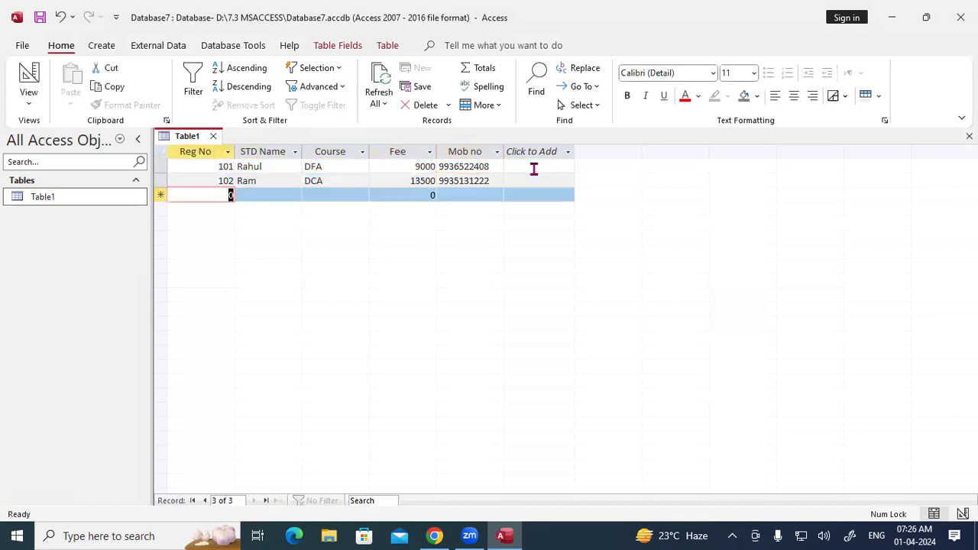
Step: Enter a third record reusing Reg No 101 with ADCA and fee 15000, triggering the duplicate-key error
{"action": "type", "text": "10"}
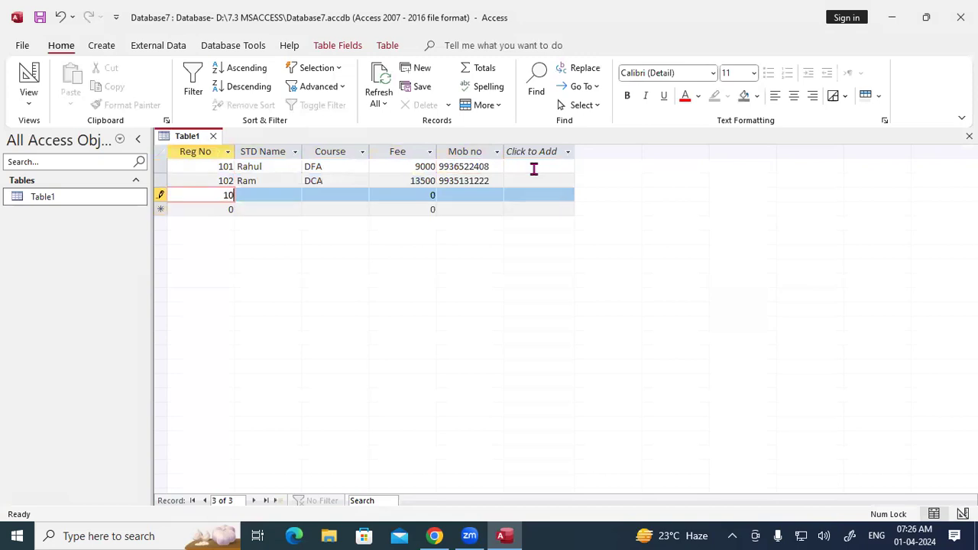
{"action": "type", "text": "1"}
{"action": "key", "text": "Tab"}
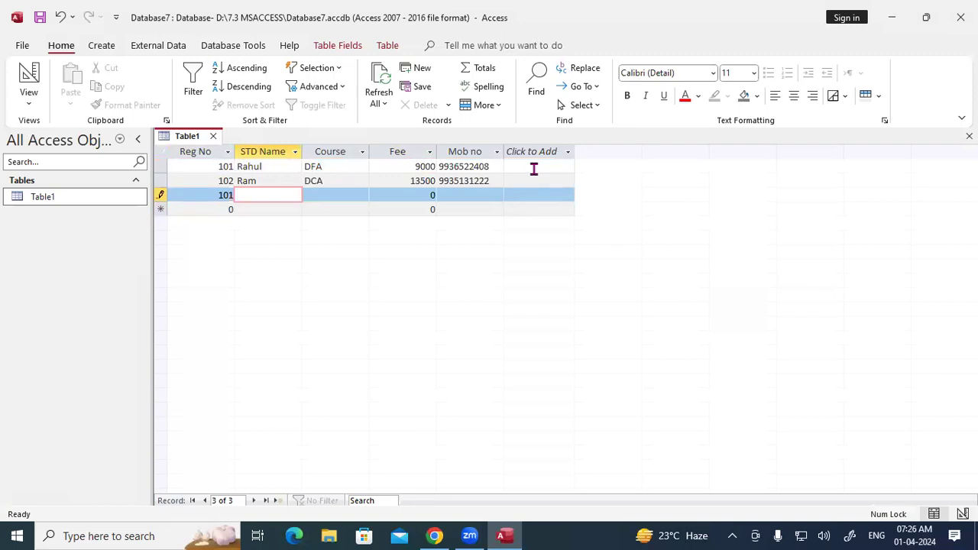
{"action": "type", "text": "Ramesh"}
{"action": "key", "text": "Tab"}
{"action": "type", "text": "ADCA"}
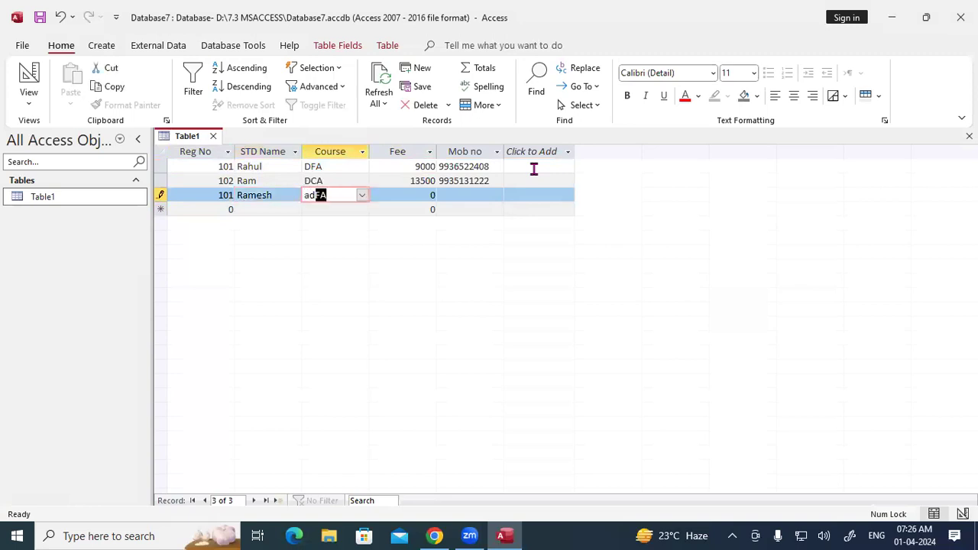
{"action": "key", "text": "Tab"}
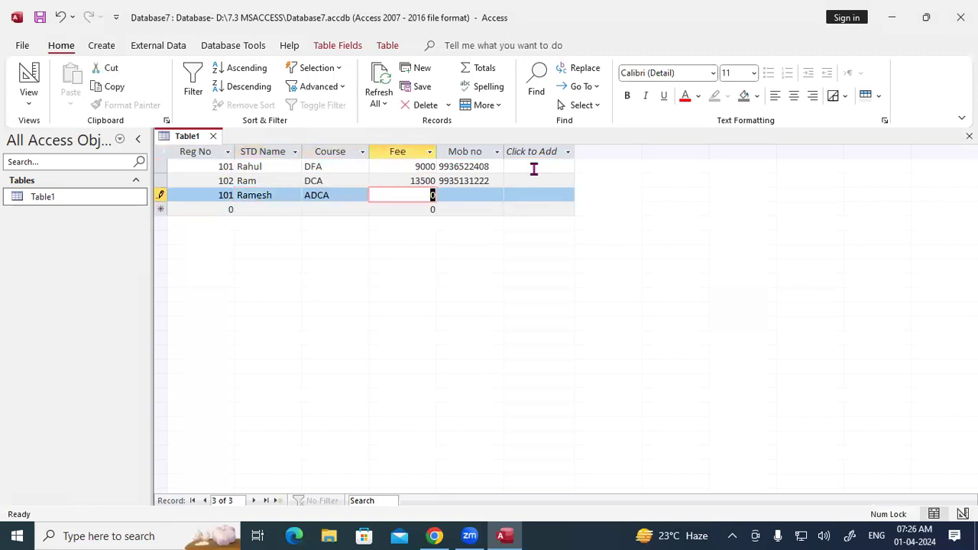
{"action": "type", "text": "15000"}
{"action": "key", "text": "Tab"}
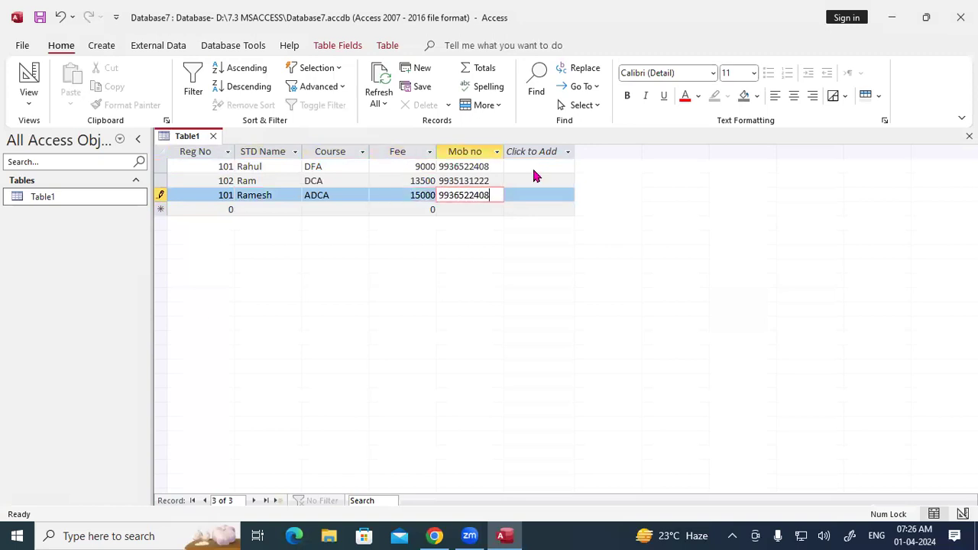
{"action": "key", "text": "Tab"}
{"action": "key", "text": "Return"}
{"action": "key", "text": "Tab"}
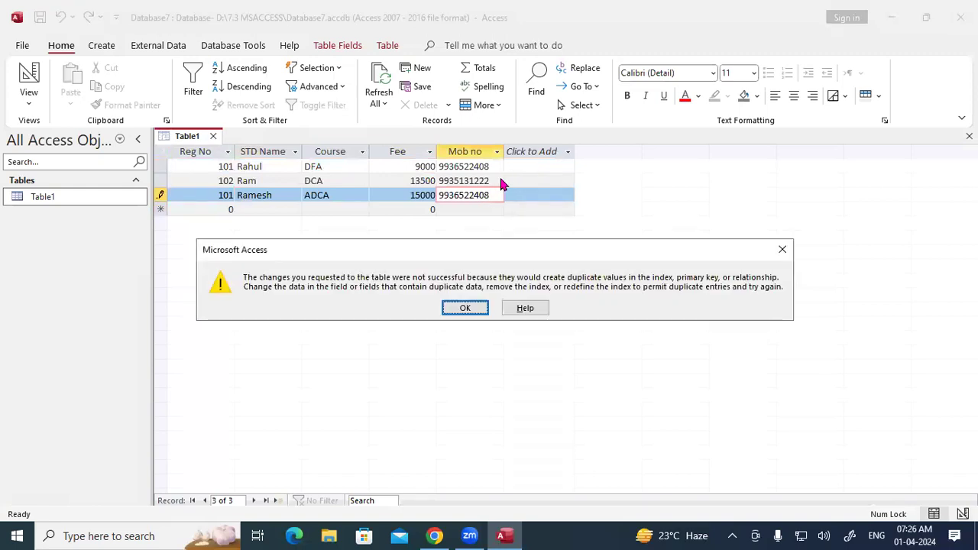
Step: Dismiss the duplicate-value errors and retype the third record's mobile number
{"action": "left_click", "coordinate": [469, 302]}
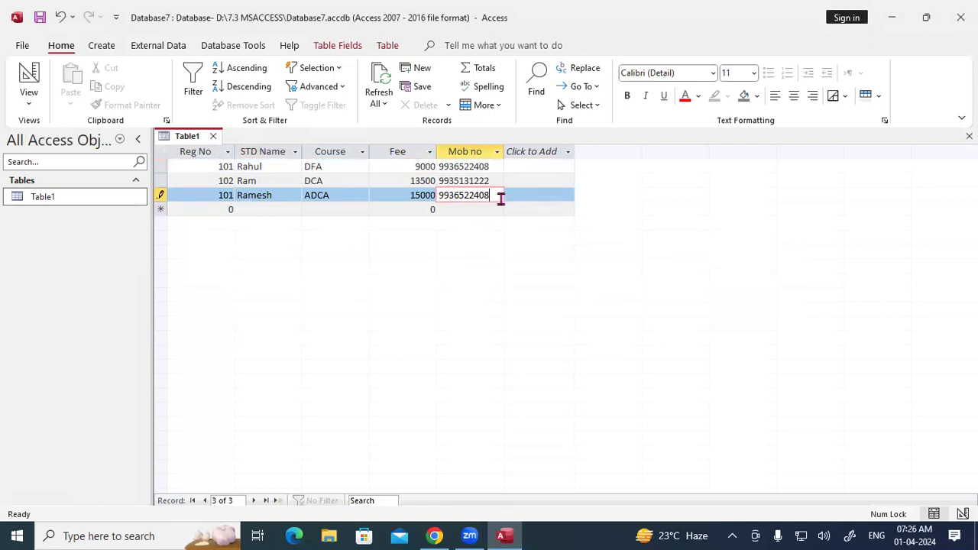
{"action": "key", "text": "Return"}
{"action": "key", "text": "Return"}
{"action": "key", "text": "BackSpace"}
{"action": "key", "text": "BackSpace"}
{"action": "key", "text": "BackSpace"}
{"action": "key", "text": "BackSpace"}
{"action": "key", "text": "BackSpace"}
{"action": "key", "text": "BackSpace"}
{"action": "key", "text": "BackSpace"}
{"action": "key", "text": "BackSpace"}
{"action": "key", "text": "BackSpace"}
{"action": "key", "text": "Return"}
{"action": "key", "text": "Return"}
{"action": "left_click_drag", "start_coordinate": [480, 195], "coordinate": [489, 195]}
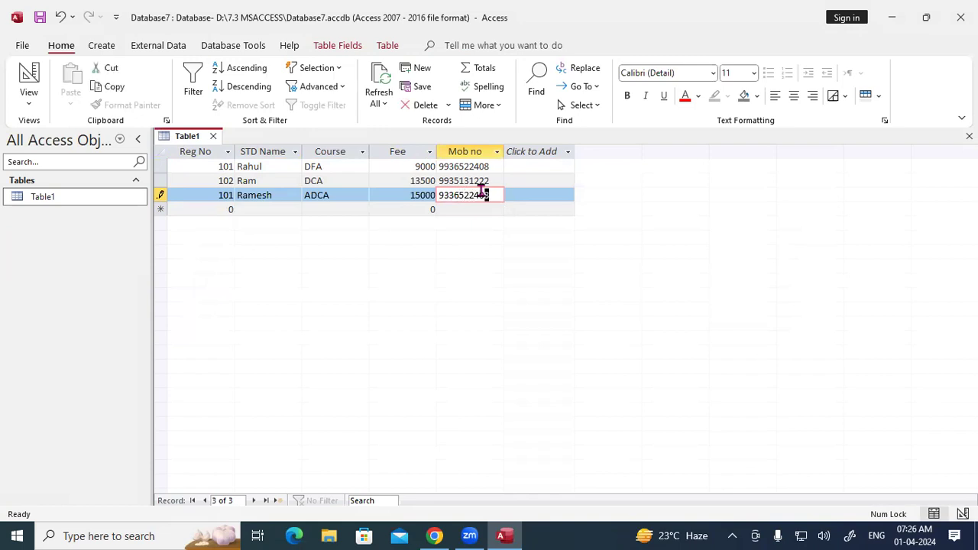
{"action": "left_click", "coordinate": [401, 207]}
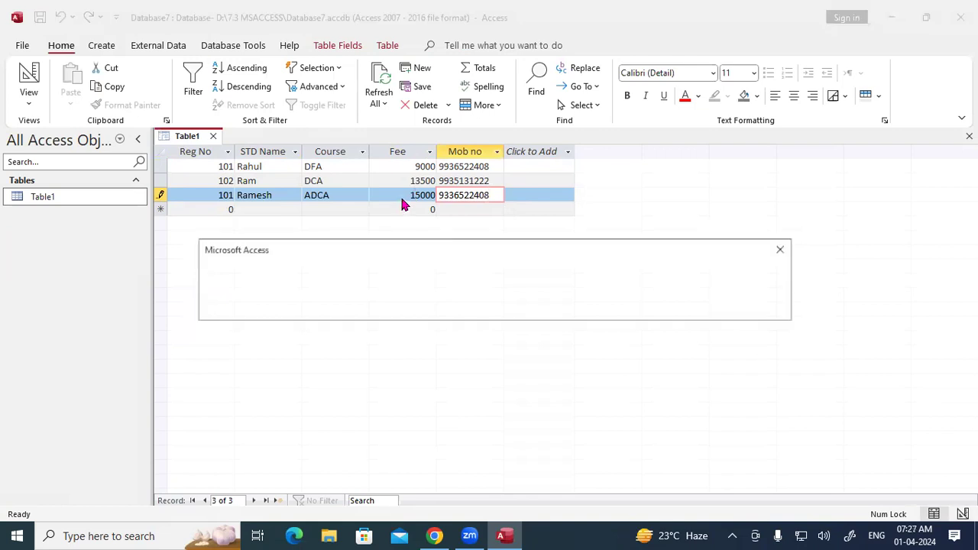
{"action": "left_click", "coordinate": [784, 249]}
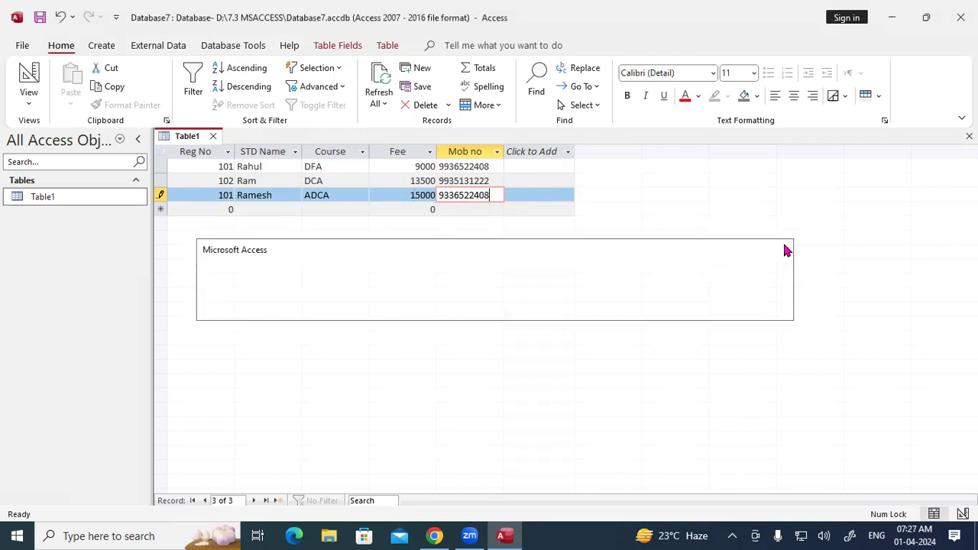
Step: Replace the third record's Reg No 101 with 103 and save it
{"action": "left_click_drag", "start_coordinate": [211, 196], "coordinate": [253, 196]}
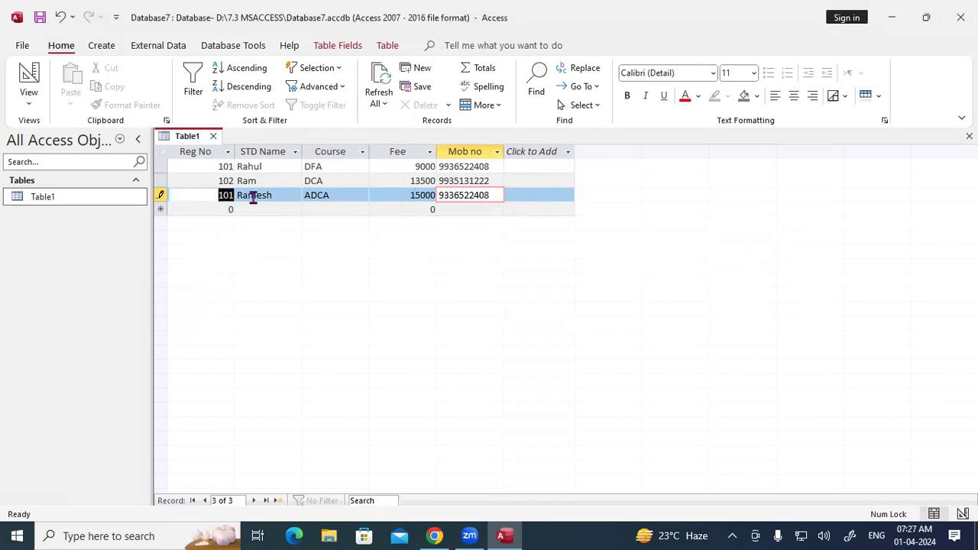
{"action": "type", "text": "103"}
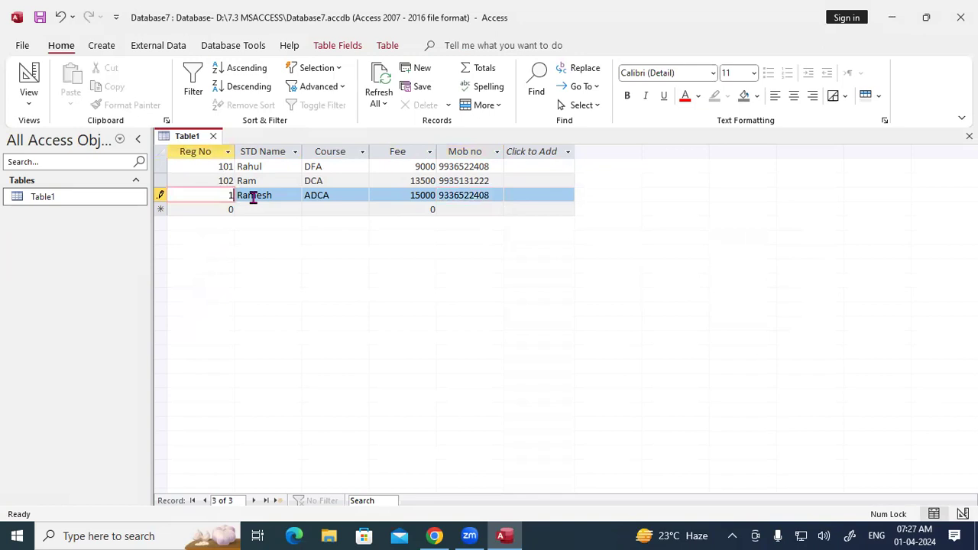
{"action": "key", "text": "Tab"}
{"action": "key", "text": "Tab"}
{"action": "key", "text": "Tab"}
{"action": "key", "text": "Tab"}
{"action": "key", "text": "Tab"}
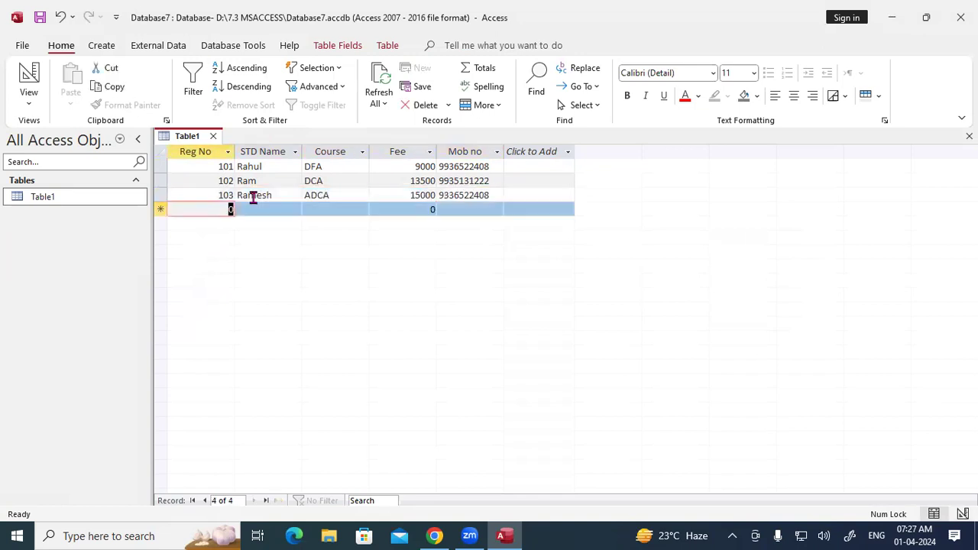
Step: In Design View, change Reg No's data type to Short Text
{"action": "right_click", "coordinate": [197, 140]}
{"action": "right_click", "coordinate": [191, 142]}
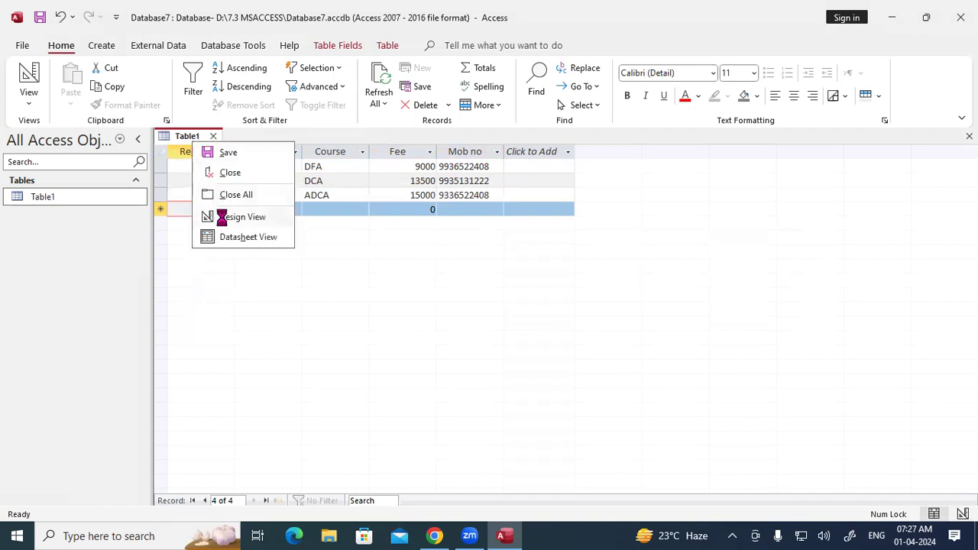
{"action": "left_click", "coordinate": [222, 217]}
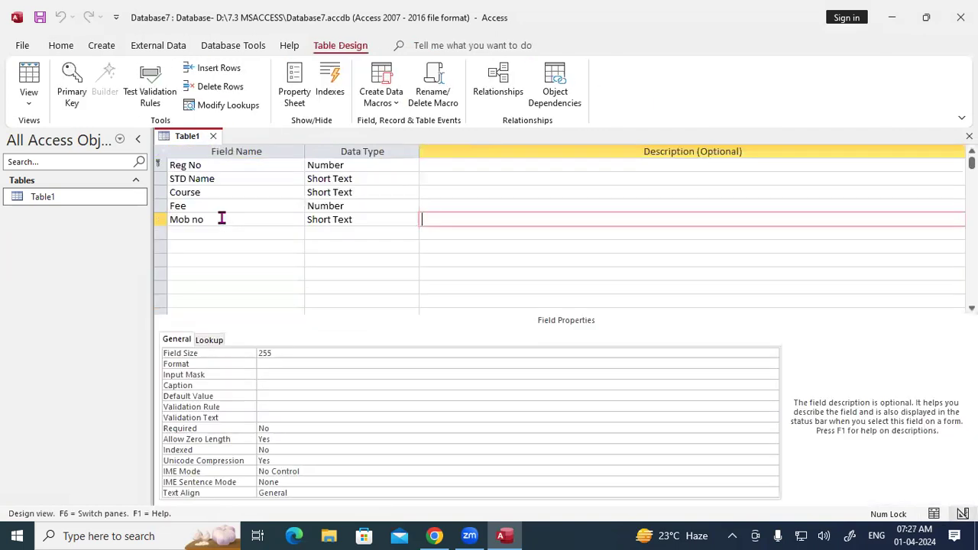
{"action": "left_click", "coordinate": [353, 165]}
{"action": "left_click", "coordinate": [411, 166]}
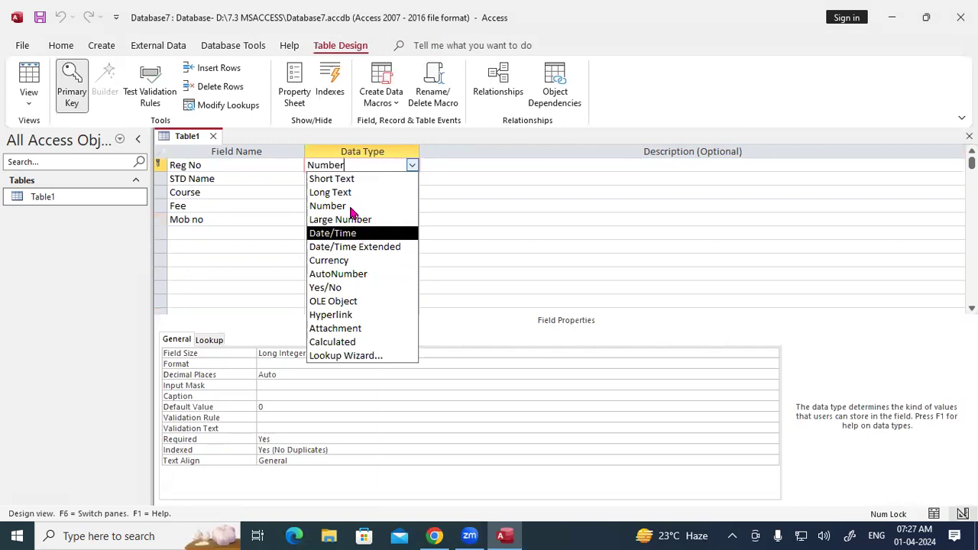
{"action": "left_click", "coordinate": [336, 178]}
Step: Switch Table1 back to Datasheet View
{"action": "right_click", "coordinate": [187, 136]}
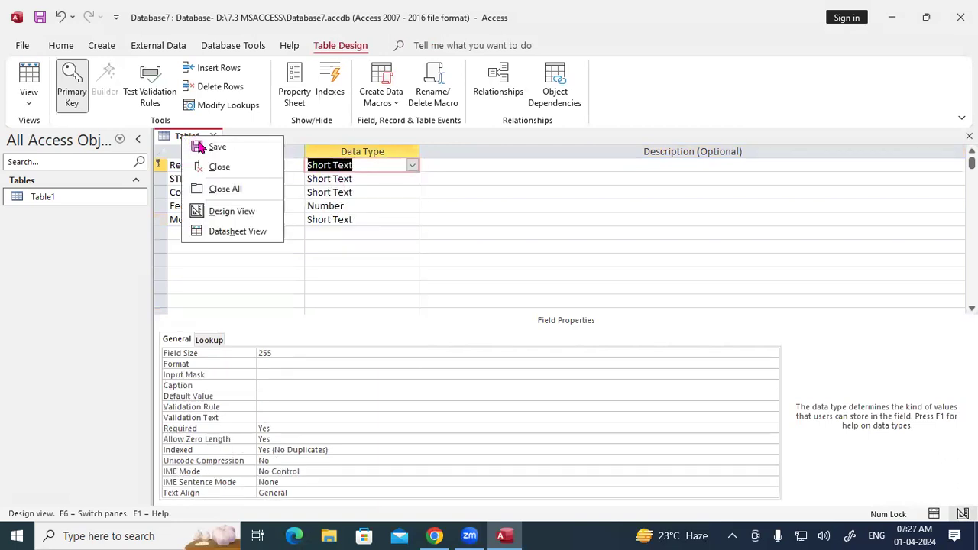
{"action": "right_click", "coordinate": [185, 137]}
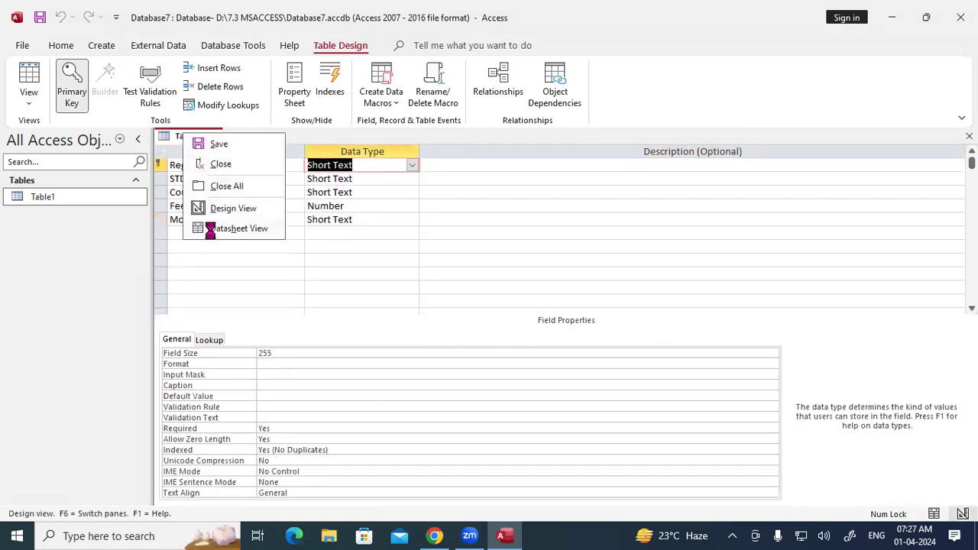
{"action": "left_click", "coordinate": [205, 228]}
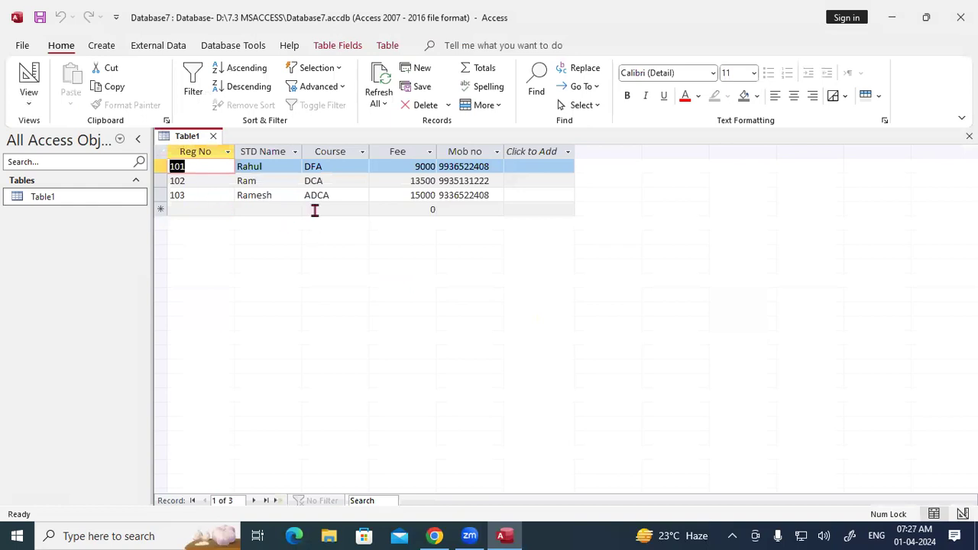
Step: Move to the new record row and enter Reg No 102
{"action": "key", "text": "Tab"}
{"action": "key", "text": "Tab"}
{"action": "key", "text": "Tab"}
{"action": "key", "text": "Tab"}
{"action": "key", "text": "Tab"}
{"action": "key", "text": "Tab"}
{"action": "key", "text": "Tab"}
{"action": "key", "text": "Tab"}
{"action": "key", "text": "Tab"}
{"action": "key", "text": "Tab"}
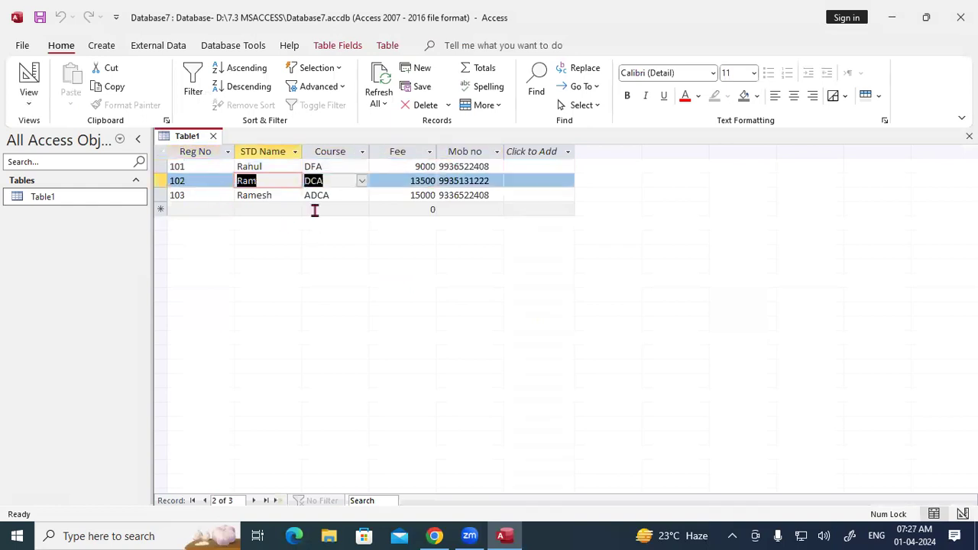
{"action": "key", "text": "Tab"}
{"action": "key", "text": "Tab"}
{"action": "key", "text": "Tab"}
{"action": "key", "text": "Tab"}
{"action": "key", "text": "Tab"}
{"action": "key", "text": "Tab"}
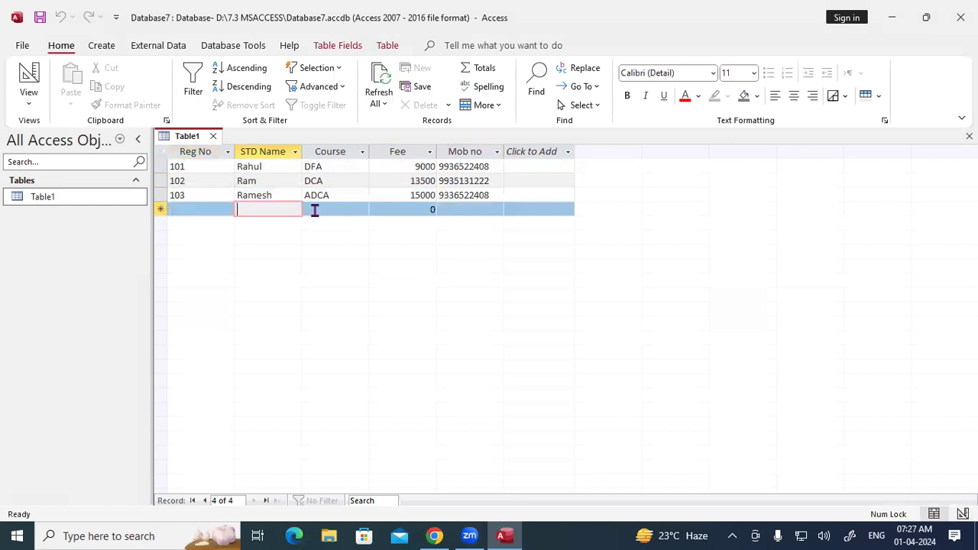
{"action": "key", "text": "shift+Tab"}
{"action": "type", "text": "10"}
{"action": "key", "text": "Tab"}
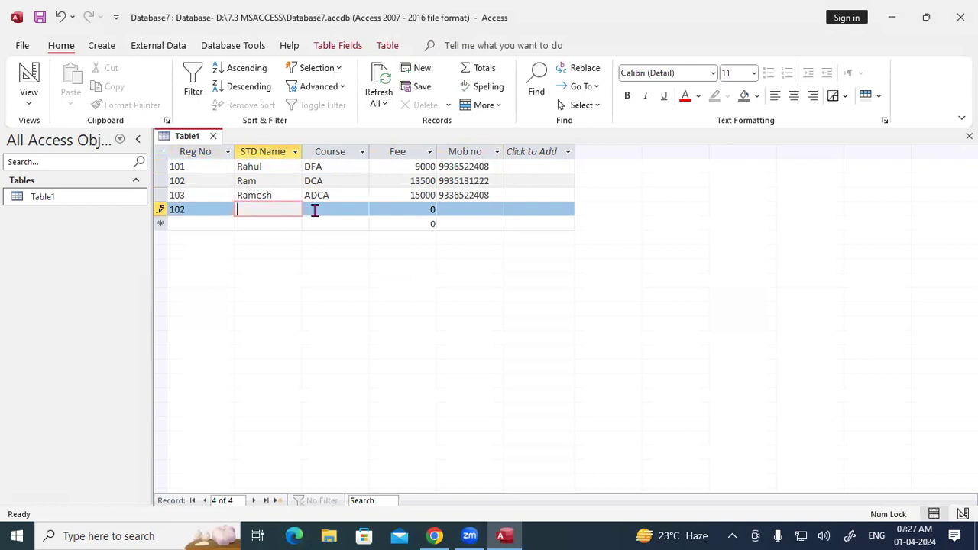
Step: Fill in a student name, course DFA, fee 9000 and a mobile number, then try saving
{"action": "type", "text": "Muks="}
{"action": "key", "text": "BackSpace"}
{"action": "key", "text": "BackSpace"}
{"action": "key", "text": "BackSpace"}
{"action": "type", "text": "k"}
{"action": "key", "text": "BackSpace"}
{"action": "type", "text": "kesh"}
{"action": "key", "text": "Tab"}
{"action": "type", "text": "DFA"}
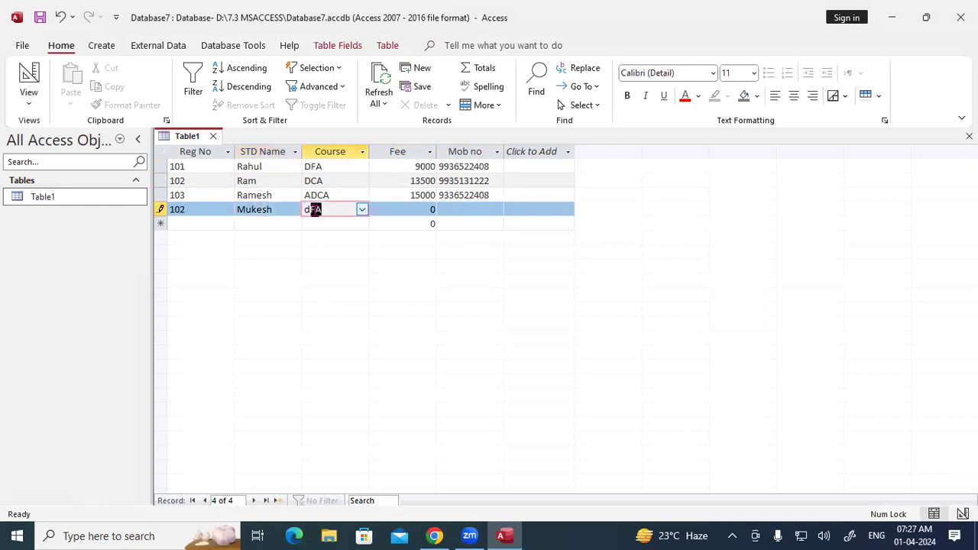
{"action": "key", "text": "Tab"}
{"action": "type", "text": "9000"}
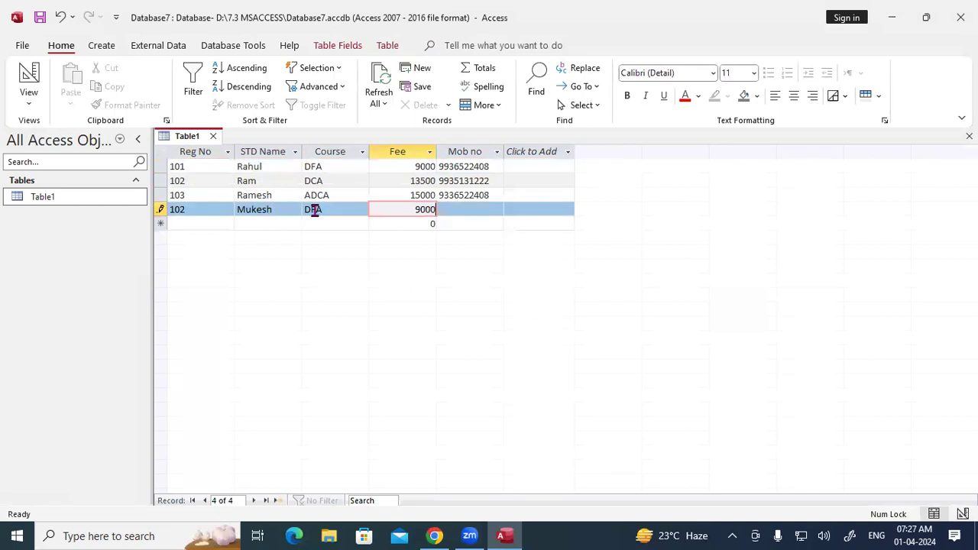
{"action": "key", "text": "Tab"}
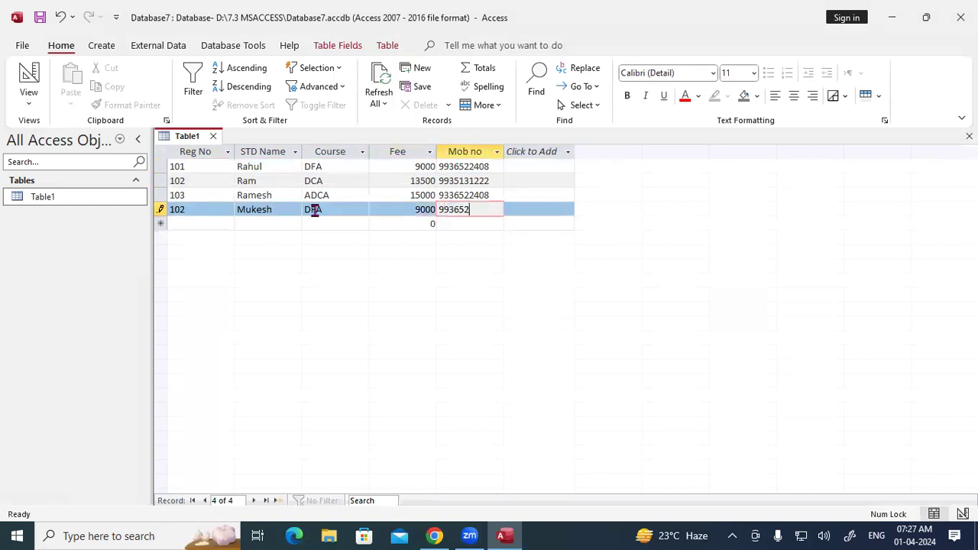
{"action": "key", "text": "Tab"}
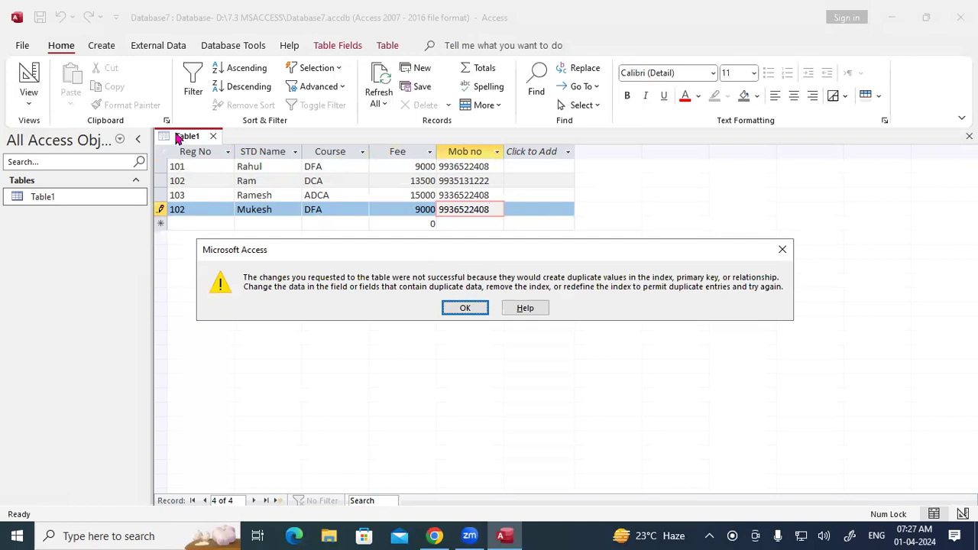
Step: Dismiss the duplicate-value error and change the new record's Reg No from 102 to 10
{"action": "left_click", "coordinate": [781, 250]}
{"action": "right_click", "coordinate": [186, 138]}
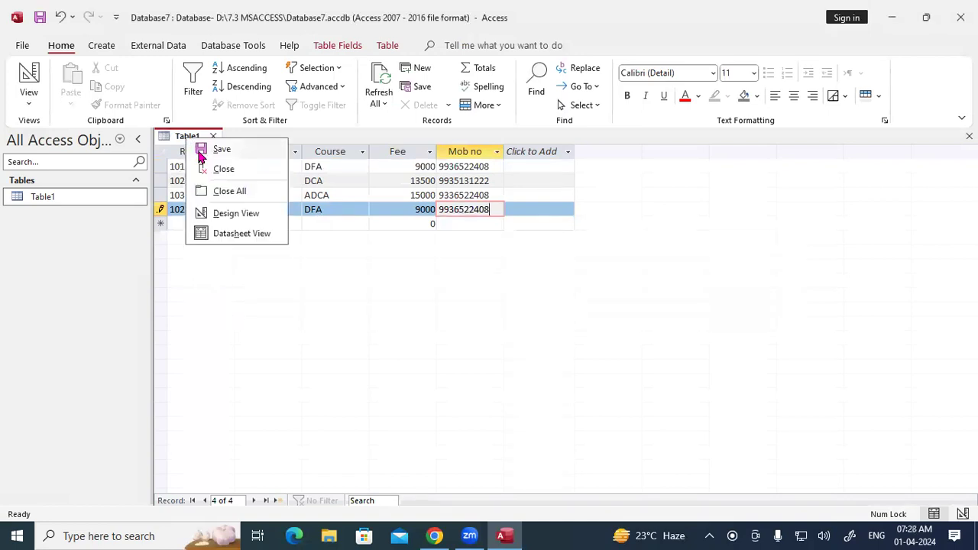
{"action": "left_click", "coordinate": [216, 215]}
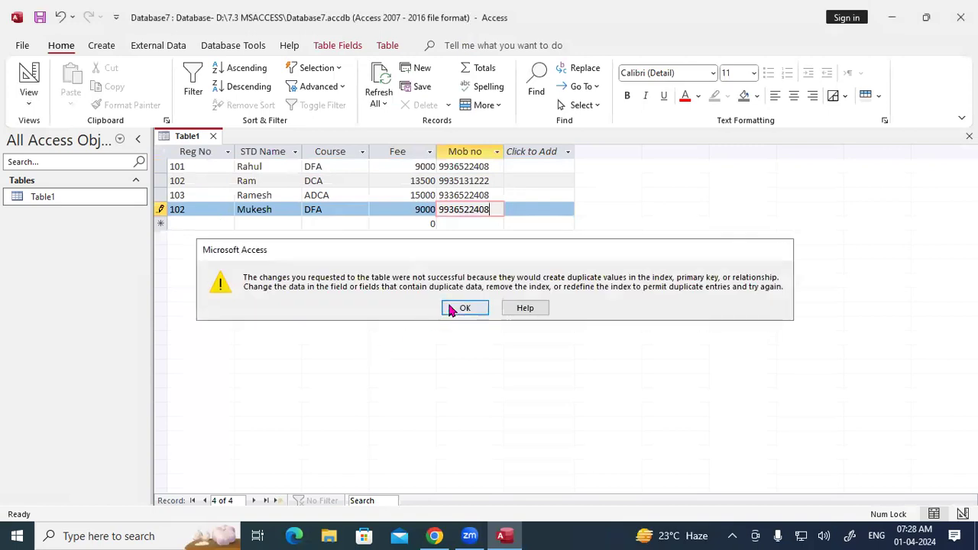
{"action": "left_click", "coordinate": [458, 308]}
{"action": "left_click", "coordinate": [207, 209]}
{"action": "key", "text": "BackSpace"}
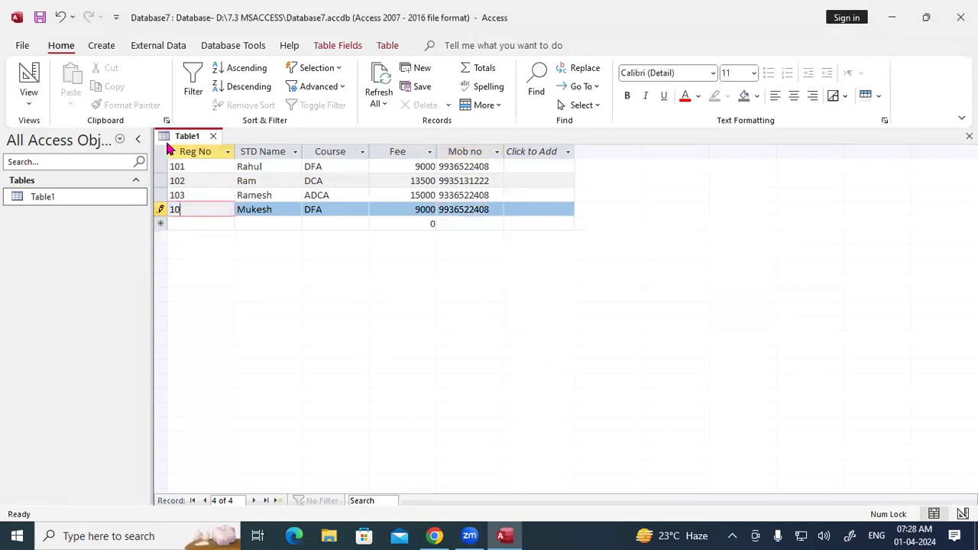
Step: In Design View, move the primary key from Reg No to STD Name
{"action": "right_click", "coordinate": [184, 137]}
{"action": "left_click", "coordinate": [216, 207]}
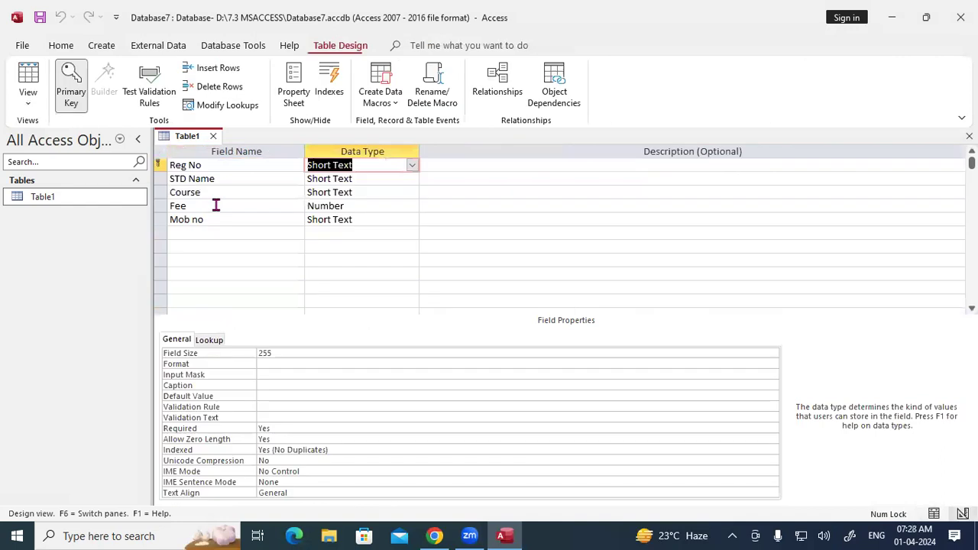
{"action": "left_click", "coordinate": [159, 174]}
{"action": "left_click", "coordinate": [159, 165]}
{"action": "left_click", "coordinate": [72, 81]}
{"action": "left_click", "coordinate": [161, 177]}
{"action": "left_click", "coordinate": [80, 83]}
Step: Return Table1 to Datasheet View
{"action": "right_click", "coordinate": [185, 139]}
{"action": "left_click", "coordinate": [189, 147]}
{"action": "right_click", "coordinate": [188, 140]}
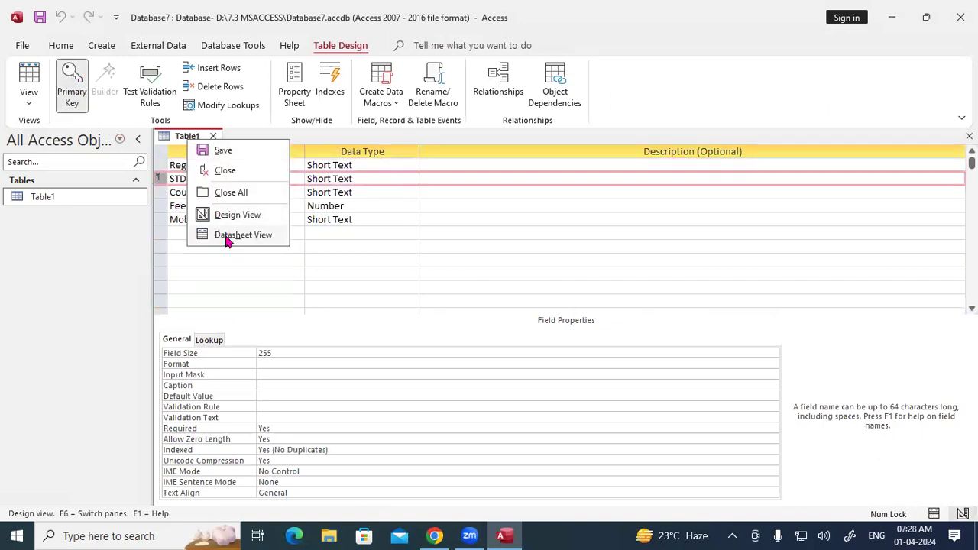
{"action": "left_click", "coordinate": [227, 238]}
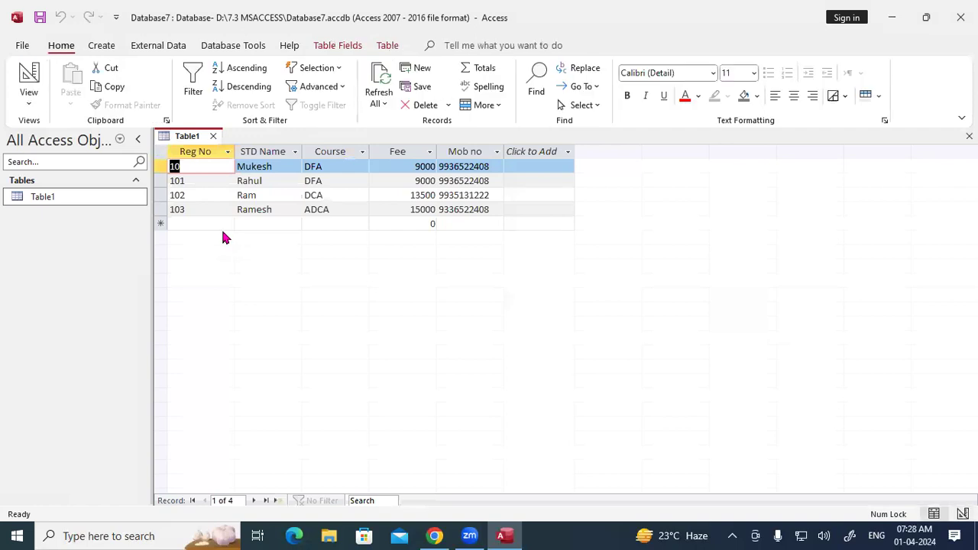
Step: Change the first two records' Reg No to 101 and 102
{"action": "key", "text": "Tab"}
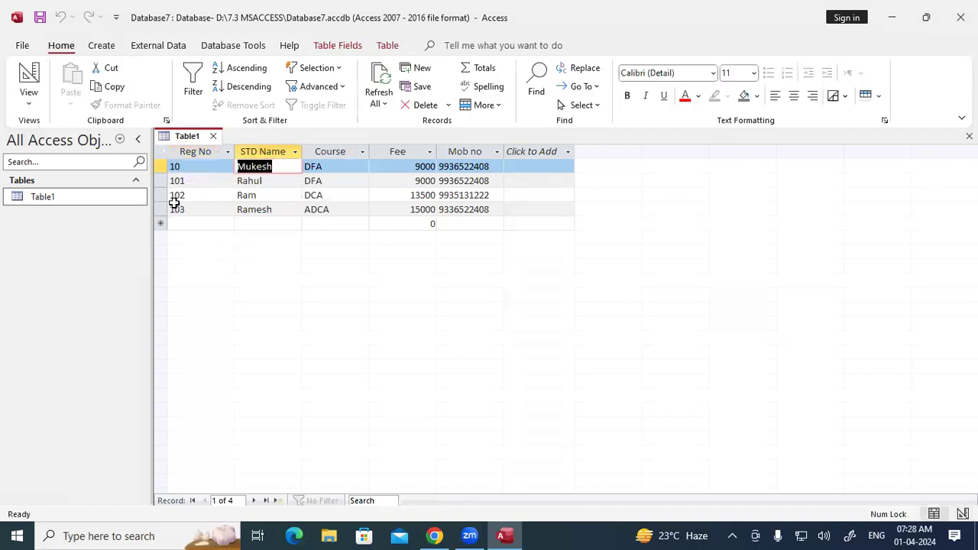
{"action": "key", "text": "shift+Tab"}
{"action": "type", "text": "101"}
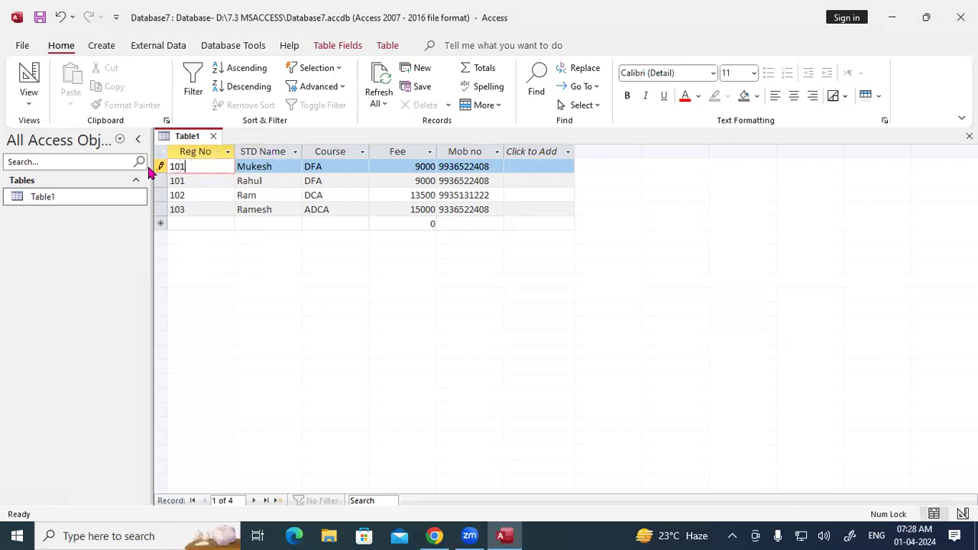
{"action": "key", "text": "Down"}
{"action": "type", "text": "102"}
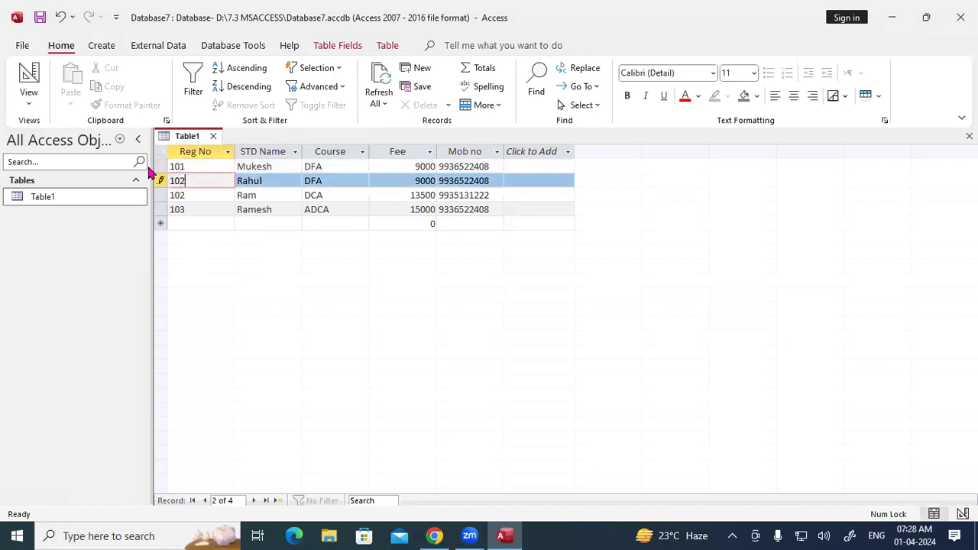
Step: Move down to a blank new record and begin entering Reg No 104
{"action": "key", "text": "Down"}
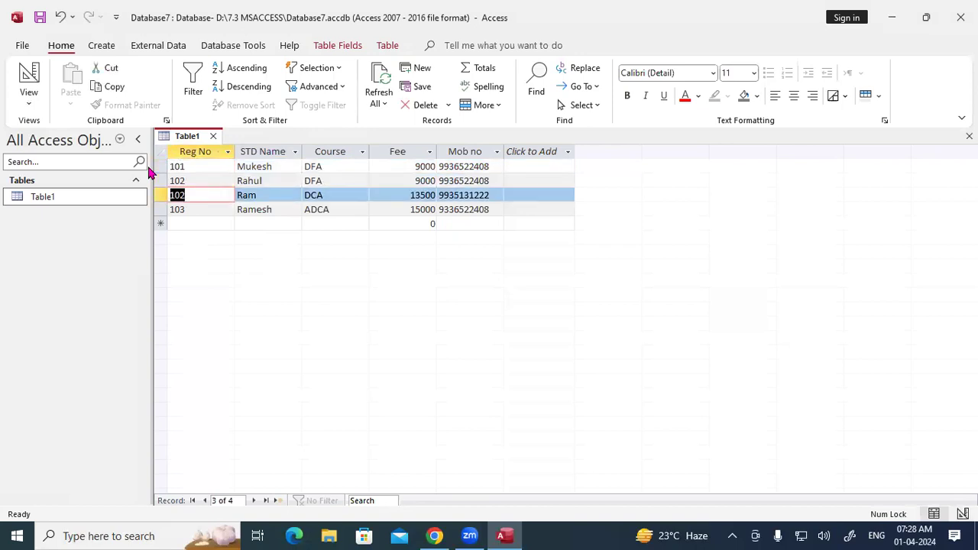
{"action": "key", "text": "Down"}
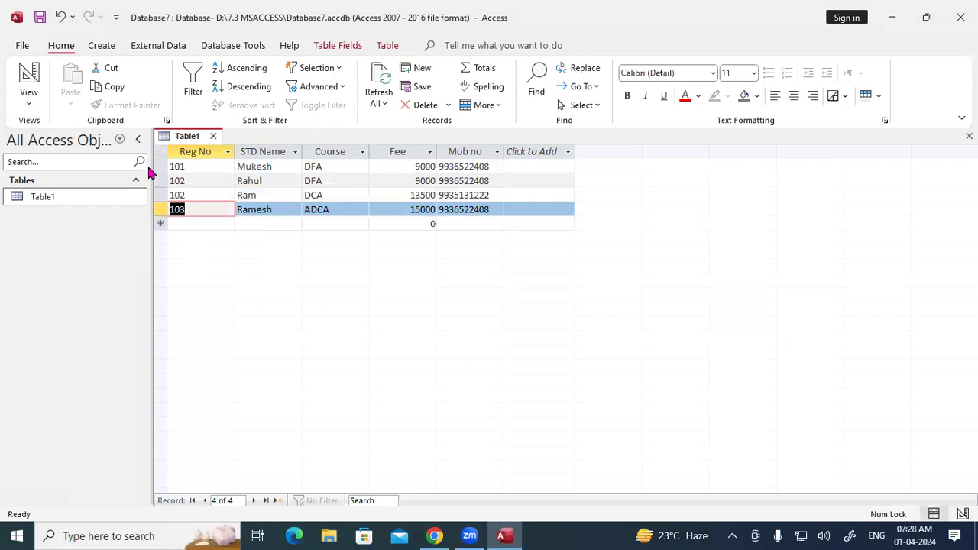
{"action": "key", "text": "Tab"}
{"action": "key", "text": "Tab"}
{"action": "key", "text": "Tab"}
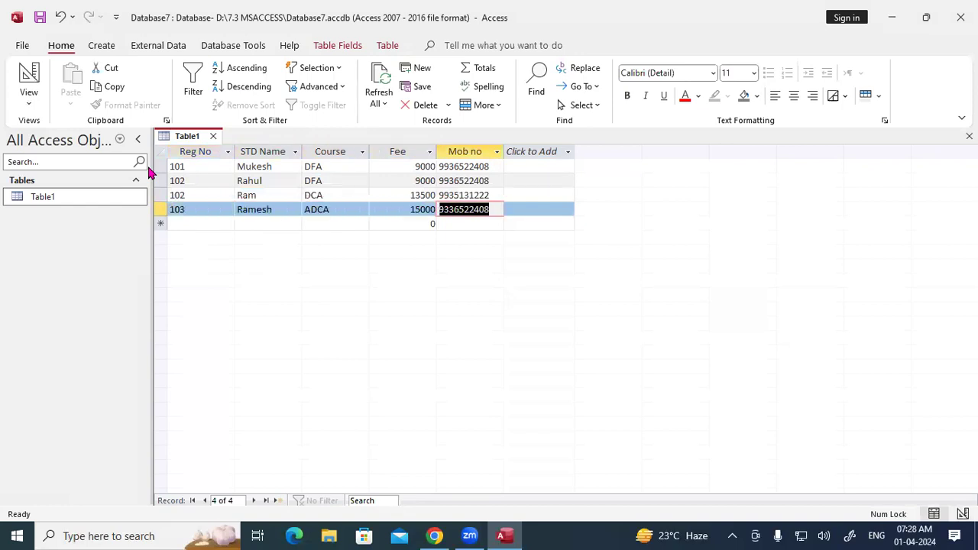
{"action": "key", "text": "Tab"}
{"action": "type", "text": "105"}
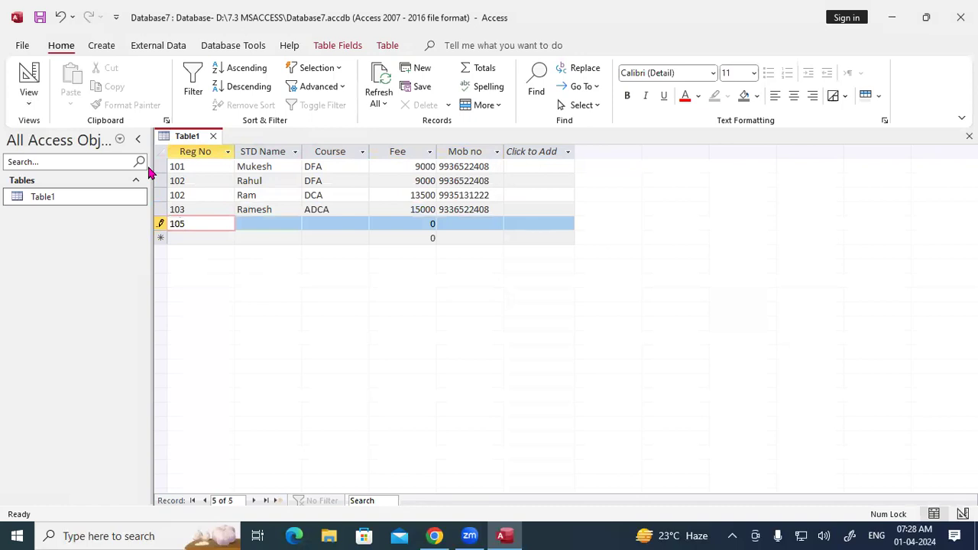
{"action": "type", "text": "4"}
Step: Complete record 104 with a student name, course ADFA, fee 15000 and a mobile number
{"action": "key", "text": "Tab"}
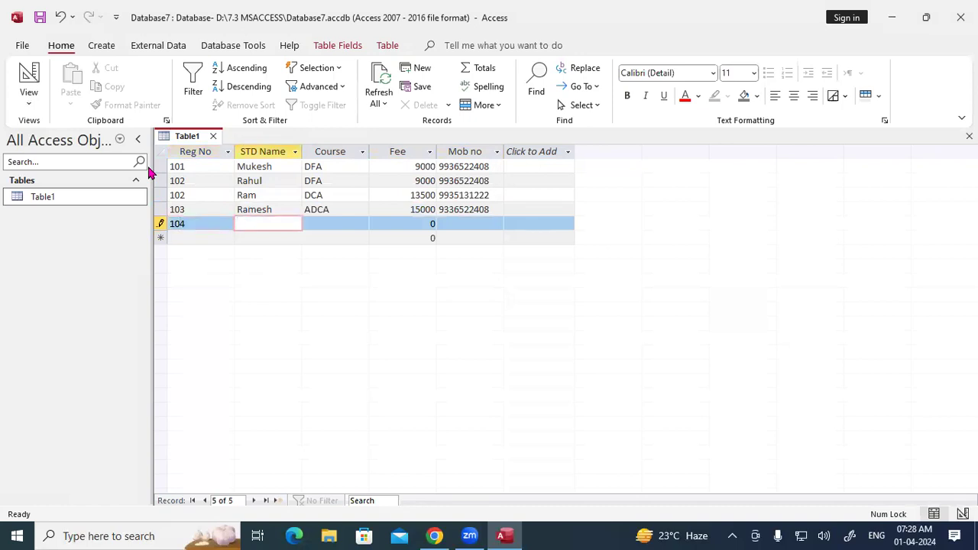
{"action": "type", "text": "Rakesh"}
{"action": "key", "text": "Tab"}
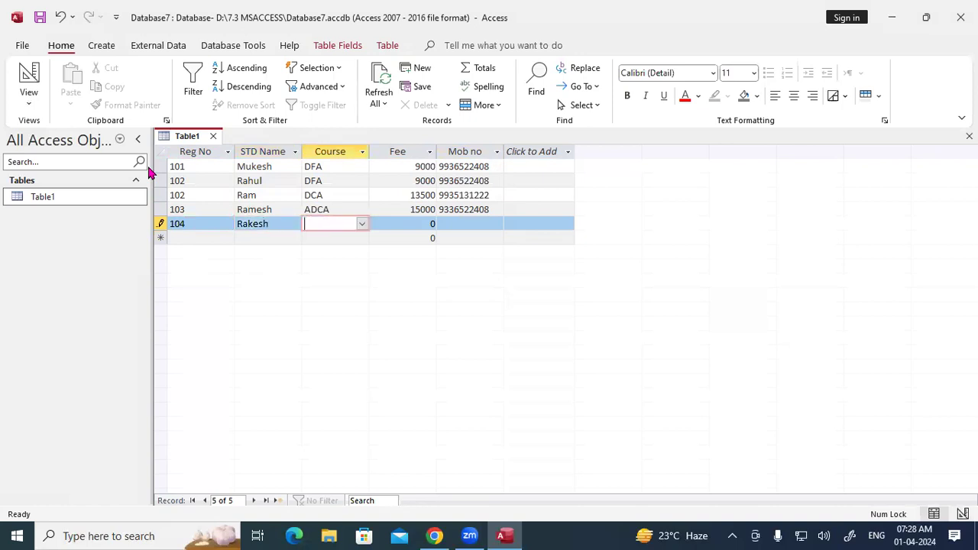
{"action": "type", "text": "ADFA"}
{"action": "key", "text": "Tab"}
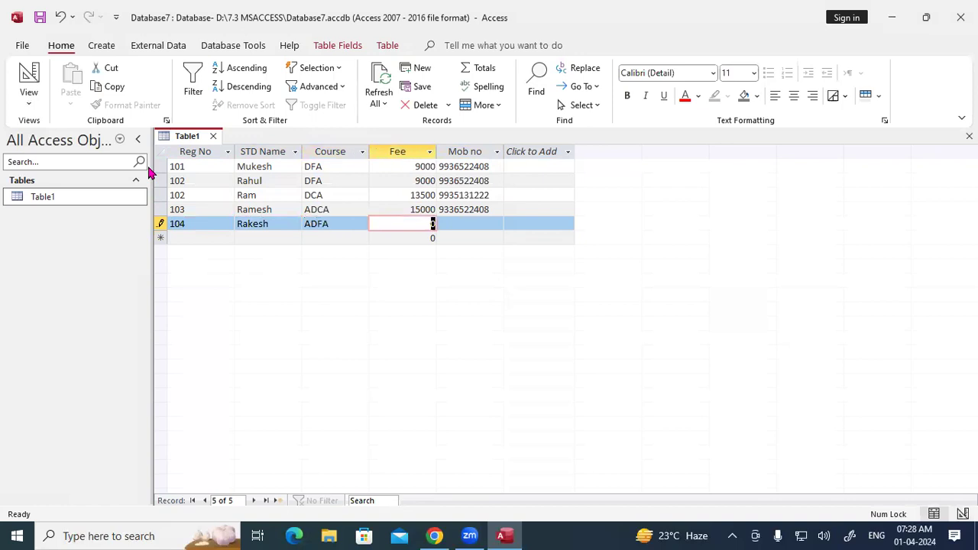
{"action": "type", "text": "15000"}
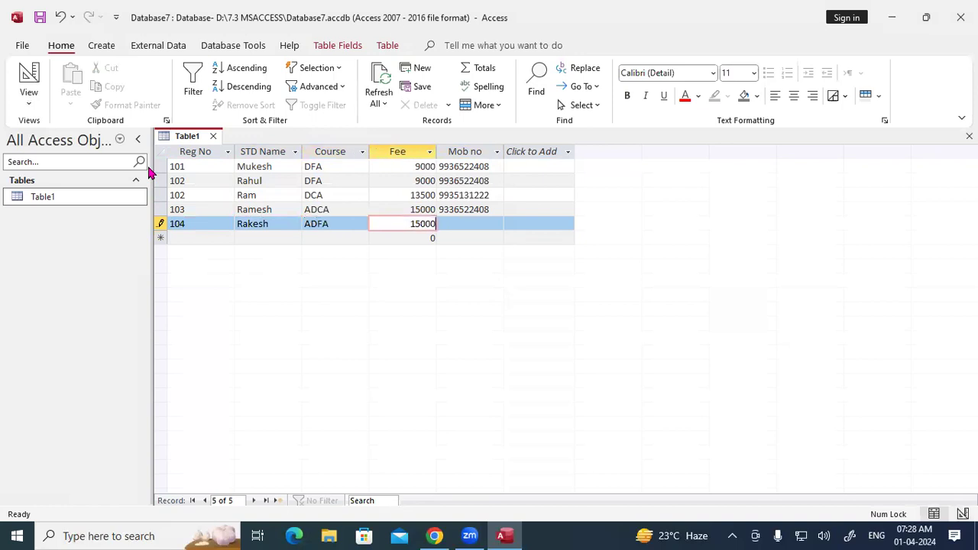
{"action": "key", "text": "Tab"}
{"action": "key", "text": "Tab"}
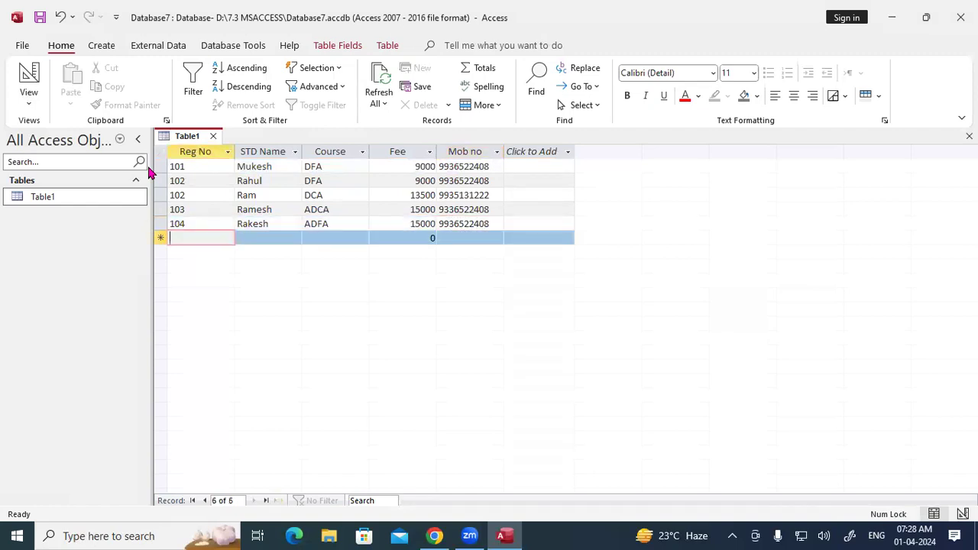
Step: Add a second Reg No 103 record with a student name, course DFA, fee 9000 and a mobile number
{"action": "type", "text": "103"}
{"action": "key", "text": "Tab"}
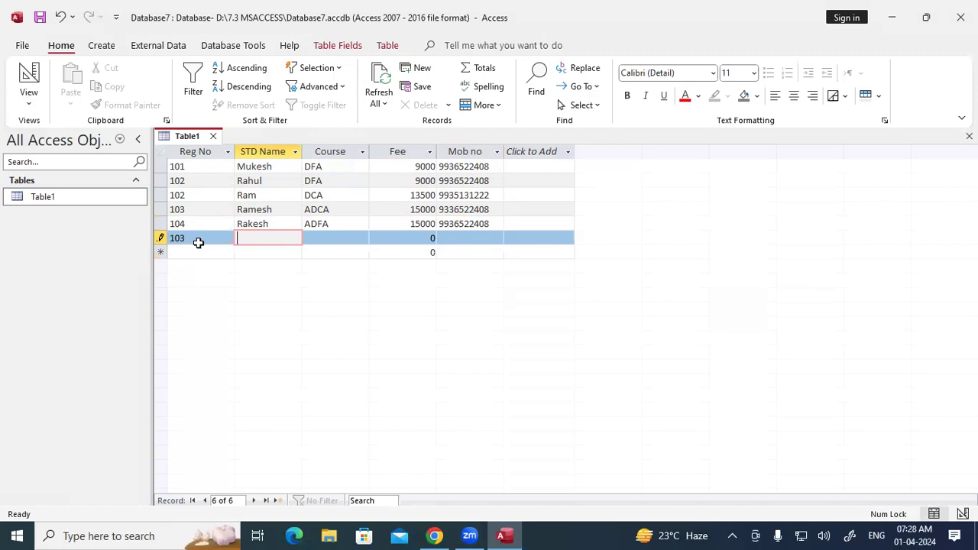
{"action": "type", "text": "r"}
{"action": "type", "text": "Rohan"}
{"action": "key", "text": "Tab"}
{"action": "type", "text": "DFA"}
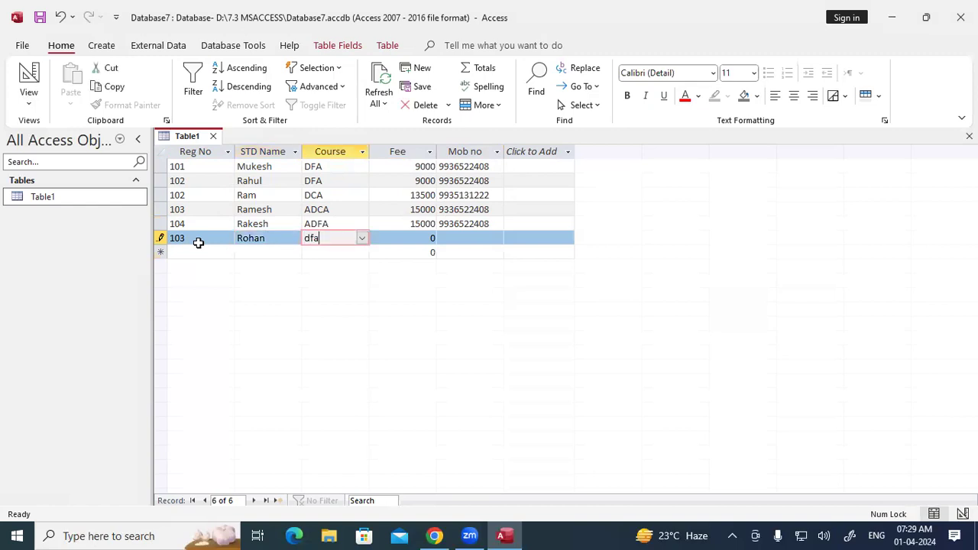
{"action": "key", "text": "Tab"}
{"action": "type", "text": "900"}
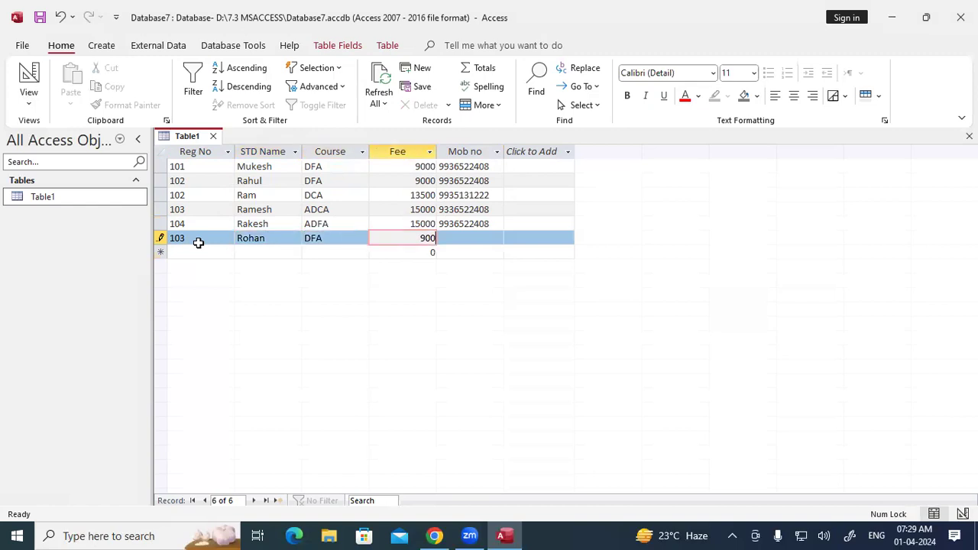
{"action": "type", "text": "0"}
{"action": "key", "text": "Tab"}
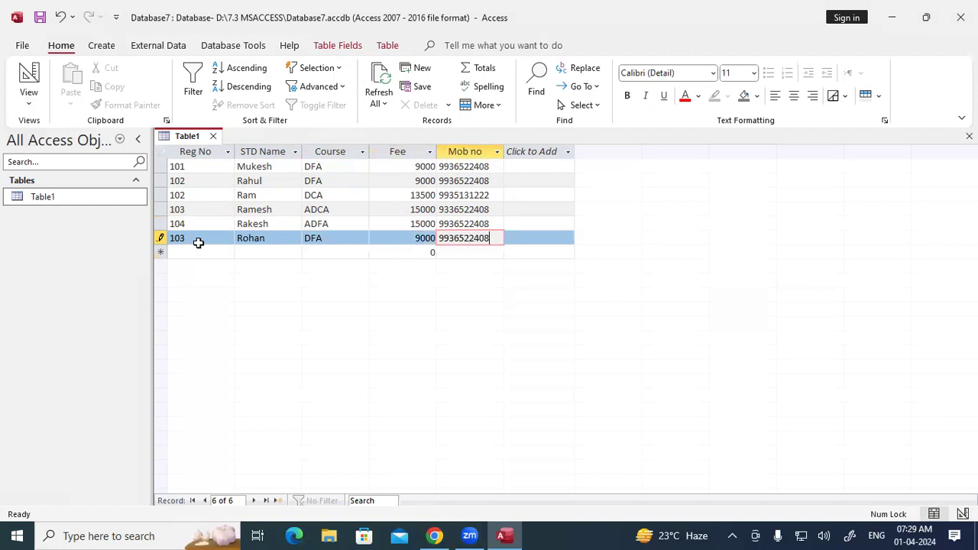
{"action": "key", "text": "Tab"}
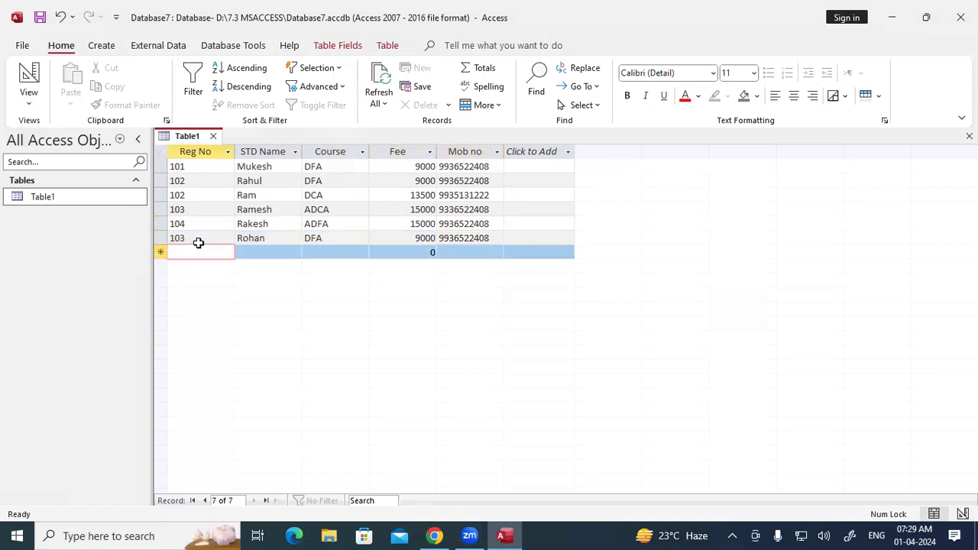
Step: Start a Reg No 105 record with a student name and course adfa
{"action": "type", "text": "105"}
{"action": "key", "text": "BackSpace"}
{"action": "key", "text": "BackSpace"}
{"action": "key", "text": "BackSpace"}
{"action": "type", "text": "105"}
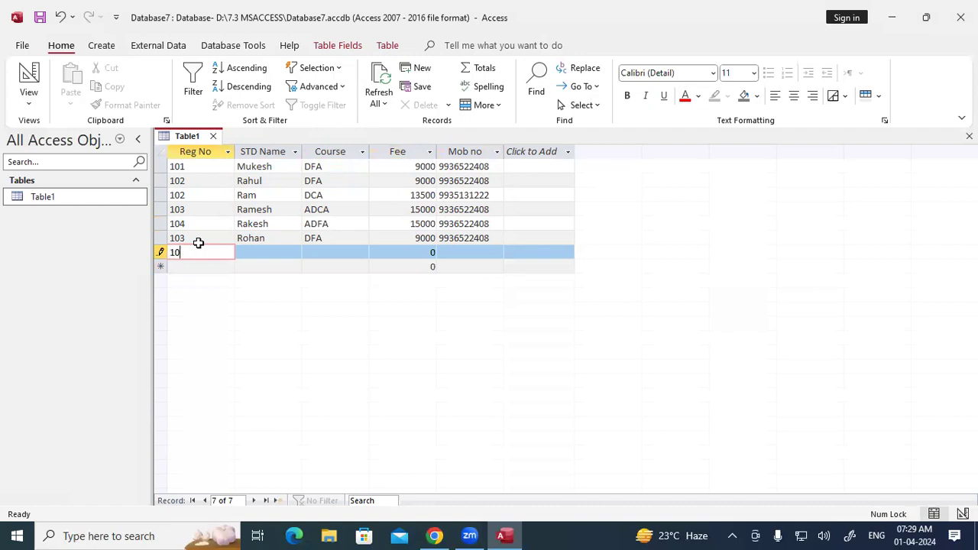
{"action": "key", "text": "Tab"}
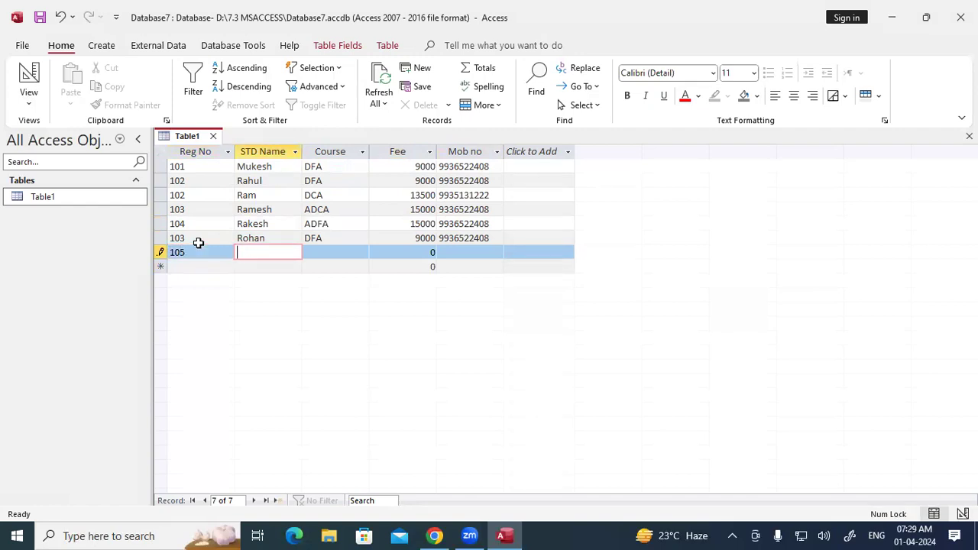
{"action": "type", "text": "Sohan"}
{"action": "key", "text": "Tab"}
{"action": "type", "text": "adfa"}
{"action": "key", "text": "Tab"}
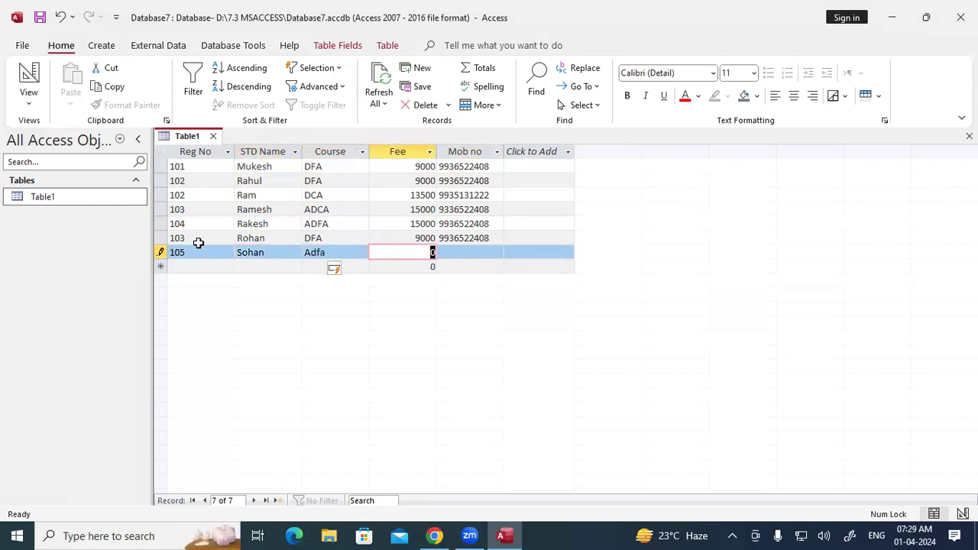
Step: Pick ADFA from the Course dropdown, set fee 15000 and a mobile number, and save record 105
{"action": "left_click", "coordinate": [343, 253]}
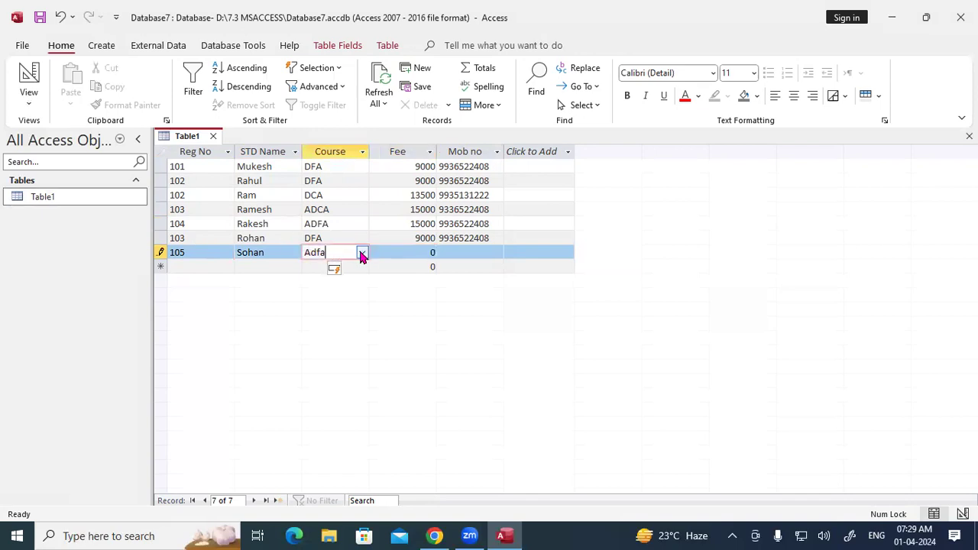
{"action": "left_click", "coordinate": [361, 253]}
{"action": "left_click", "coordinate": [318, 280]}
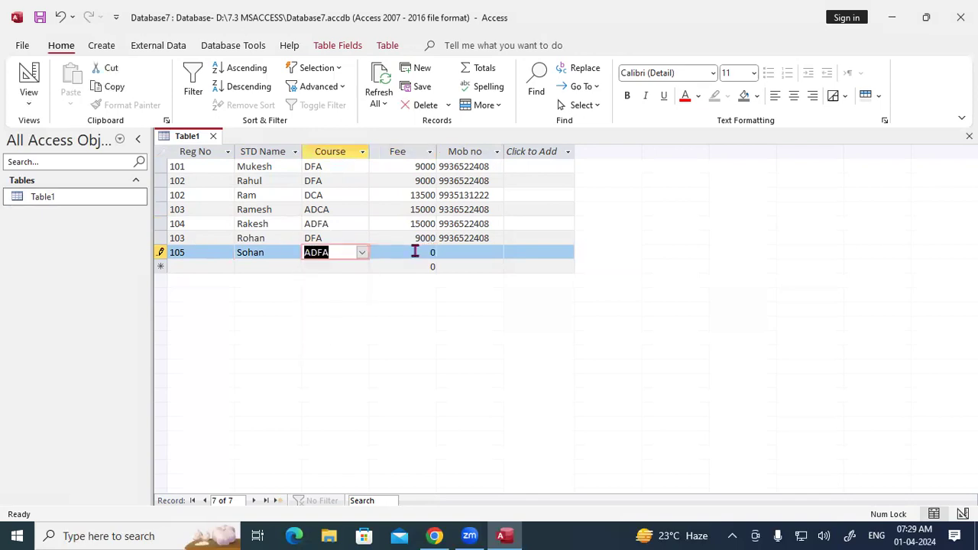
{"action": "key", "text": "Tab"}
{"action": "type", "text": "1500"}
{"action": "key", "text": "Tab"}
{"action": "key", "text": "shift+Tab"}
{"action": "type", "text": "15000"}
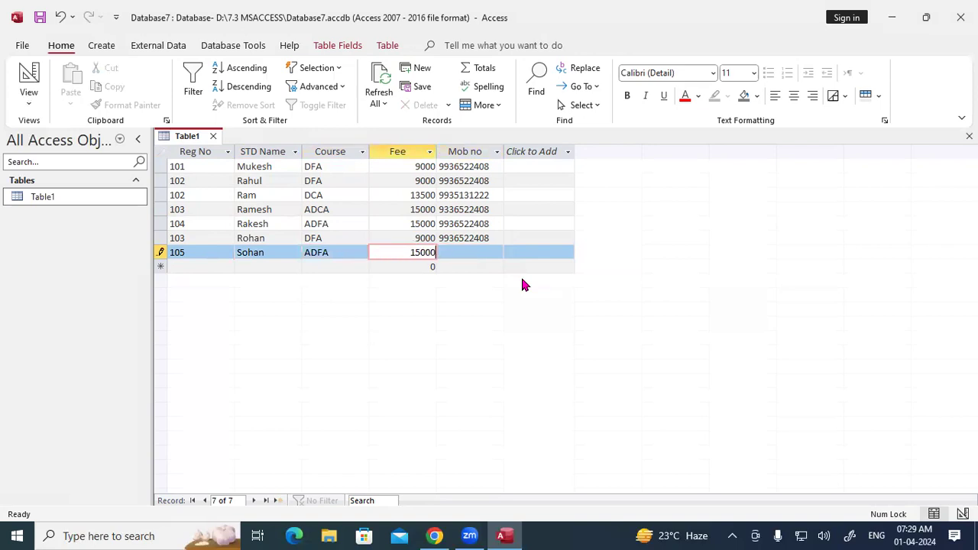
{"action": "key", "text": "Tab"}
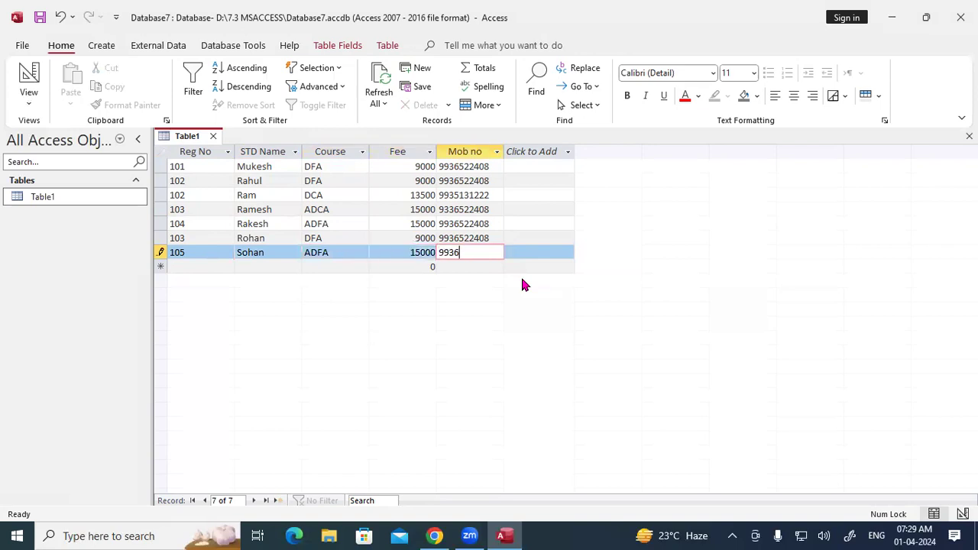
{"action": "key", "text": "Tab"}
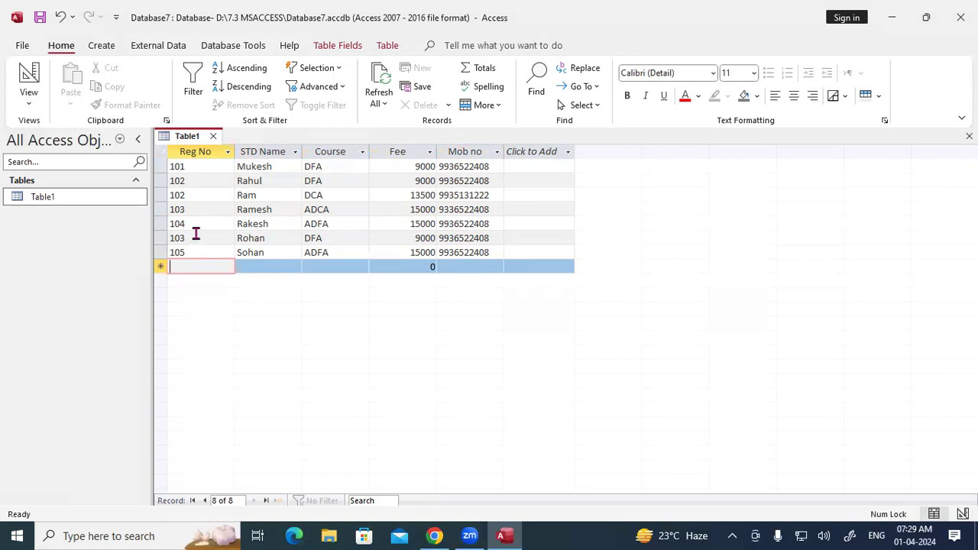
Step: Switch Table1 to Design View to review its five fields and data types
{"action": "right_click", "coordinate": [186, 136]}
{"action": "left_click", "coordinate": [206, 146]}
{"action": "right_click", "coordinate": [187, 140]}
{"action": "left_click", "coordinate": [212, 211]}
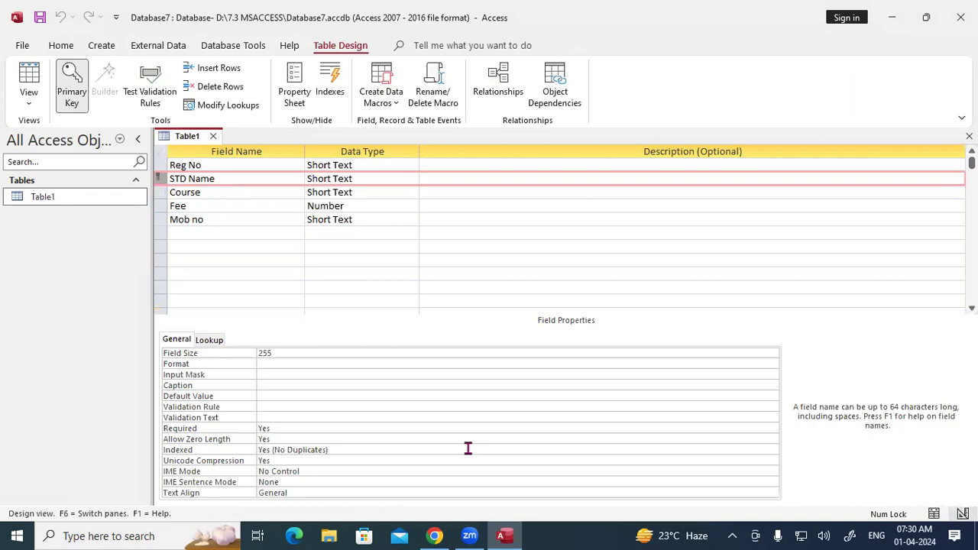
{"action": "mouse_move", "coordinate": [196, 151]}
{"action": "left_mouse_down"}
{"action": "mouse_move", "coordinate": [162, 159]}
{"action": "mouse_move", "coordinate": [169, 234]}
{"action": "left_mouse_up"}
{"action": "mouse_move", "coordinate": [197, 152]}
{"action": "left_mouse_down"}
{"action": "mouse_move", "coordinate": [224, 156]}
{"action": "mouse_move", "coordinate": [233, 221]}
{"action": "mouse_move", "coordinate": [175, 237]}
{"action": "left_mouse_up"}
{"action": "mouse_move", "coordinate": [83, 55]}
{"action": "left_mouse_down"}
{"action": "mouse_move", "coordinate": [66, 55]}
{"action": "mouse_move", "coordinate": [50, 86]}
{"action": "mouse_move", "coordinate": [67, 117]}
{"action": "mouse_move", "coordinate": [82, 113]}
{"action": "mouse_move", "coordinate": [80, 59]}
{"action": "left_mouse_up"}
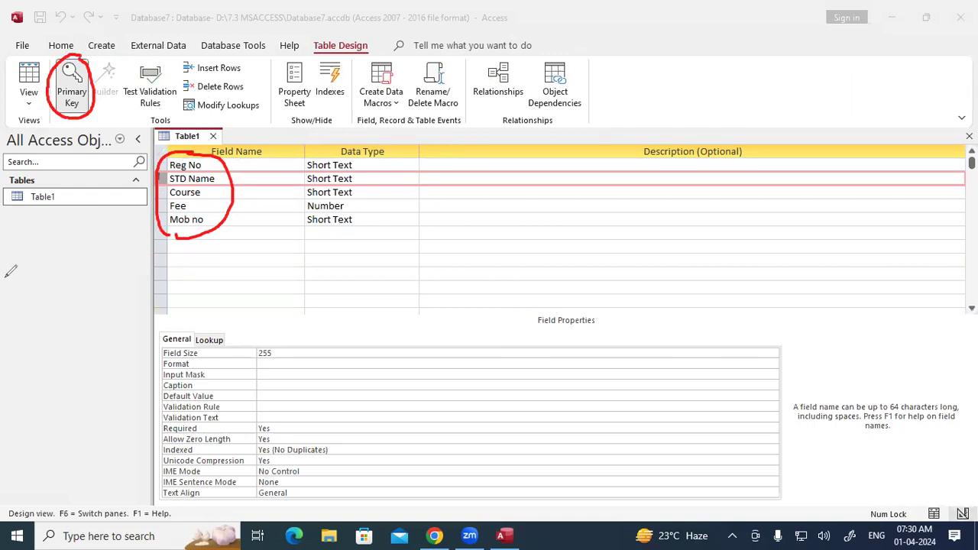
{"action": "key", "text": "e"}
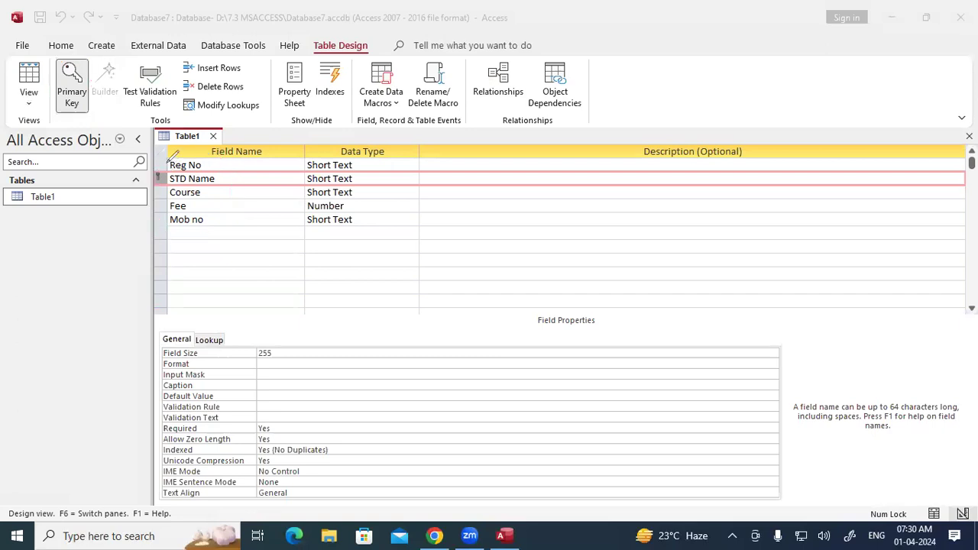
{"action": "mouse_move", "coordinate": [152, 163]}
{"action": "left_mouse_down"}
{"action": "mouse_move", "coordinate": [166, 160]}
{"action": "mouse_move", "coordinate": [136, 181]}
{"action": "mouse_move", "coordinate": [147, 185]}
{"action": "left_mouse_up"}
{"action": "right_click", "coordinate": [192, 138]}
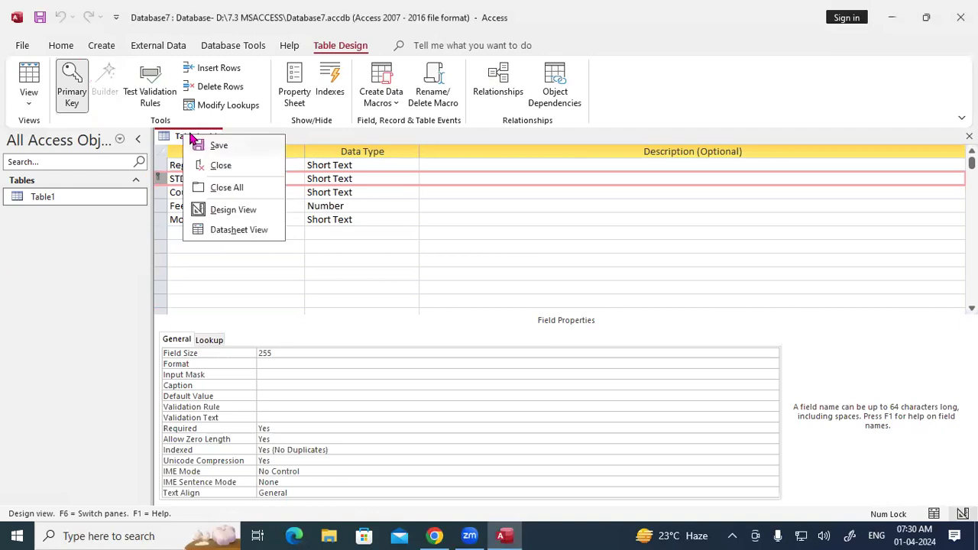
Step: Return Table1 to Datasheet View and start a new record with Reg No 104
{"action": "left_click", "coordinate": [230, 227]}
{"action": "left_click", "coordinate": [209, 267]}
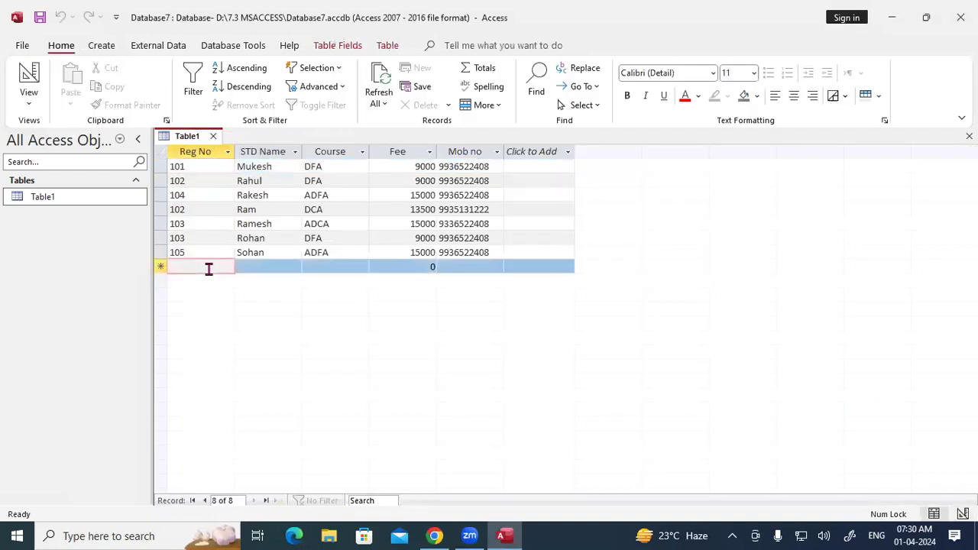
{"action": "type", "text": "105"}
{"action": "key", "text": "BackSpace"}
{"action": "type", "text": "4"}
{"action": "key", "text": "Tab"}
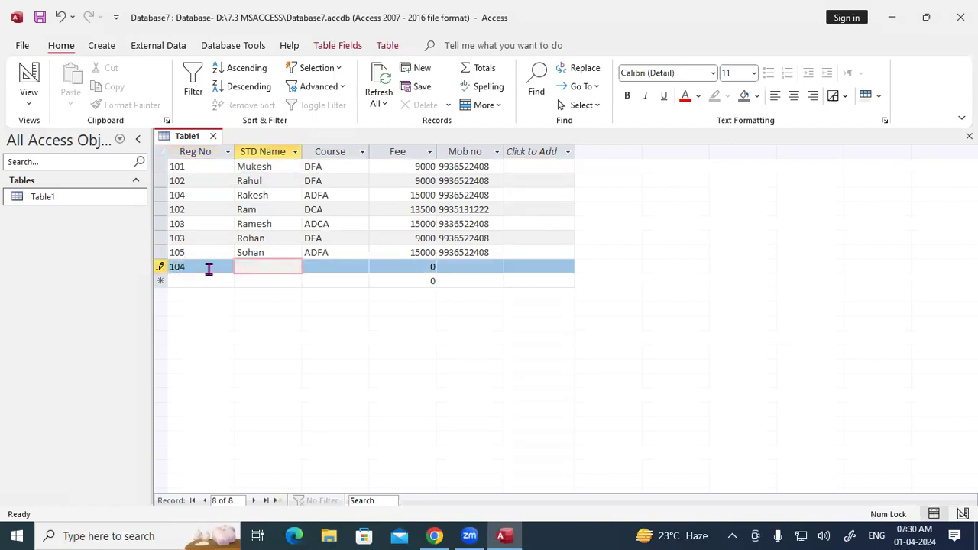
Step: Fill in a repeated student name, course DFA, fee 9000 and a mobile number, and commit it
{"action": "type", "text": "Sohan"}
{"action": "key", "text": "Tab"}
{"action": "type", "text": "DFA"}
{"action": "key", "text": "Tab"}
{"action": "type", "text": "9000"}
{"action": "key", "text": "Tab"}
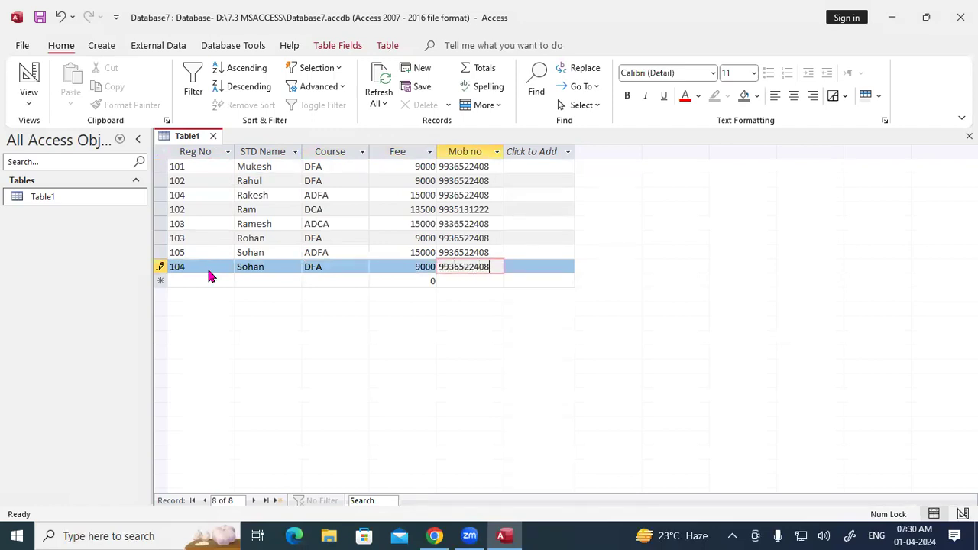
{"action": "key", "text": "Tab"}
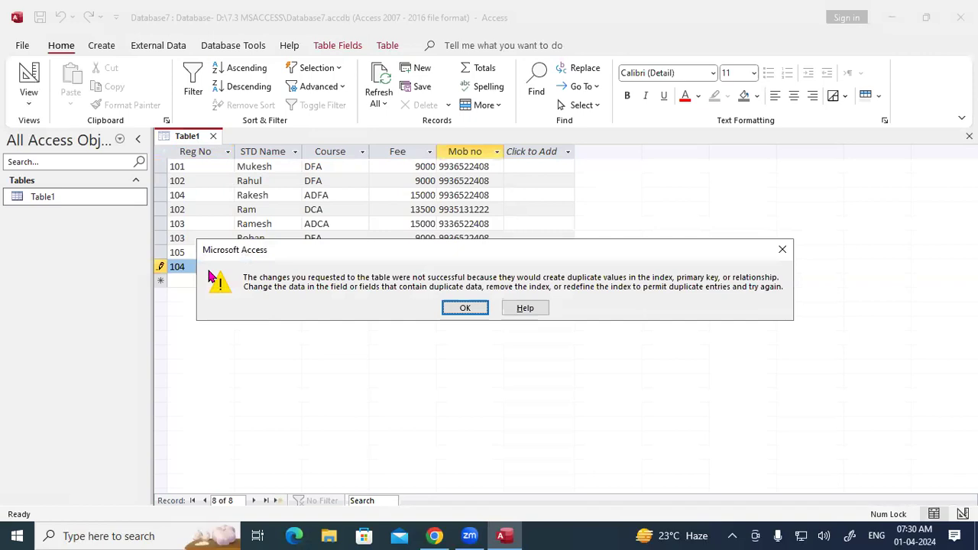
Step: Dismiss the duplicate error, append 'K' to the 104 record's student name, and save it
{"action": "key", "text": "Return"}
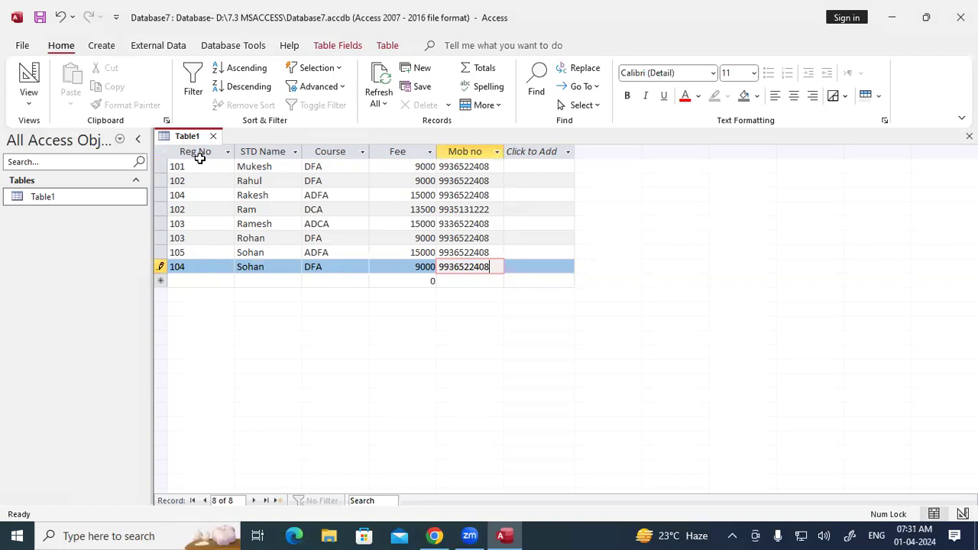
{"action": "left_click", "coordinate": [265, 267]}
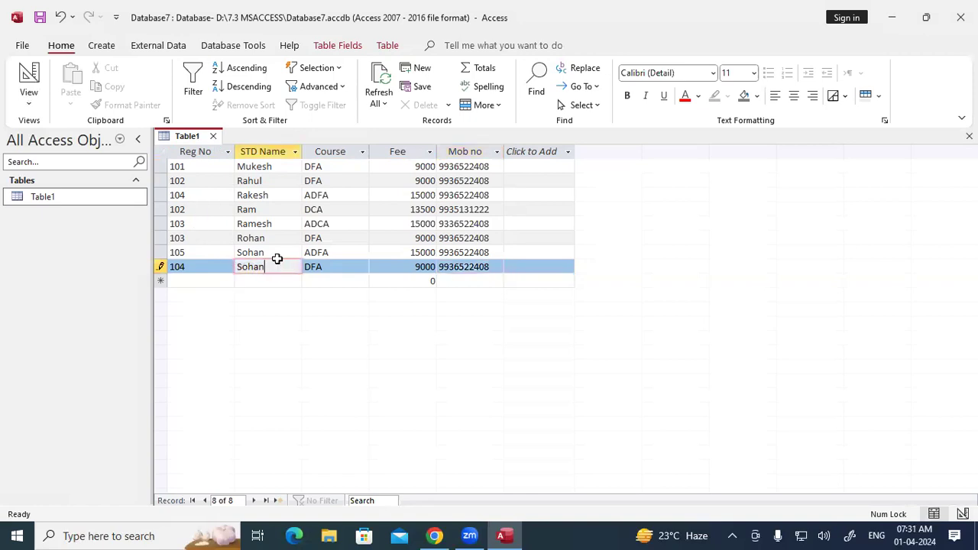
{"action": "type", "text": "K"}
{"action": "key", "text": "Tab"}
{"action": "key", "text": "Tab"}
{"action": "key", "text": "Tab"}
{"action": "key", "text": "Tab"}
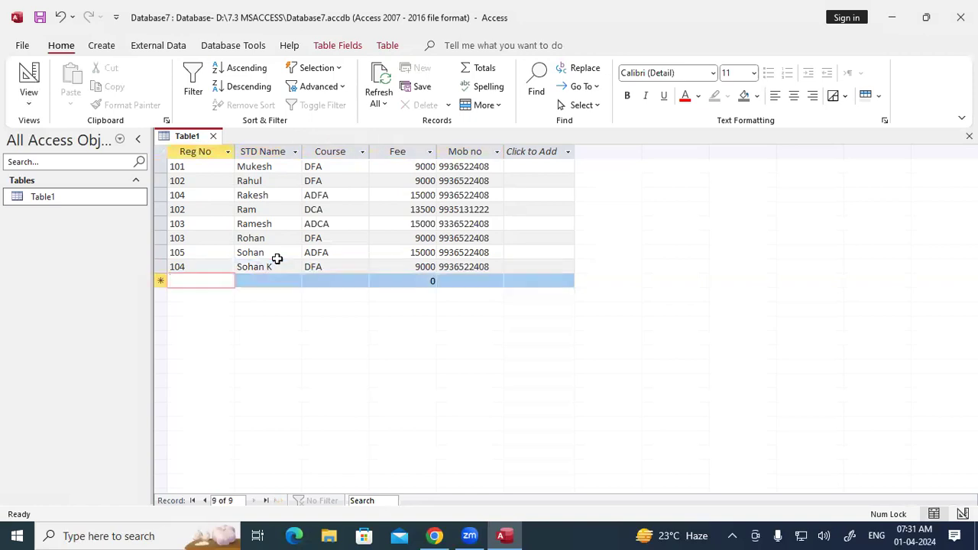
{"action": "right_click", "coordinate": [203, 142]}
{"action": "left_click", "coordinate": [195, 145]}
Step: Close Table1 and launch the Find Duplicates Query Wizard from Create > Query Wizard
{"action": "left_click", "coordinate": [214, 137]}
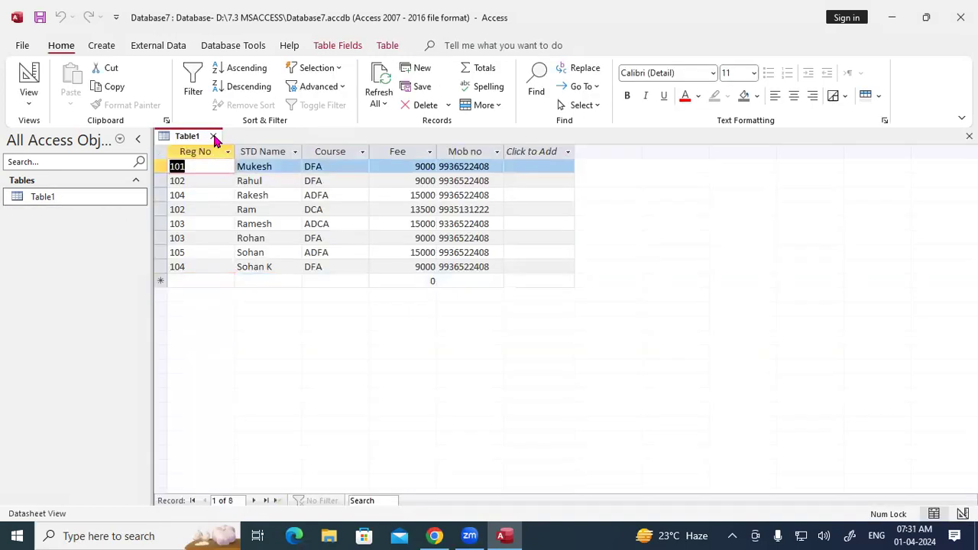
{"action": "left_click", "coordinate": [213, 137]}
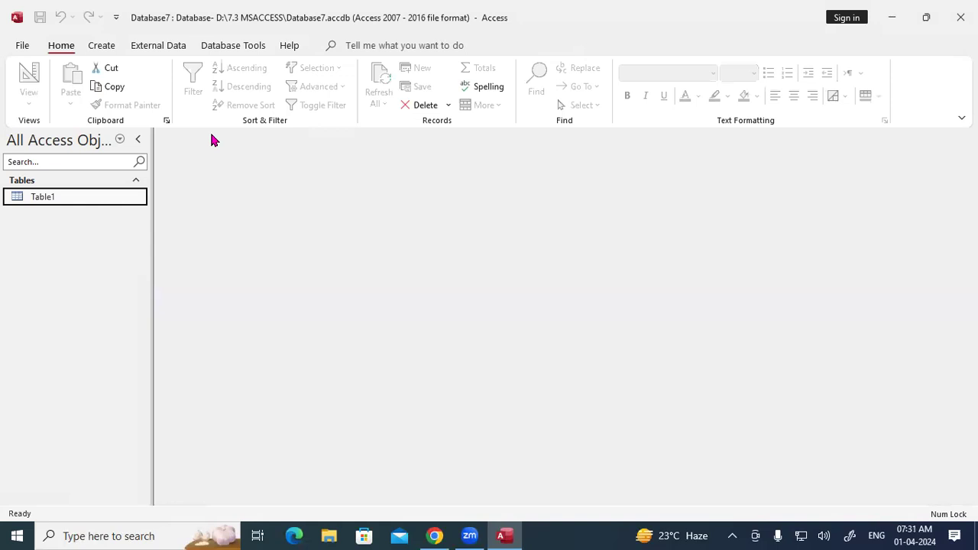
{"action": "left_click", "coordinate": [103, 46]}
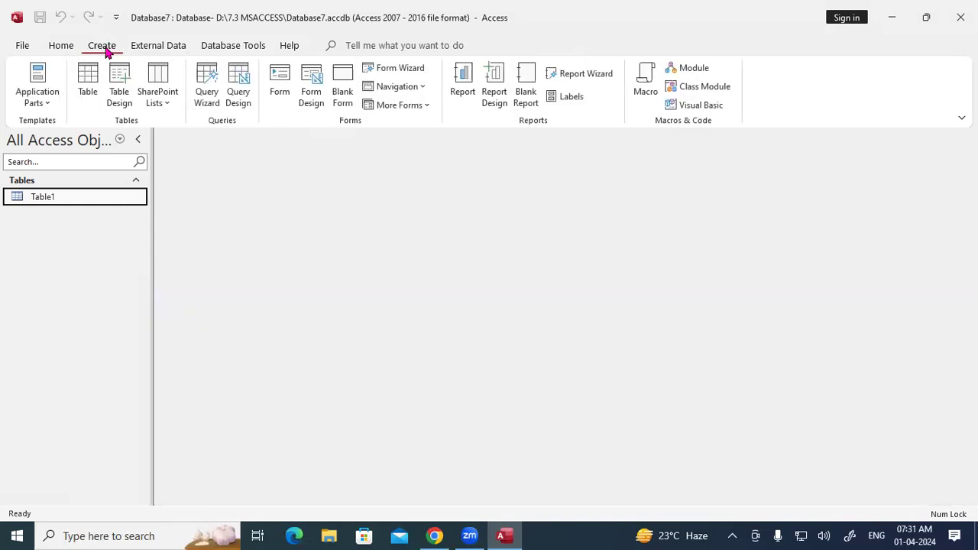
{"action": "left_click", "coordinate": [205, 91]}
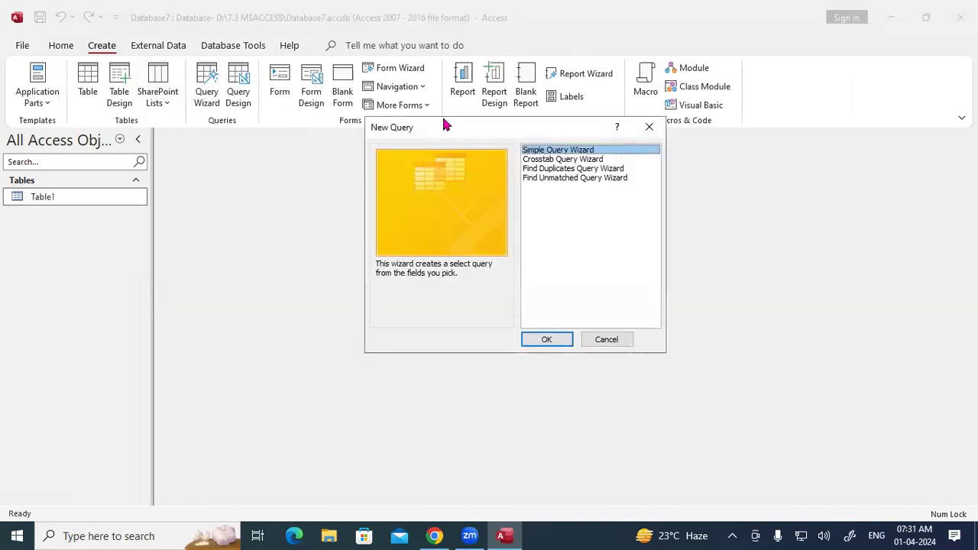
{"action": "left_click_drag", "start_coordinate": [446, 124], "coordinate": [291, 52]}
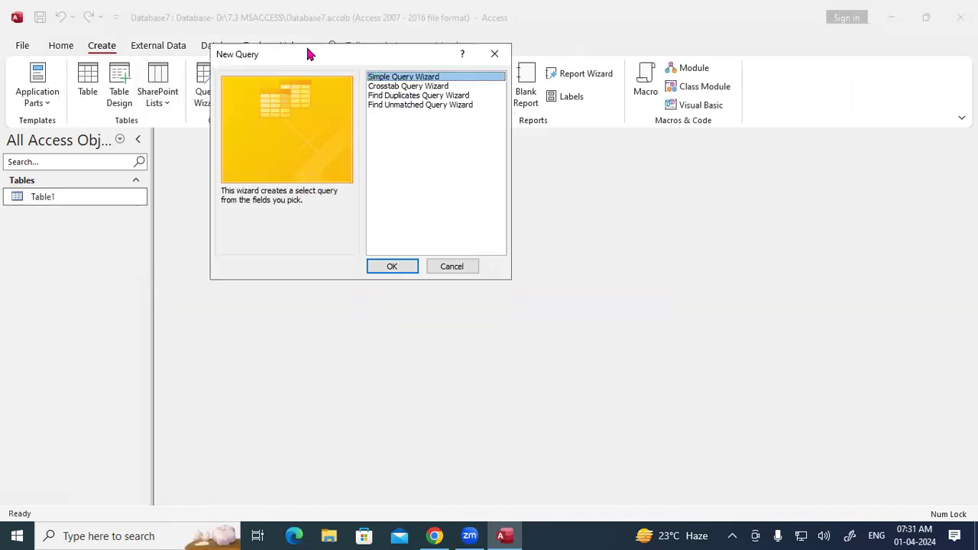
{"action": "left_click", "coordinate": [397, 96]}
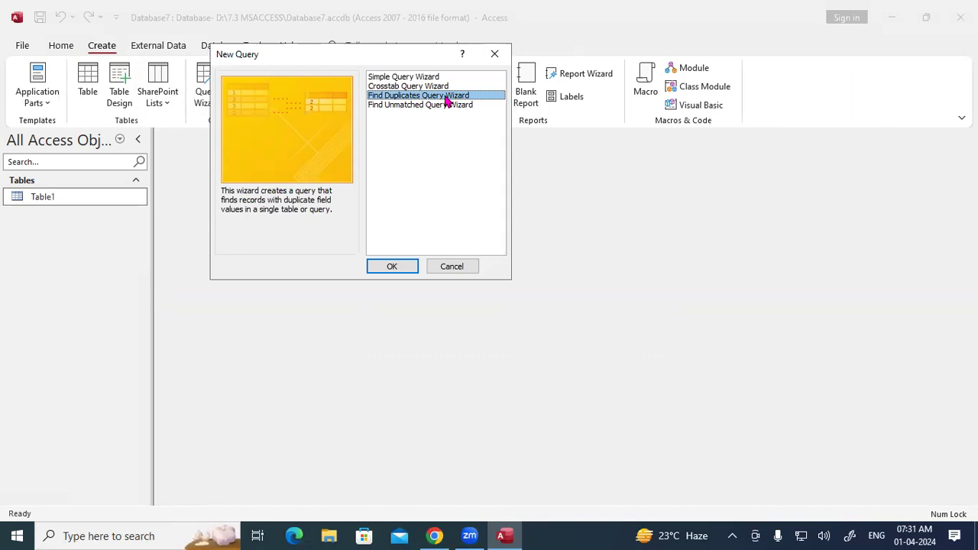
{"action": "left_click", "coordinate": [389, 267]}
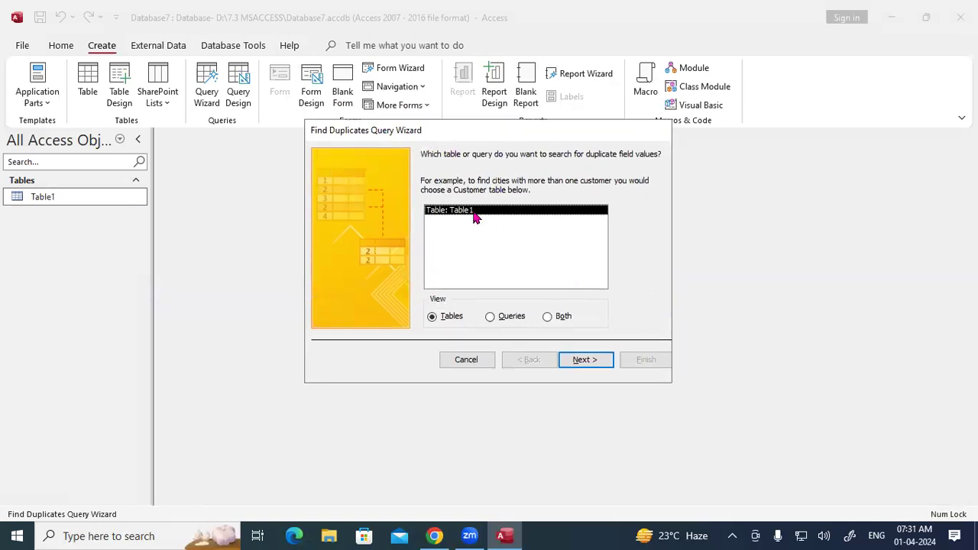
Step: Search Table1 with Reg No as the duplicate-value field and continue to additional fields
{"action": "left_click", "coordinate": [593, 360]}
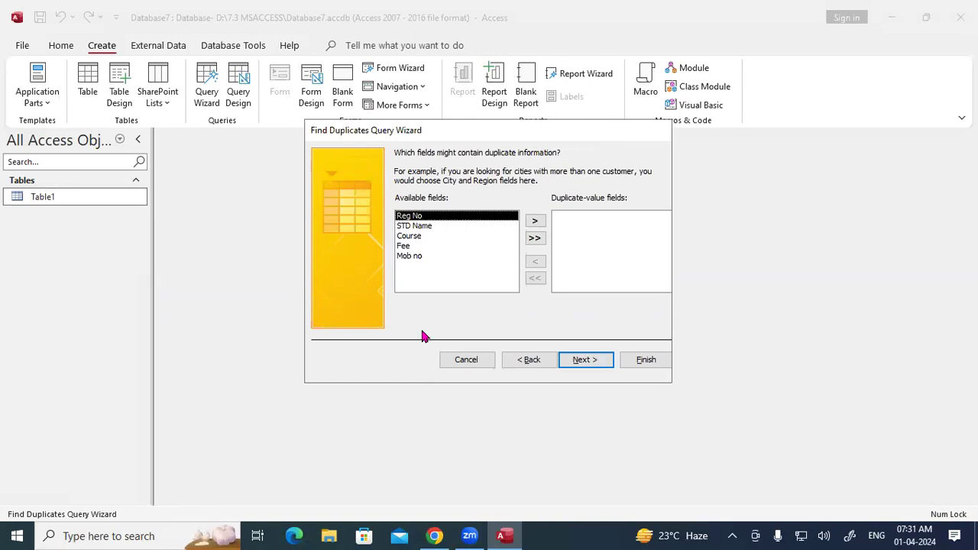
{"action": "left_click", "coordinate": [411, 226]}
{"action": "left_click", "coordinate": [413, 236]}
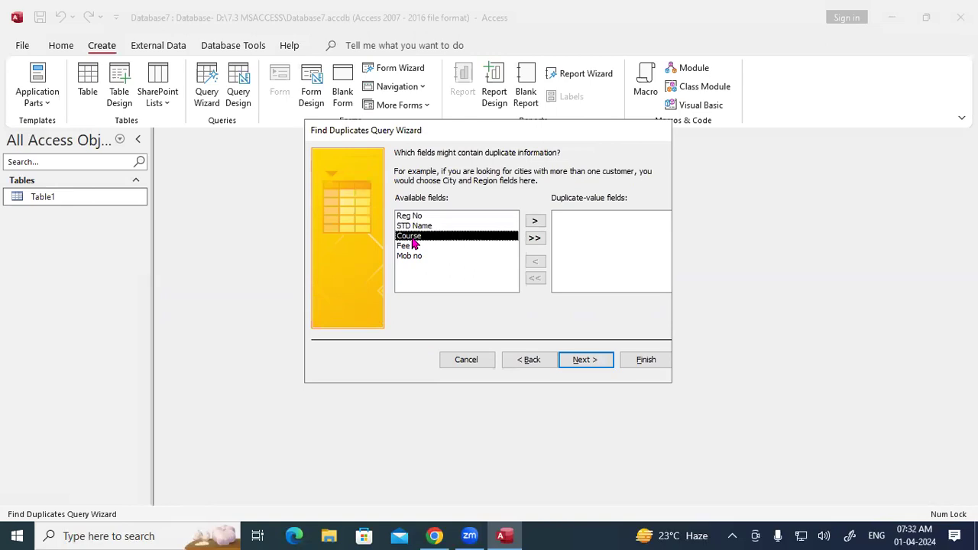
{"action": "left_click", "coordinate": [410, 246]}
{"action": "left_click", "coordinate": [408, 257]}
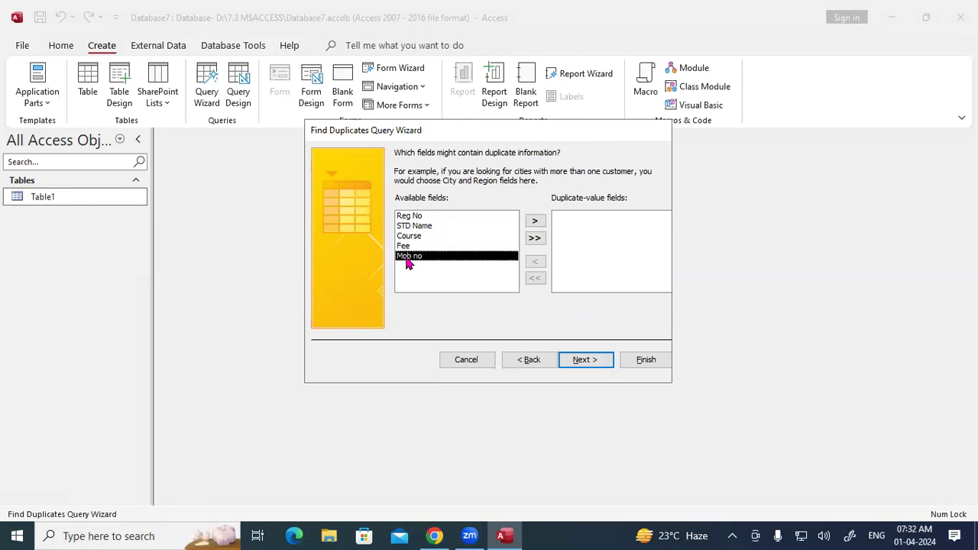
{"action": "left_click", "coordinate": [420, 218]}
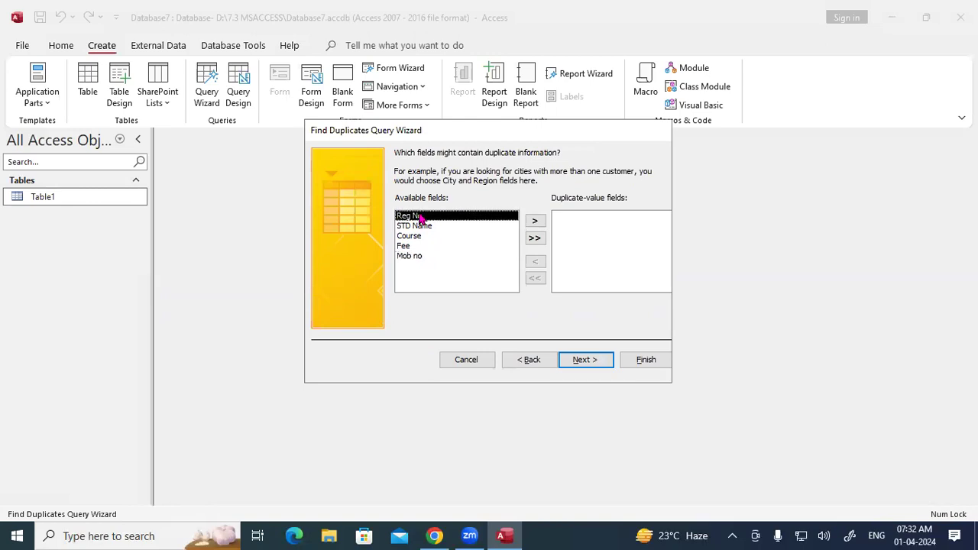
{"action": "left_click", "coordinate": [416, 236]}
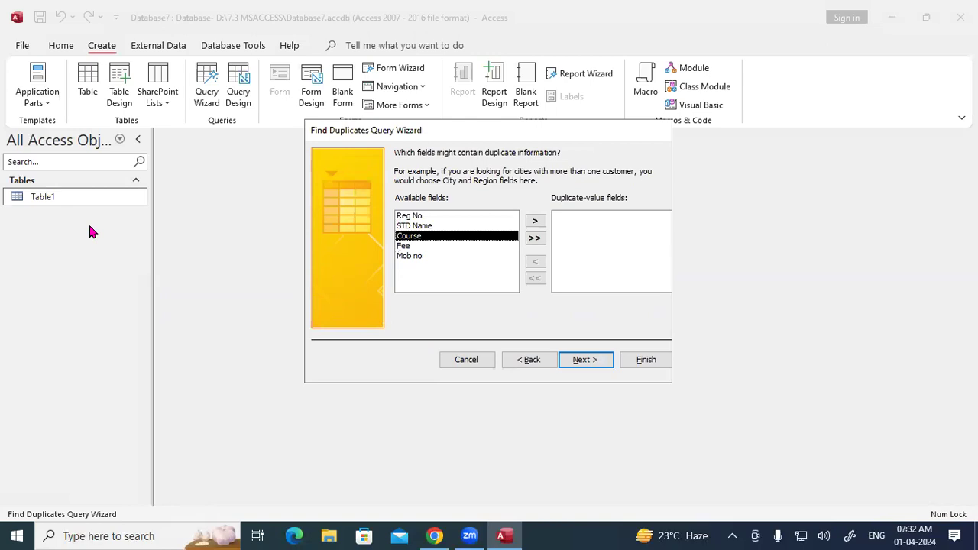
{"action": "left_click", "coordinate": [428, 217]}
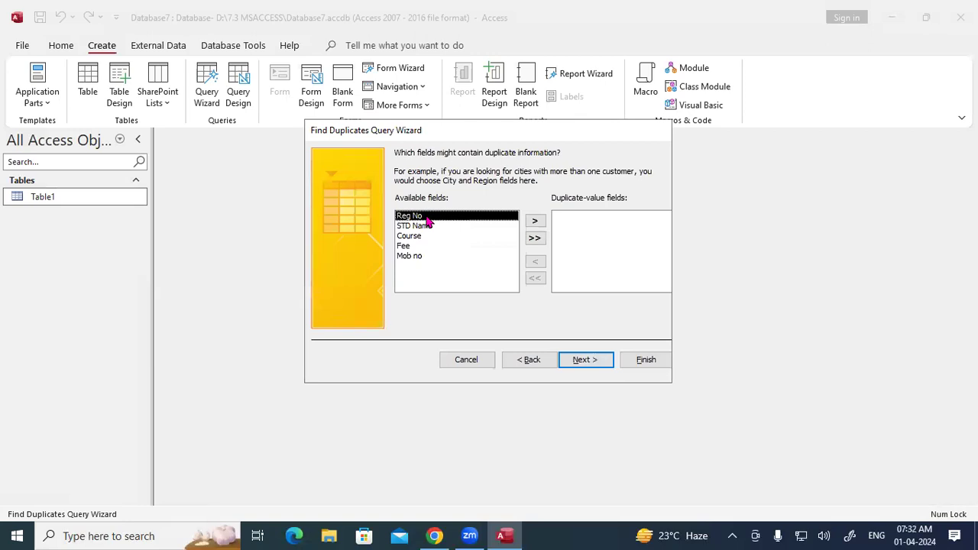
{"action": "left_click", "coordinate": [535, 221]}
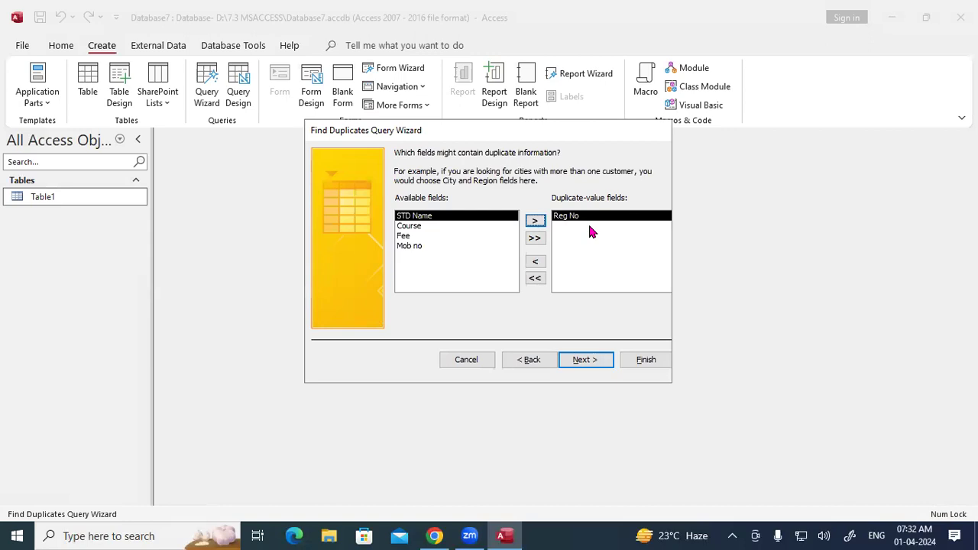
{"action": "left_click", "coordinate": [583, 360]}
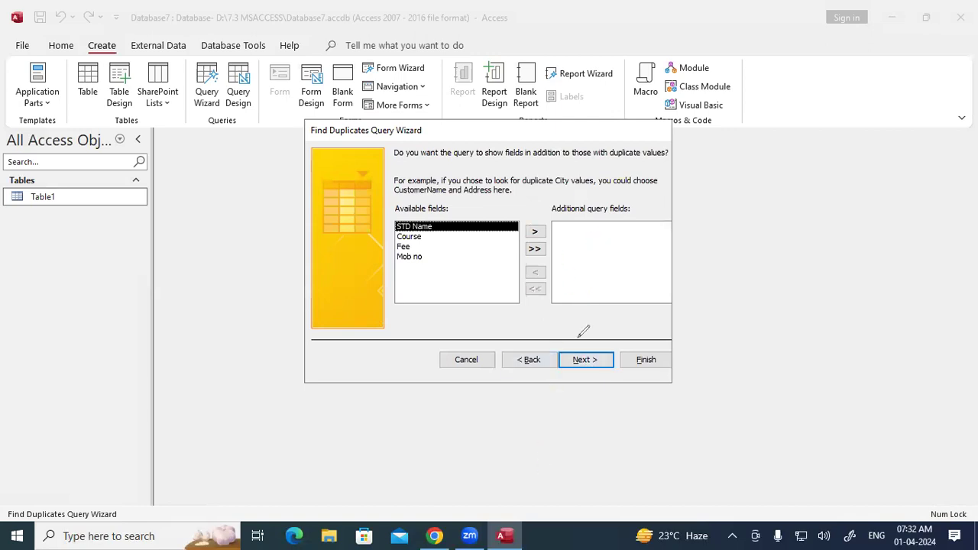
{"action": "mouse_move", "coordinate": [656, 243]}
{"action": "left_mouse_down"}
{"action": "mouse_move", "coordinate": [659, 268]}
{"action": "mouse_move", "coordinate": [677, 246]}
{"action": "mouse_move", "coordinate": [693, 266]}
{"action": "left_mouse_up"}
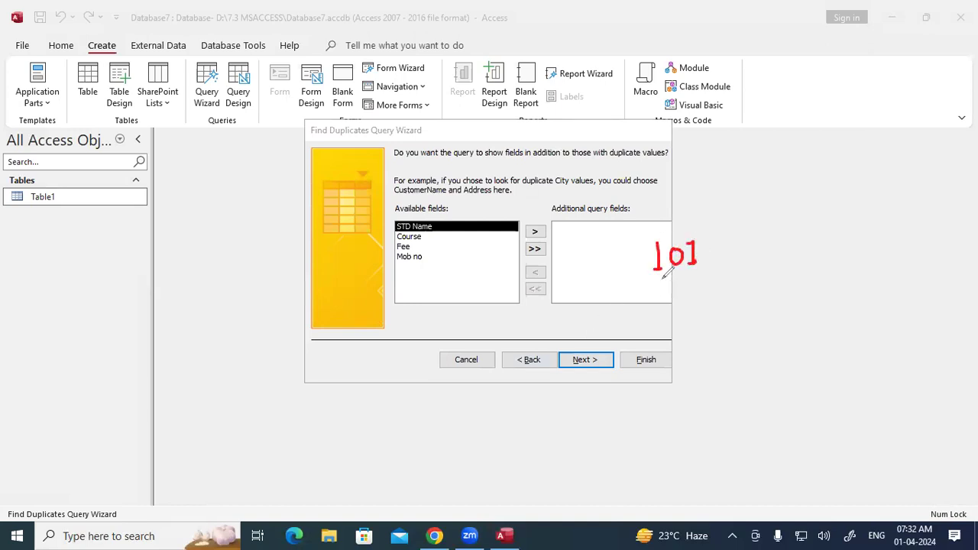
{"action": "mouse_move", "coordinate": [662, 289]}
{"action": "left_mouse_down"}
{"action": "mouse_move", "coordinate": [662, 311]}
{"action": "mouse_move", "coordinate": [677, 295]}
{"action": "mouse_move", "coordinate": [704, 302]}
{"action": "left_mouse_up"}
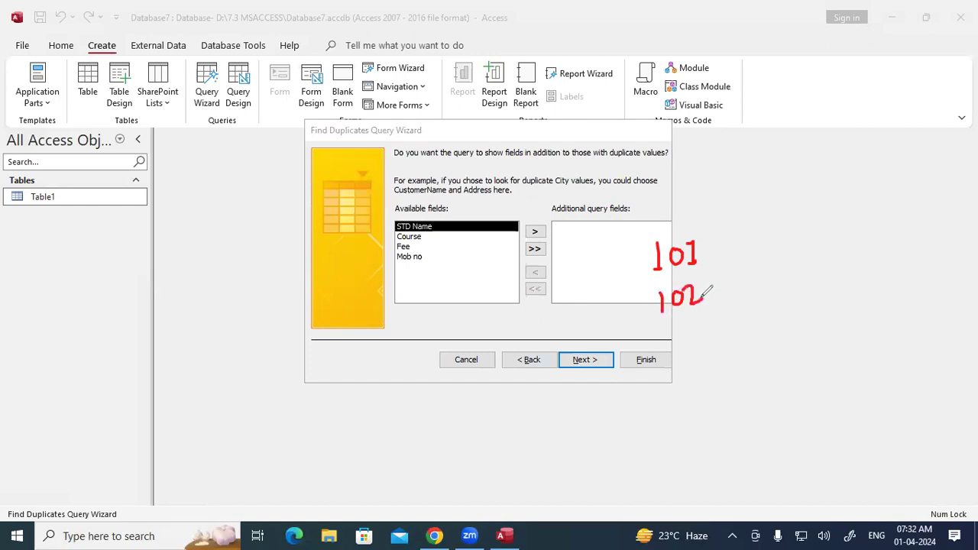
{"action": "mouse_move", "coordinate": [662, 333]}
{"action": "left_mouse_down"}
{"action": "mouse_move", "coordinate": [661, 356]}
{"action": "mouse_move", "coordinate": [686, 334]}
{"action": "mouse_move", "coordinate": [702, 350]}
{"action": "left_mouse_up"}
{"action": "mouse_move", "coordinate": [637, 258]}
{"action": "left_mouse_down"}
{"action": "mouse_move", "coordinate": [622, 304]}
{"action": "mouse_move", "coordinate": [624, 362]}
{"action": "mouse_move", "coordinate": [639, 353]}
{"action": "left_mouse_up"}
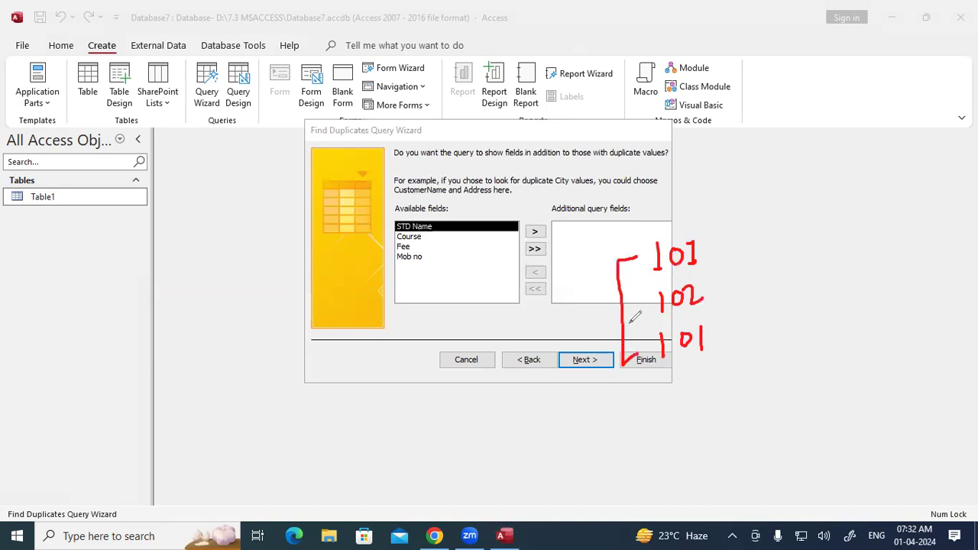
{"action": "mouse_move", "coordinate": [446, 231]}
{"action": "left_mouse_down"}
{"action": "mouse_move", "coordinate": [461, 236]}
{"action": "mouse_move", "coordinate": [451, 241]}
{"action": "left_mouse_up"}
{"action": "mouse_move", "coordinate": [763, 228]}
{"action": "left_mouse_down"}
{"action": "mouse_move", "coordinate": [754, 246]}
{"action": "mouse_move", "coordinate": [763, 227]}
{"action": "mouse_move", "coordinate": [777, 248]}
{"action": "mouse_move", "coordinate": [796, 231]}
{"action": "mouse_move", "coordinate": [807, 246]}
{"action": "mouse_move", "coordinate": [813, 237]}
{"action": "left_mouse_up"}
{"action": "left_click_drag", "start_coordinate": [770, 336], "coordinate": [770, 354]}
{"action": "left_click_drag", "start_coordinate": [773, 315], "coordinate": [790, 350]}
{"action": "left_click_drag", "start_coordinate": [773, 336], "coordinate": [794, 340]}
{"action": "mouse_move", "coordinate": [809, 306]}
{"action": "left_mouse_down"}
{"action": "mouse_move", "coordinate": [812, 341]}
{"action": "mouse_move", "coordinate": [819, 309]}
{"action": "mouse_move", "coordinate": [837, 330]}
{"action": "mouse_move", "coordinate": [836, 313]}
{"action": "left_mouse_up"}
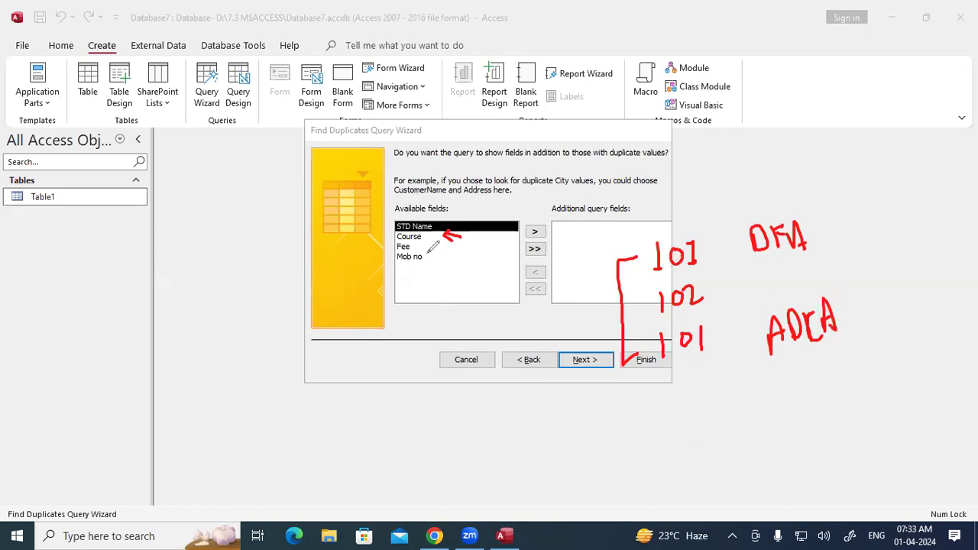
{"action": "mouse_move", "coordinate": [659, 255]}
{"action": "left_mouse_down"}
{"action": "mouse_move", "coordinate": [623, 254]}
{"action": "mouse_move", "coordinate": [627, 363]}
{"action": "mouse_move", "coordinate": [643, 350]}
{"action": "left_mouse_up"}
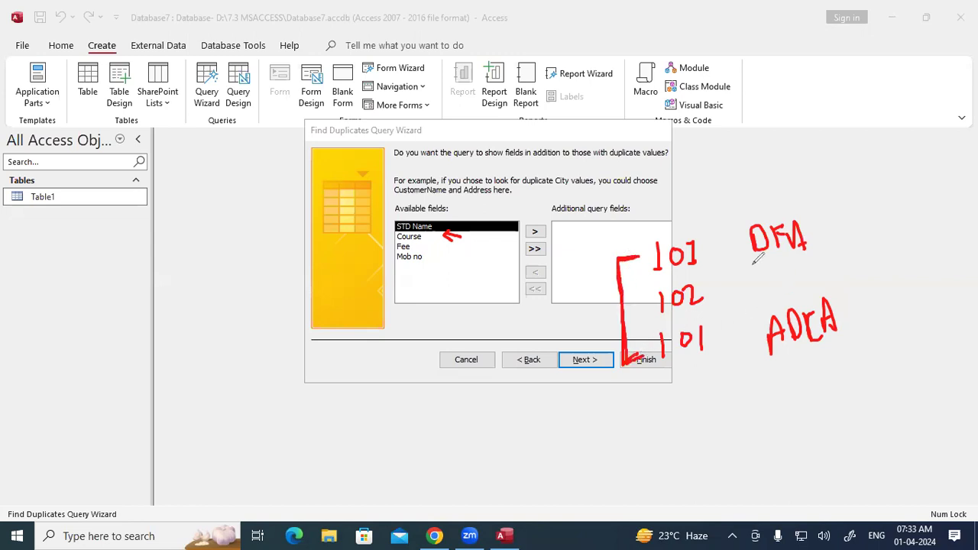
{"action": "mouse_move", "coordinate": [825, 234]}
{"action": "left_mouse_down"}
{"action": "mouse_move", "coordinate": [861, 301]}
{"action": "mouse_move", "coordinate": [850, 322]}
{"action": "left_mouse_up"}
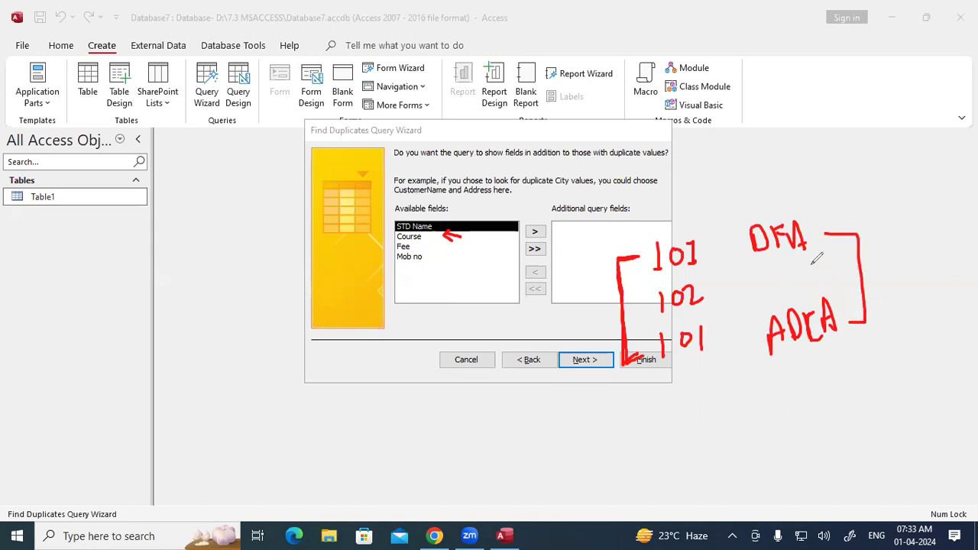
{"action": "left_click_drag", "start_coordinate": [735, 214], "coordinate": [799, 205]}
{"action": "left_click_drag", "start_coordinate": [784, 362], "coordinate": [846, 347]}
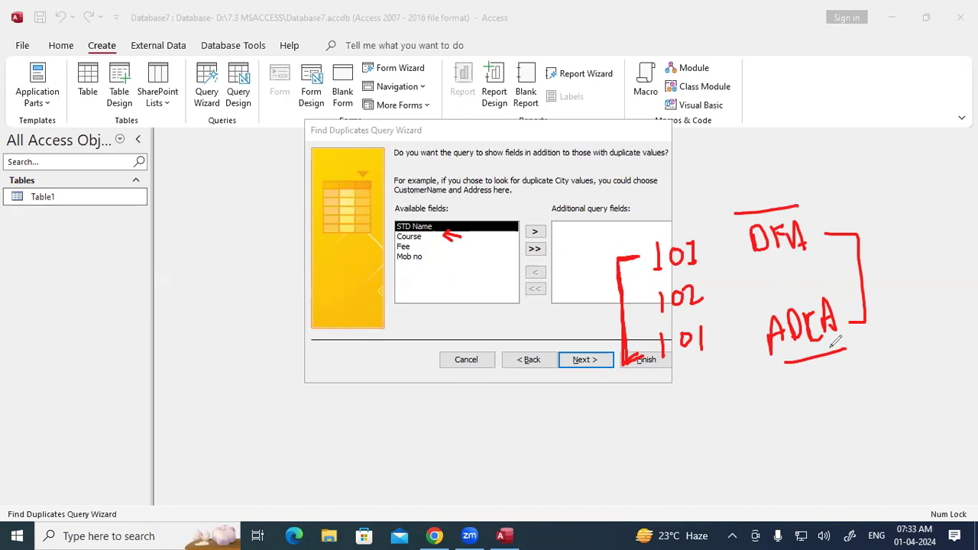
{"action": "mouse_move", "coordinate": [589, 191]}
{"action": "left_mouse_down"}
{"action": "mouse_move", "coordinate": [547, 196]}
{"action": "mouse_move", "coordinate": [604, 221]}
{"action": "mouse_move", "coordinate": [651, 197]}
{"action": "mouse_move", "coordinate": [574, 191]}
{"action": "left_mouse_up"}
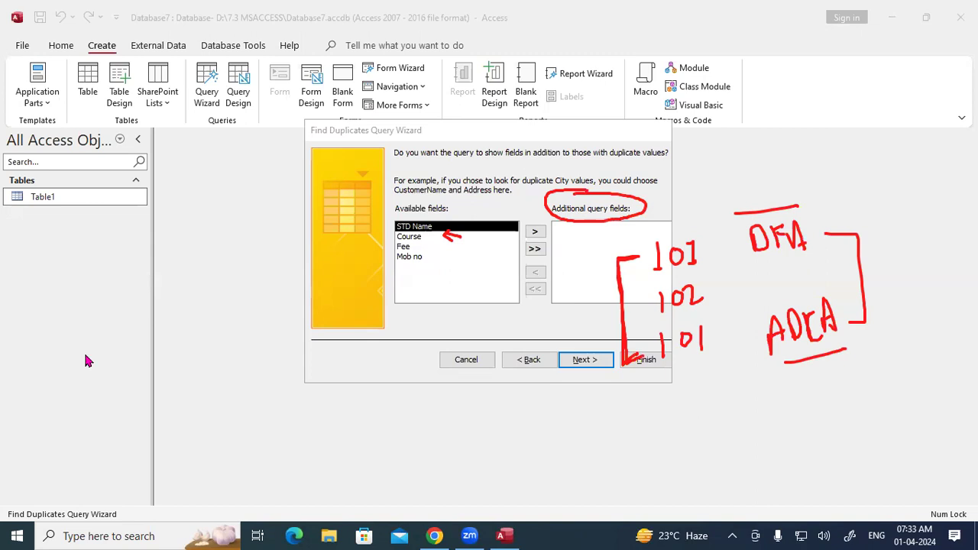
{"action": "key", "text": "Escape"}
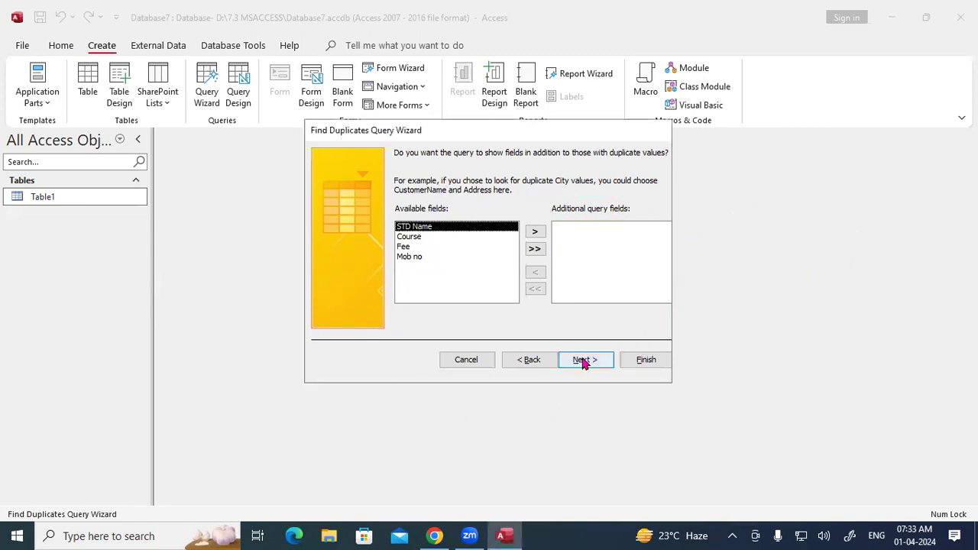
Step: Finish the wizard with no extra fields and widen the NumberOfDups column in the results
{"action": "left_click", "coordinate": [583, 360]}
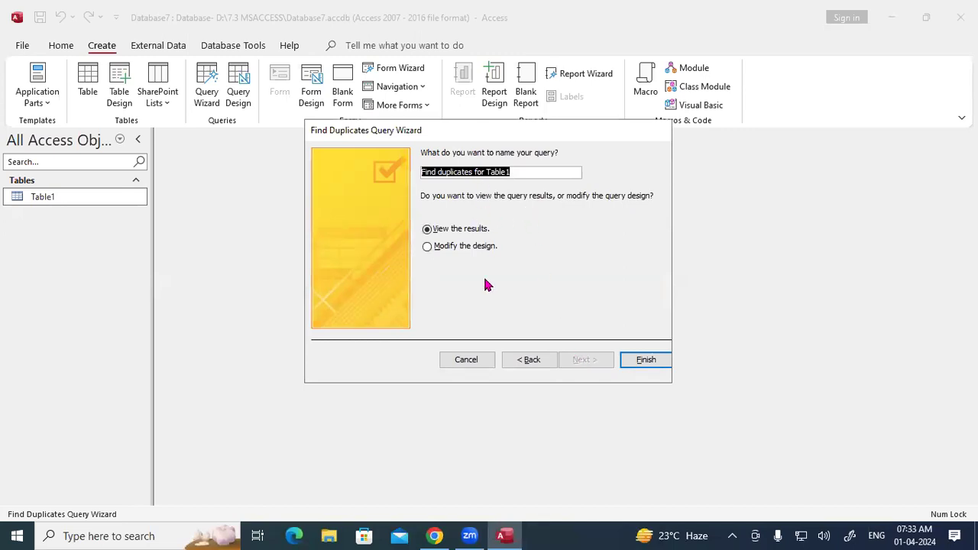
{"action": "left_click", "coordinate": [642, 360]}
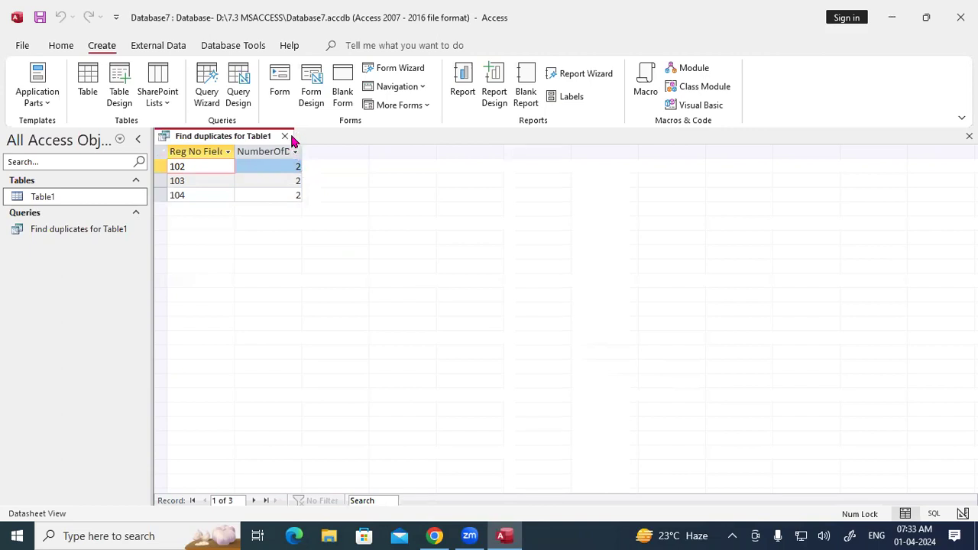
{"action": "left_click", "coordinate": [295, 151]}
{"action": "left_click", "coordinate": [298, 153]}
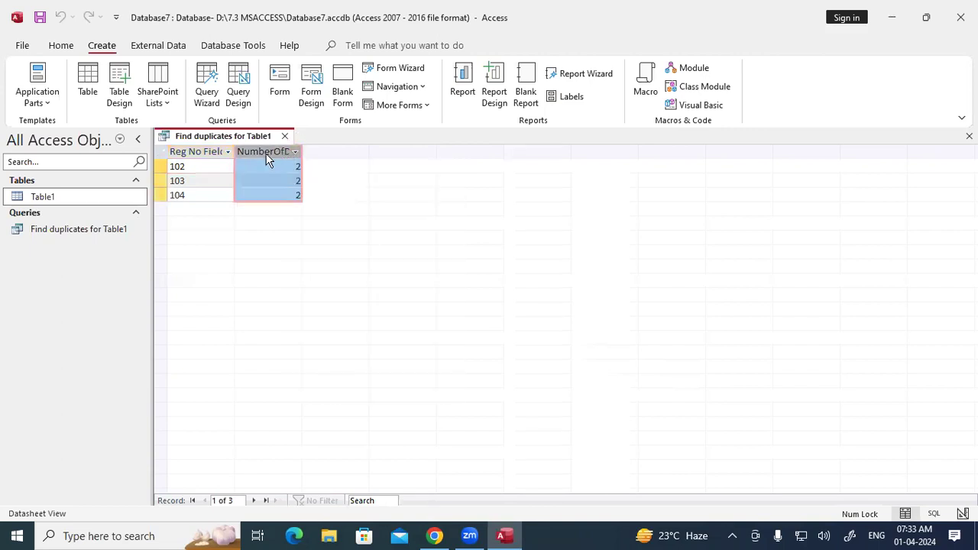
{"action": "left_click", "coordinate": [191, 180]}
{"action": "left_click", "coordinate": [276, 181]}
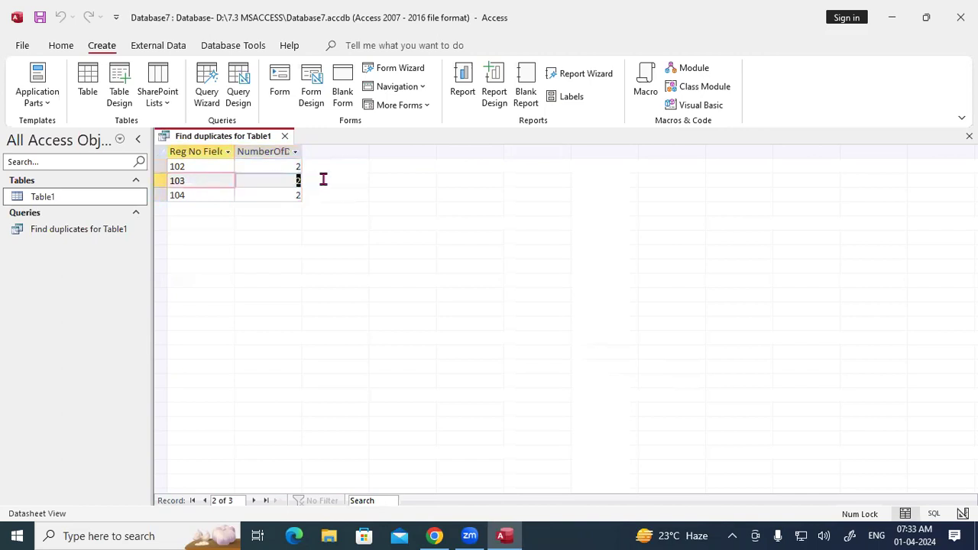
{"action": "left_click", "coordinate": [201, 195]}
{"action": "left_click", "coordinate": [288, 195]}
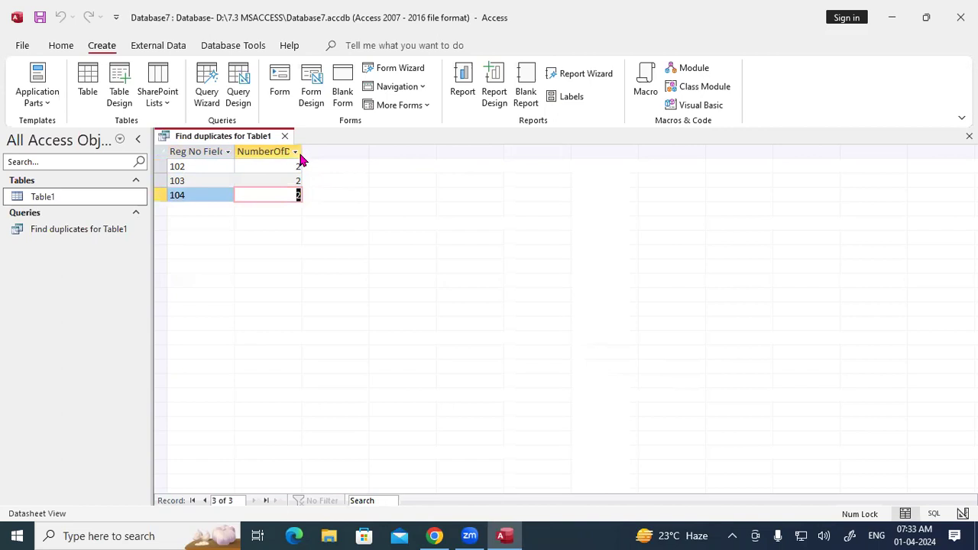
{"action": "left_click_drag", "start_coordinate": [302, 155], "coordinate": [349, 159]}
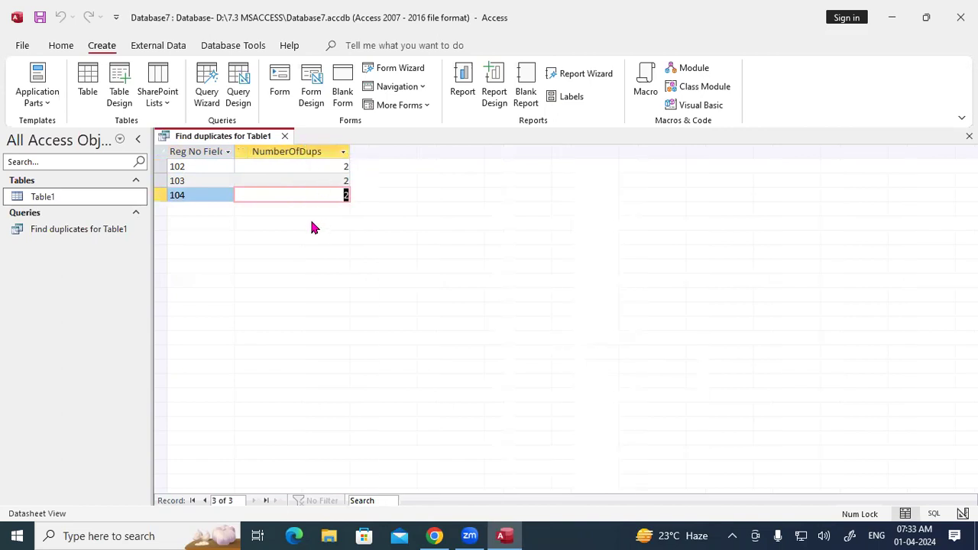
Step: Close the query without saving its layout, then open and close Table1
{"action": "left_click", "coordinate": [284, 137]}
{"action": "left_click", "coordinate": [495, 303]}
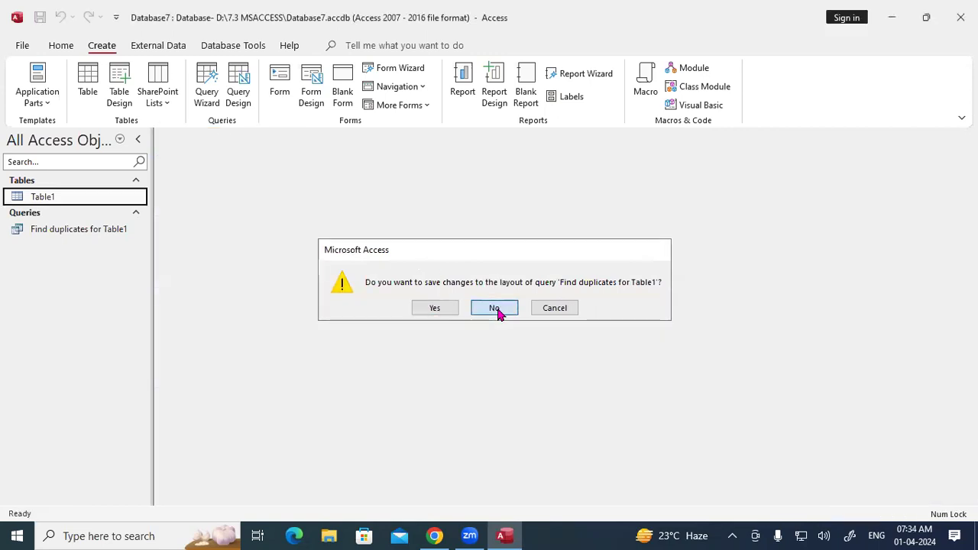
{"action": "double_click", "coordinate": [61, 197]}
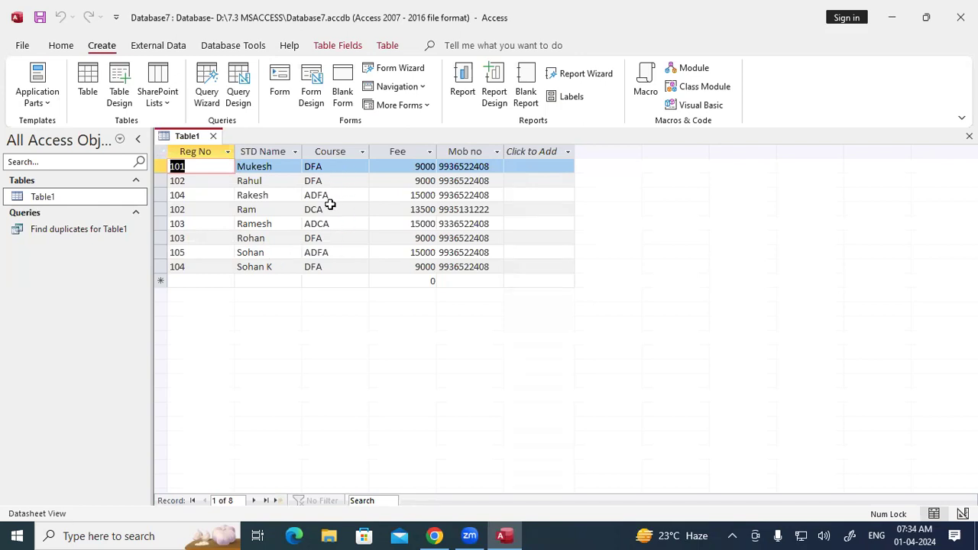
{"action": "left_click", "coordinate": [214, 135]}
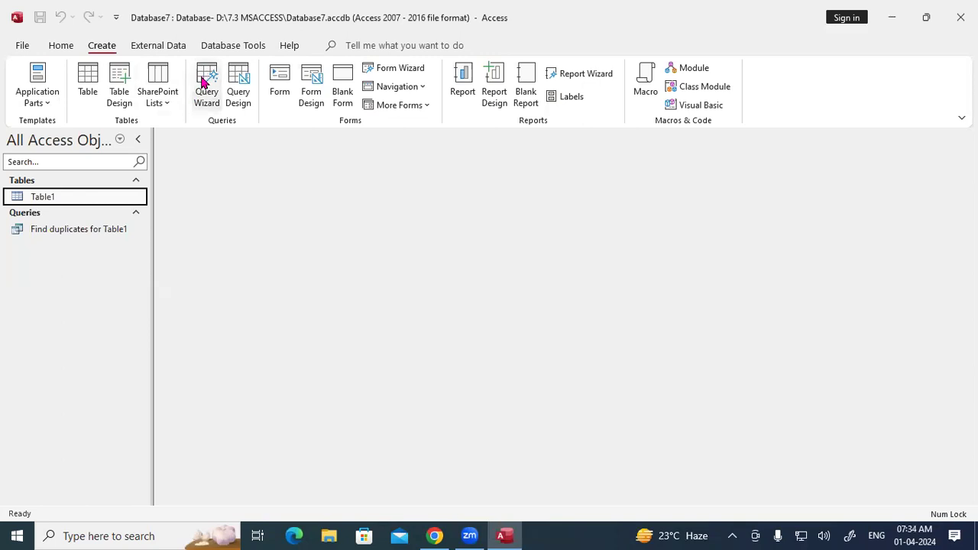
Step: Start a Find Duplicates query wizard on Table1 that checks the Course field
{"action": "left_click", "coordinate": [204, 82]}
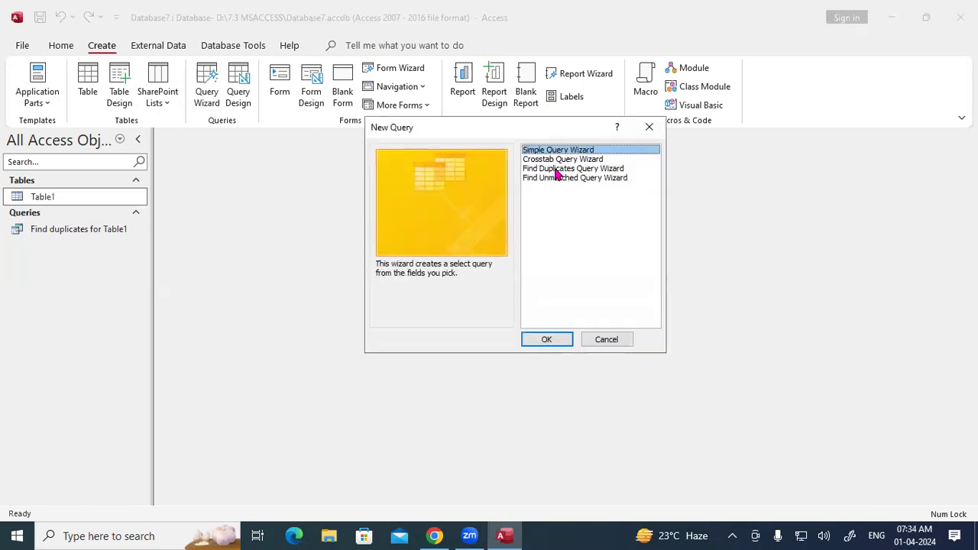
{"action": "left_click", "coordinate": [557, 170]}
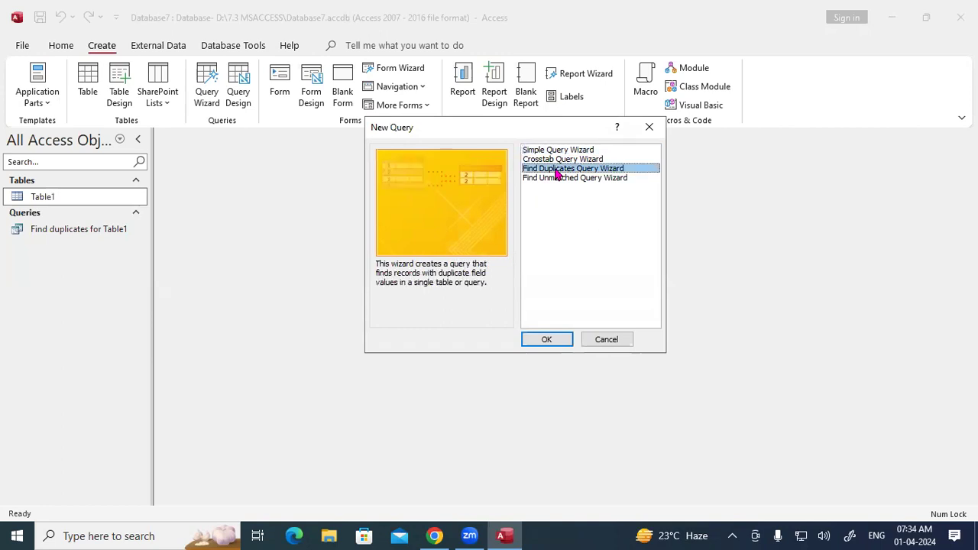
{"action": "left_click", "coordinate": [552, 342]}
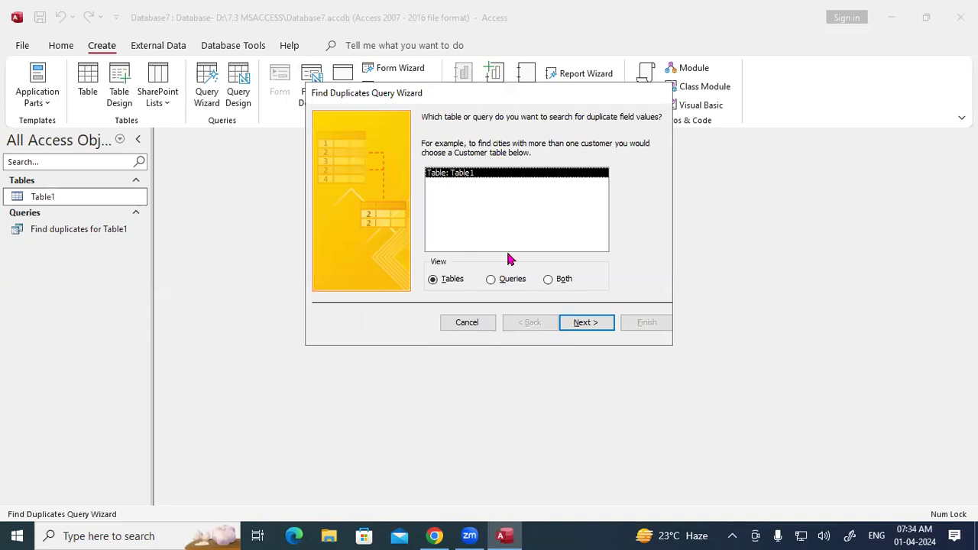
{"action": "left_click", "coordinate": [586, 327]}
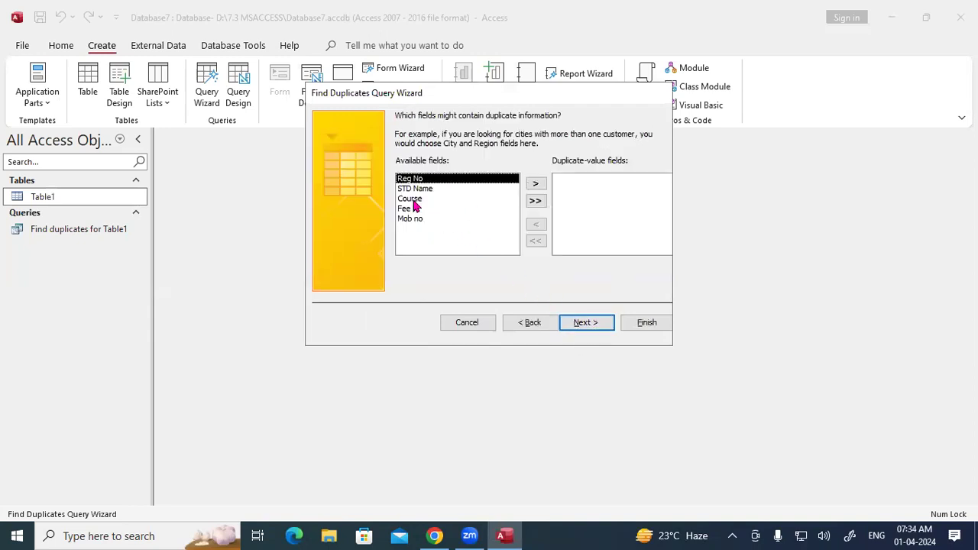
{"action": "left_click", "coordinate": [413, 200]}
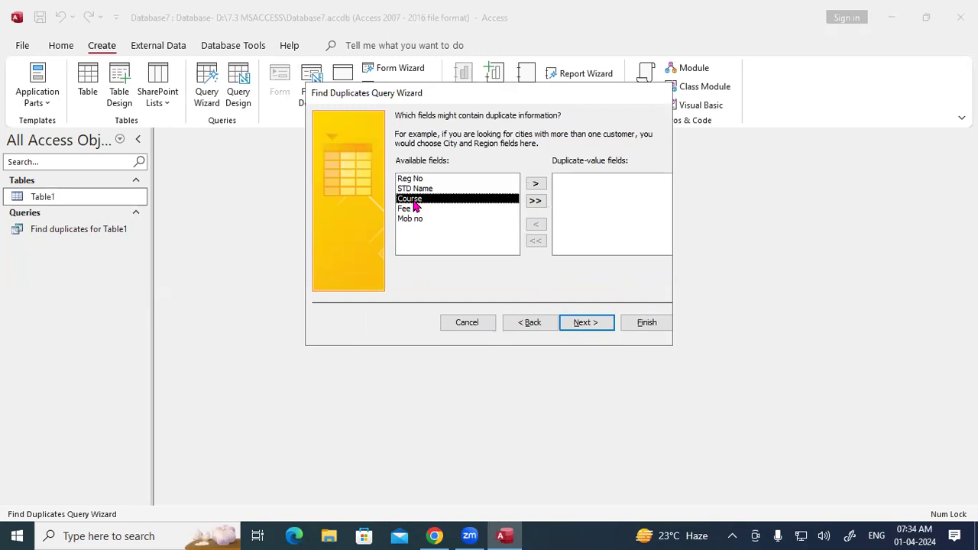
{"action": "left_click", "coordinate": [534, 185]}
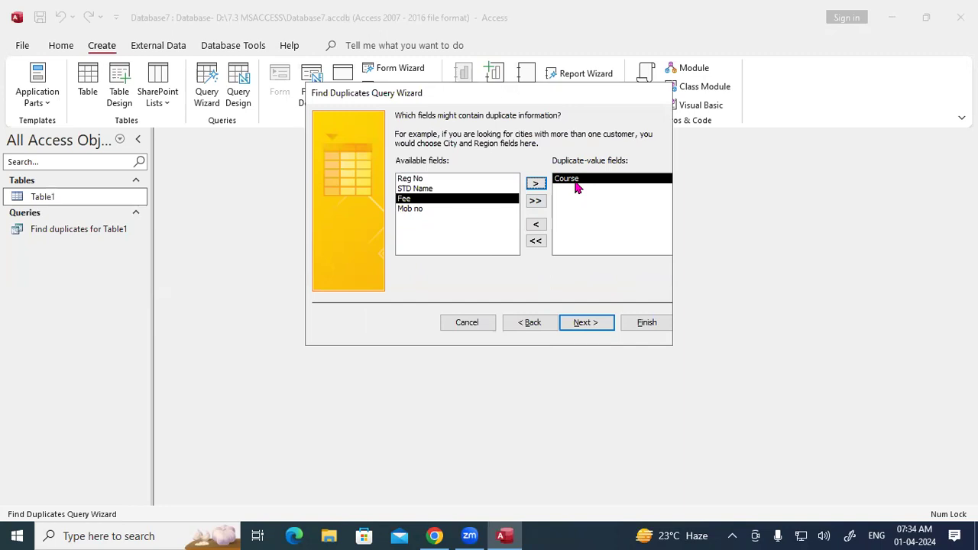
{"action": "left_click", "coordinate": [597, 323]}
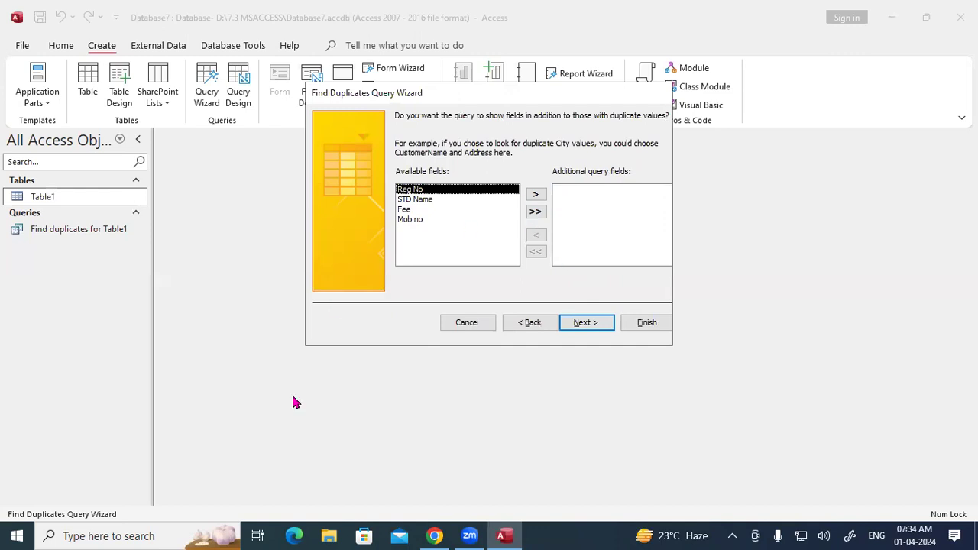
Step: Decline overwriting, save the query as 'Find duplicates for Table1 2', and close its results
{"action": "left_click", "coordinate": [586, 322]}
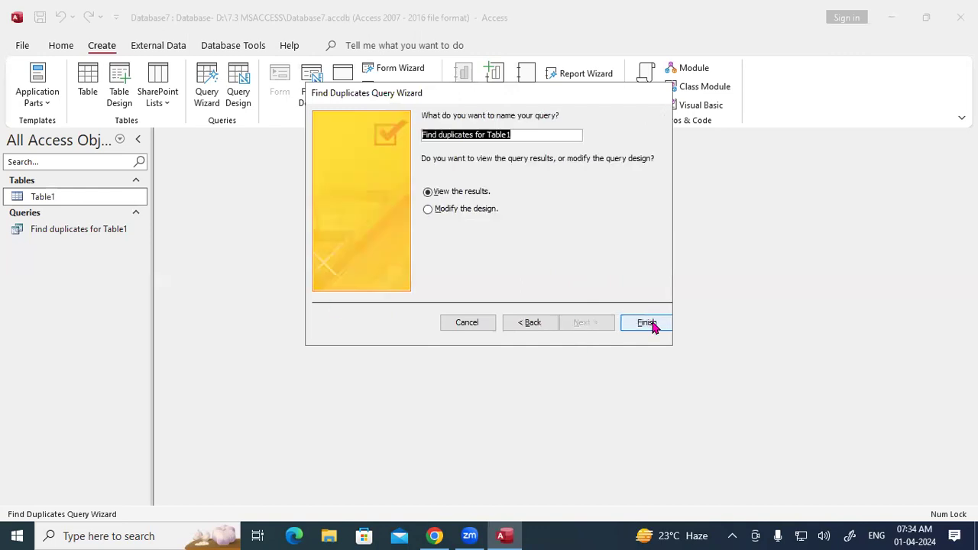
{"action": "left_click", "coordinate": [649, 324]}
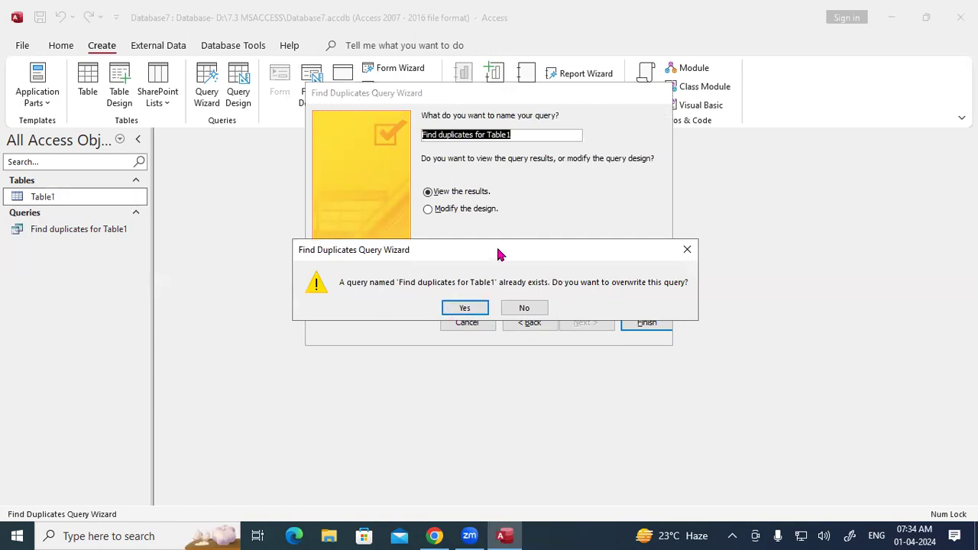
{"action": "left_click_drag", "start_coordinate": [498, 247], "coordinate": [497, 332]}
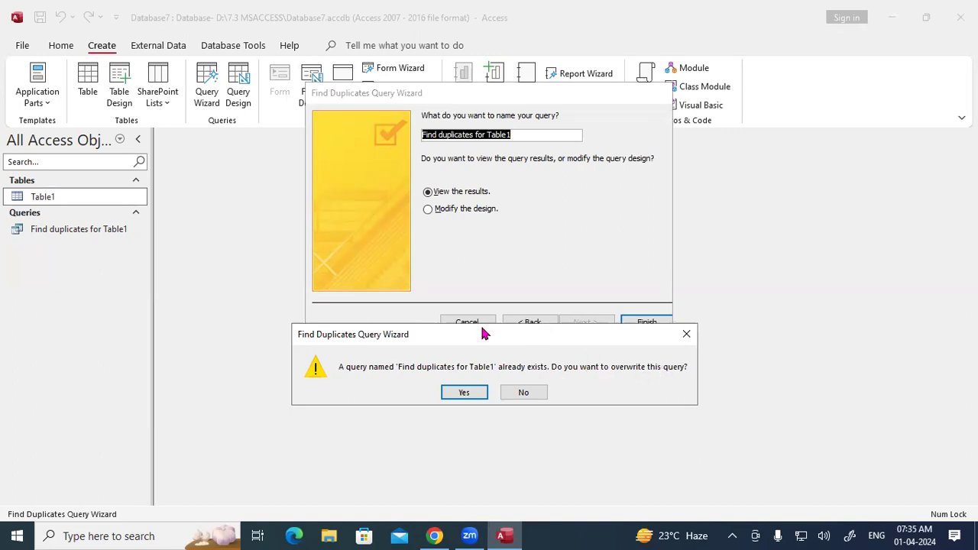
{"action": "left_click_drag", "start_coordinate": [482, 331], "coordinate": [473, 286]}
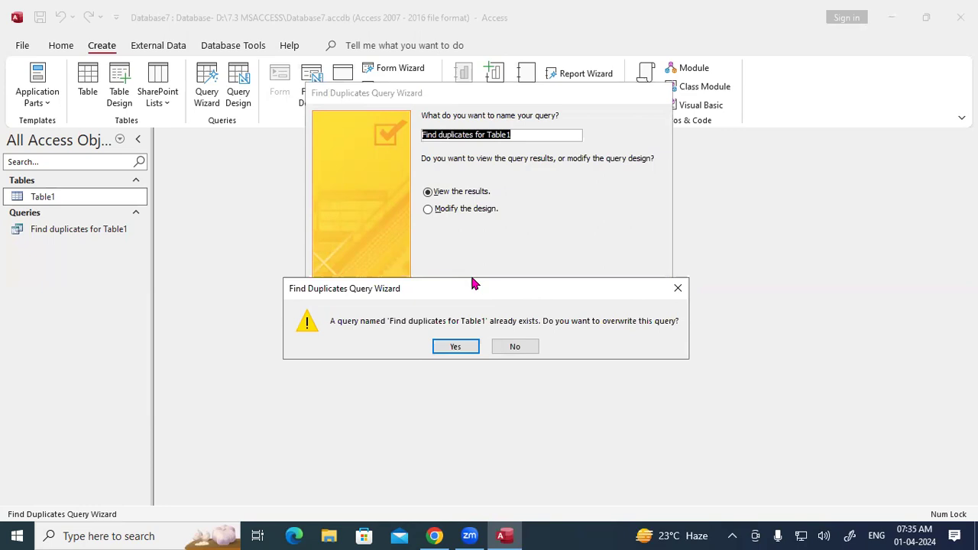
{"action": "left_click", "coordinate": [677, 288]}
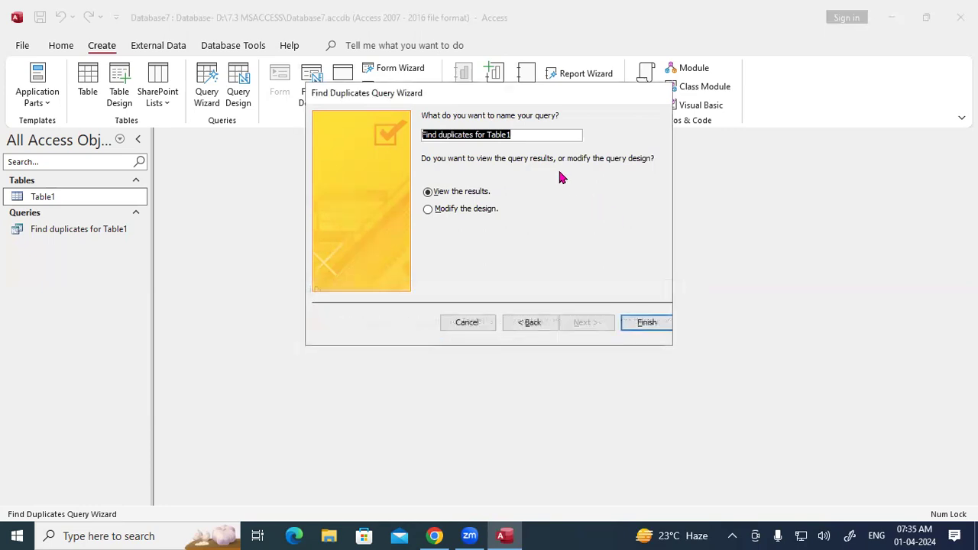
{"action": "left_click", "coordinate": [519, 134]}
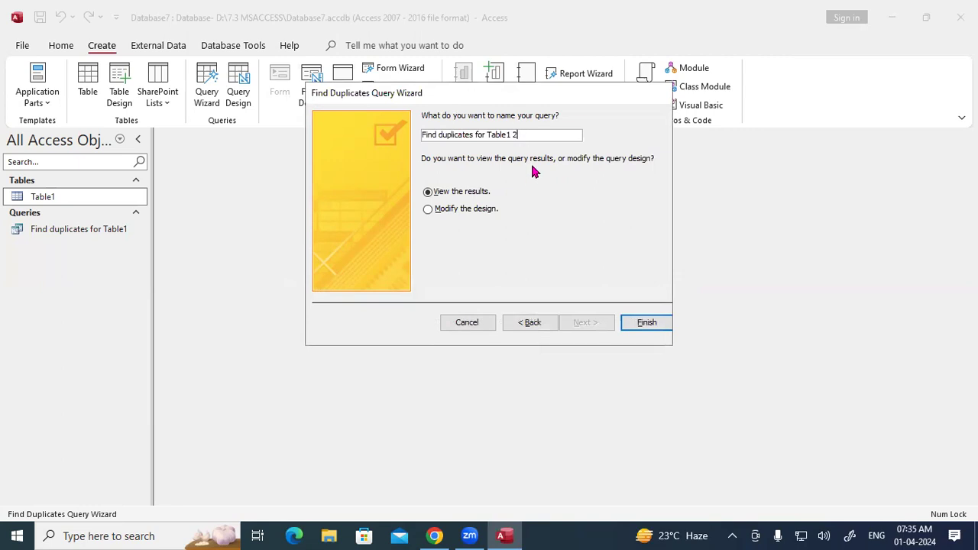
{"action": "left_click", "coordinate": [645, 323]}
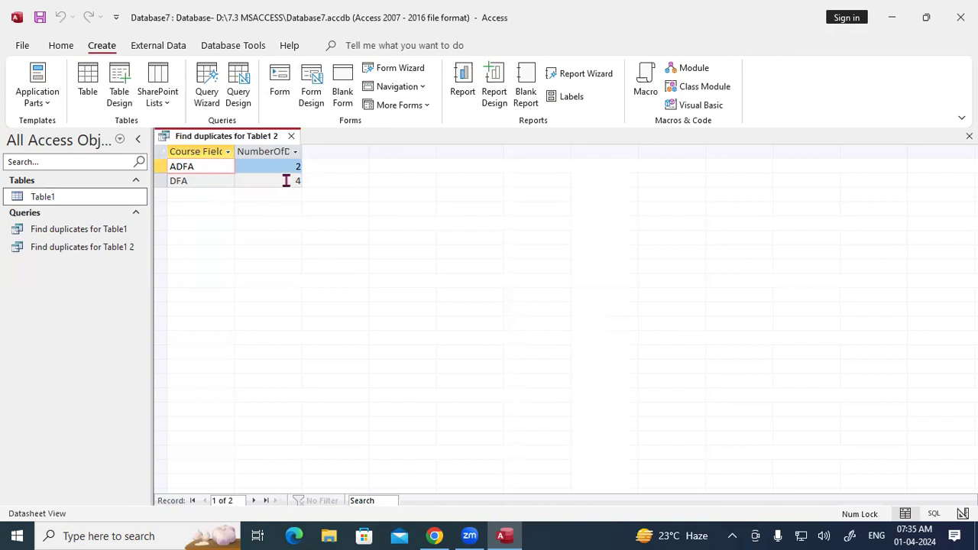
{"action": "left_click", "coordinate": [290, 136]}
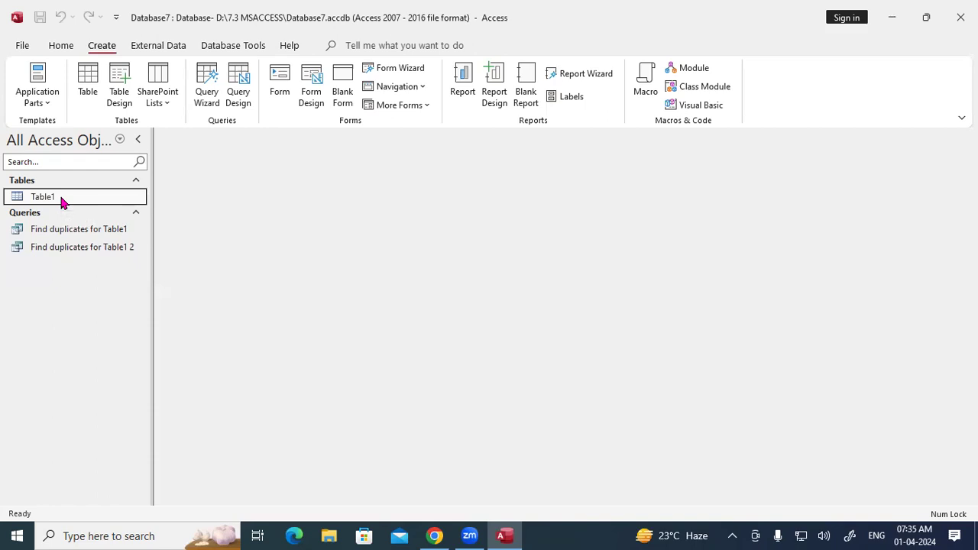
Step: Open Table1 in Design View and mark Reg No as the primary key
{"action": "double_click", "coordinate": [63, 200]}
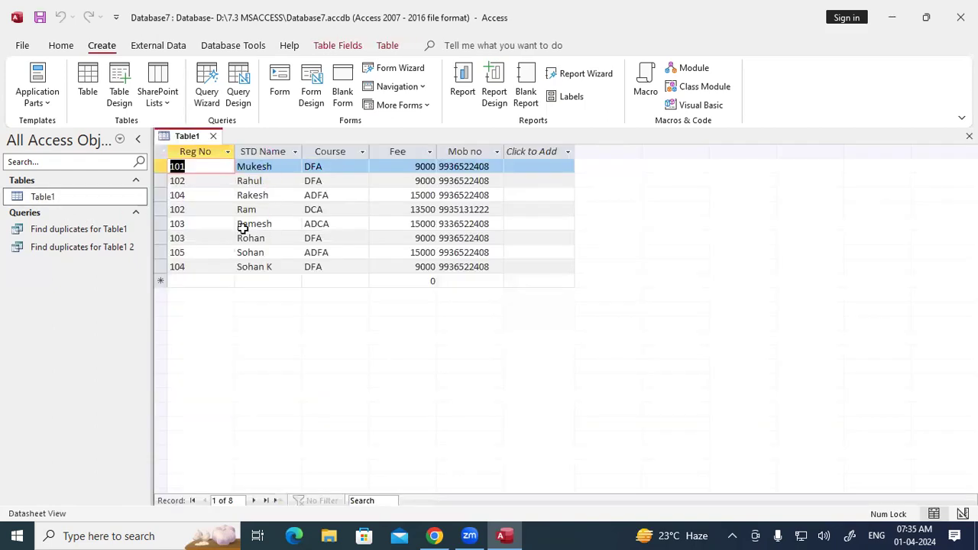
{"action": "right_click", "coordinate": [190, 140]}
{"action": "left_click", "coordinate": [214, 211]}
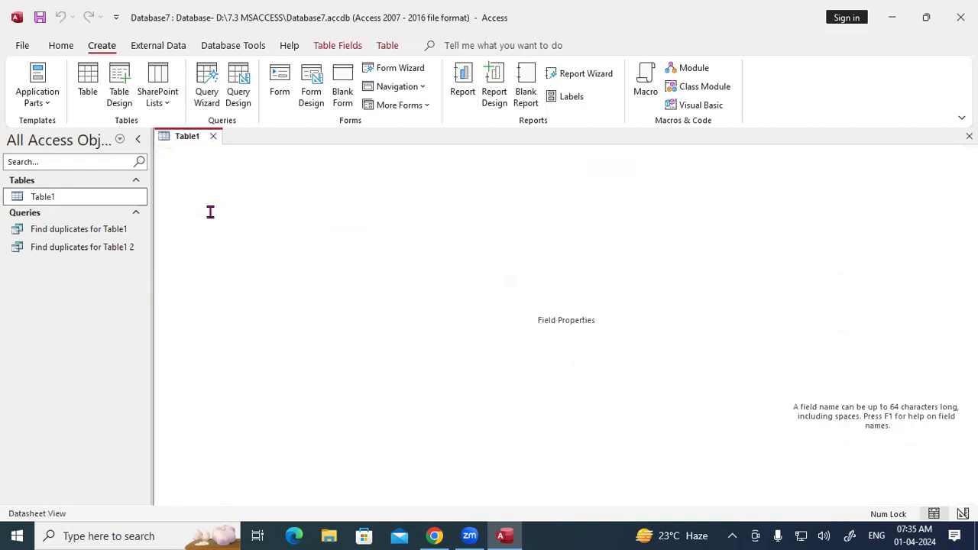
{"action": "left_click", "coordinate": [162, 165]}
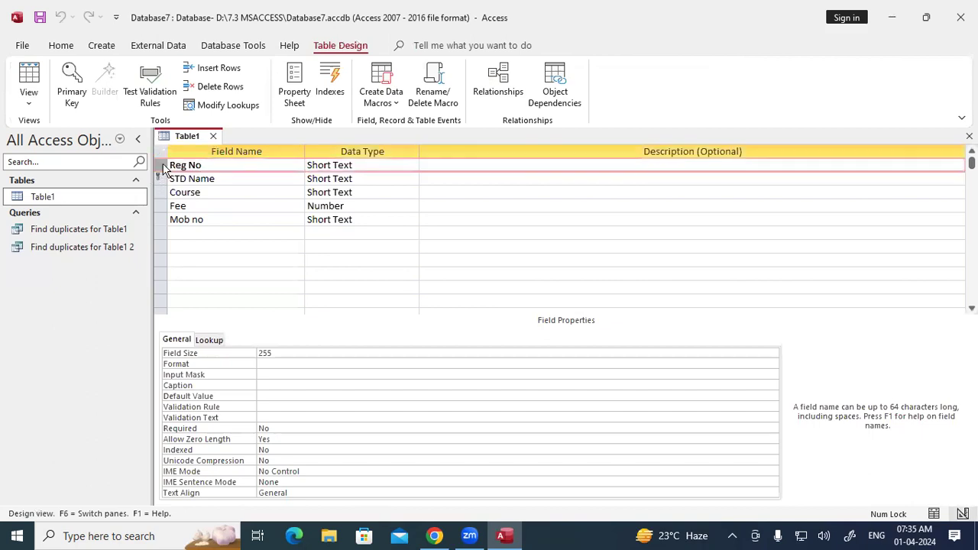
{"action": "left_click", "coordinate": [72, 86]}
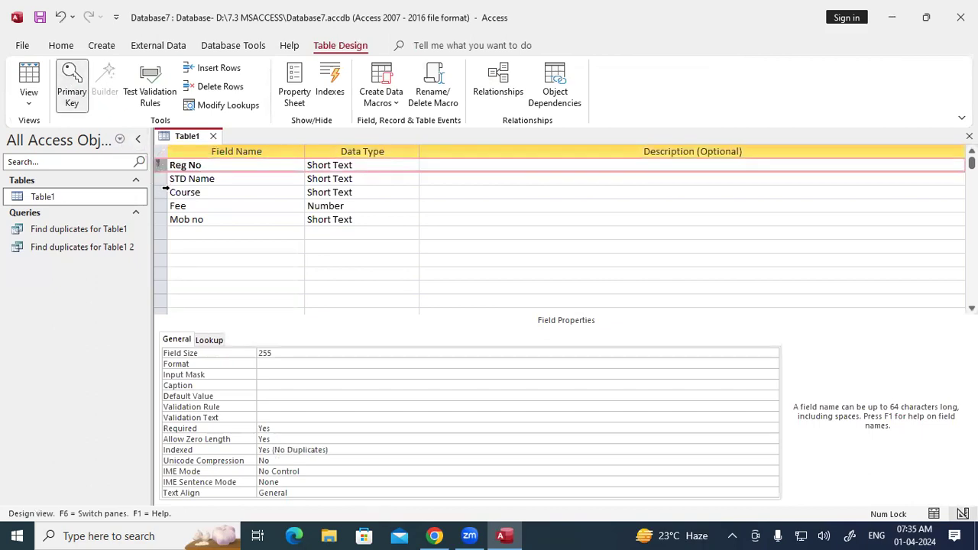
Step: Try saving, acknowledge the duplicate-value errors, and close the design without saving
{"action": "right_click", "coordinate": [173, 138]}
{"action": "left_click", "coordinate": [195, 144]}
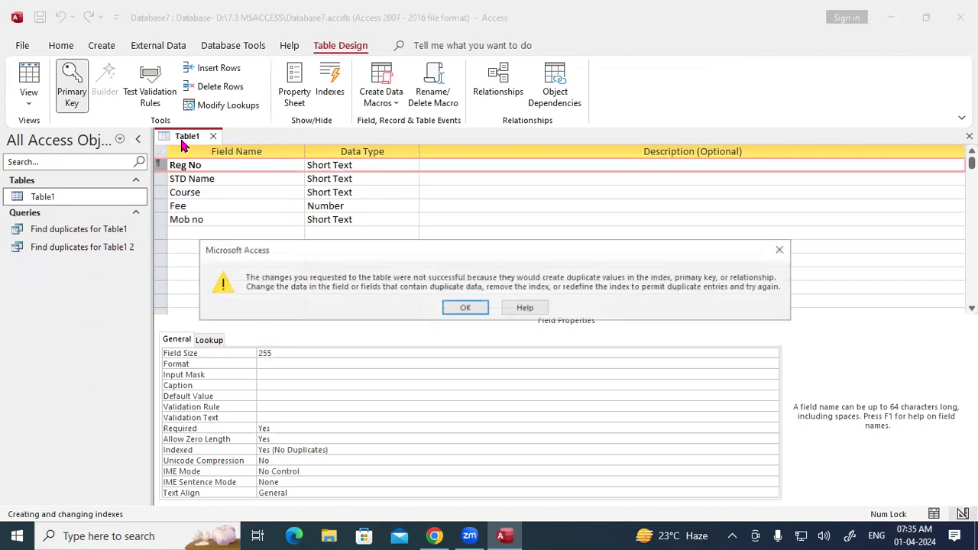
{"action": "left_click", "coordinate": [448, 310]}
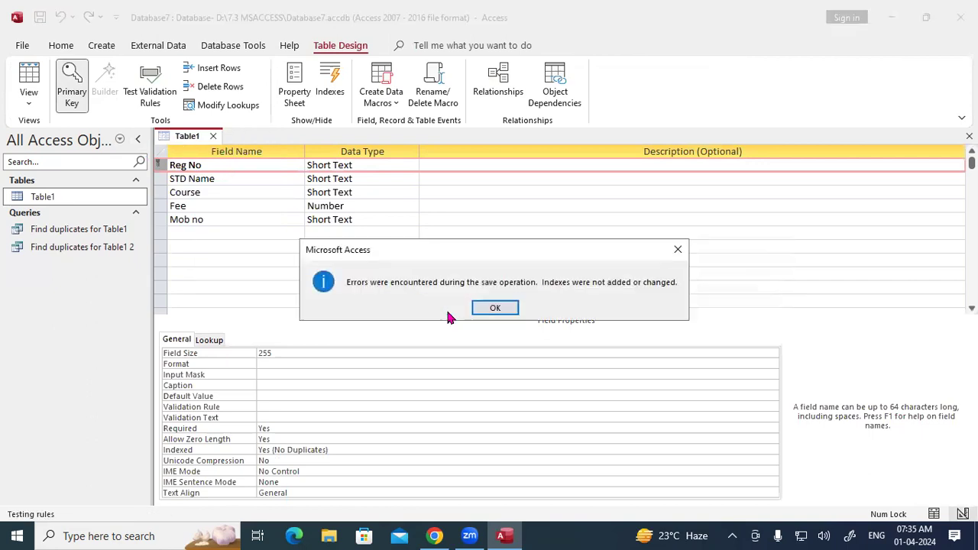
{"action": "left_click", "coordinate": [489, 310]}
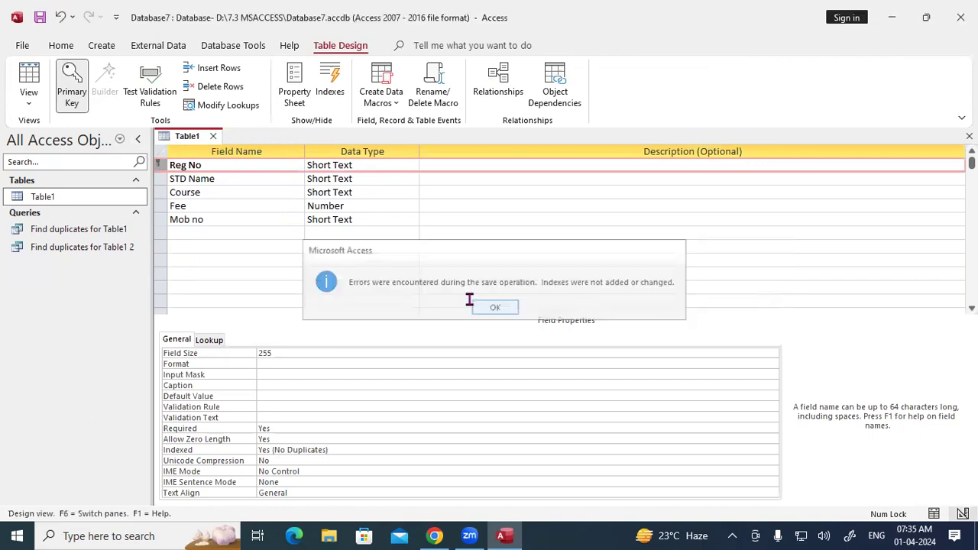
{"action": "left_click", "coordinate": [213, 137]}
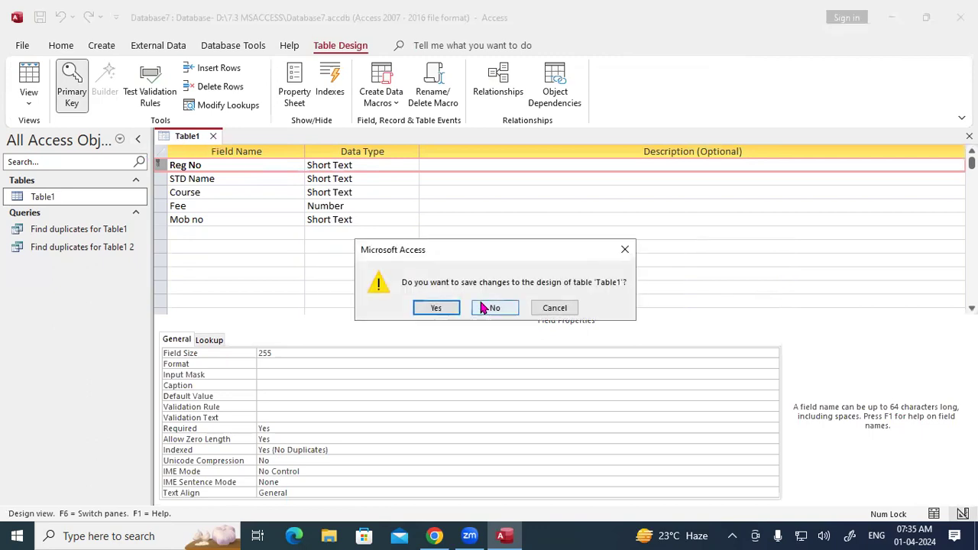
{"action": "left_click", "coordinate": [483, 307]}
Step: Renumber Table1's Reg No values 101 through 108 and save the records
{"action": "double_click", "coordinate": [46, 199]}
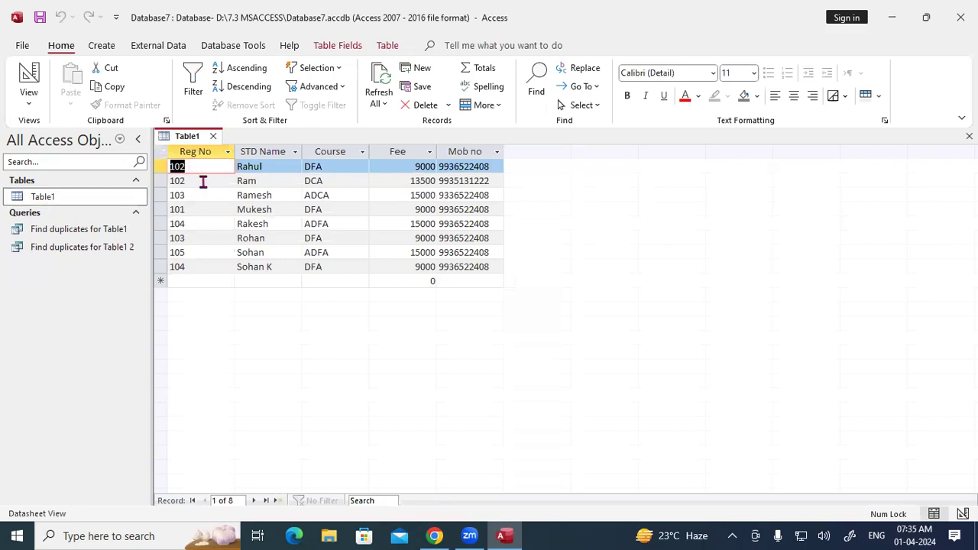
{"action": "type", "text": "101"}
{"action": "key", "text": "Down"}
{"action": "type", "text": "102"}
{"action": "key", "text": "Tab"}
{"action": "key", "text": "shift+Tab"}
{"action": "key", "text": "Down"}
{"action": "key", "text": "Down"}
{"action": "type", "text": "105"}
{"action": "key", "text": "Tab"}
{"action": "key", "text": "shift+Tab"}
{"action": "type", "text": "104"}
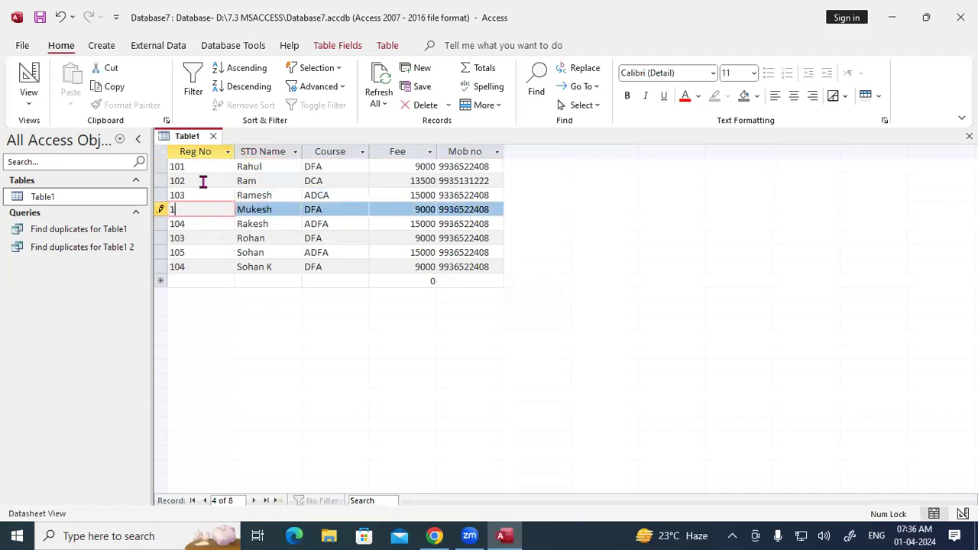
{"action": "key", "text": "Down"}
{"action": "type", "text": "105"}
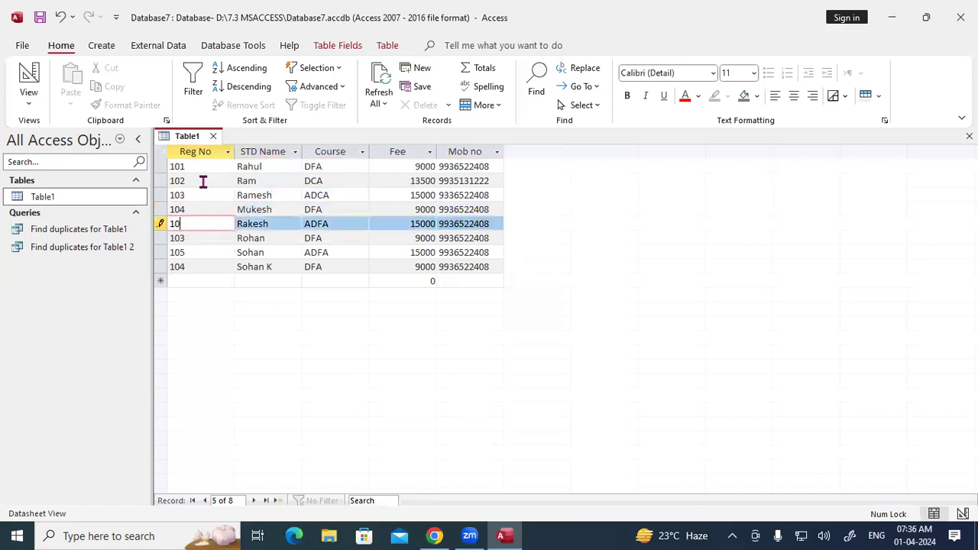
{"action": "key", "text": "Down"}
{"action": "type", "text": "106"}
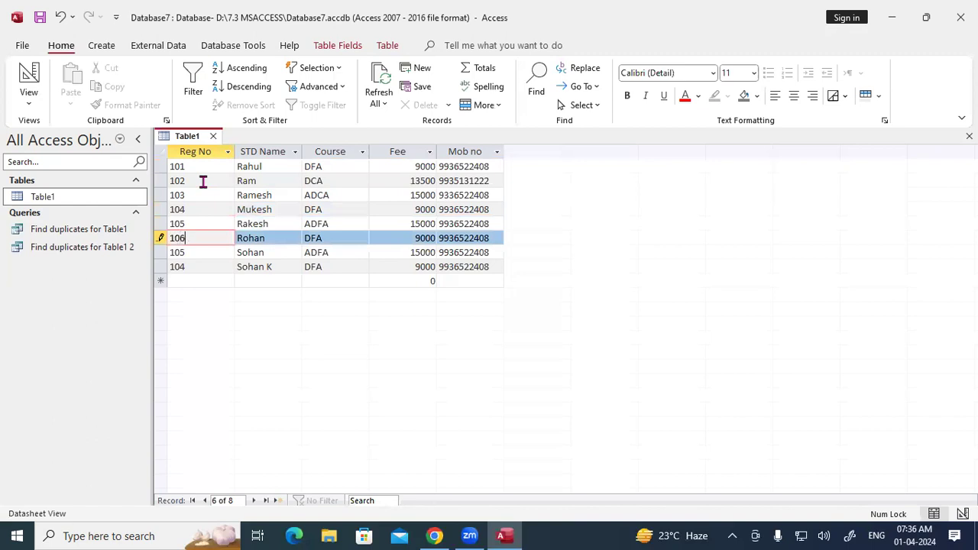
{"action": "key", "text": "Down"}
{"action": "type", "text": "107"}
{"action": "key", "text": "shift+Left"}
{"action": "key", "text": "Down"}
{"action": "type", "text": "10"}
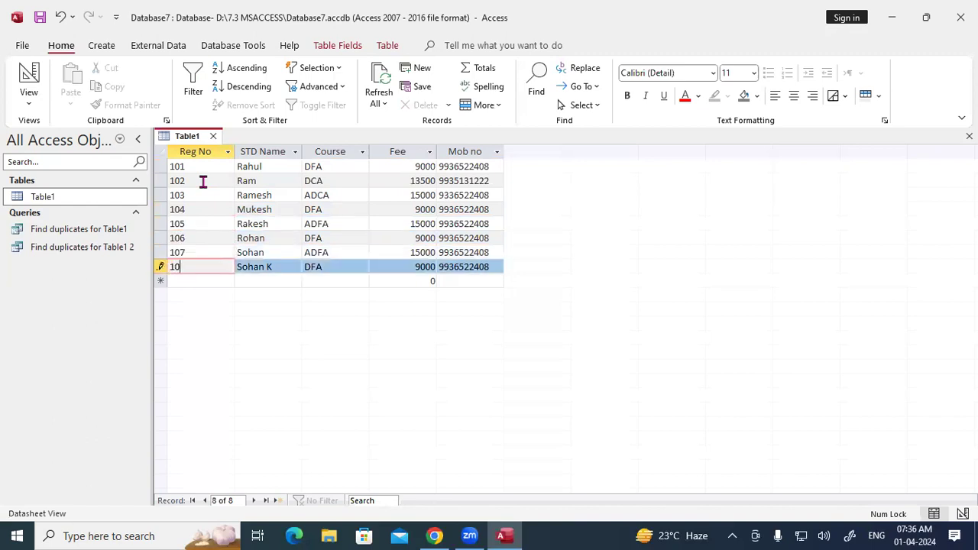
{"action": "right_click", "coordinate": [188, 136]}
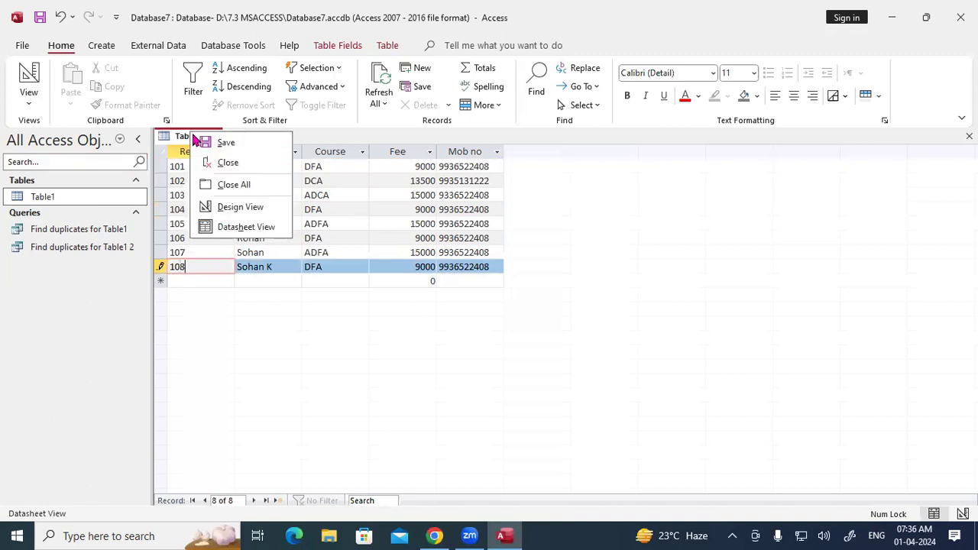
{"action": "left_click", "coordinate": [201, 147]}
Step: Set Reg No as Table1's primary key in Design View, save, and return to Datasheet View
{"action": "right_click", "coordinate": [190, 138]}
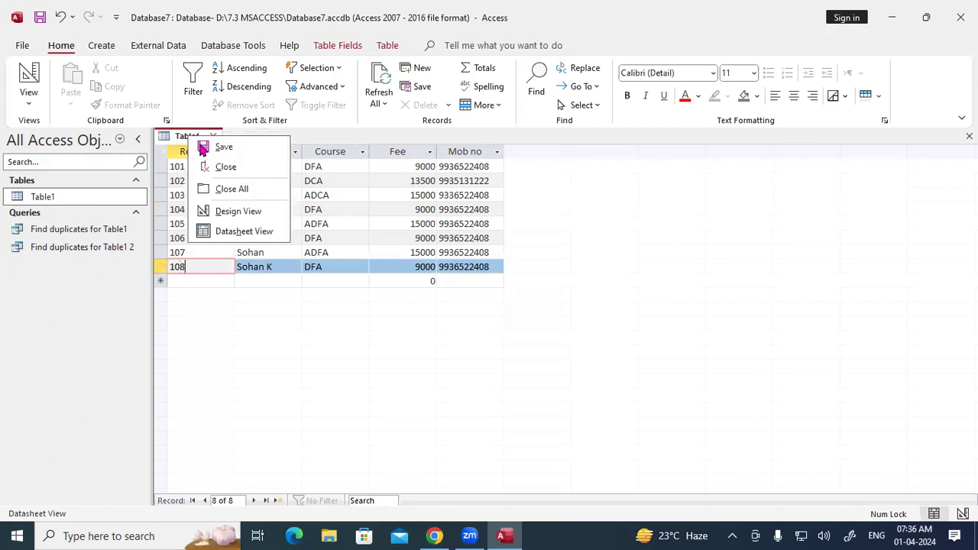
{"action": "left_click", "coordinate": [220, 211]}
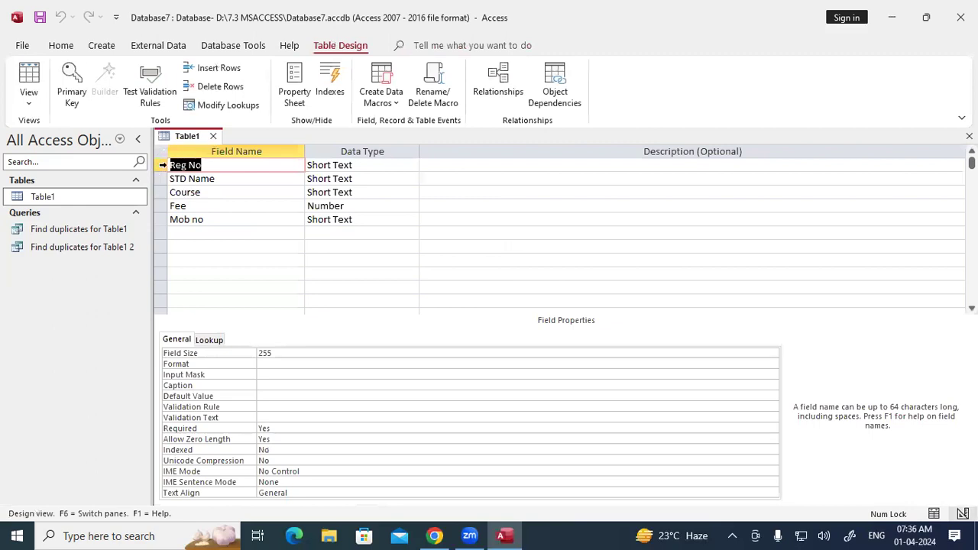
{"action": "left_click", "coordinate": [158, 170]}
{"action": "left_click", "coordinate": [73, 93]}
{"action": "right_click", "coordinate": [191, 137]}
{"action": "left_click", "coordinate": [204, 147]}
{"action": "right_click", "coordinate": [200, 138]}
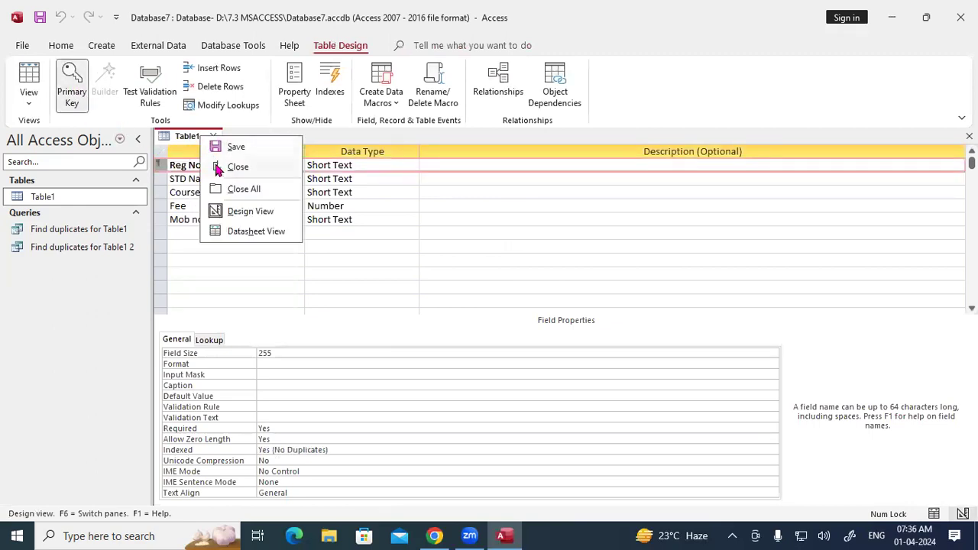
{"action": "left_click", "coordinate": [239, 233]}
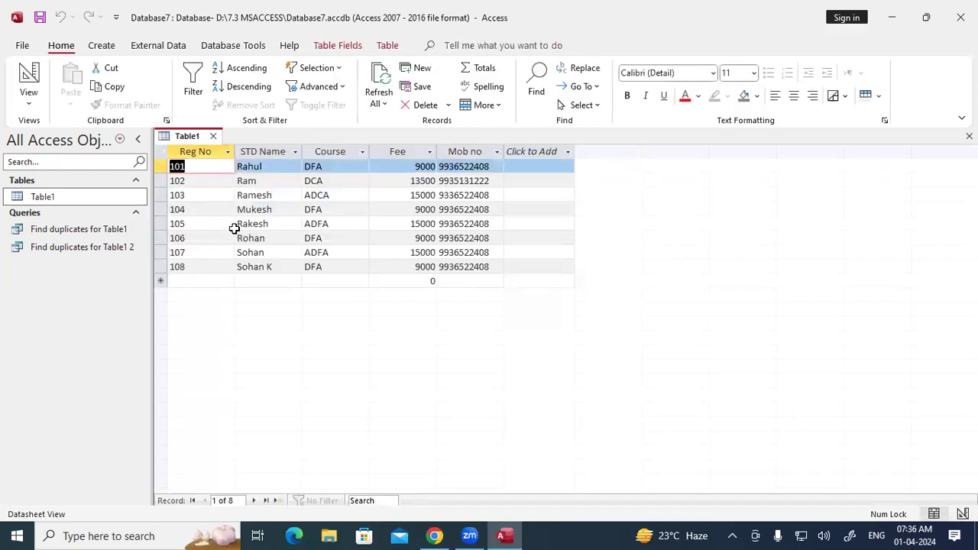
Step: Change record 108's name from Sohan K to Sohan and record 103's Ramesh to Rahul
{"action": "left_click", "coordinate": [278, 264]}
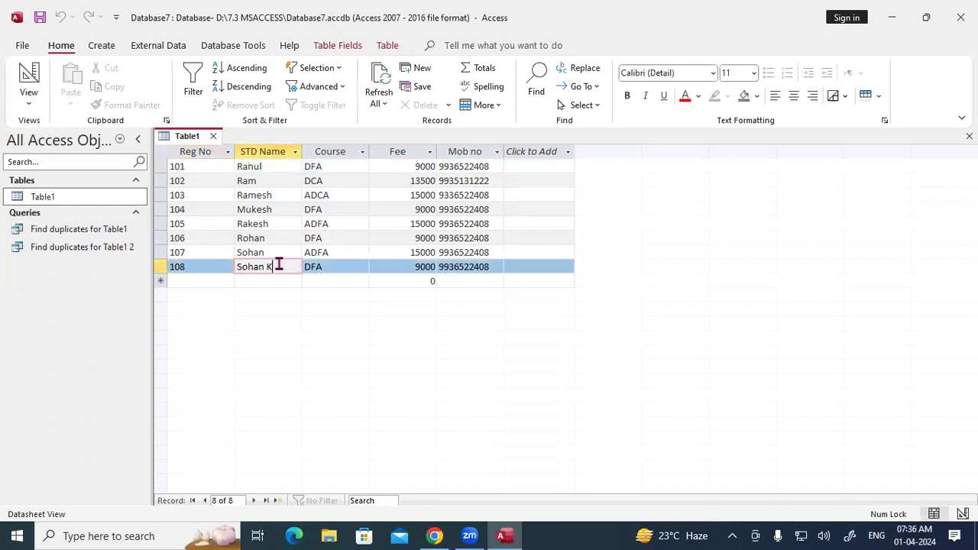
{"action": "key", "text": "BackSpace"}
{"action": "key", "text": "BackSpace"}
{"action": "left_click", "coordinate": [283, 208]}
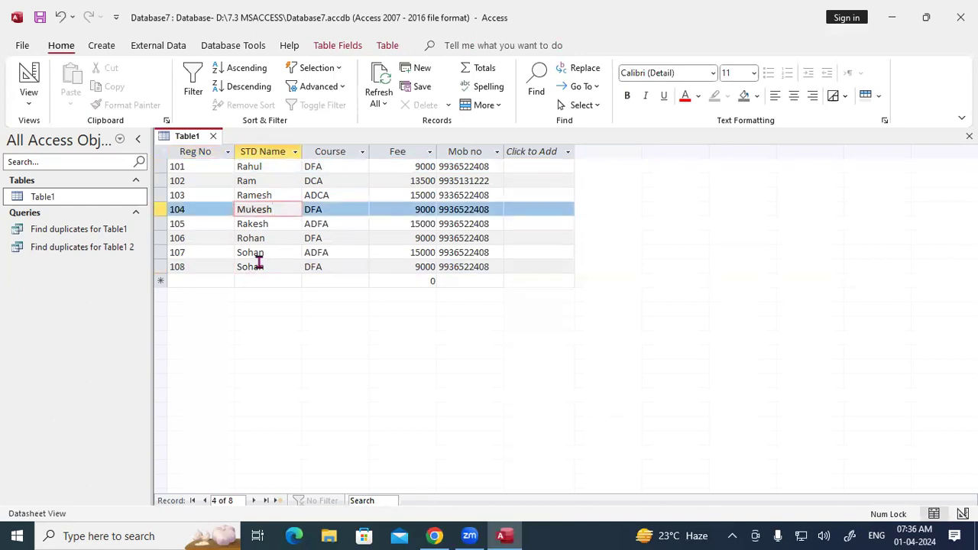
{"action": "left_click", "coordinate": [237, 194]}
{"action": "type", "text": "Rahul"}
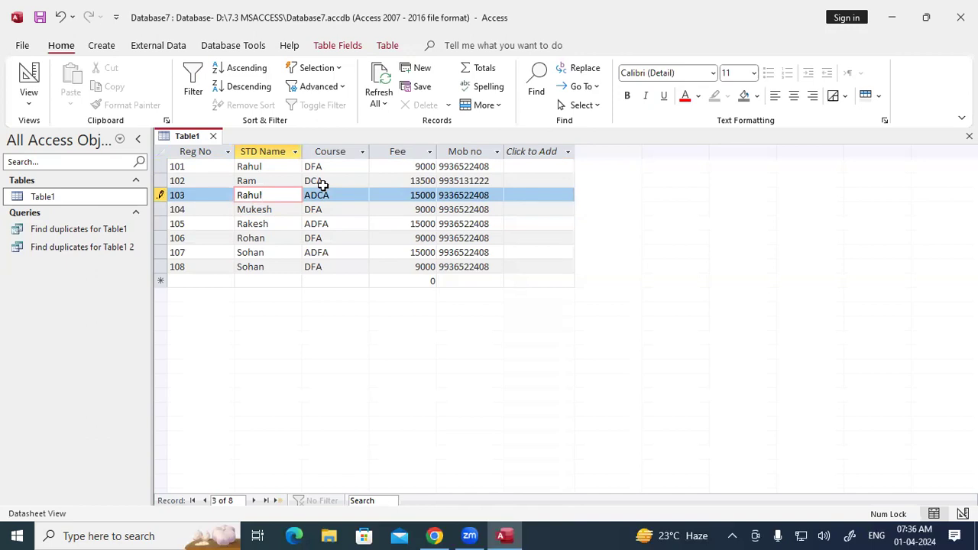
Step: Save the edited names and close Table1
{"action": "right_click", "coordinate": [187, 136]}
{"action": "left_click", "coordinate": [202, 140]}
{"action": "left_click", "coordinate": [214, 136]}
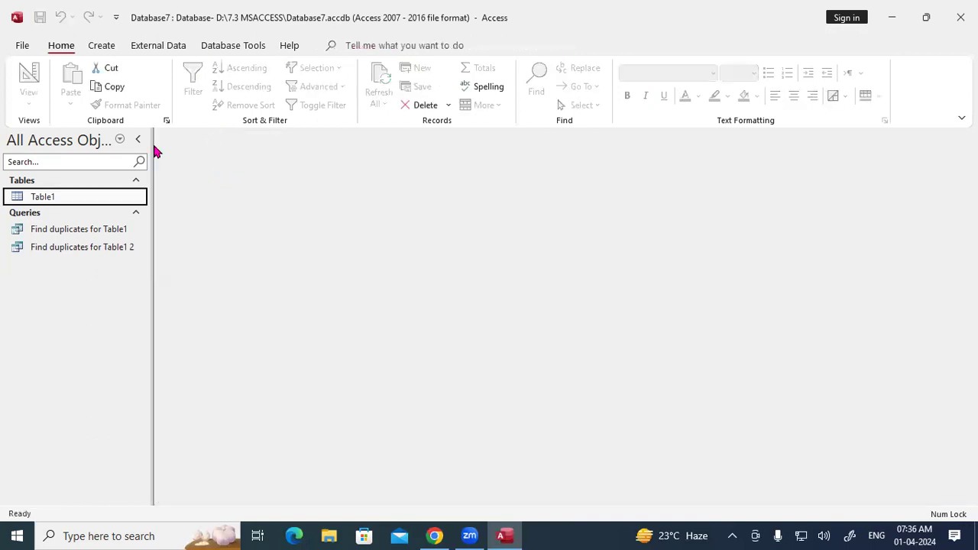
Step: Start a Find Duplicates query wizard on Table1 that checks the STD Name field
{"action": "left_click", "coordinate": [100, 47]}
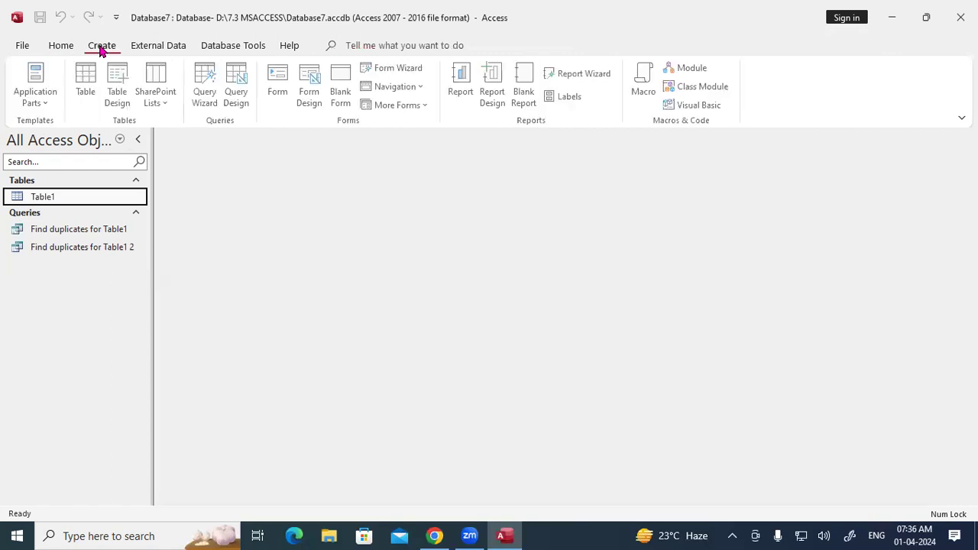
{"action": "left_click", "coordinate": [204, 90]}
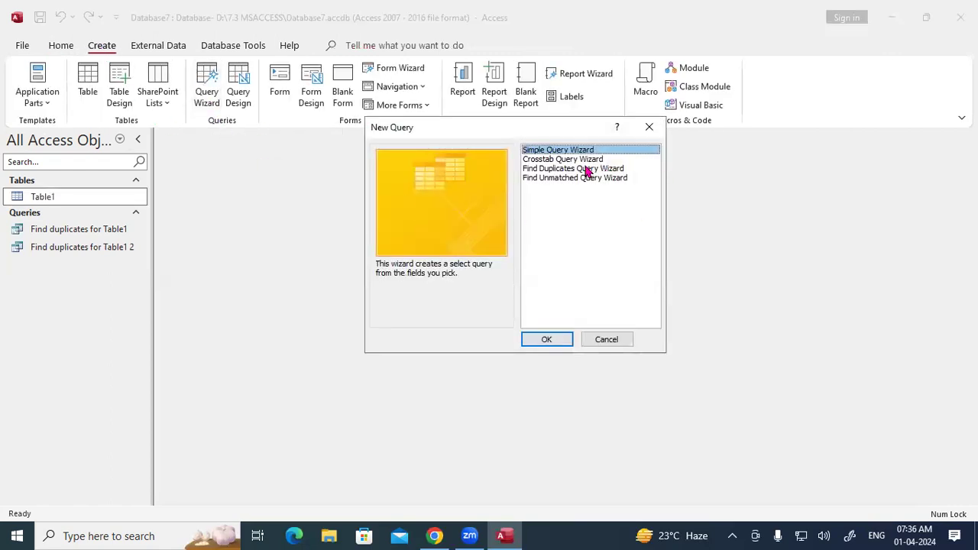
{"action": "left_click", "coordinate": [584, 169]}
{"action": "left_click", "coordinate": [548, 343]}
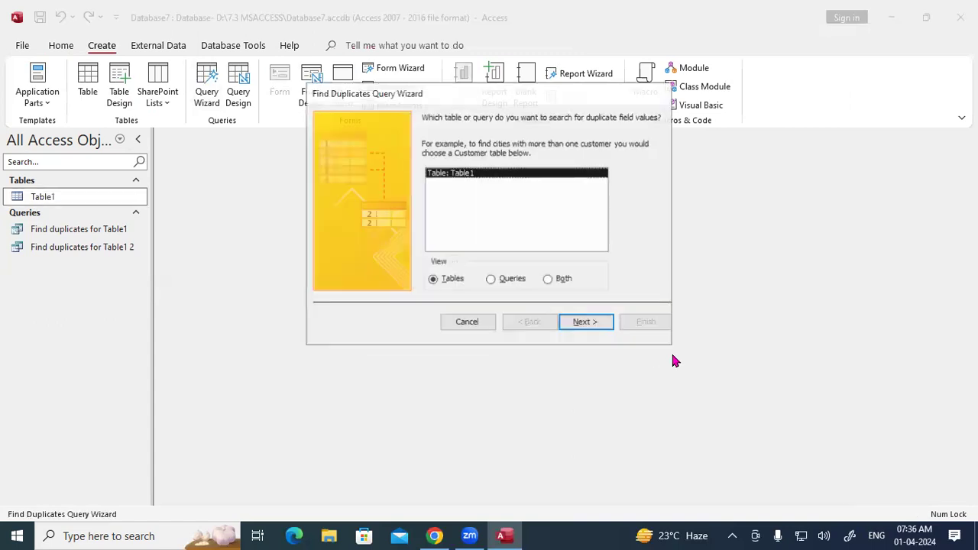
{"action": "left_click", "coordinate": [583, 323]}
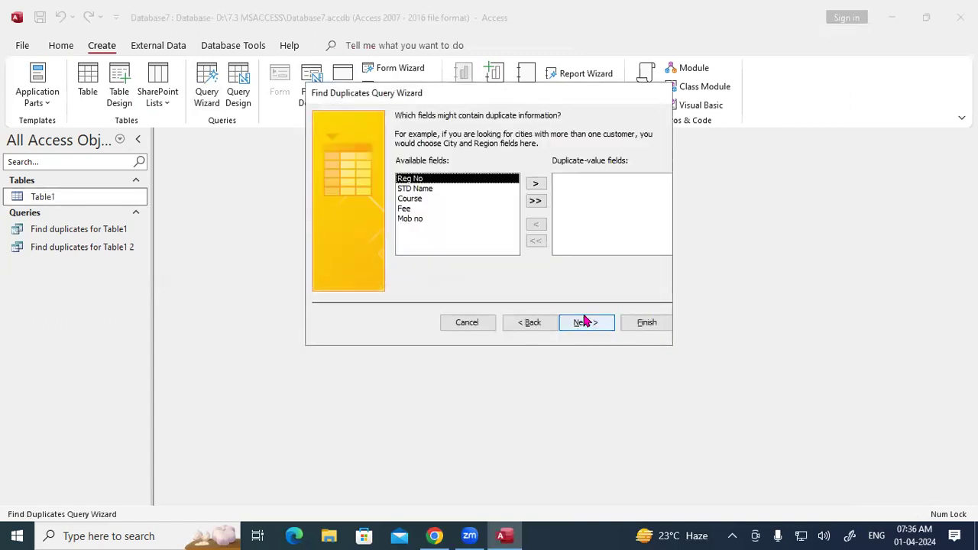
{"action": "left_click", "coordinate": [417, 189]}
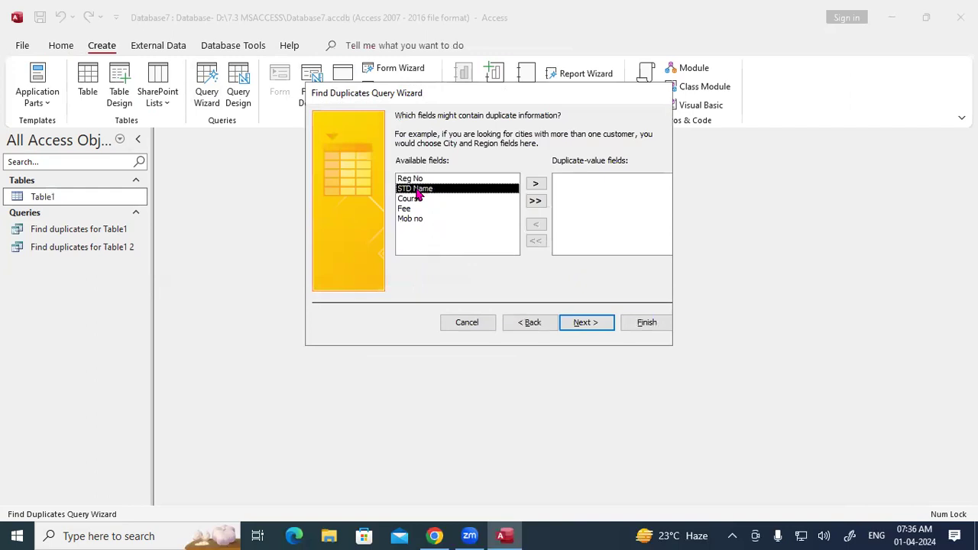
{"action": "left_click", "coordinate": [536, 184]}
{"action": "left_click", "coordinate": [594, 321]}
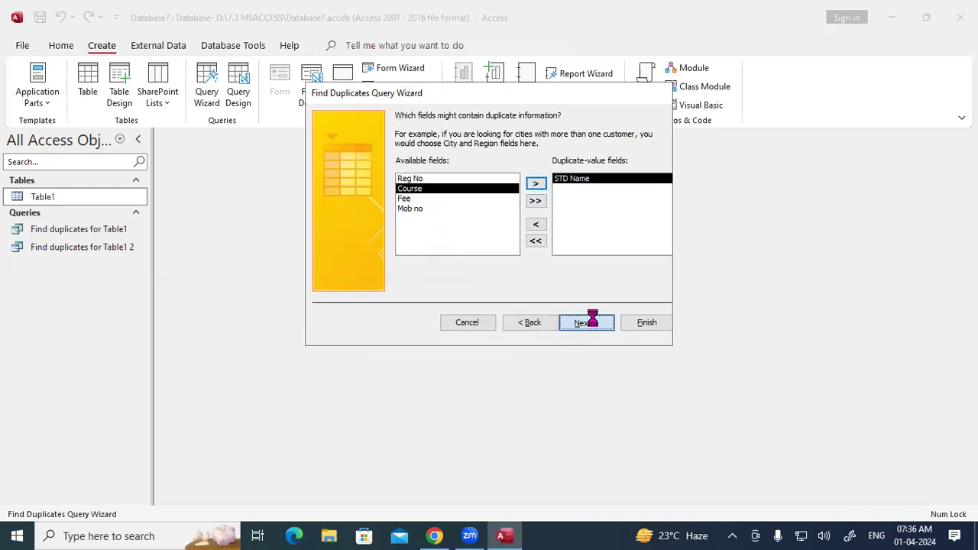
{"action": "left_click", "coordinate": [603, 328]}
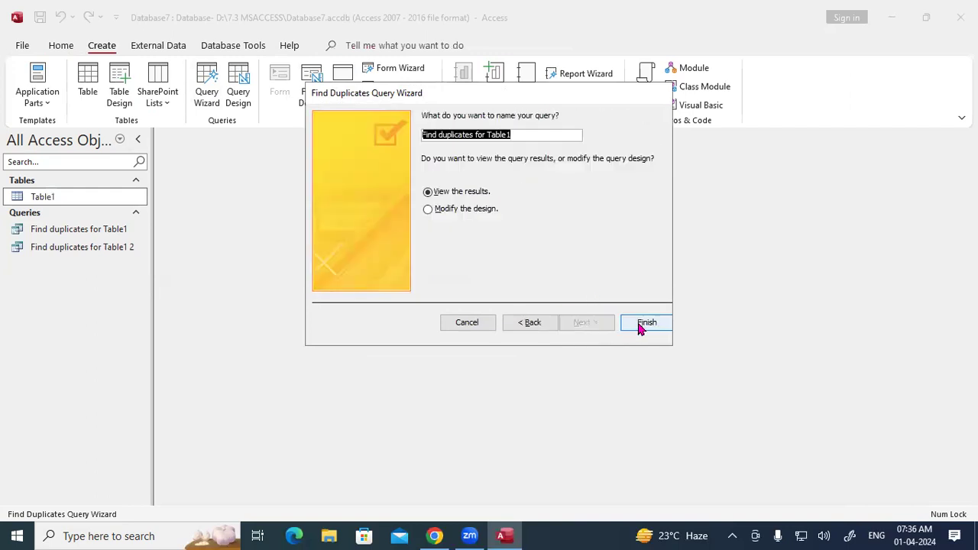
Step: Name the query 'Find duplicates for Table1v', finish it, and cross-check names in Table1
{"action": "left_click", "coordinate": [530, 136]}
{"action": "type", "text": "v"}
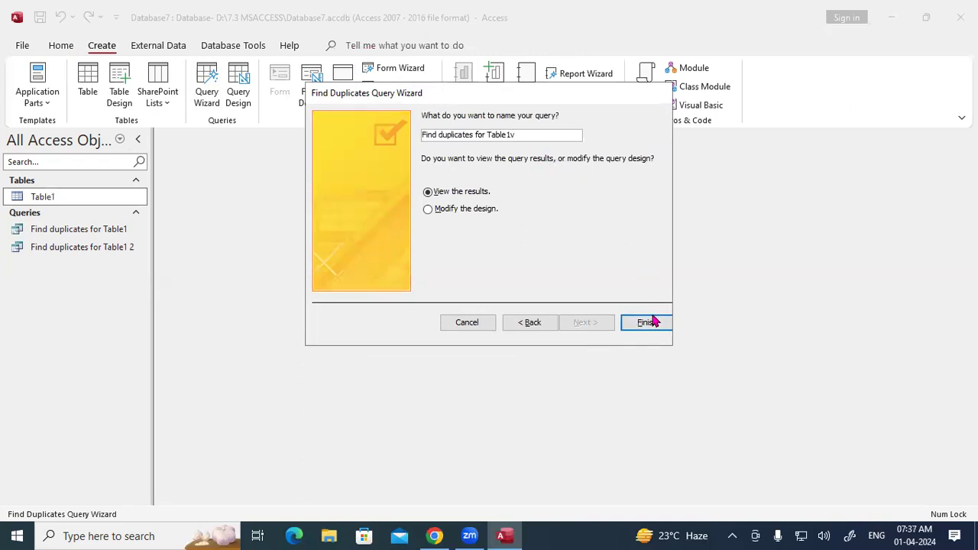
{"action": "left_click", "coordinate": [652, 324]}
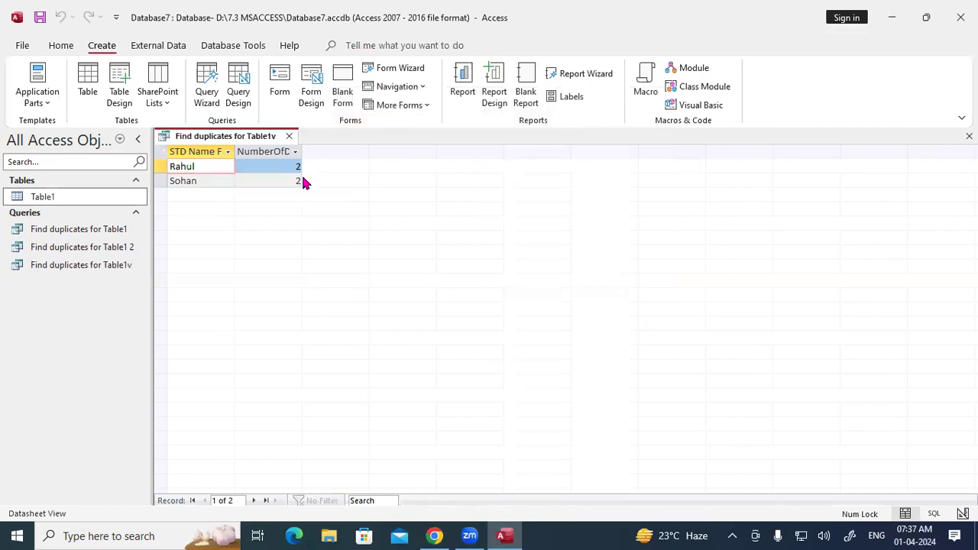
{"action": "double_click", "coordinate": [90, 198]}
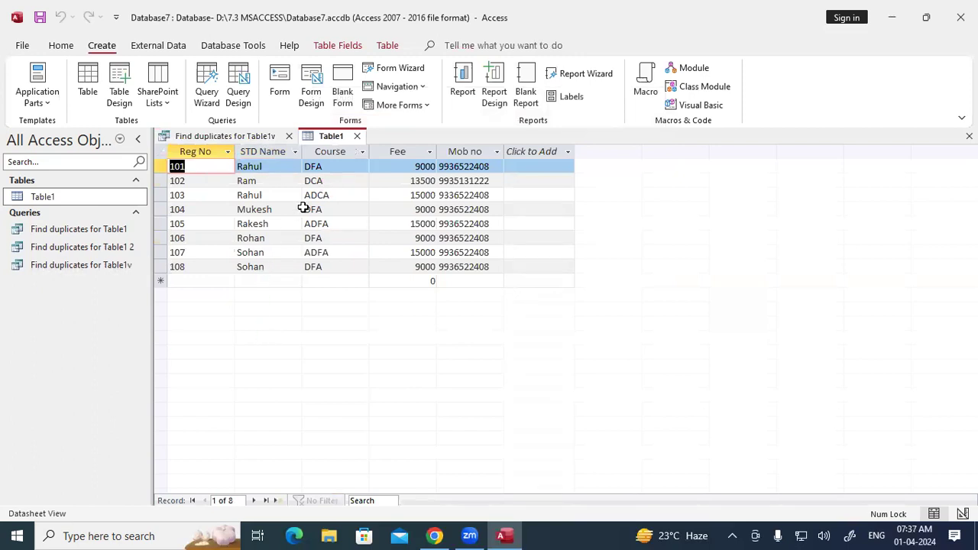
{"action": "left_click", "coordinate": [357, 136]}
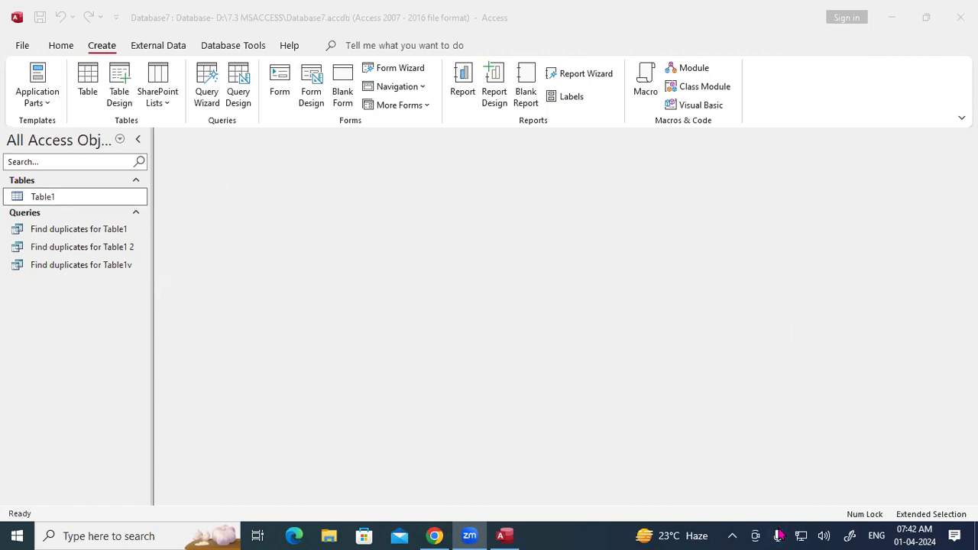
{"action": "mouse_move", "coordinate": [292, 220]}
{"action": "left_mouse_down"}
{"action": "mouse_move", "coordinate": [328, 203]}
{"action": "mouse_move", "coordinate": [313, 230]}
{"action": "left_mouse_up"}
{"action": "left_click_drag", "start_coordinate": [343, 217], "coordinate": [356, 216]}
{"action": "mouse_move", "coordinate": [459, 170]}
{"action": "left_mouse_down"}
{"action": "mouse_move", "coordinate": [463, 197]}
{"action": "mouse_move", "coordinate": [472, 163]}
{"action": "mouse_move", "coordinate": [485, 184]}
{"action": "mouse_move", "coordinate": [500, 182]}
{"action": "left_mouse_up"}
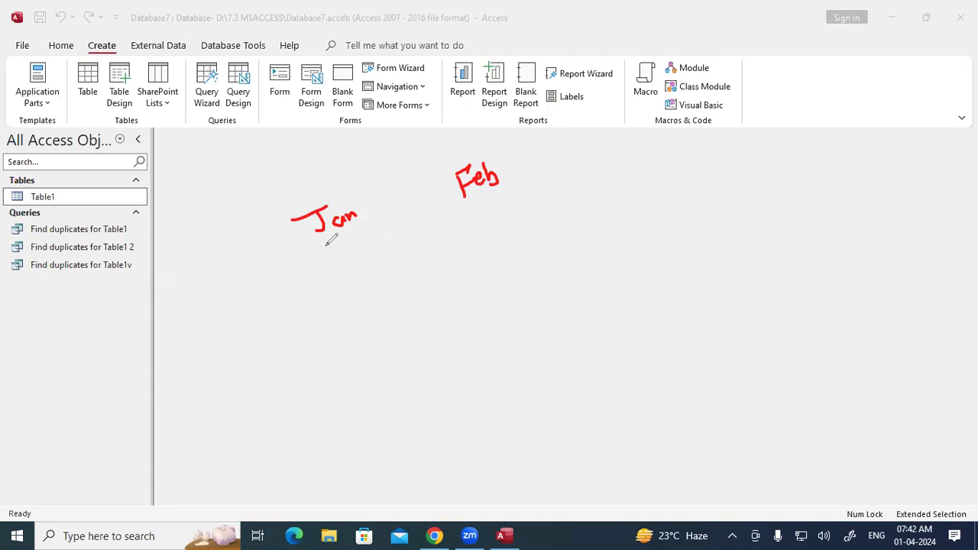
{"action": "left_click_drag", "start_coordinate": [336, 242], "coordinate": [498, 198]}
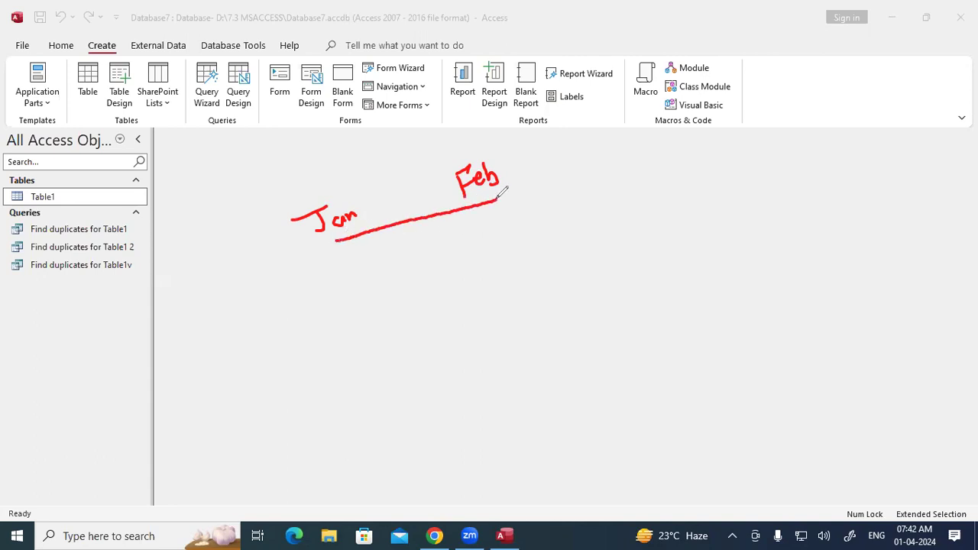
{"action": "mouse_move", "coordinate": [351, 251]}
{"action": "left_mouse_down"}
{"action": "mouse_move", "coordinate": [356, 269]}
{"action": "mouse_move", "coordinate": [367, 268]}
{"action": "mouse_move", "coordinate": [342, 266]}
{"action": "mouse_move", "coordinate": [374, 243]}
{"action": "mouse_move", "coordinate": [346, 248]}
{"action": "left_mouse_up"}
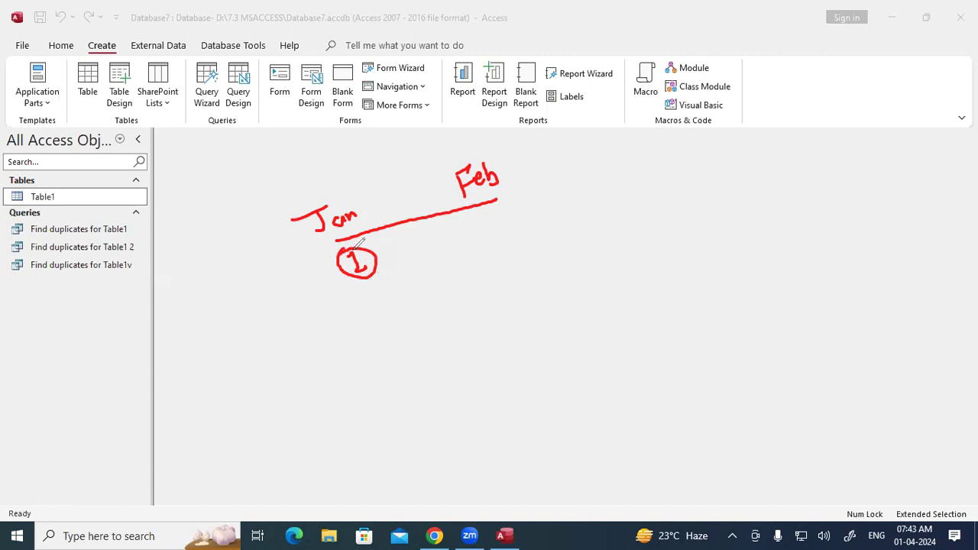
Step: Insert a blank Table2, which opens in Datasheet View with only an ID field
{"action": "left_click", "coordinate": [470, 250]}
{"action": "mouse_move", "coordinate": [470, 249]}
{"action": "left_mouse_down"}
{"action": "mouse_move", "coordinate": [569, 196]}
{"action": "mouse_move", "coordinate": [593, 200]}
{"action": "left_mouse_up"}
{"action": "left_click_drag", "start_coordinate": [487, 274], "coordinate": [600, 221]}
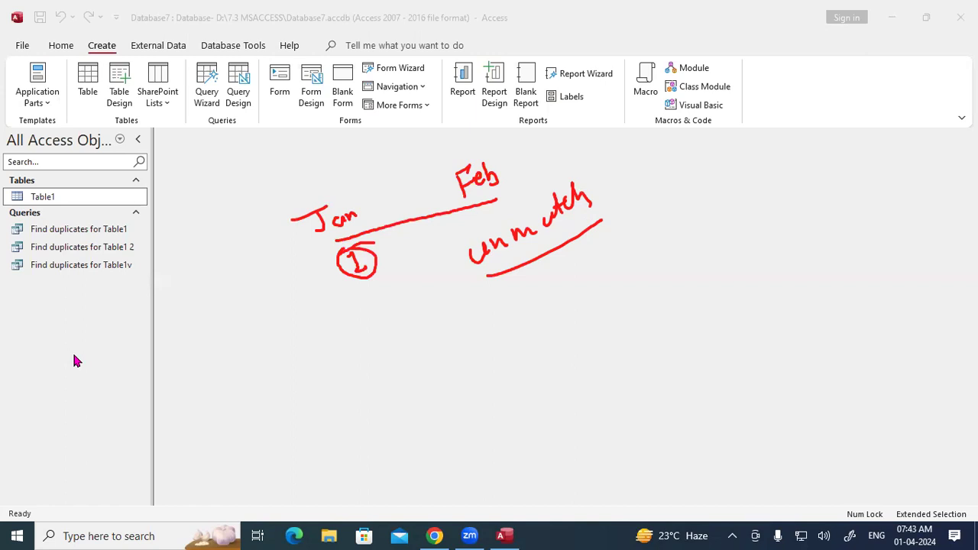
{"action": "left_click", "coordinate": [87, 84]}
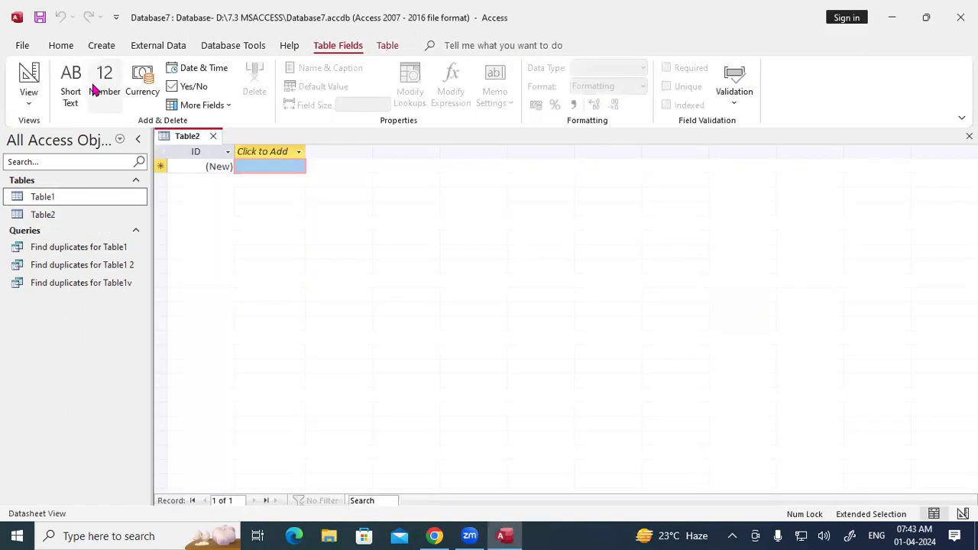
Step: Switch Table2 to Design View, saving it as Table2, and add a Reg No Number field
{"action": "right_click", "coordinate": [175, 140]}
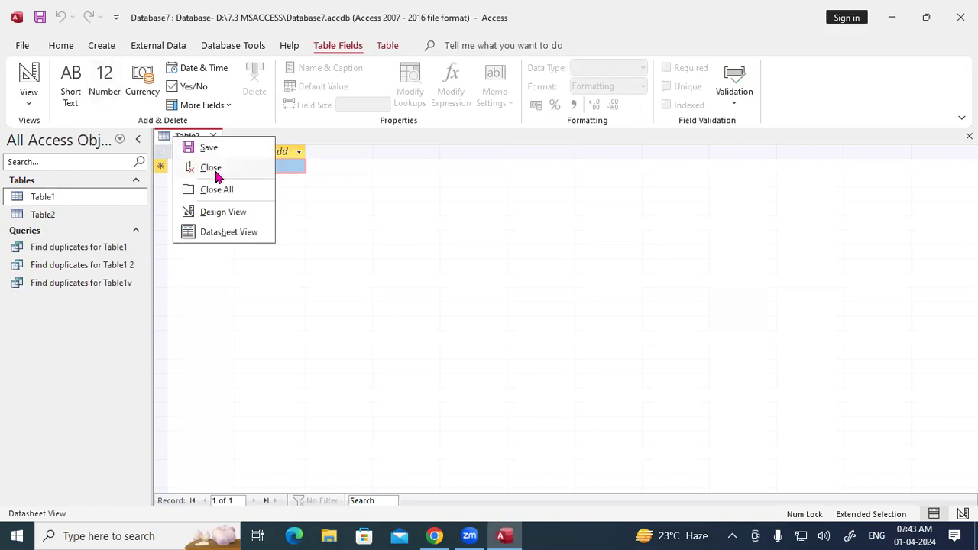
{"action": "left_click", "coordinate": [220, 213]}
{"action": "left_click", "coordinate": [472, 218]}
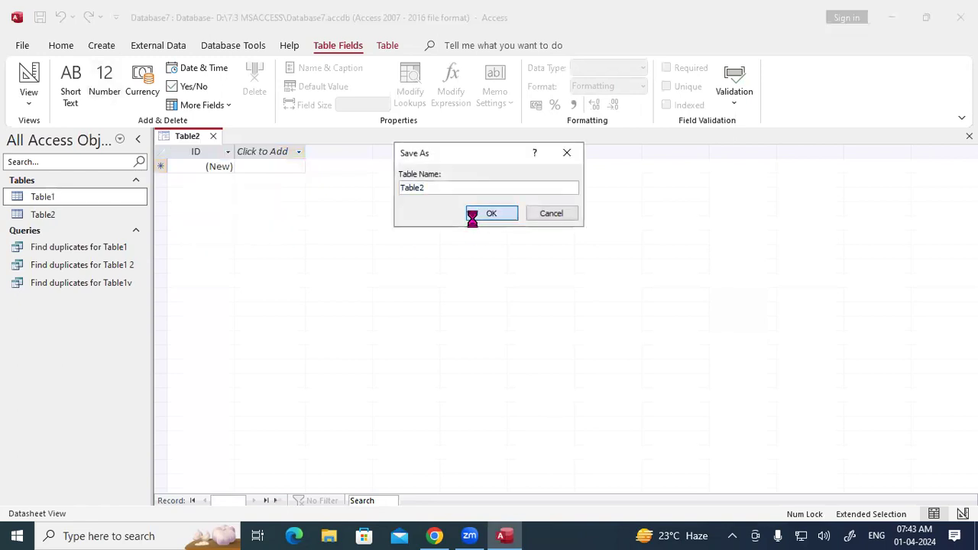
{"action": "type", "text": "Re"}
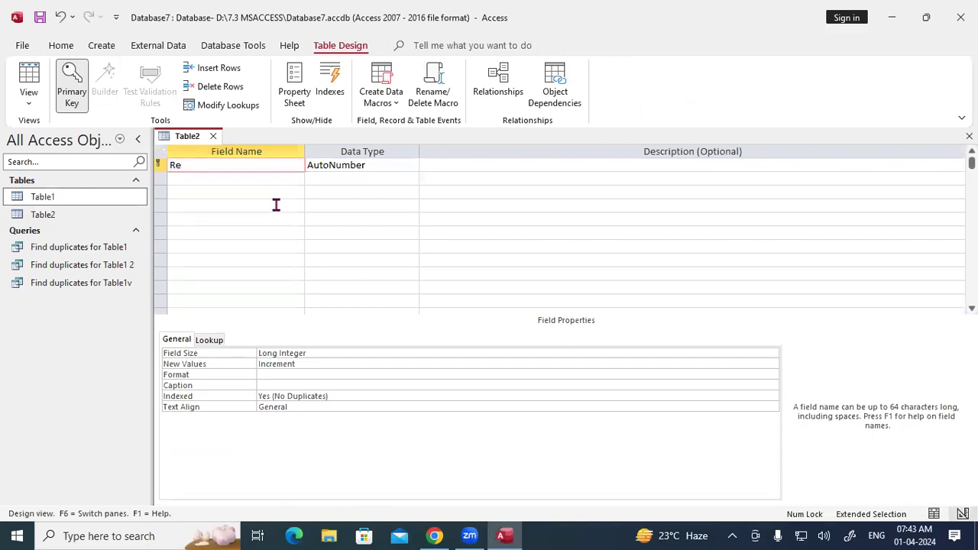
{"action": "type", "text": "g No"}
{"action": "key", "text": "Tab"}
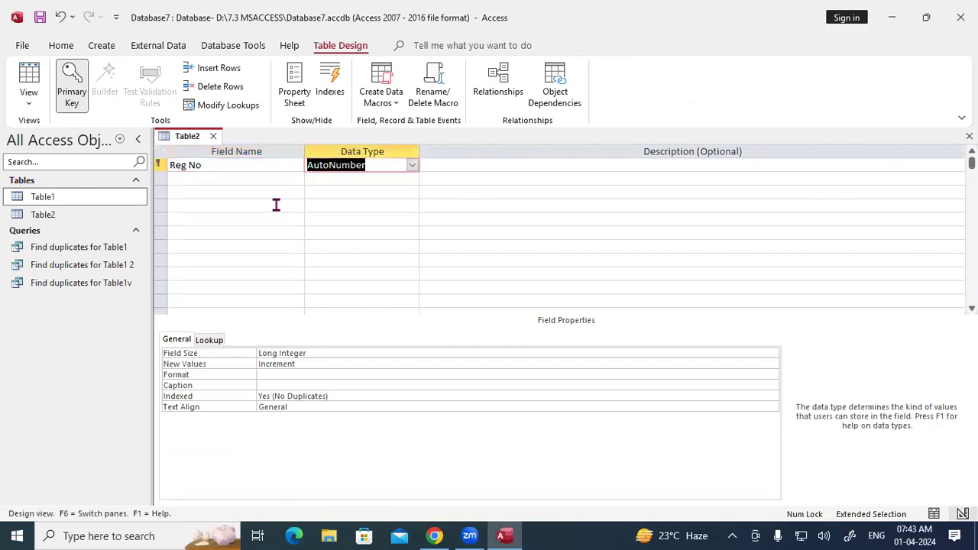
{"action": "type", "text": "n"}
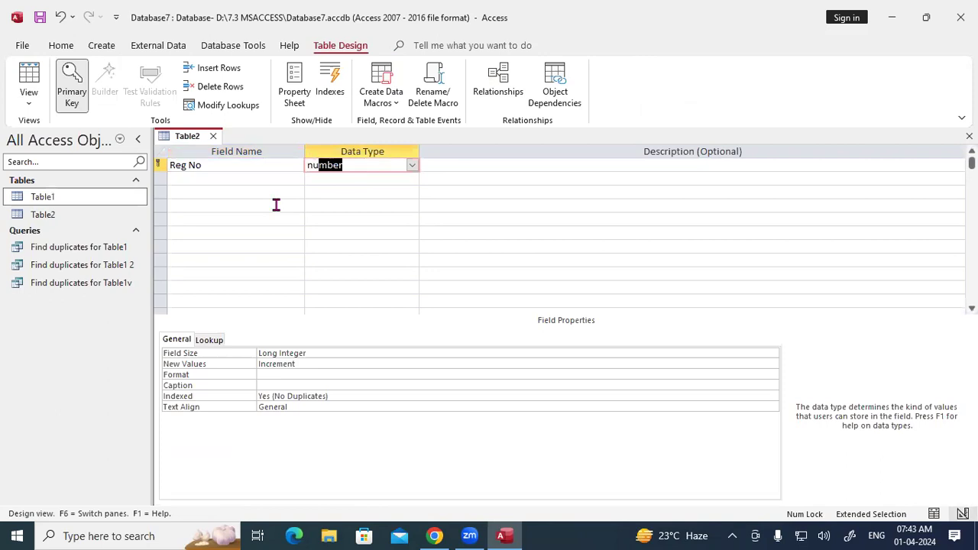
{"action": "type", "text": "u"}
{"action": "key", "text": "Tab"}
{"action": "key", "text": "Tab"}
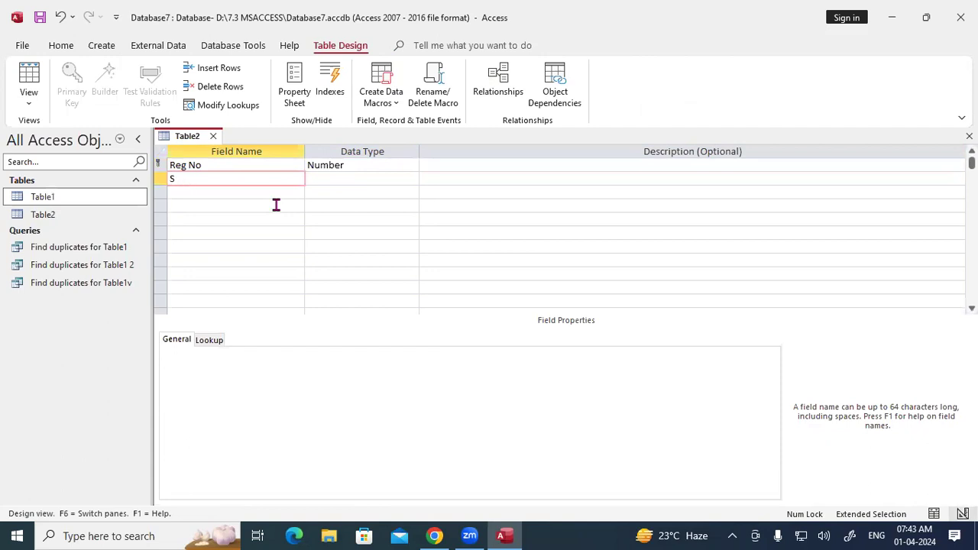
Step: Add STD Name as Short Text and a Course field, then view Course's data types
{"action": "type", "text": "STD Name"}
{"action": "key", "text": "Tab"}
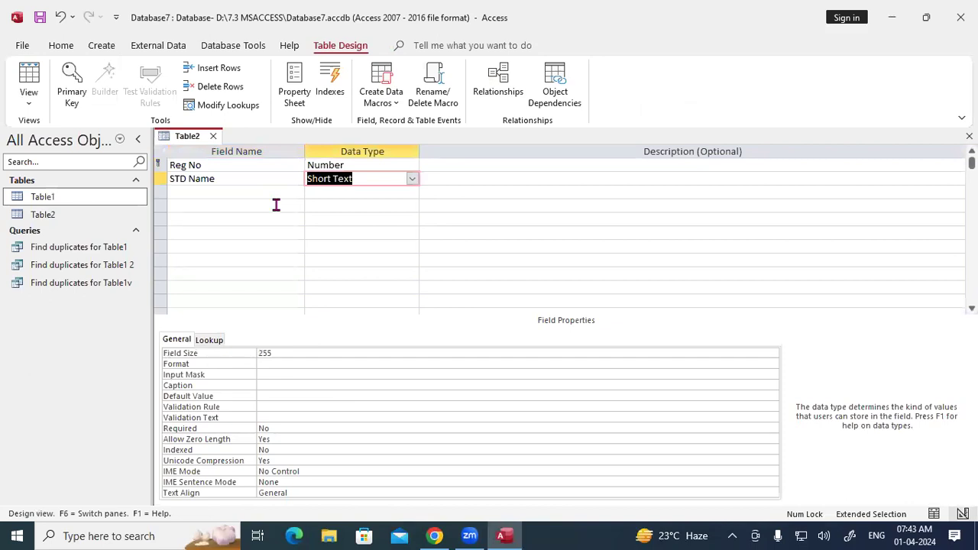
{"action": "key", "text": "Tab"}
{"action": "key", "text": "Tab"}
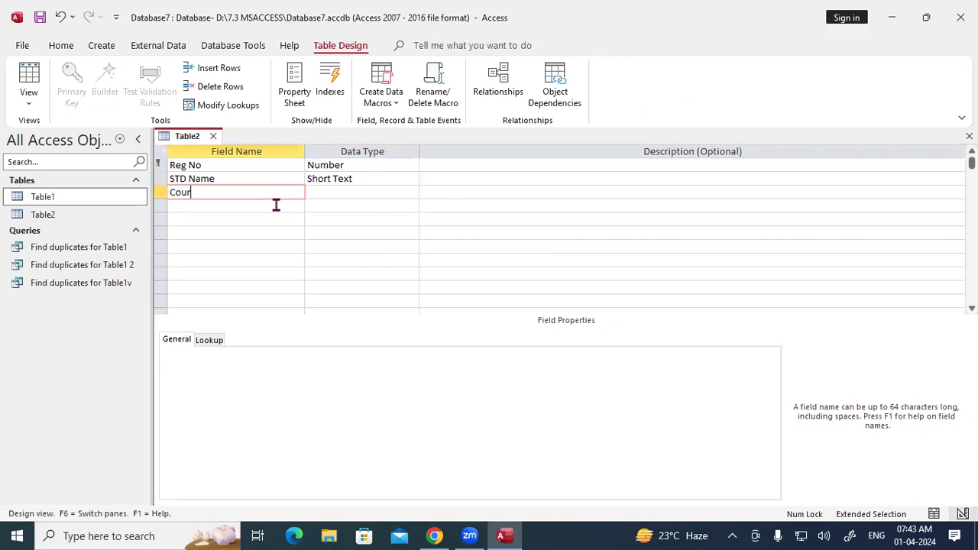
{"action": "type", "text": "Course"}
{"action": "key", "text": "Tab"}
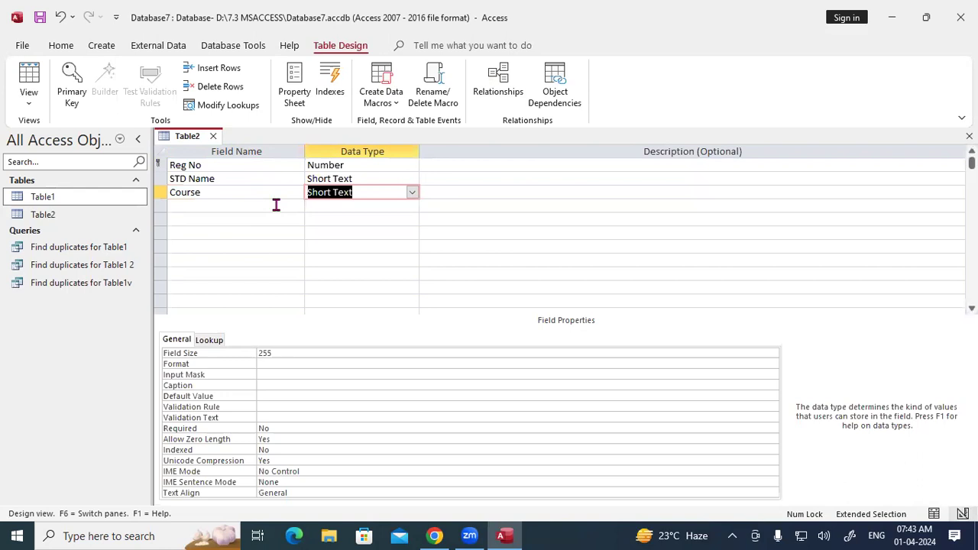
{"action": "left_click", "coordinate": [411, 193]}
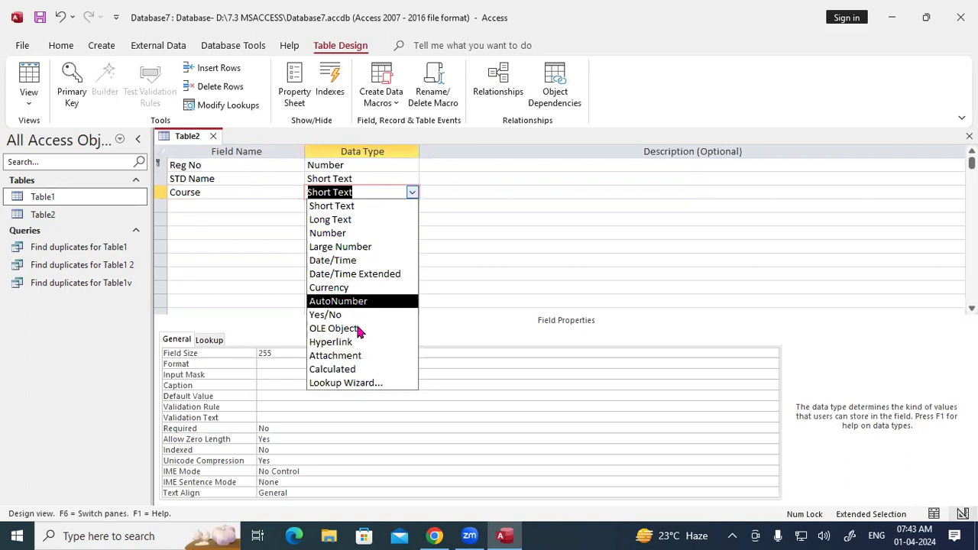
Step: Use the Lookup Wizard so Course draws values from Table1's Course column, and save Table2
{"action": "left_click", "coordinate": [354, 384]}
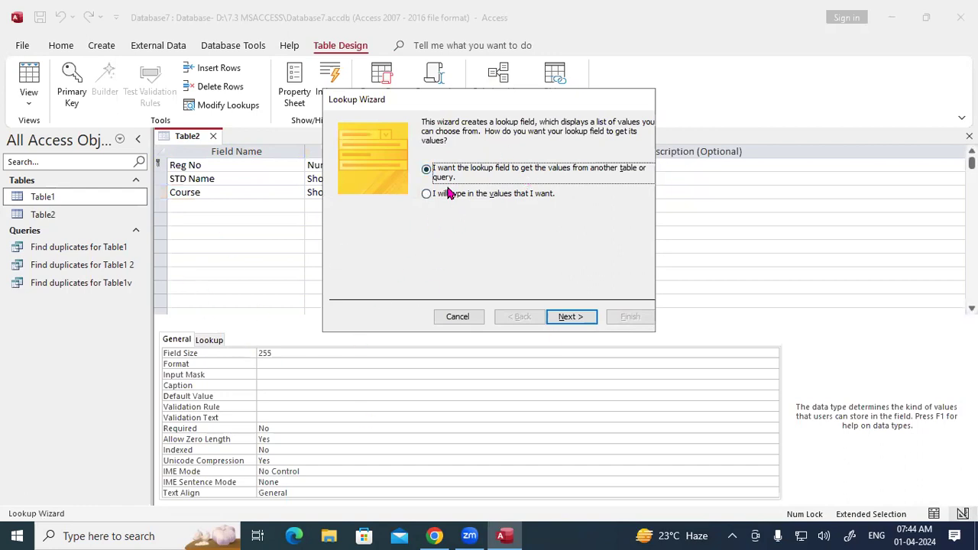
{"action": "left_click", "coordinate": [571, 318]}
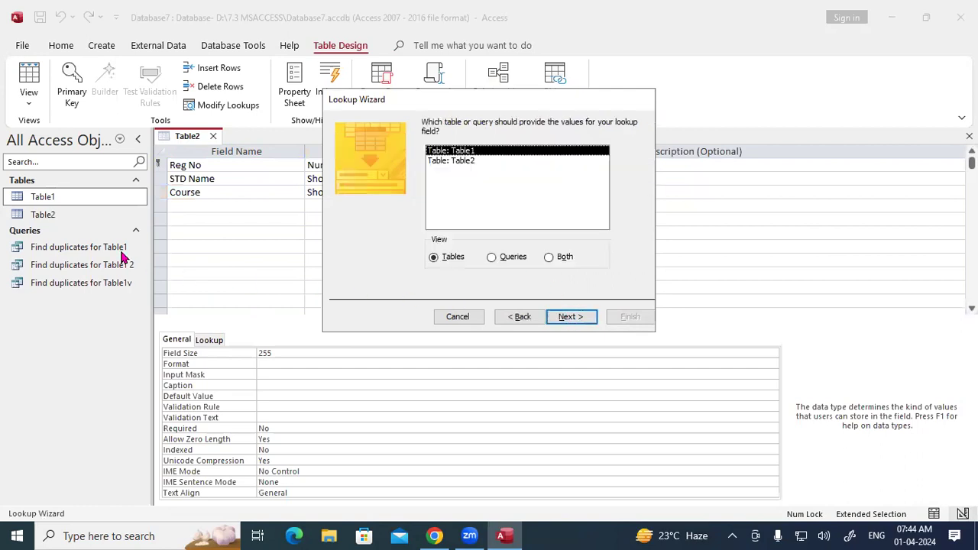
{"action": "left_click", "coordinate": [569, 318]}
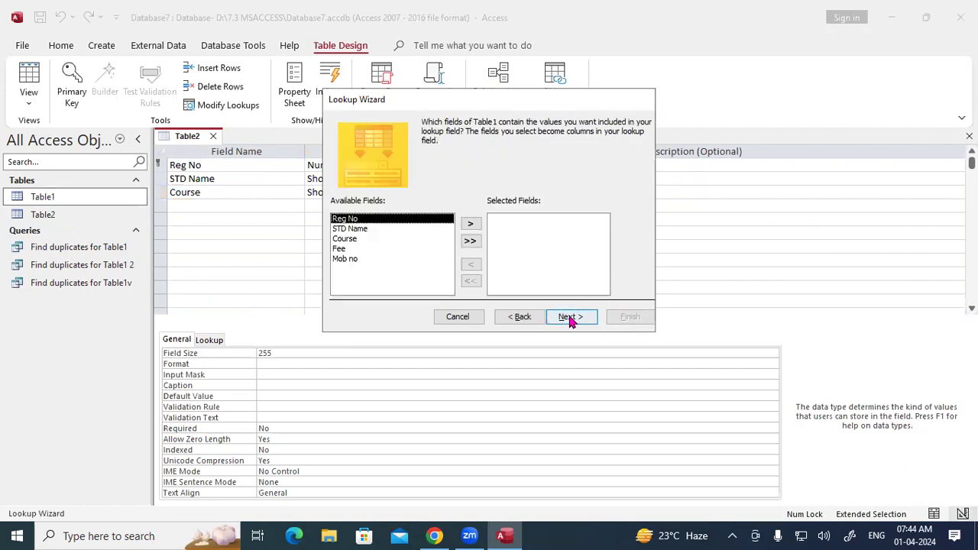
{"action": "left_click", "coordinate": [346, 240]}
{"action": "left_click", "coordinate": [470, 223]}
{"action": "left_click", "coordinate": [568, 317]}
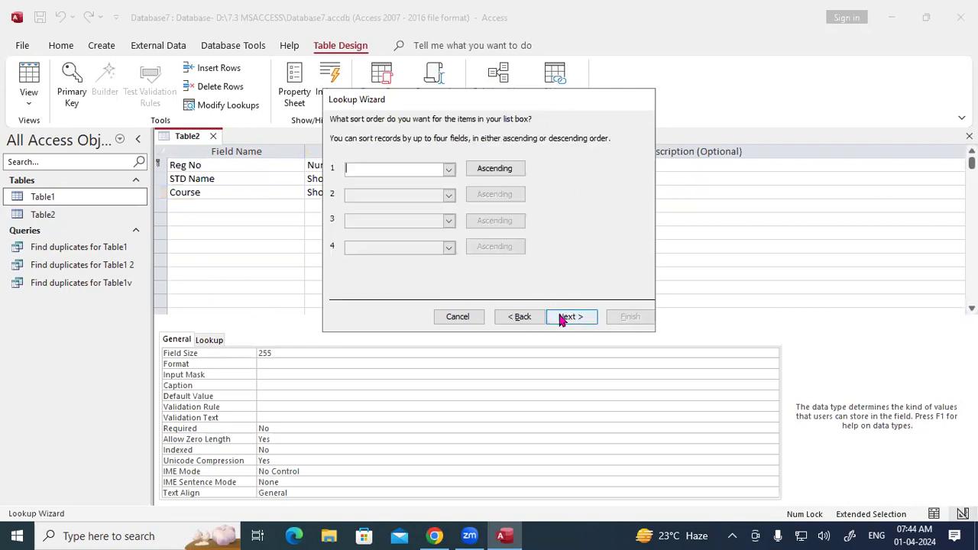
{"action": "left_click", "coordinate": [566, 317]}
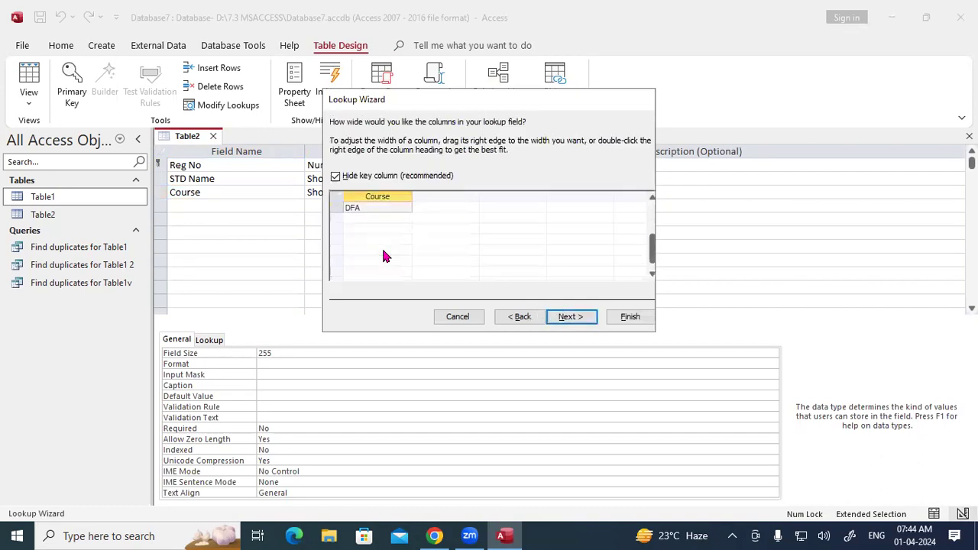
{"action": "left_click", "coordinate": [584, 317]}
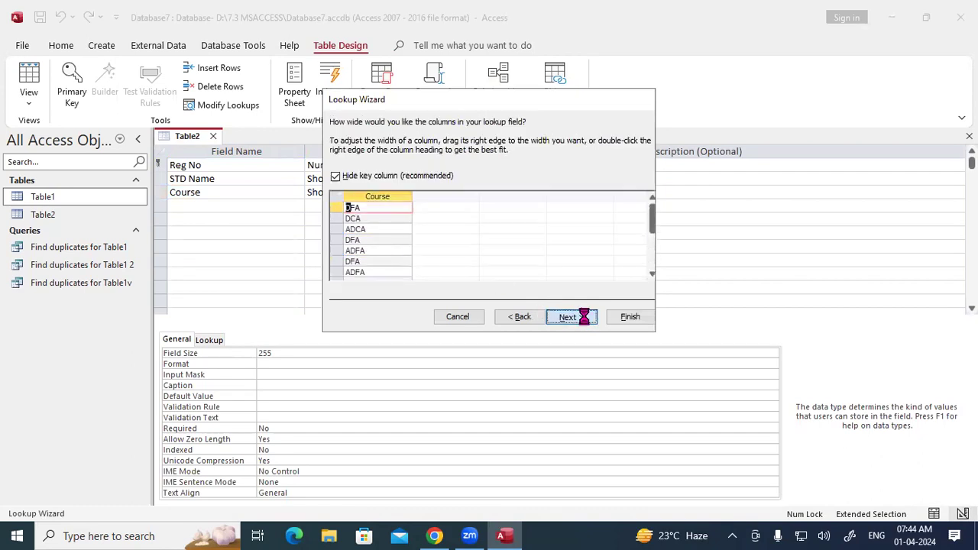
{"action": "left_click", "coordinate": [628, 317]}
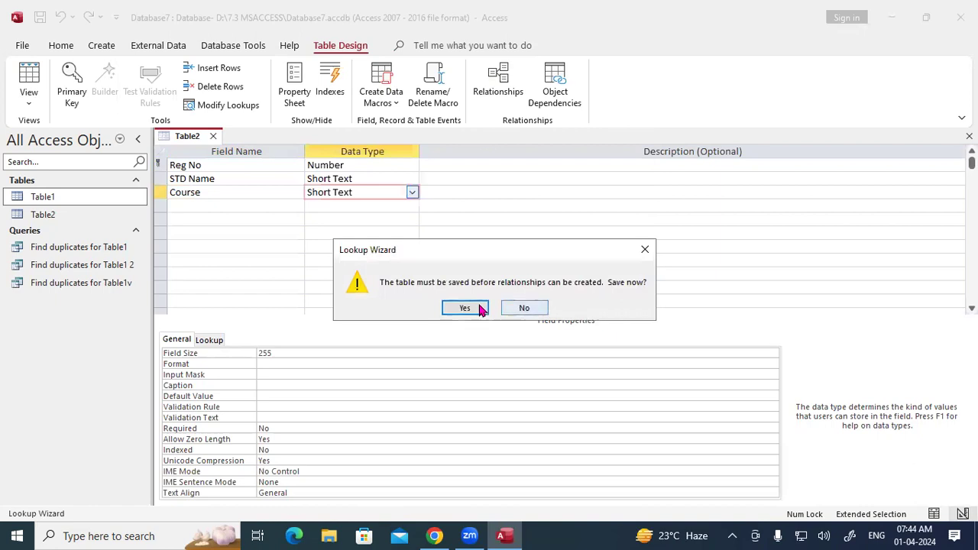
{"action": "left_click", "coordinate": [468, 307]}
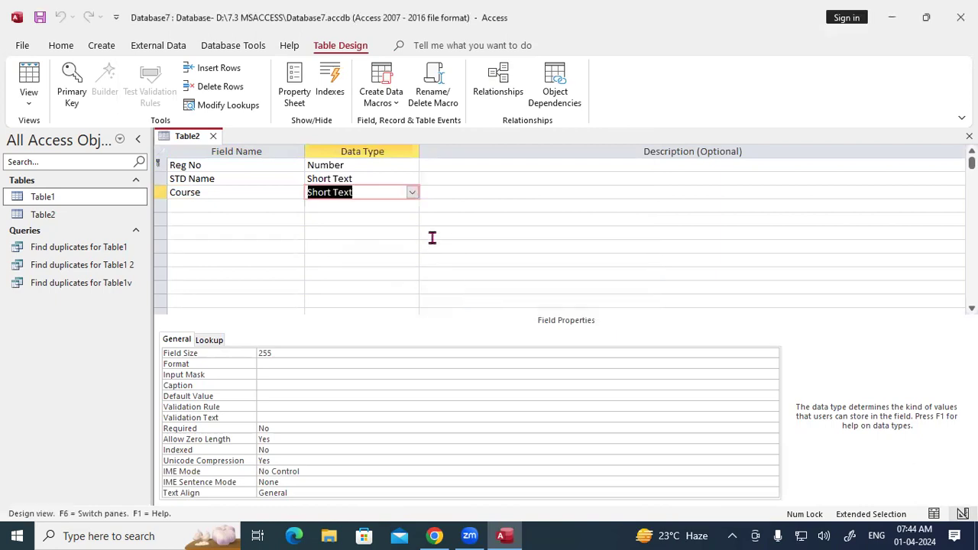
{"action": "left_click", "coordinate": [235, 207]}
Step: Add a Fee field with the Number data type and save Table2's design
{"action": "type", "text": "Fee"}
{"action": "key", "text": "Tab"}
{"action": "type", "text": "n"}
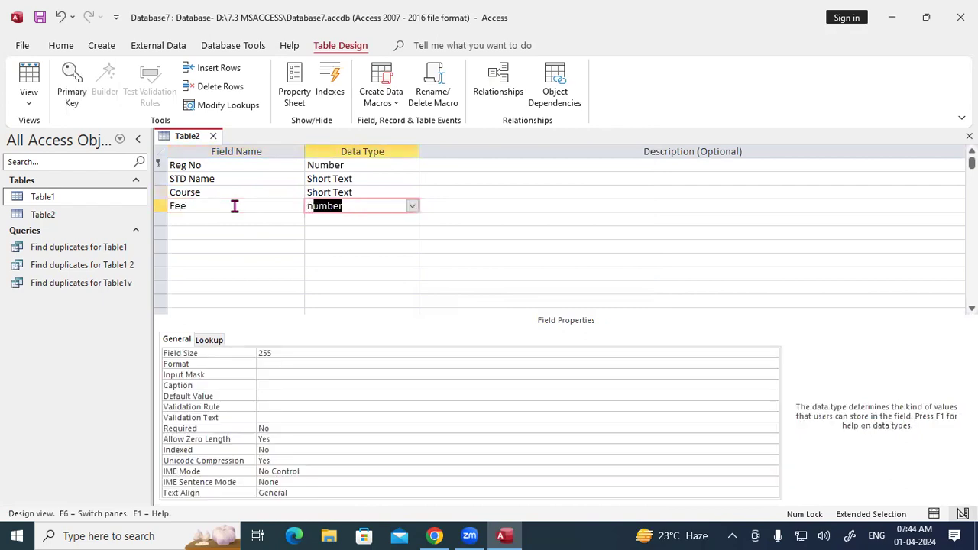
{"action": "key", "text": "Tab"}
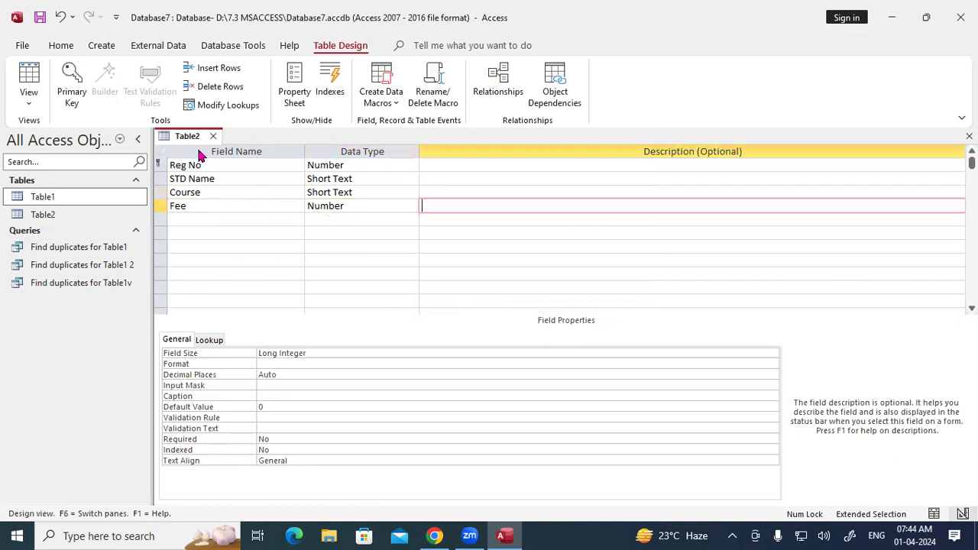
{"action": "right_click", "coordinate": [193, 138]}
{"action": "left_click", "coordinate": [192, 142]}
{"action": "right_click", "coordinate": [186, 136]}
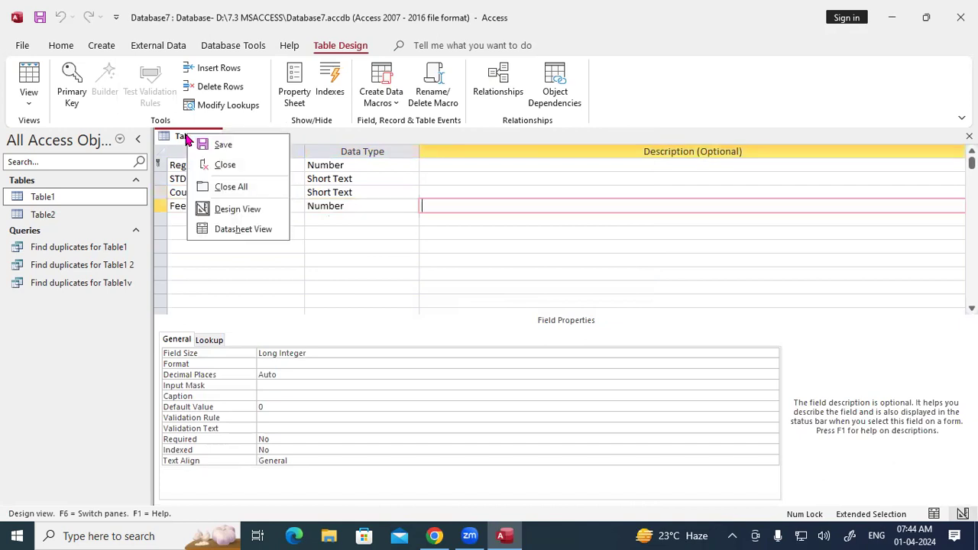
Step: In Datasheet View, enter record 101 with the student's name, course DFA and fee 9000
{"action": "left_click", "coordinate": [237, 229]}
{"action": "type", "text": "101"}
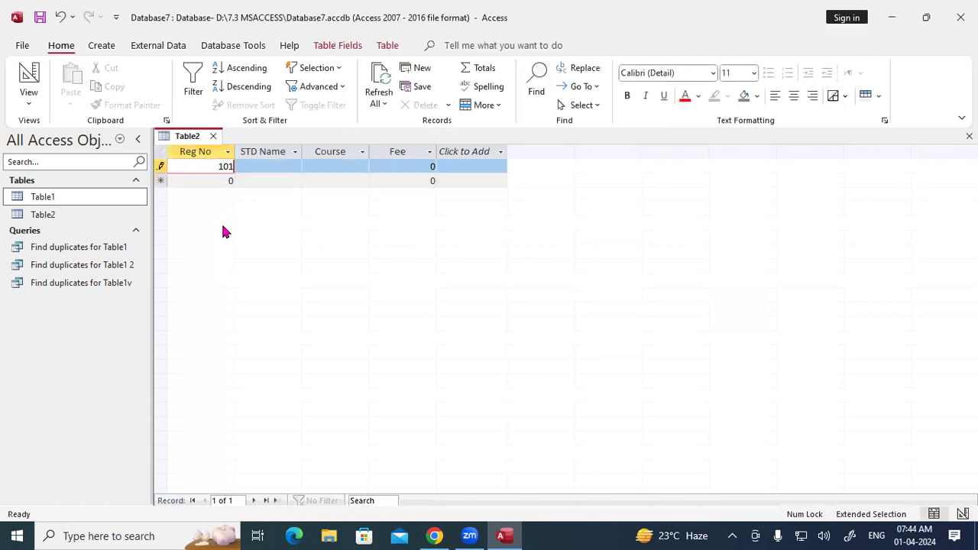
{"action": "key", "text": "Tab"}
{"action": "type", "text": "Rohan"}
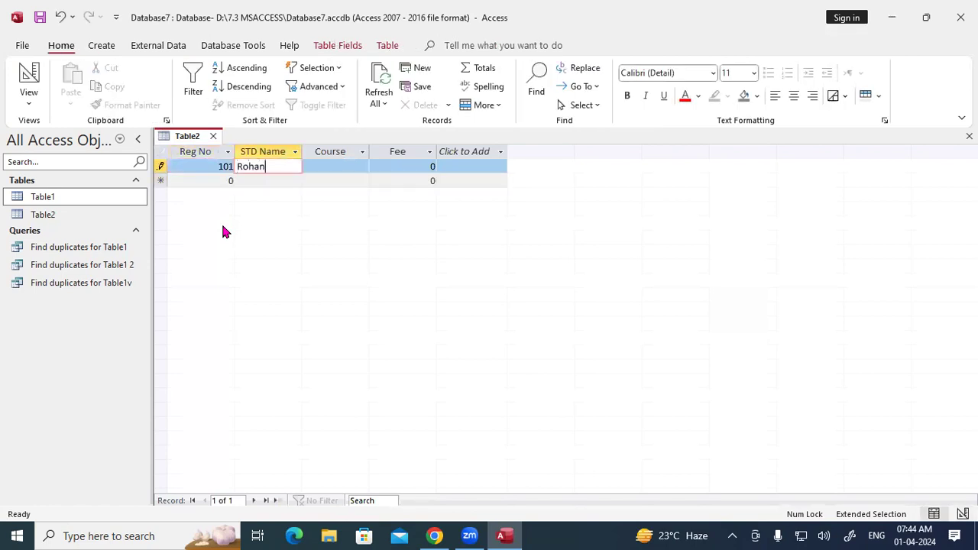
{"action": "key", "text": "Tab"}
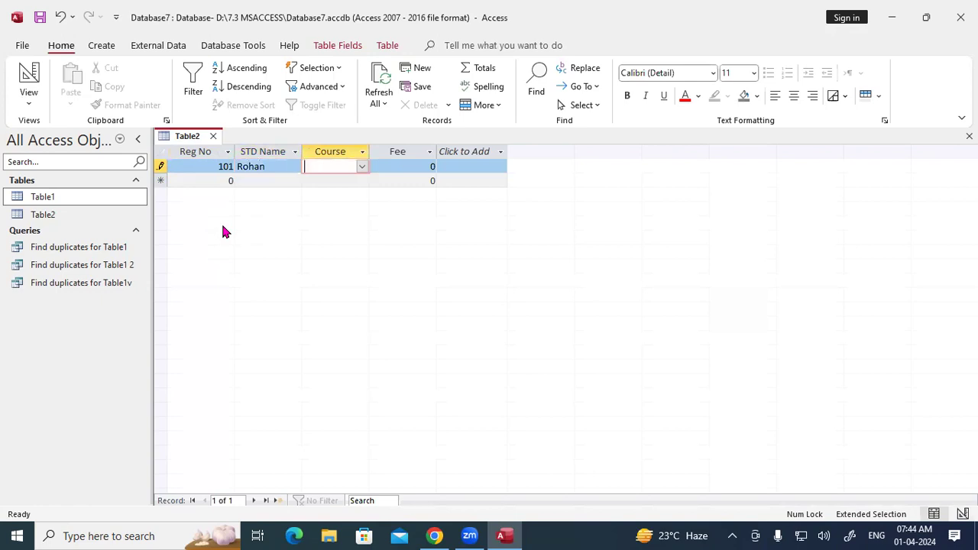
{"action": "key", "text": "Tab"}
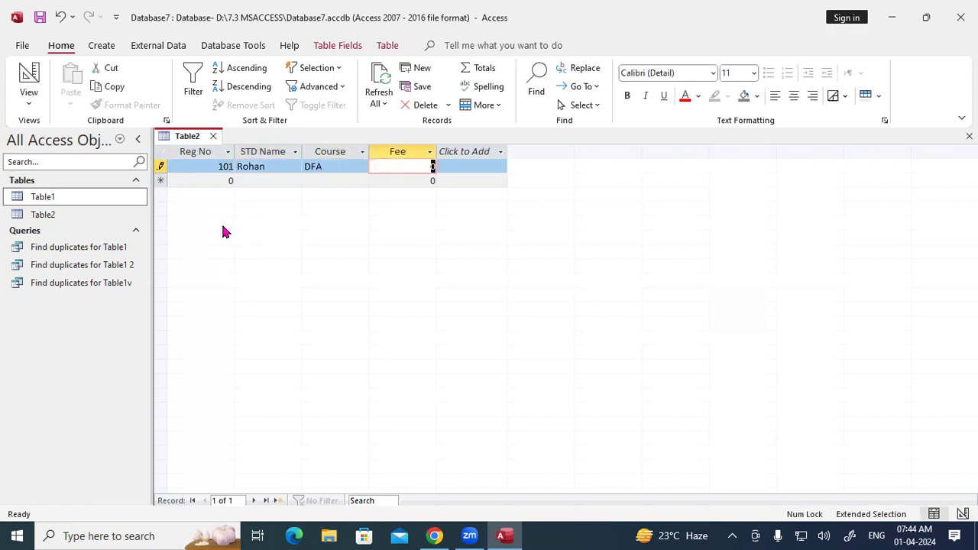
{"action": "type", "text": "9000"}
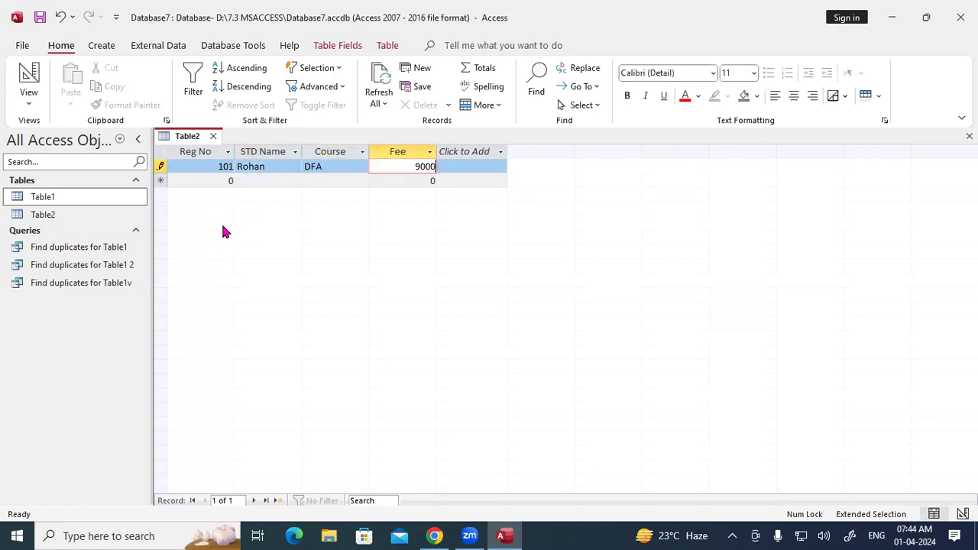
{"action": "key", "text": "Tab"}
Step: Enter record 102 with the student's name, course ADCA and fee 15000
{"action": "type", "text": "102"}
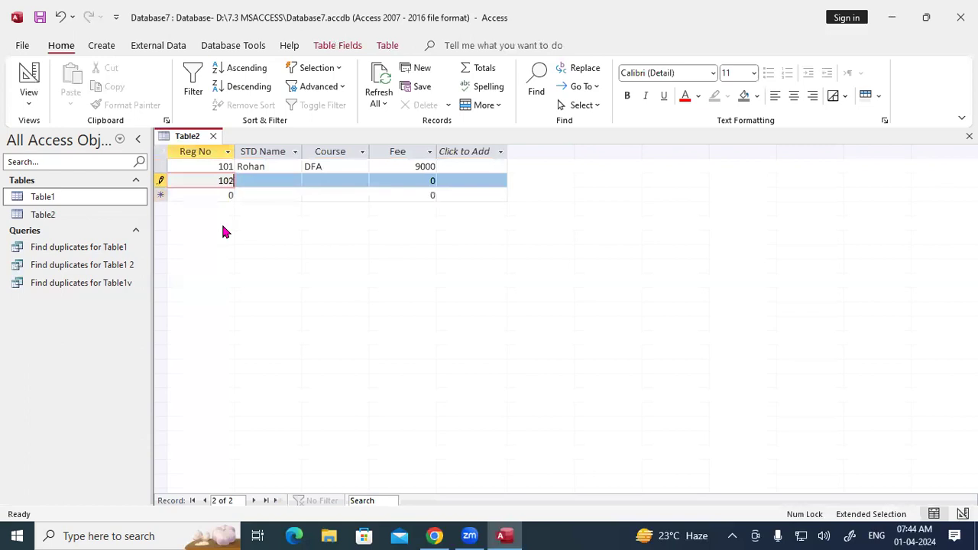
{"action": "key", "text": "Tab"}
{"action": "type", "text": "S"}
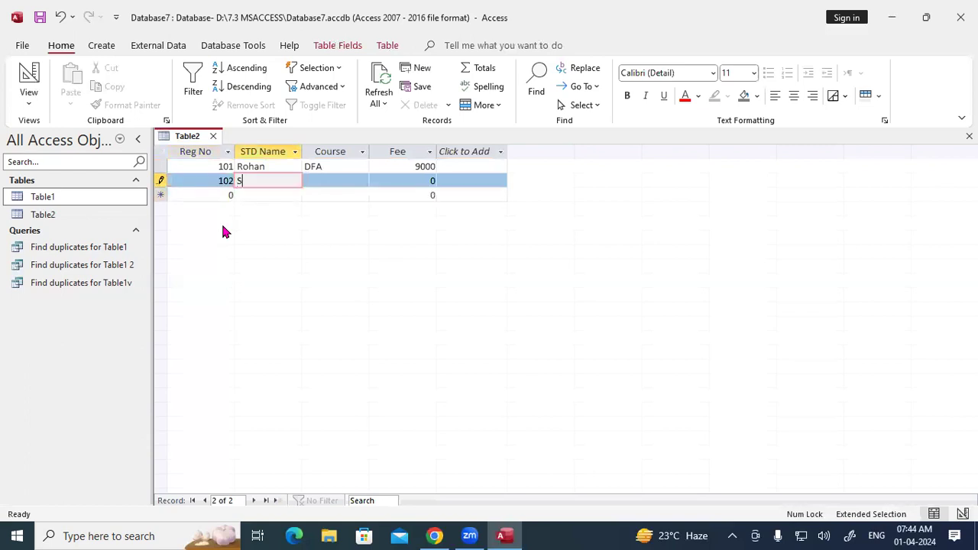
{"action": "type", "text": "ohan"}
{"action": "key", "text": "Tab"}
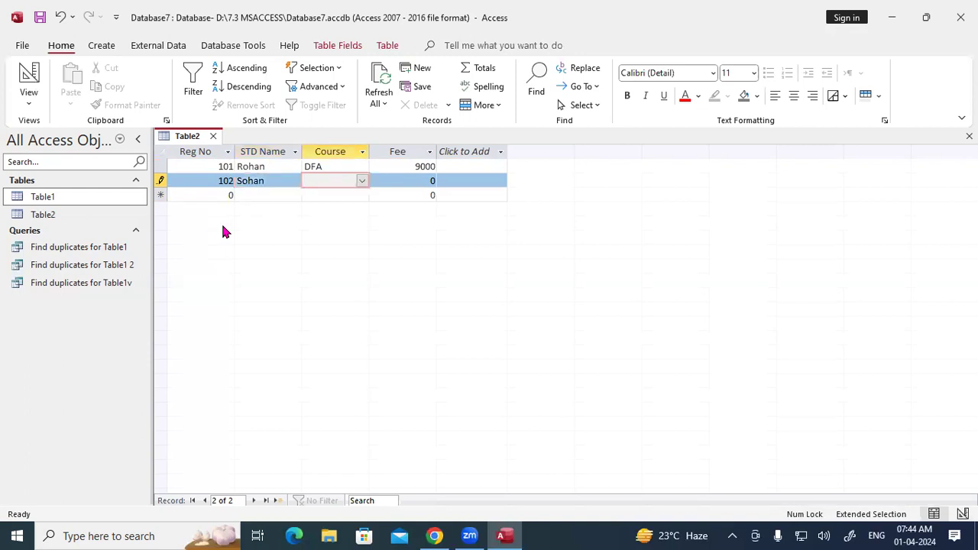
{"action": "type", "text": "aDCA"}
{"action": "key", "text": "Tab"}
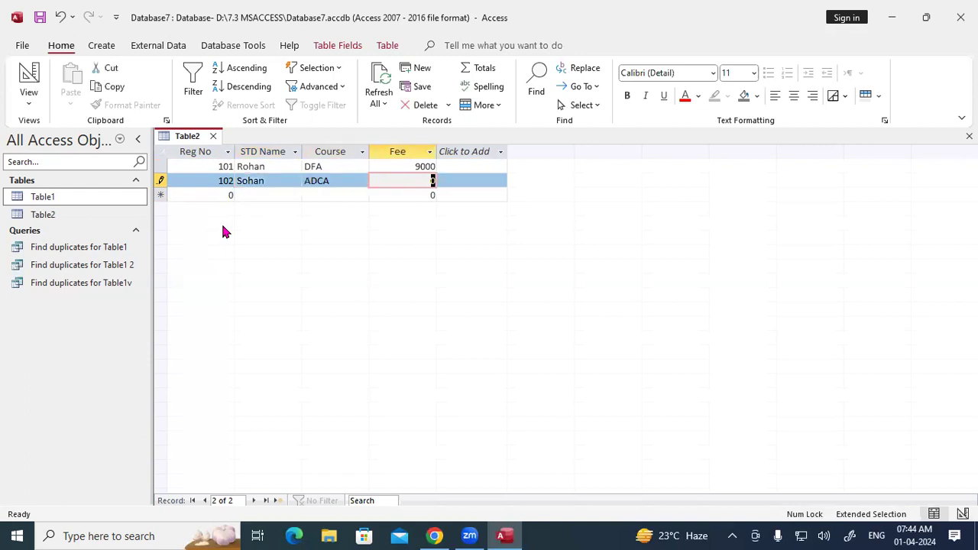
{"action": "type", "text": "15000"}
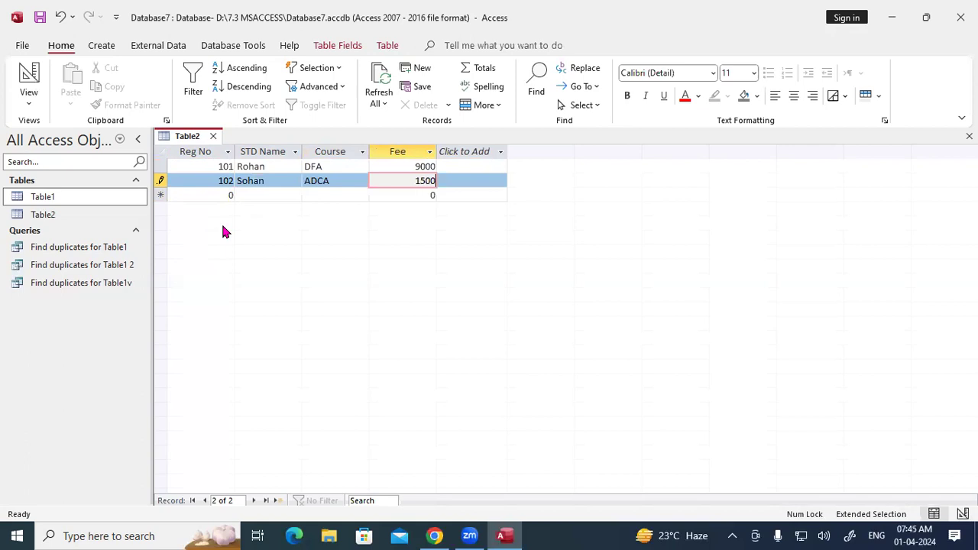
{"action": "key", "text": "Tab"}
Step: Enter record 103 with the student's name, course ADFA and fee 15000
{"action": "type", "text": "1"}
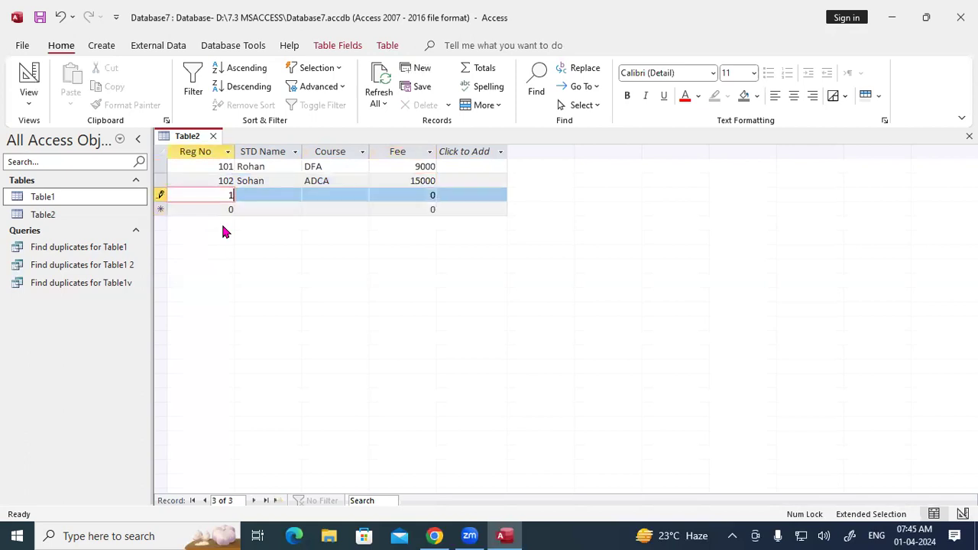
{"action": "key", "text": "Tab"}
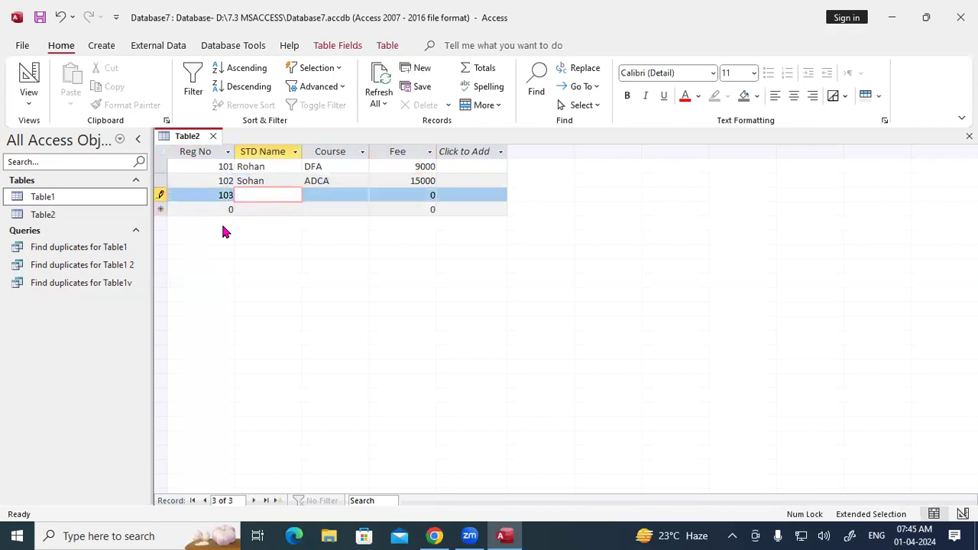
{"action": "type", "text": "Rakesh"}
{"action": "key", "text": "Tab"}
{"action": "type", "text": "adfa"}
{"action": "key", "text": "Tab"}
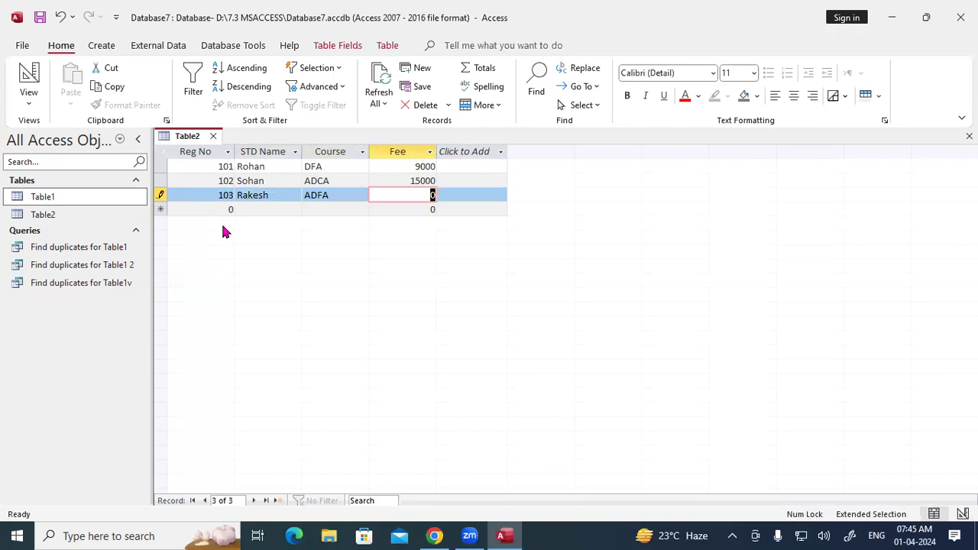
{"action": "type", "text": "15000"}
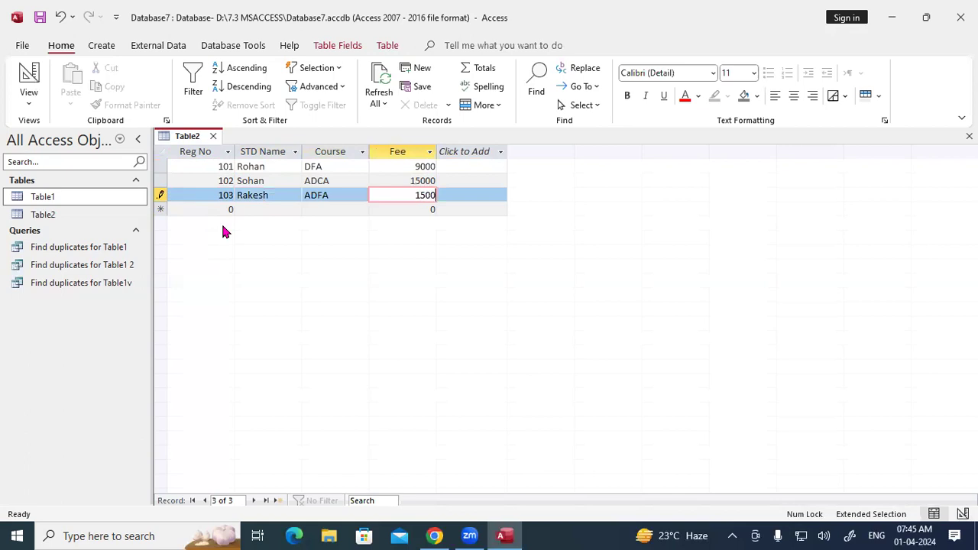
{"action": "key", "text": "Tab"}
Step: Enter record 104 with the student's name, course ADCA and fee 15000, then save Table2
{"action": "type", "text": "104"}
{"action": "key", "text": "Tab"}
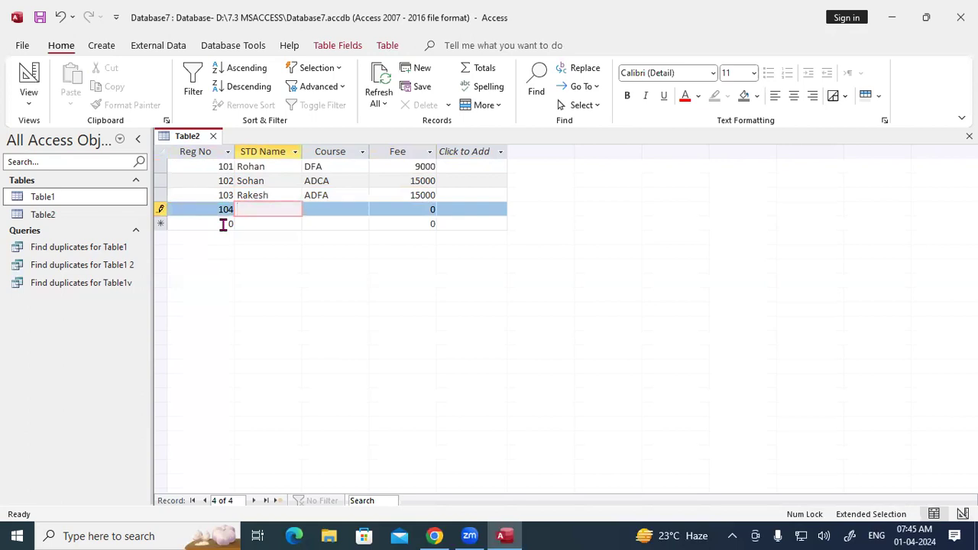
{"action": "type", "text": "Ram"}
{"action": "key", "text": "Tab"}
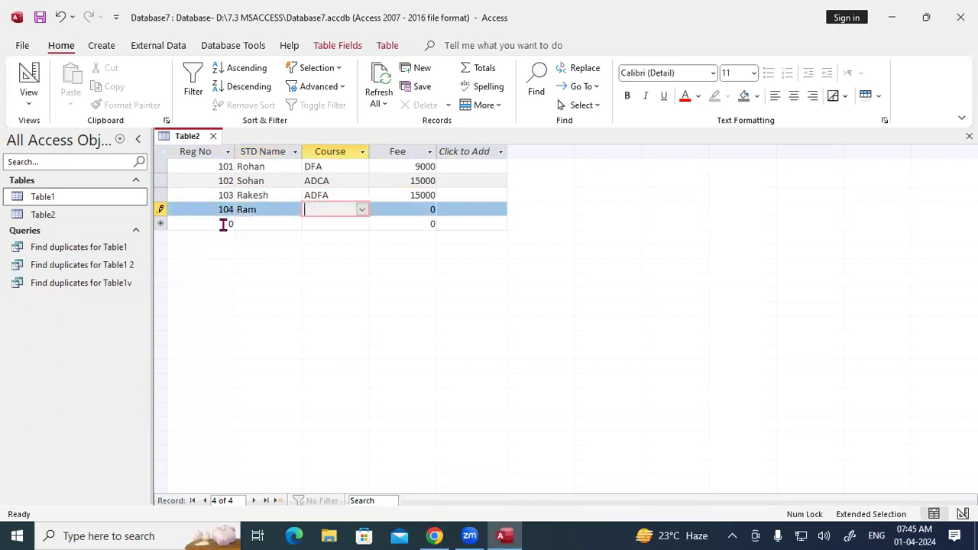
{"action": "type", "text": "ADCA"}
{"action": "key", "text": "Tab"}
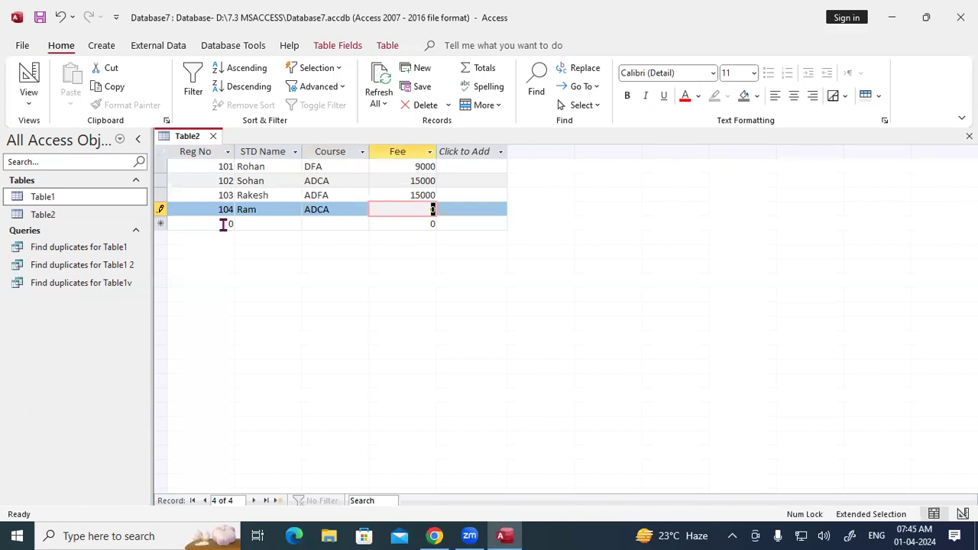
{"action": "type", "text": "15000"}
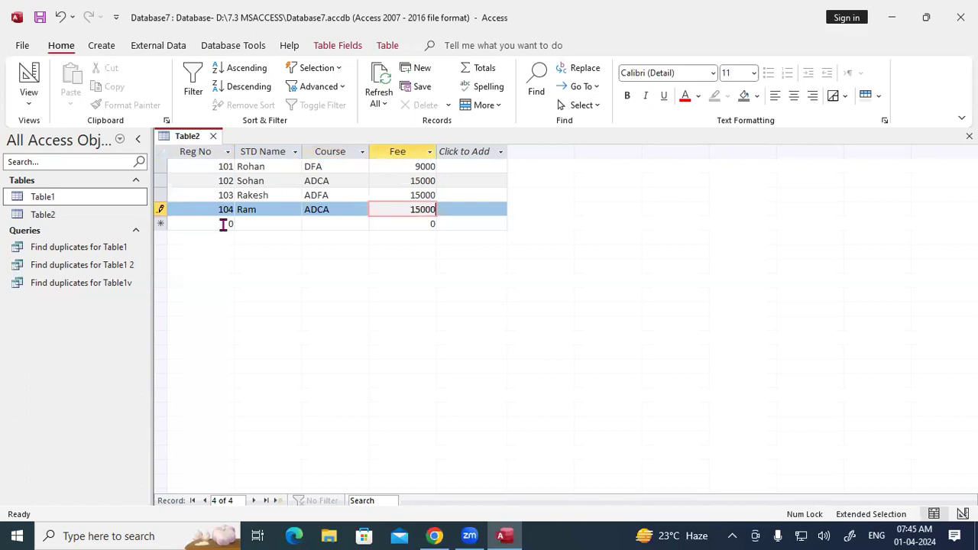
{"action": "key", "text": "Tab"}
{"action": "right_click", "coordinate": [195, 137]}
{"action": "left_click", "coordinate": [210, 147]}
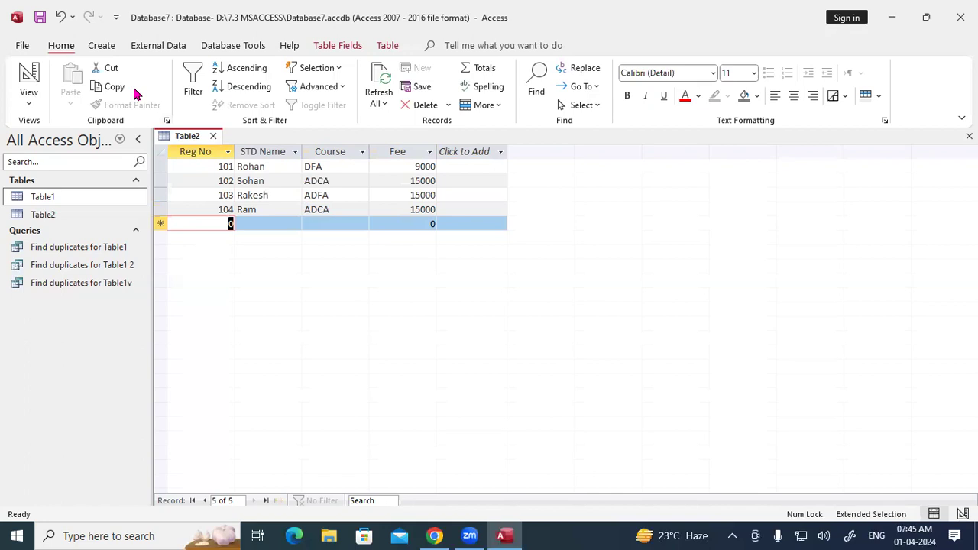
{"action": "left_click", "coordinate": [102, 46]}
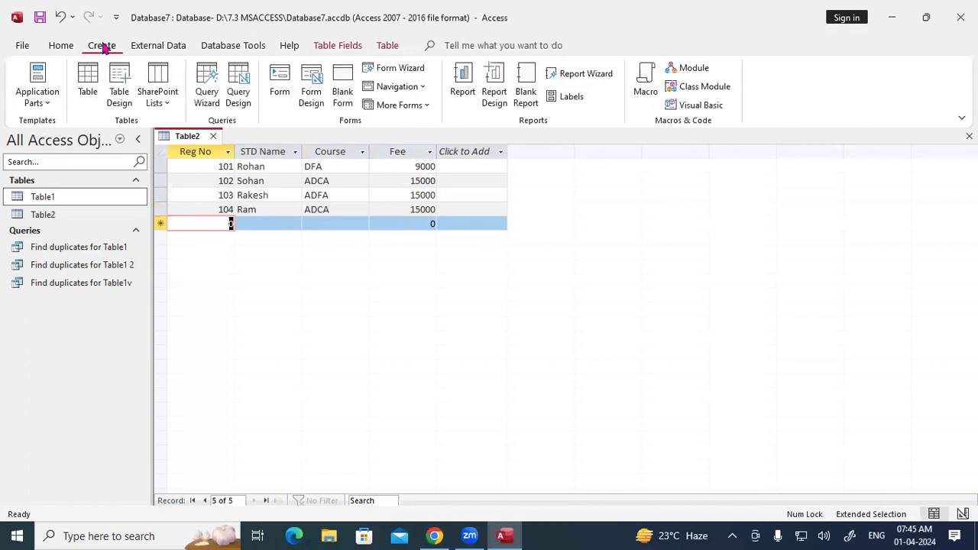
Step: Create a new table and save it as Feb instead of Table3
{"action": "left_click", "coordinate": [86, 81]}
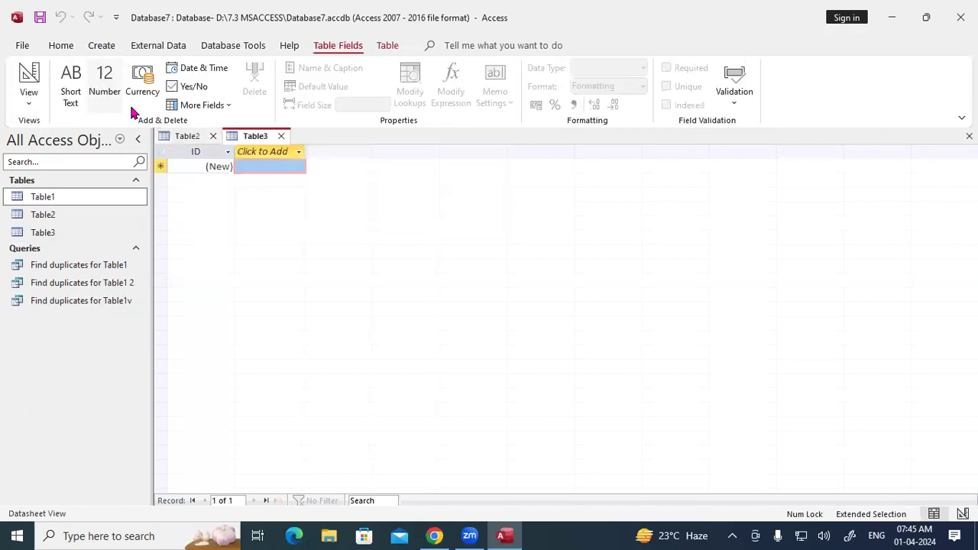
{"action": "right_click", "coordinate": [261, 140]}
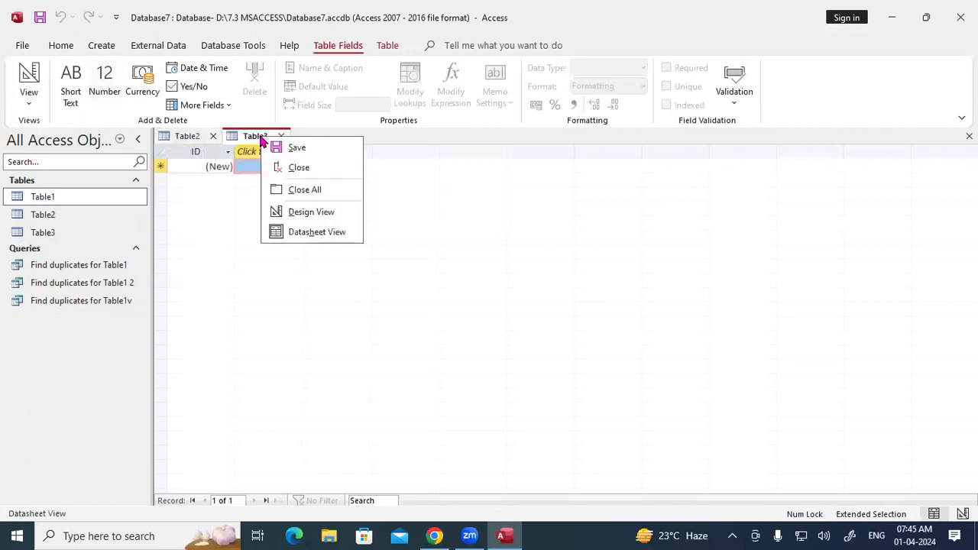
{"action": "left_click", "coordinate": [286, 211]}
{"action": "left_click", "coordinate": [461, 188]}
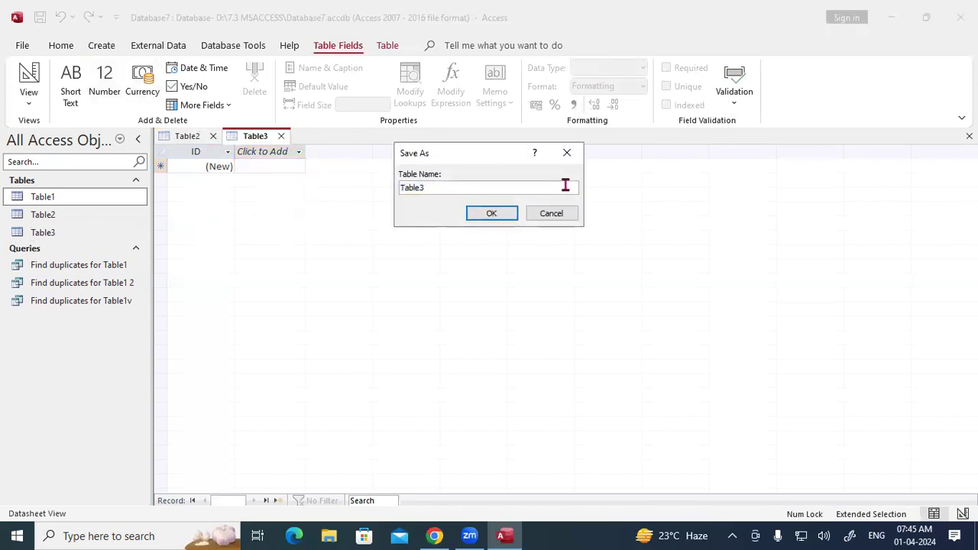
{"action": "left_click_drag", "start_coordinate": [441, 187], "coordinate": [311, 188]}
{"action": "type", "text": "Feb"}
{"action": "left_click", "coordinate": [493, 213]}
Step: Close the Table2 datasheet and rename Table1 to Jan
{"action": "left_click", "coordinate": [199, 136]}
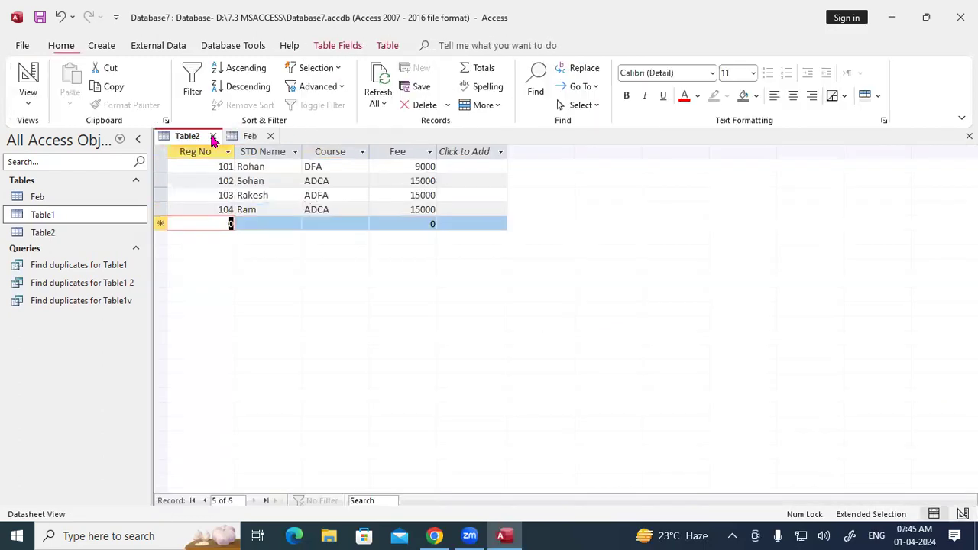
{"action": "left_click", "coordinate": [212, 136]}
{"action": "left_click", "coordinate": [44, 220]}
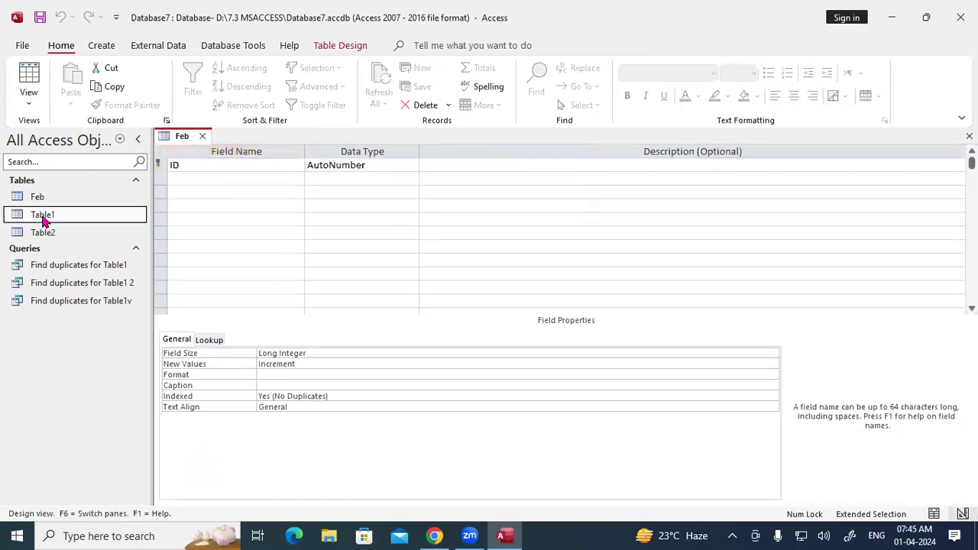
{"action": "right_click", "coordinate": [44, 219]}
{"action": "left_click", "coordinate": [91, 317]}
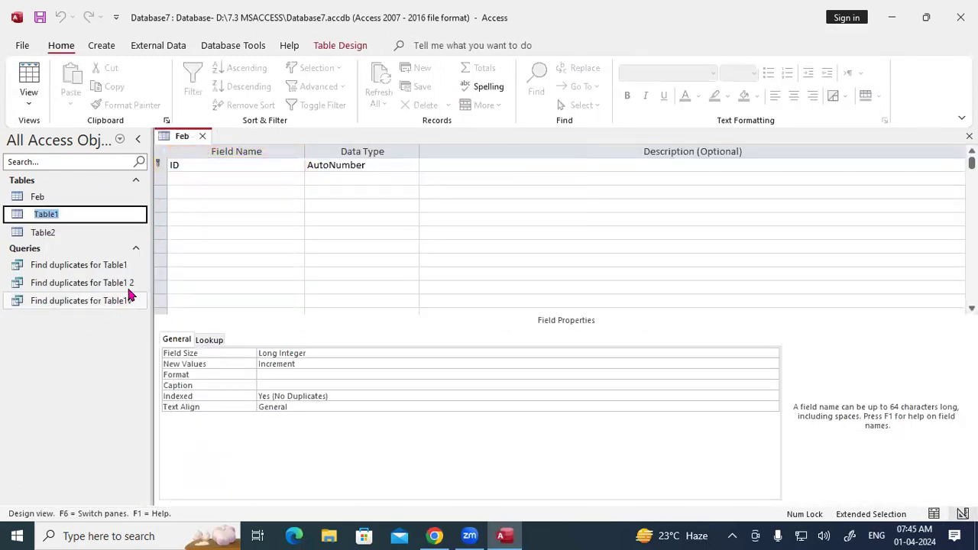
{"action": "type", "text": "Jan"}
{"action": "key", "text": "Return"}
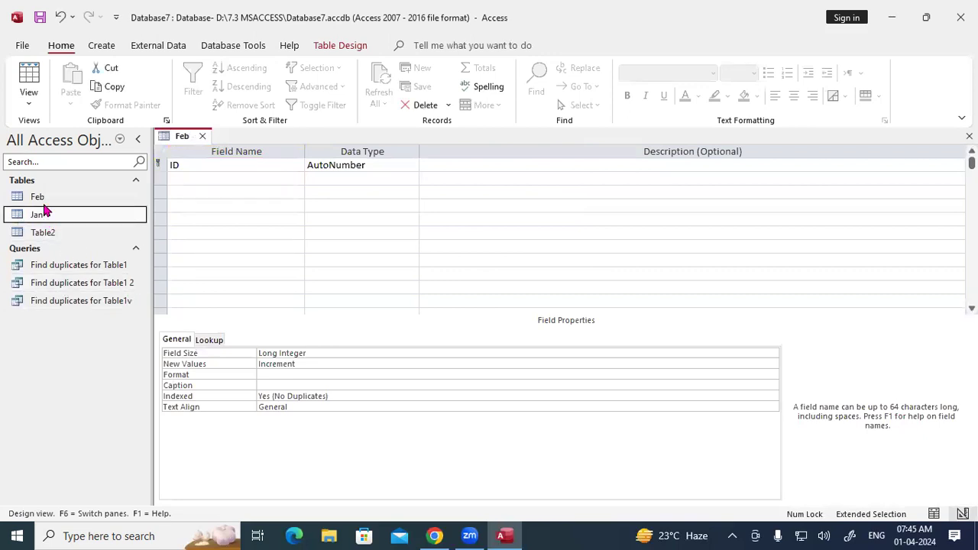
Step: Check the Jan table's records, then rename that table back to 'Table 1'
{"action": "left_click", "coordinate": [43, 197]}
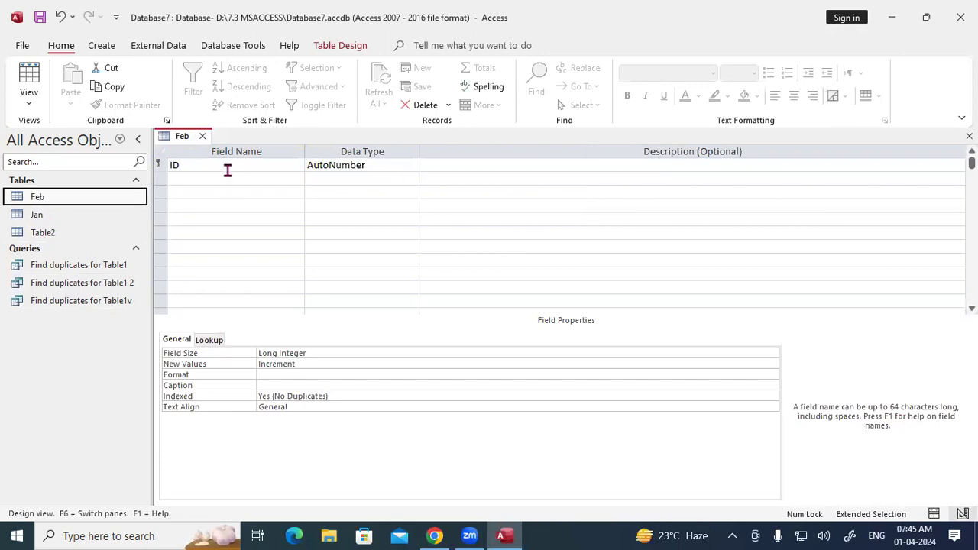
{"action": "double_click", "coordinate": [55, 215]}
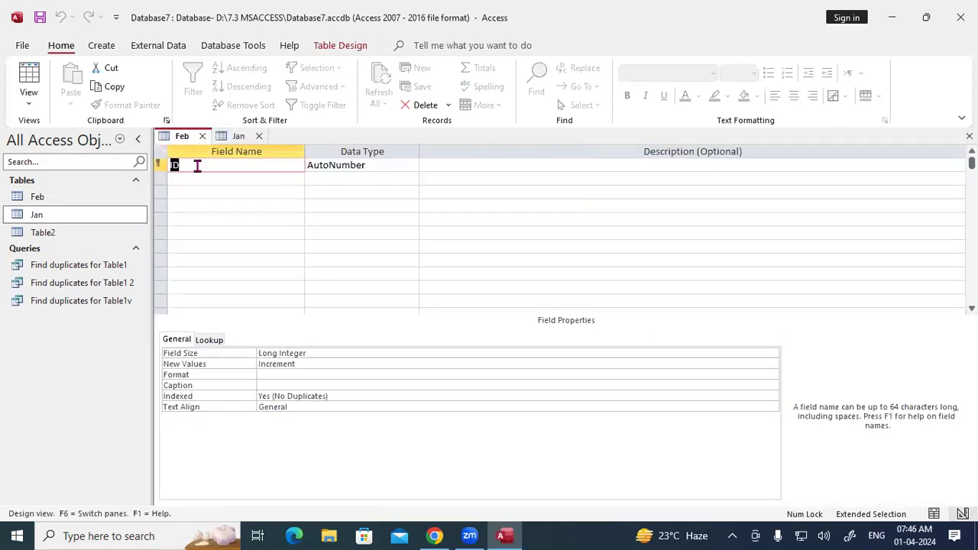
{"action": "left_click", "coordinate": [237, 136]}
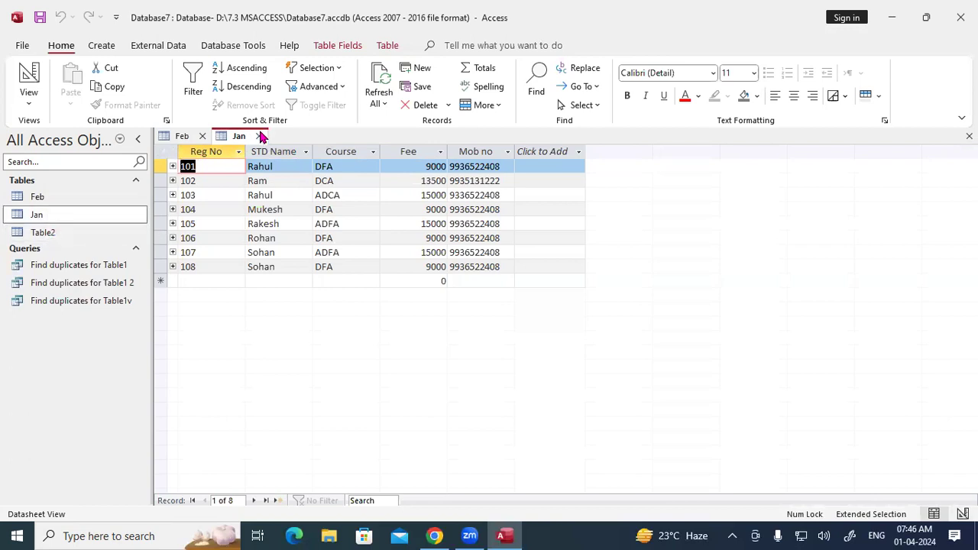
{"action": "left_click", "coordinate": [261, 136]}
{"action": "left_click", "coordinate": [32, 233]}
{"action": "left_click", "coordinate": [36, 218]}
{"action": "right_click", "coordinate": [37, 219]}
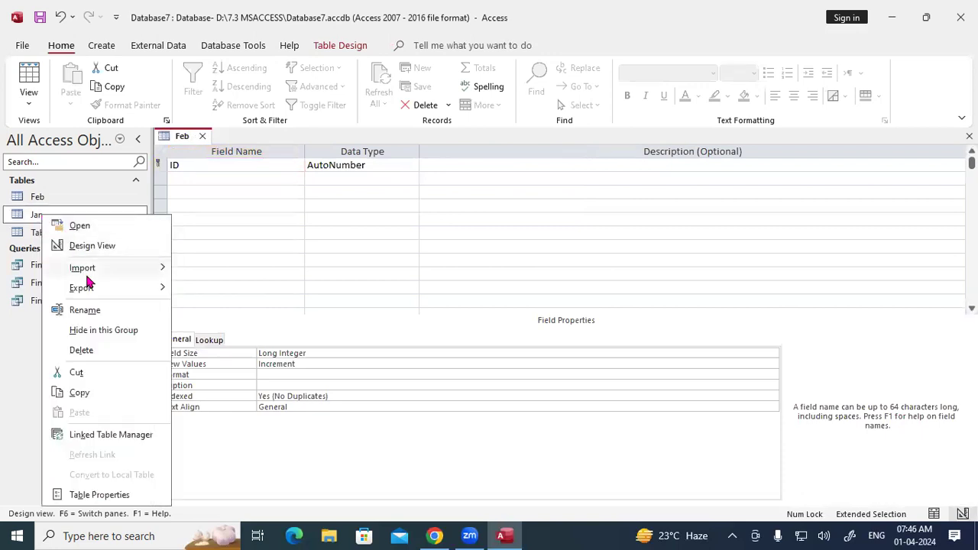
{"action": "left_click", "coordinate": [85, 309]}
{"action": "type", "text": "Tabl"}
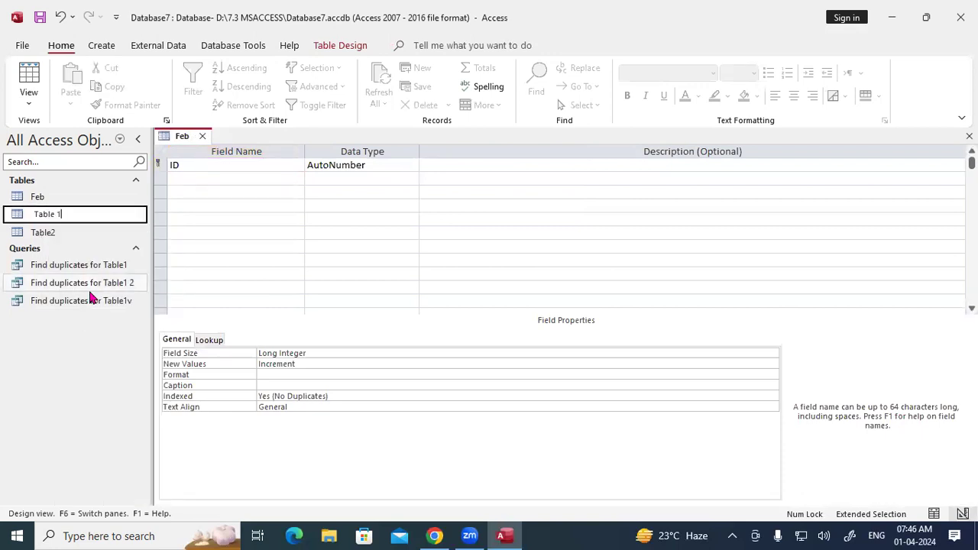
{"action": "type", "text": "e 1"}
{"action": "key", "text": "Return"}
Step: Rename Table2 to Jan and open its datasheet
{"action": "left_click", "coordinate": [43, 234]}
{"action": "right_click", "coordinate": [42, 237]}
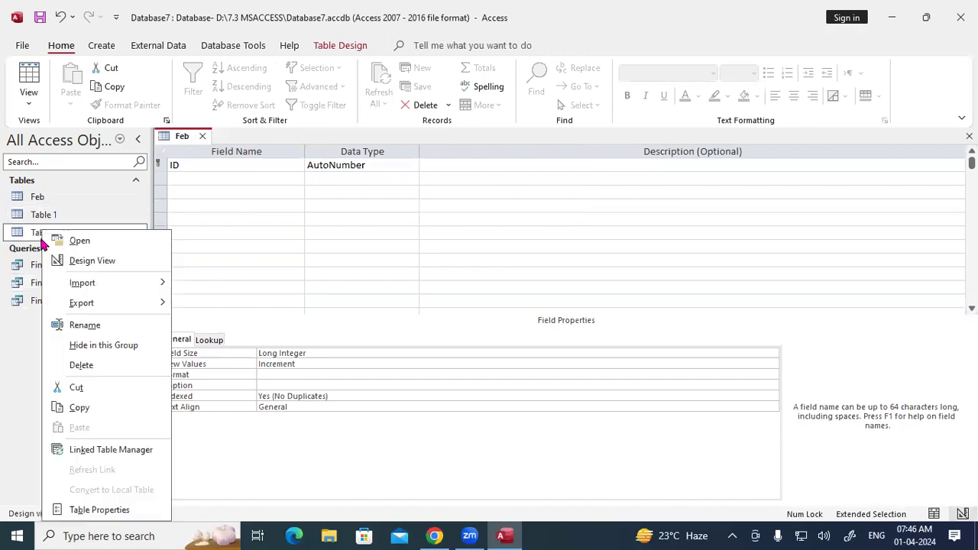
{"action": "left_click", "coordinate": [84, 324]}
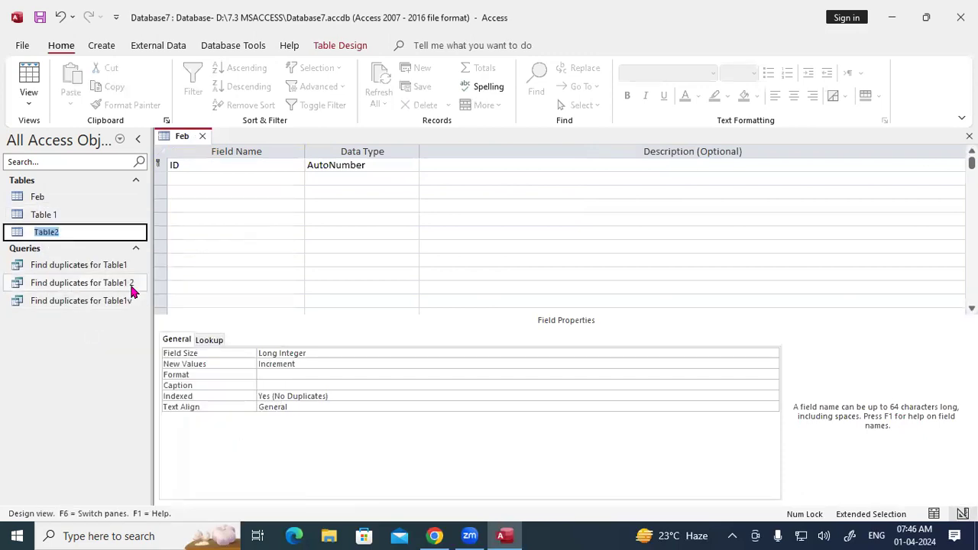
{"action": "type", "text": "Jan"}
{"action": "key", "text": "Return"}
{"action": "double_click", "coordinate": [47, 214]}
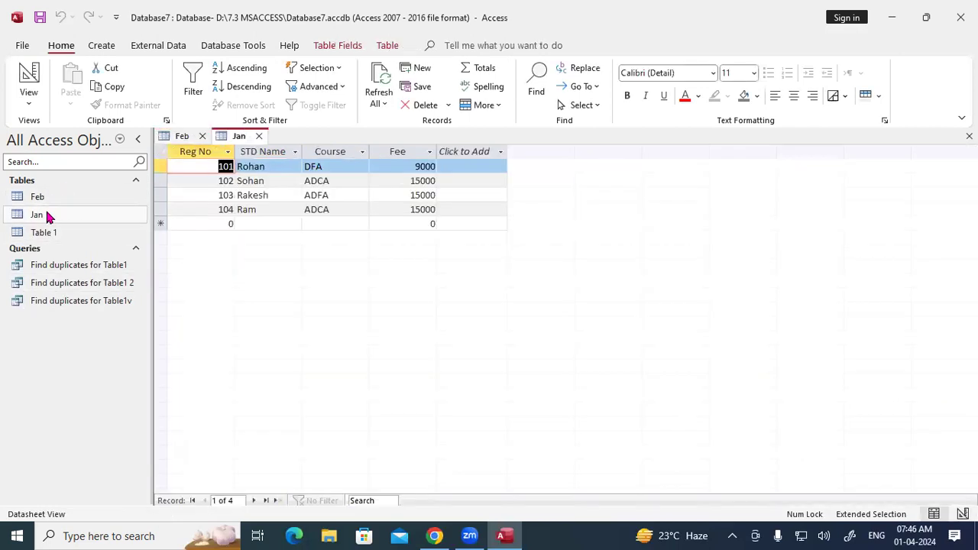
Step: Open Feb in Design View and name the first field Reg No with Number type
{"action": "double_click", "coordinate": [38, 197]}
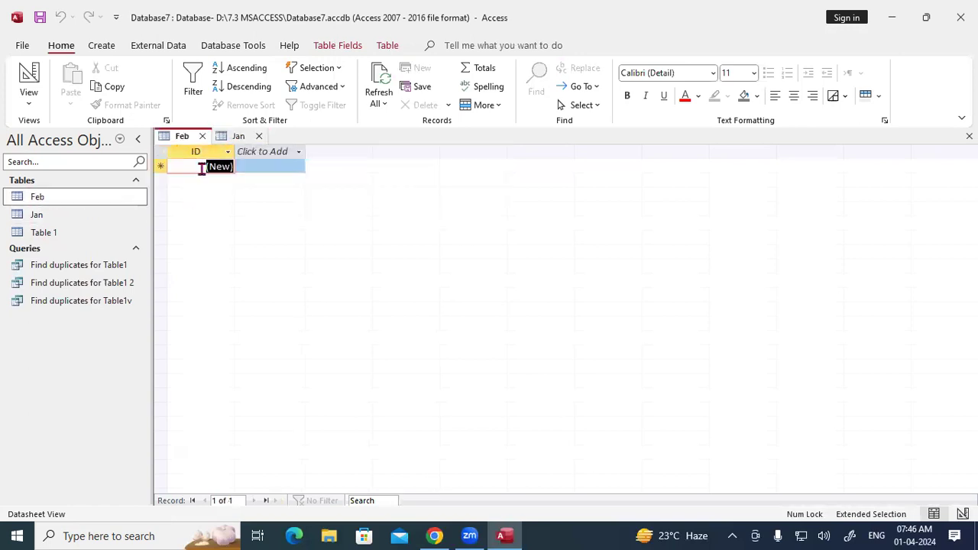
{"action": "right_click", "coordinate": [187, 139]}
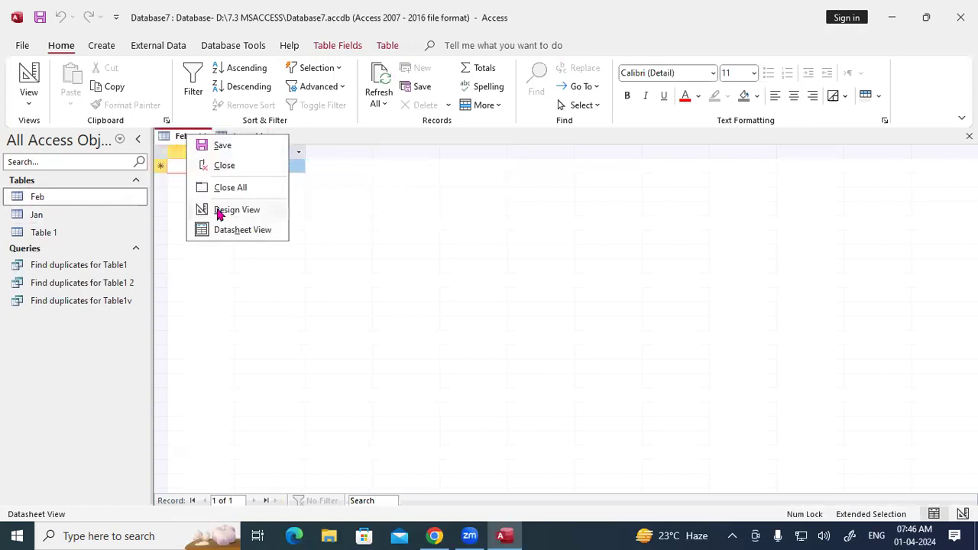
{"action": "left_click", "coordinate": [220, 211]}
{"action": "type", "text": "Red No"}
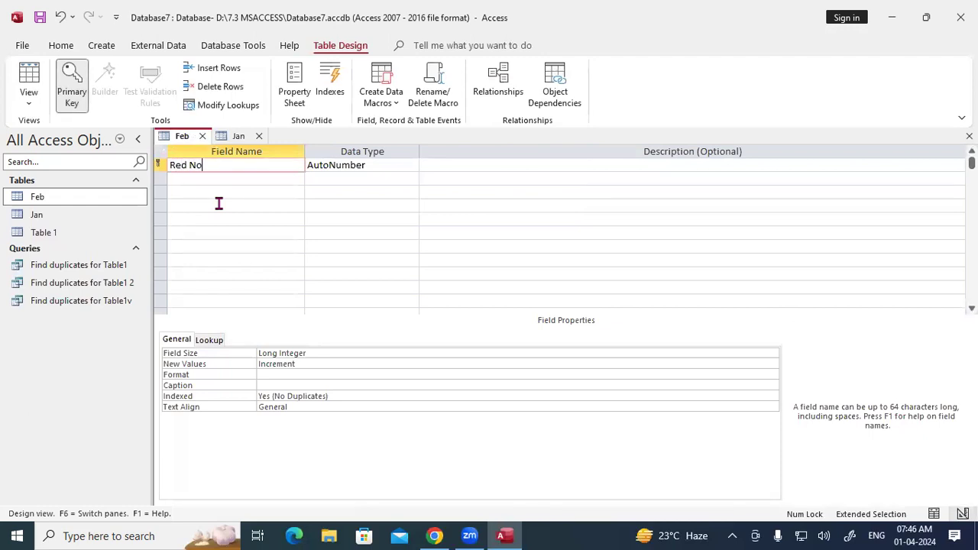
{"action": "double_click", "coordinate": [186, 168]}
{"action": "key", "text": "BackSpace"}
{"action": "key", "text": "BackSpace"}
{"action": "type", "text": "No"}
{"action": "key", "text": "Tab"}
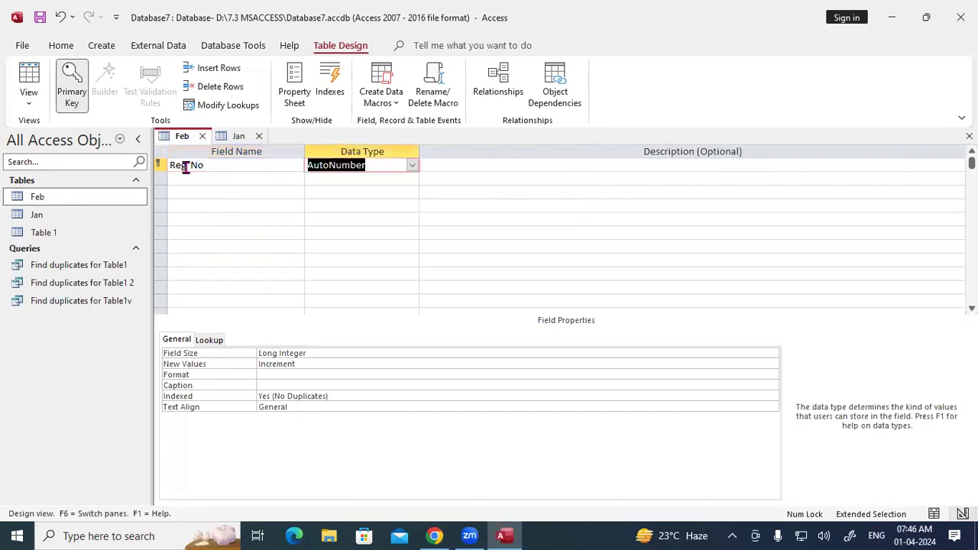
{"action": "left_click", "coordinate": [412, 165]}
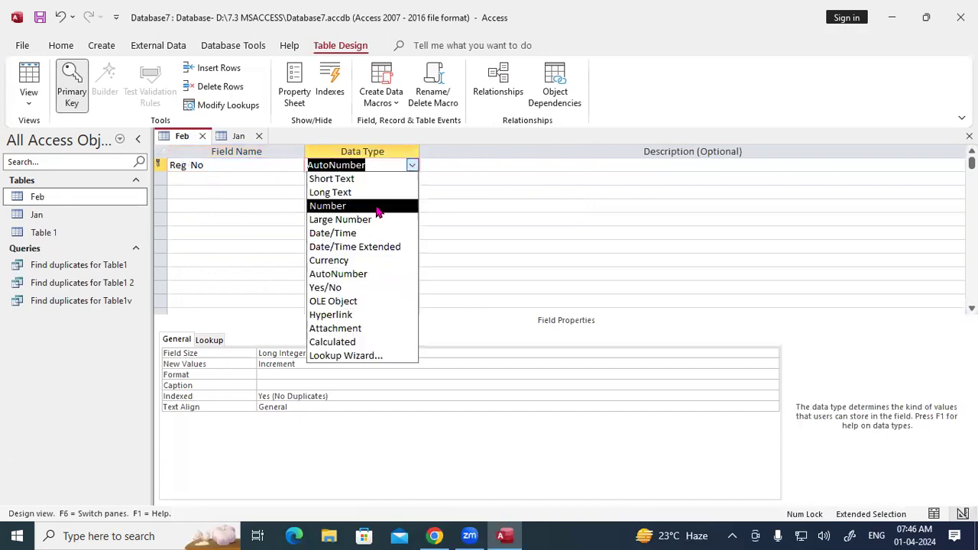
{"action": "left_click", "coordinate": [341, 205]}
{"action": "key", "text": "Tab"}
Step: Add STD Name as Short Text and a Course field set toward Lookup Wizard
{"action": "key", "text": "Tab"}
{"action": "type", "text": "STD Name"}
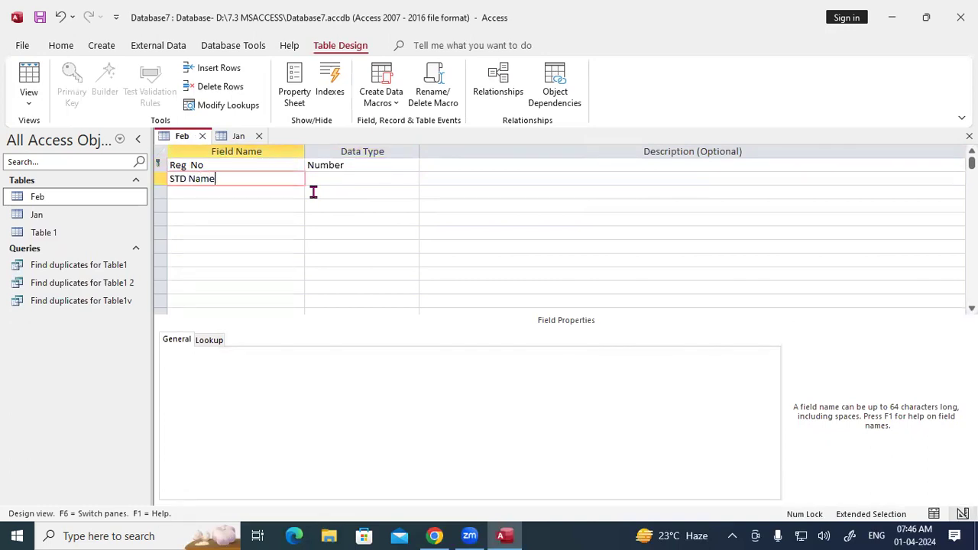
{"action": "key", "text": "Tab"}
{"action": "key", "text": "Tab"}
{"action": "key", "text": "Tab"}
{"action": "type", "text": "Course"}
{"action": "key", "text": "Tab"}
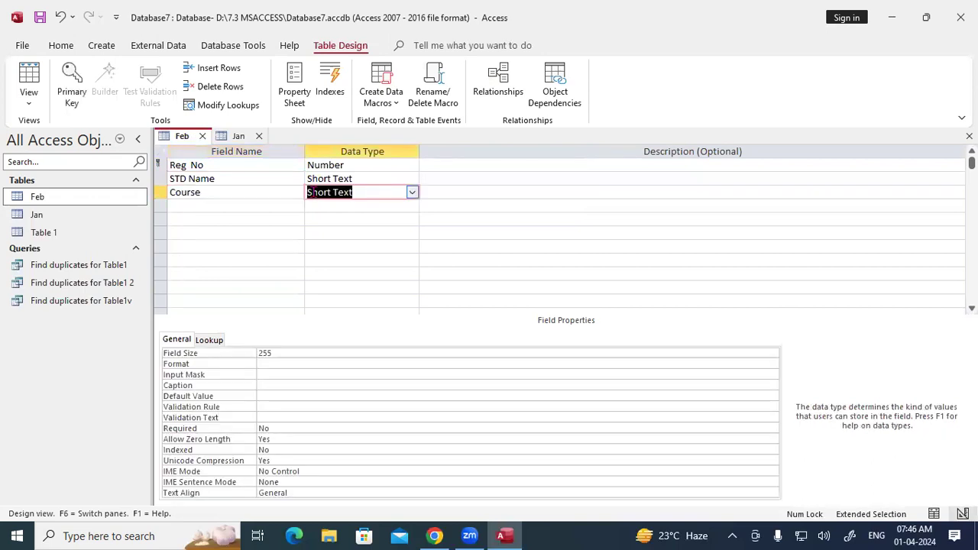
{"action": "type", "text": "lookup Wizard..."}
Step: Link Feb's Course field to Table 1's Course values via the Lookup Wizard, then save Feb
{"action": "key", "text": "Return"}
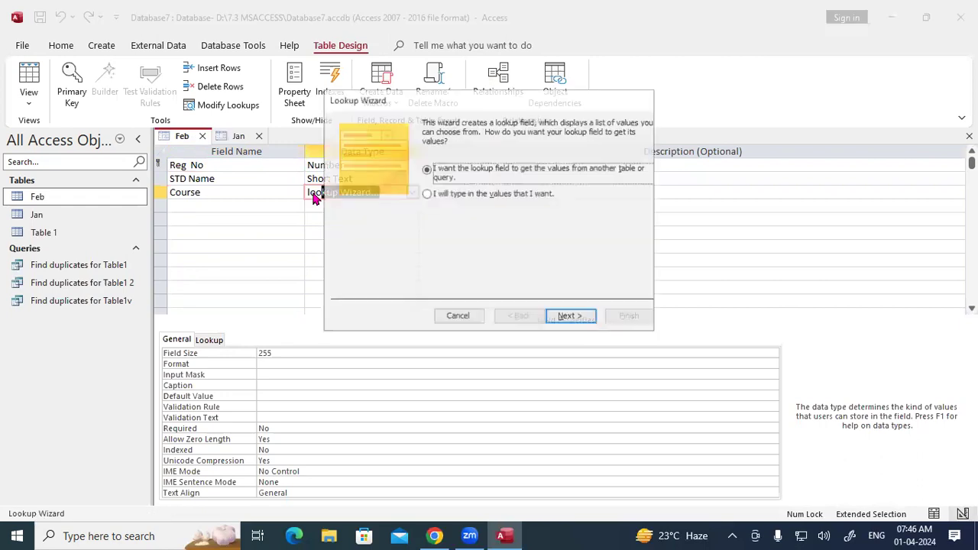
{"action": "left_click", "coordinate": [556, 318]}
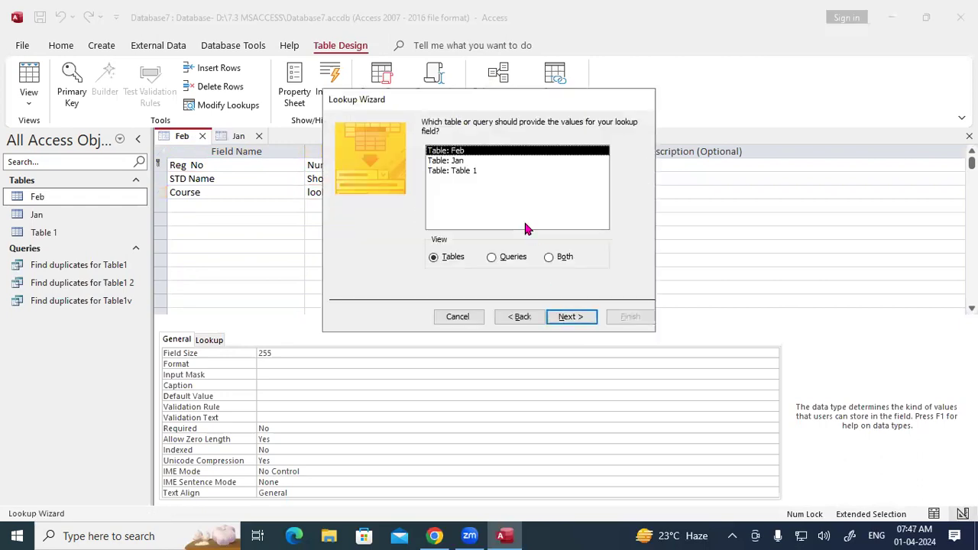
{"action": "left_click", "coordinate": [462, 171]}
{"action": "left_click", "coordinate": [564, 316]}
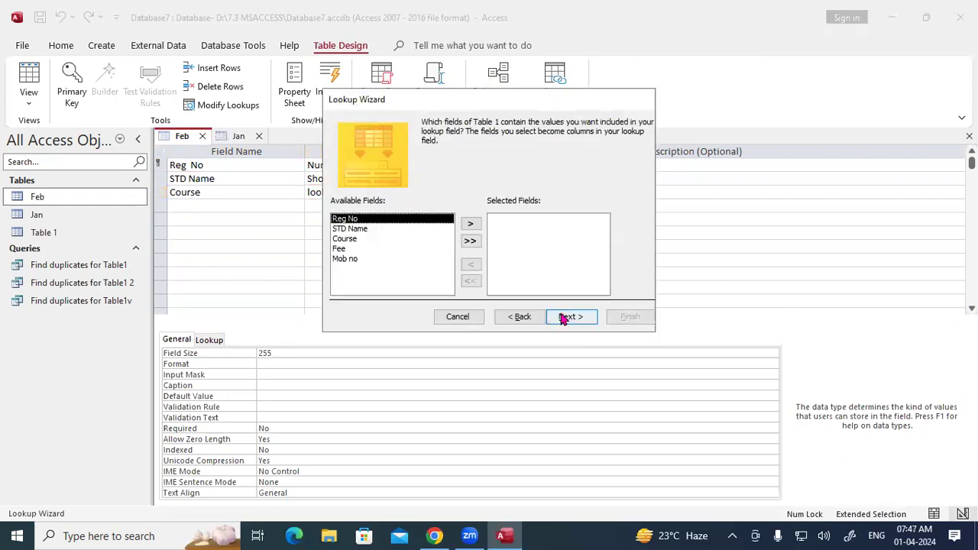
{"action": "left_click", "coordinate": [344, 239]}
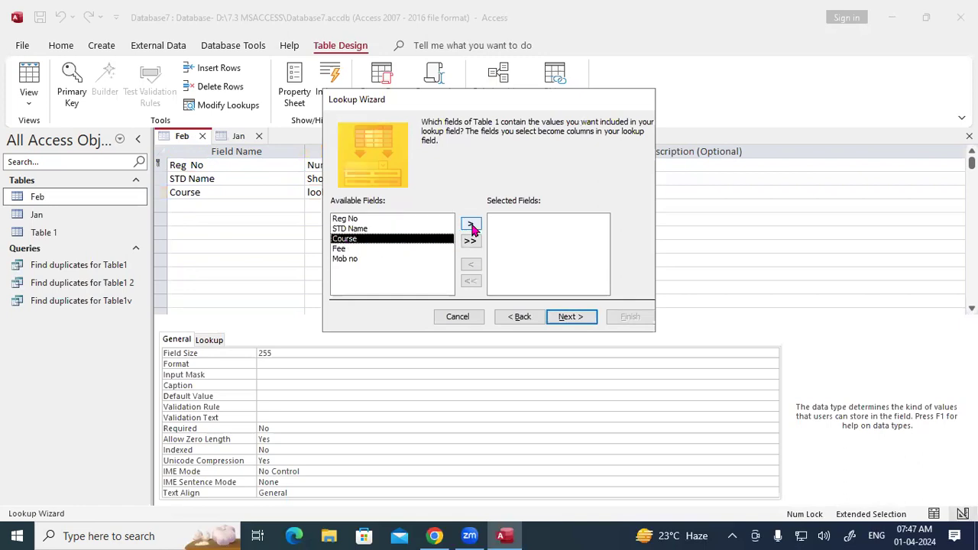
{"action": "left_click", "coordinate": [569, 322]}
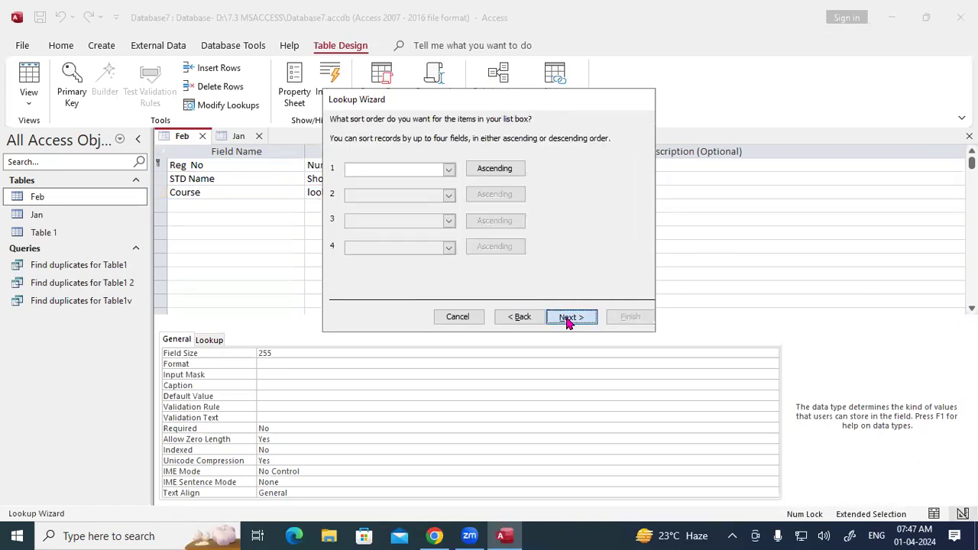
{"action": "key", "text": "Return"}
{"action": "left_click", "coordinate": [639, 321]}
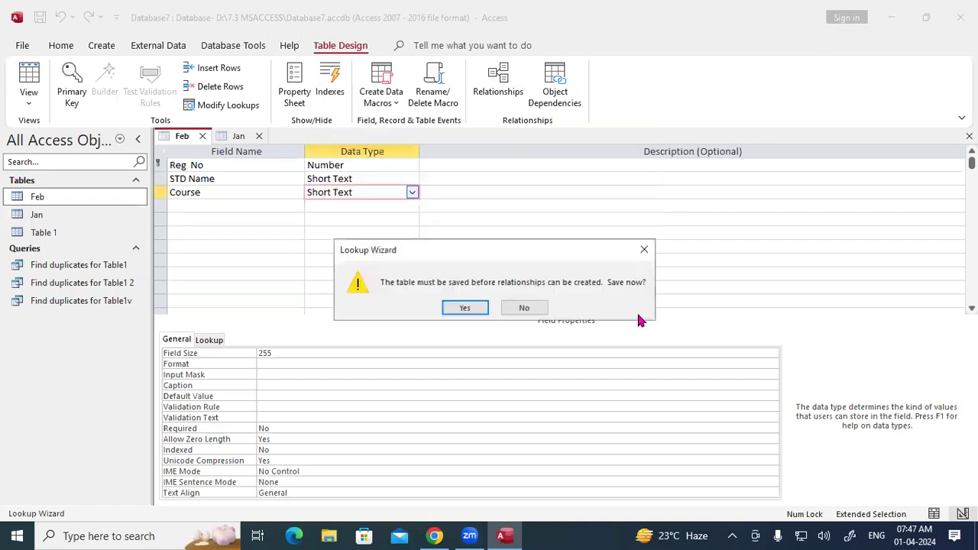
{"action": "left_click", "coordinate": [461, 307]}
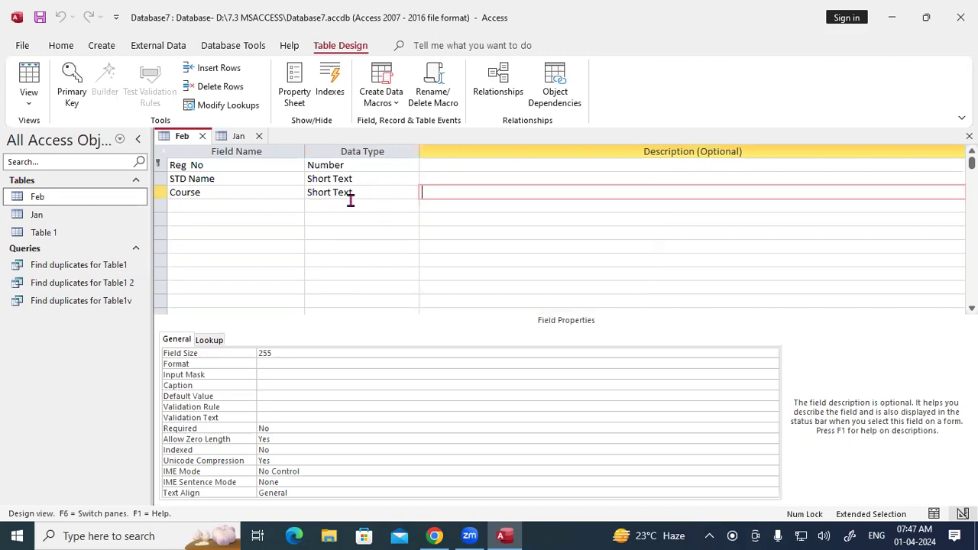
Step: Add a Fee field with the Number data type to the Feb table design
{"action": "key", "text": "Return"}
{"action": "key", "text": "Caps_Lock"}
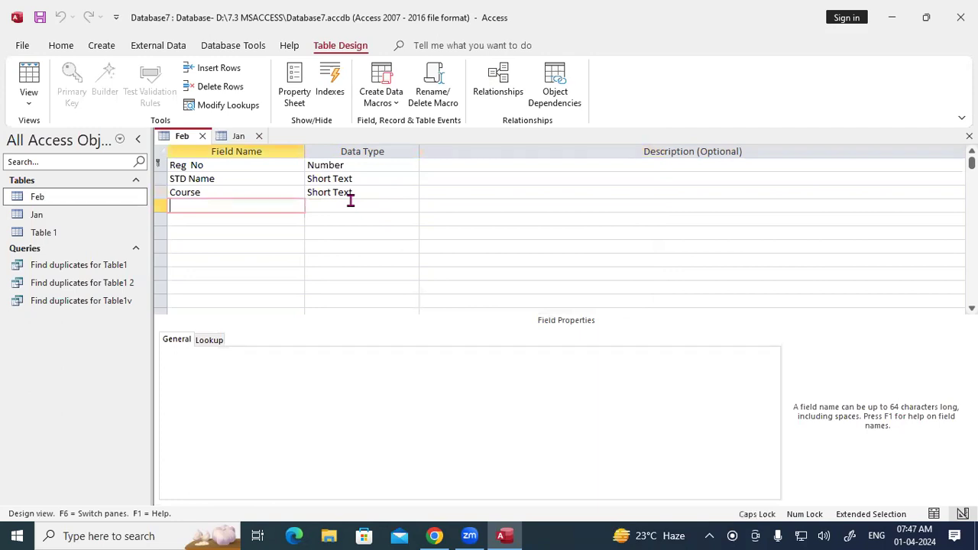
{"action": "key", "text": "Caps_Lock"}
{"action": "type", "text": "Fee"}
{"action": "key", "text": "Return"}
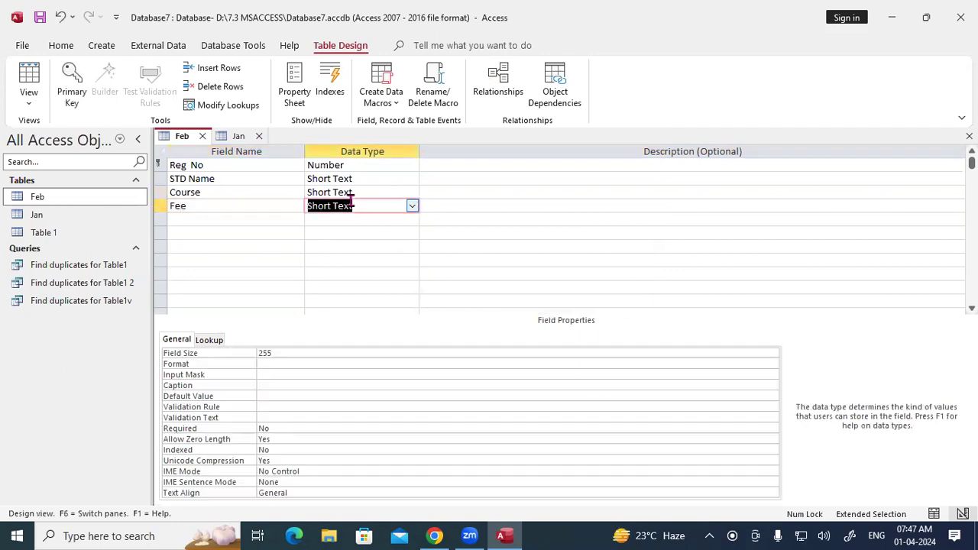
{"action": "type", "text": "nu"}
{"action": "key", "text": "BackSpace"}
{"action": "key", "text": "BackSpace"}
{"action": "type", "text": "number"}
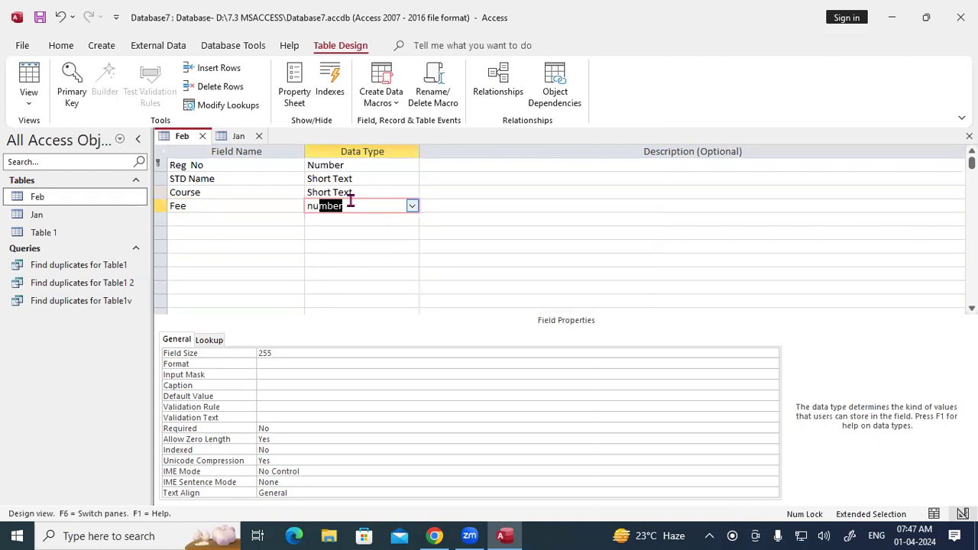
{"action": "key", "text": "Return"}
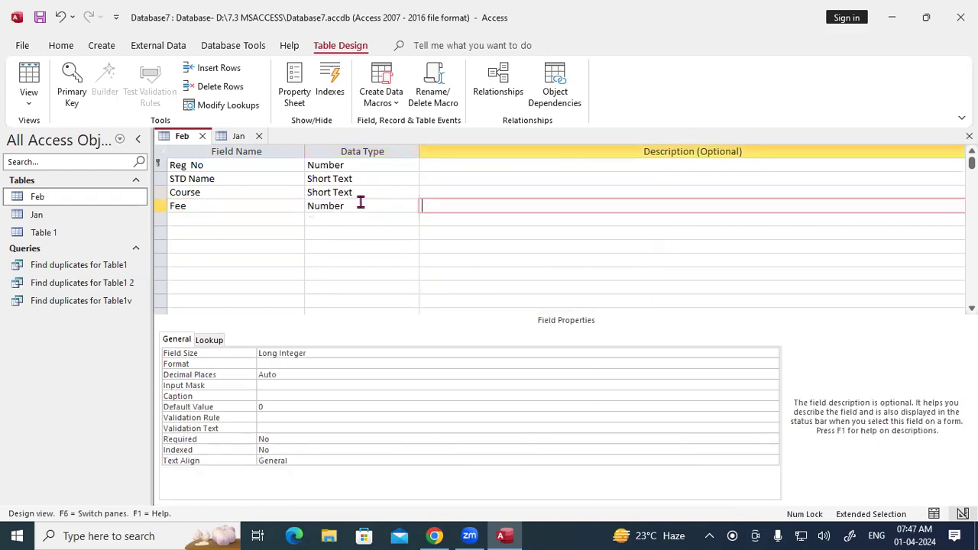
Step: Save the Feb table design and switch Feb to Datasheet View
{"action": "right_click", "coordinate": [192, 139]}
{"action": "left_click", "coordinate": [197, 150]}
{"action": "right_click", "coordinate": [183, 138]}
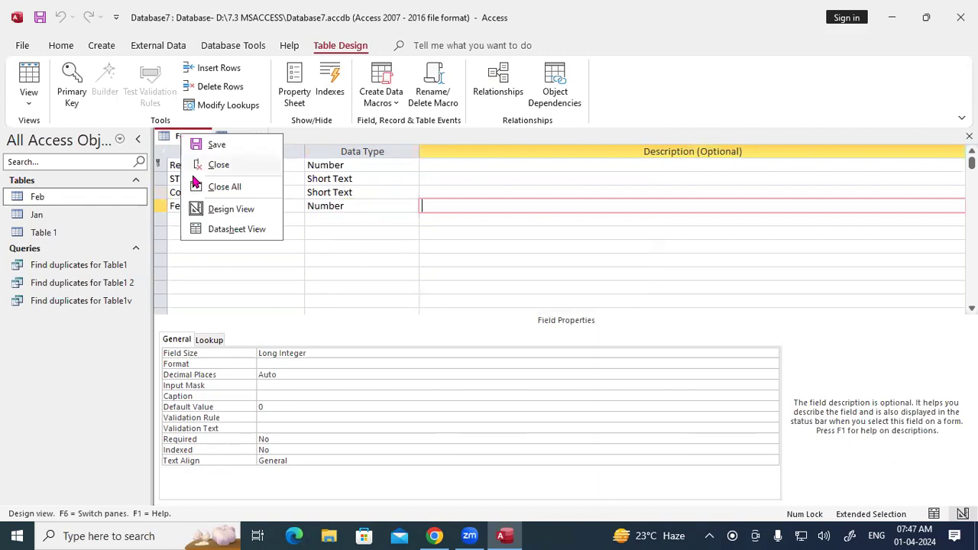
{"action": "left_click", "coordinate": [206, 231]}
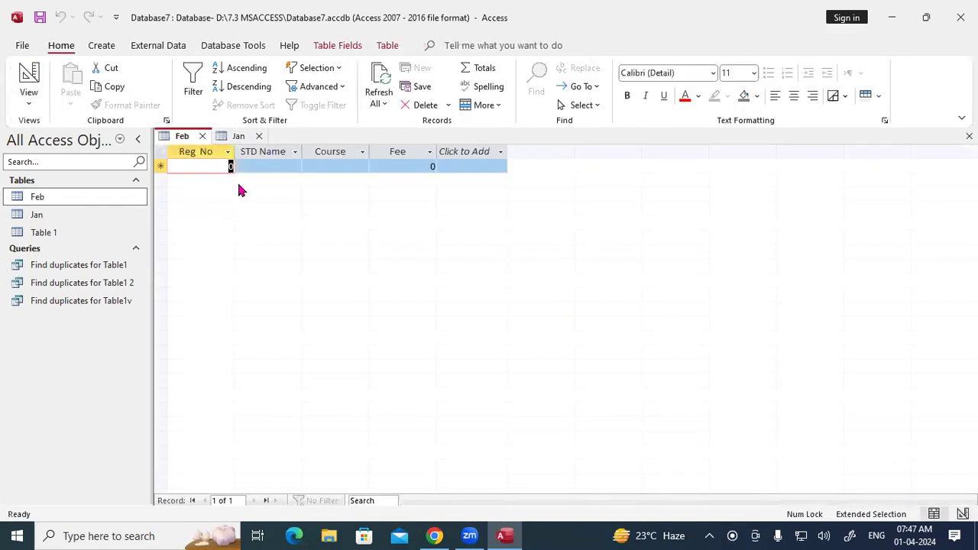
Step: Clear a stray 101 entry in Feb, then select Jan records 101 to 103
{"action": "type", "text": "101"}
{"action": "key", "text": "Tab"}
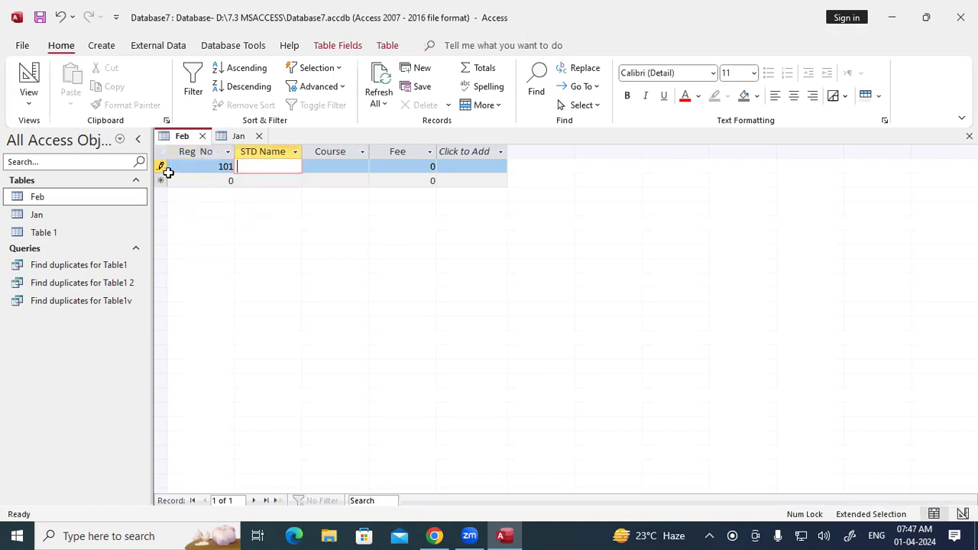
{"action": "left_click", "coordinate": [223, 164]}
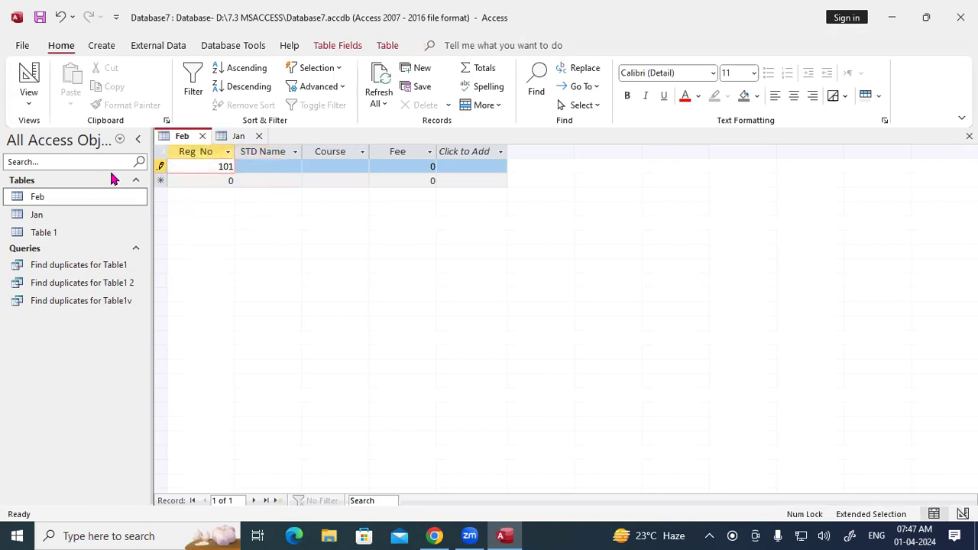
{"action": "key", "text": "BackSpace"}
{"action": "key", "text": "BackSpace"}
{"action": "key", "text": "BackSpace"}
{"action": "left_click", "coordinate": [239, 136]}
{"action": "left_click_drag", "start_coordinate": [161, 166], "coordinate": [166, 192]}
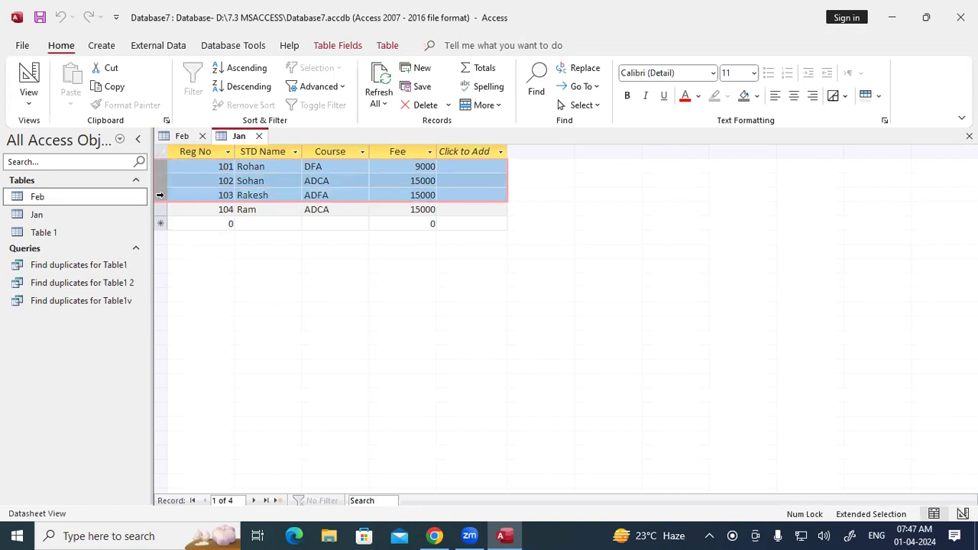
Step: Copy the selected Jan records and try pasting into Feb, dismissing the missing Reg No warnings
{"action": "right_click", "coordinate": [164, 194]}
{"action": "left_click", "coordinate": [196, 267]}
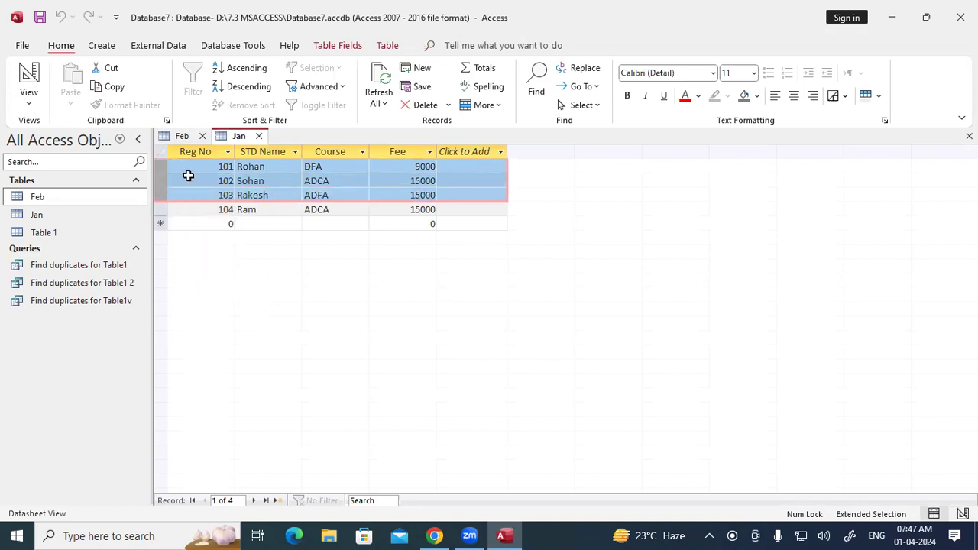
{"action": "left_click", "coordinate": [182, 136]}
{"action": "key", "text": "ctrl+v"}
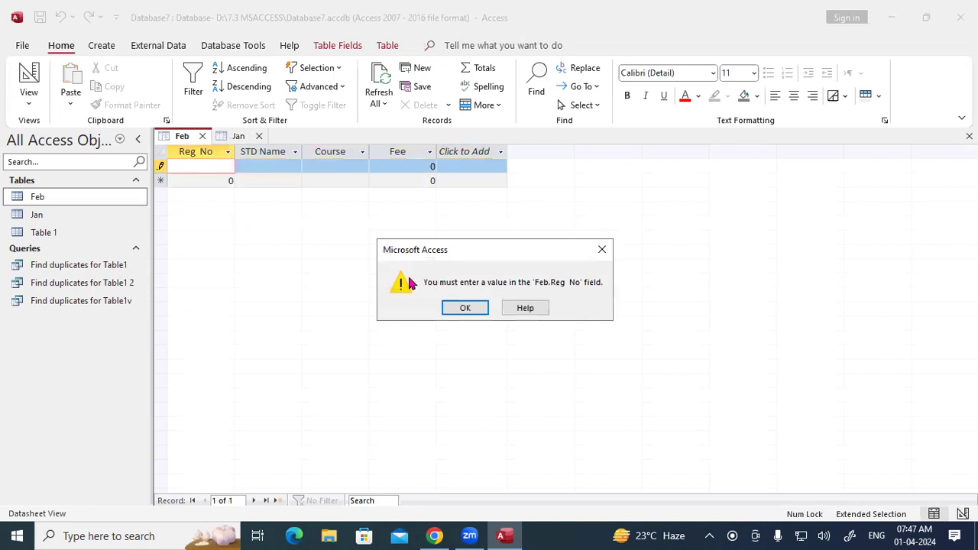
{"action": "left_click", "coordinate": [464, 309]}
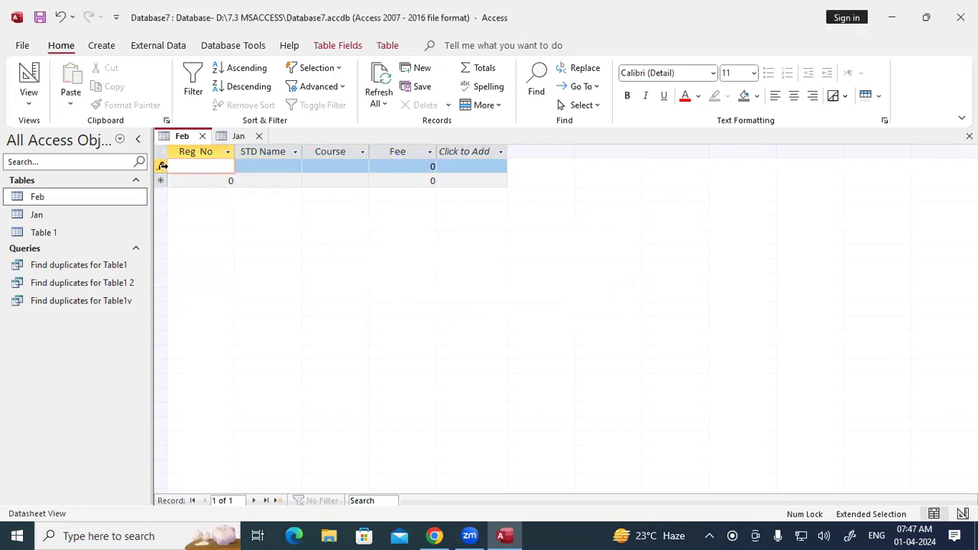
{"action": "key", "text": "ctrl+v"}
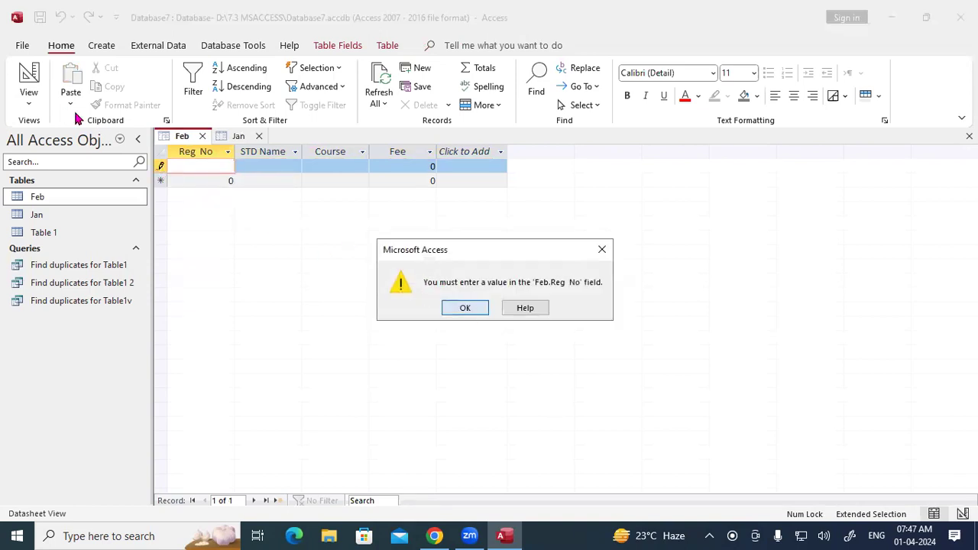
{"action": "key", "text": "Return"}
{"action": "left_click", "coordinate": [71, 103]}
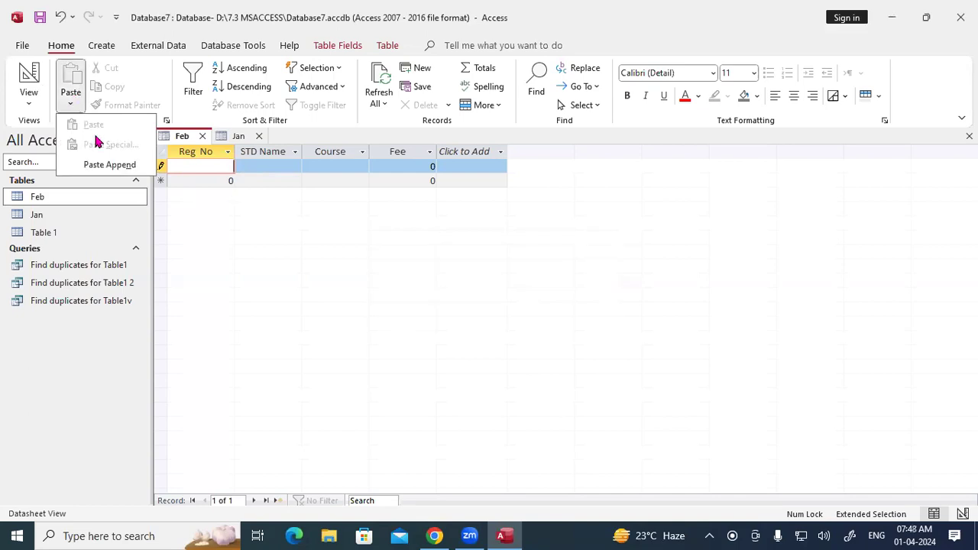
{"action": "left_click", "coordinate": [273, 168]}
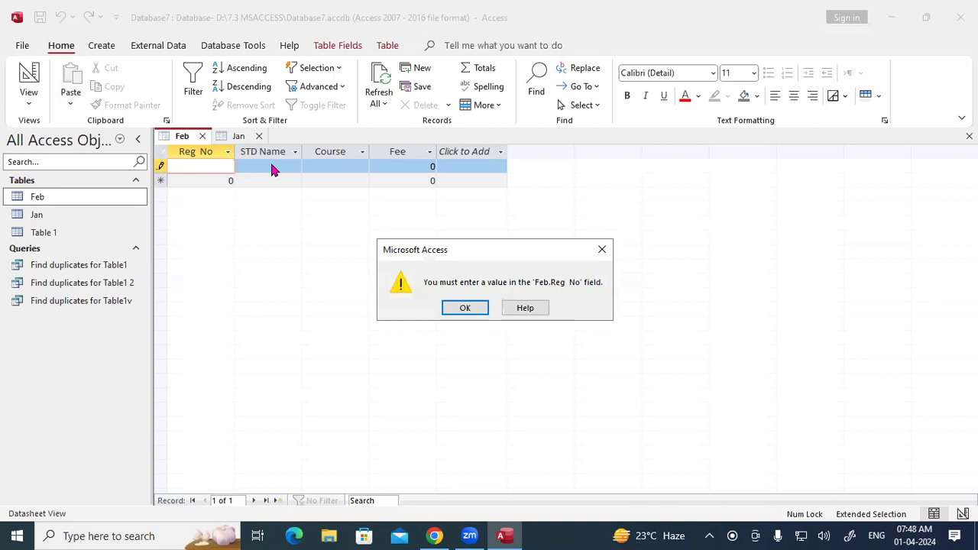
{"action": "key", "text": "Return"}
Step: Paste the 101 Rohan record into Feb's new record row
{"action": "type", "text": "1"}
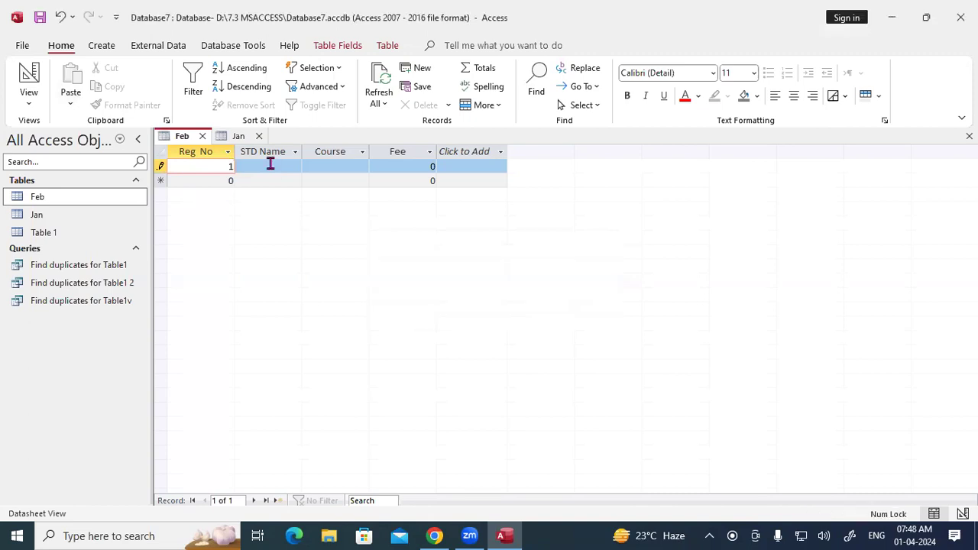
{"action": "left_click", "coordinate": [270, 165]}
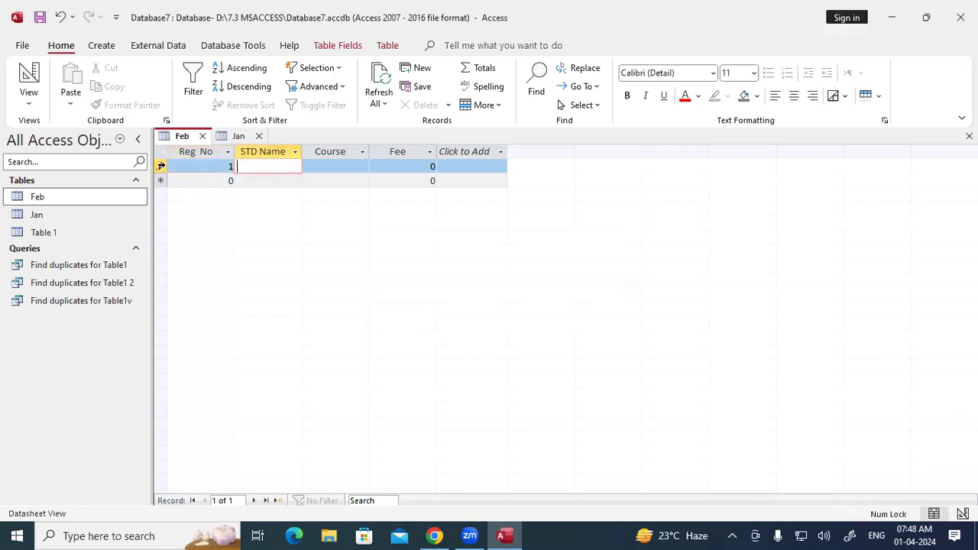
{"action": "left_click", "coordinate": [160, 165]}
{"action": "left_click", "coordinate": [72, 83]}
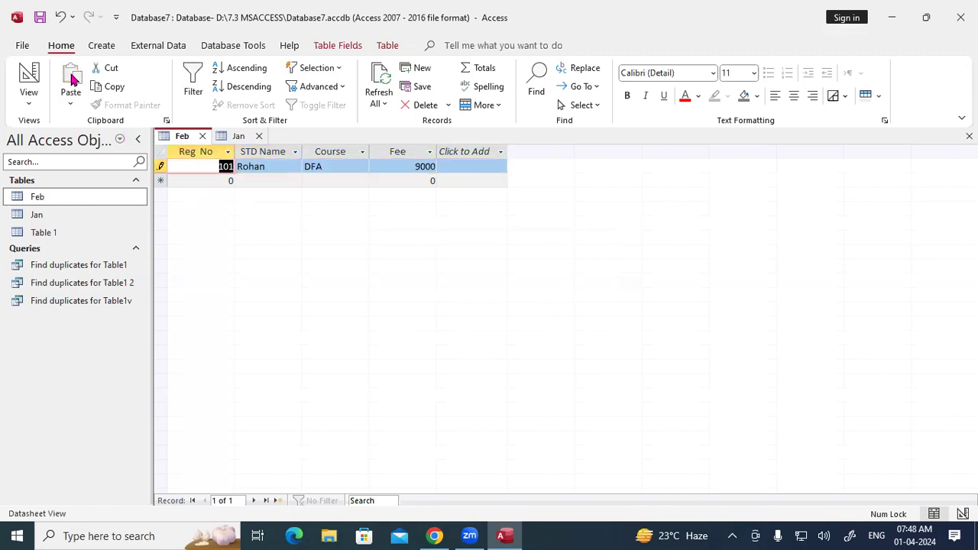
Step: Copy the 102 Sohan record from Jan and paste it into Feb
{"action": "left_click", "coordinate": [234, 139]}
{"action": "left_click_drag", "start_coordinate": [154, 181], "coordinate": [156, 180]}
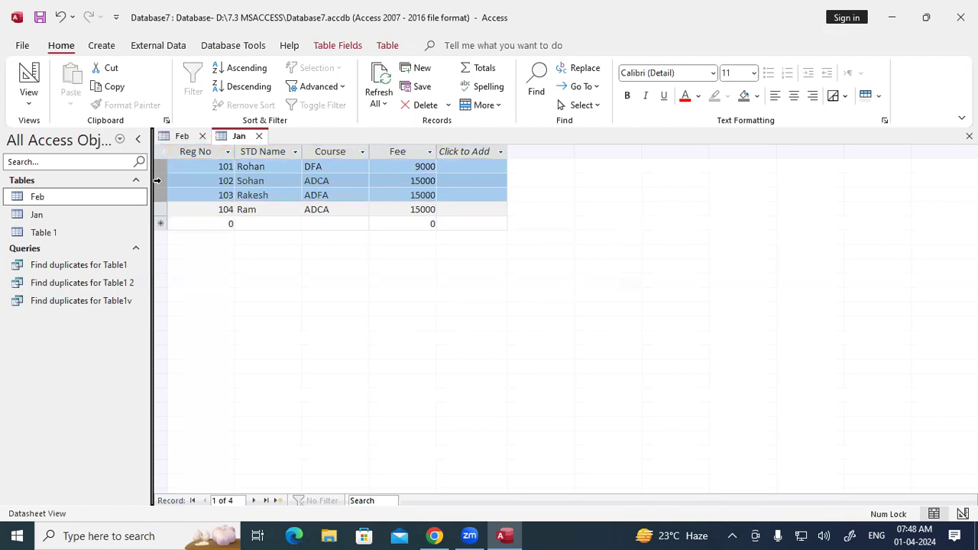
{"action": "left_click", "coordinate": [159, 181]}
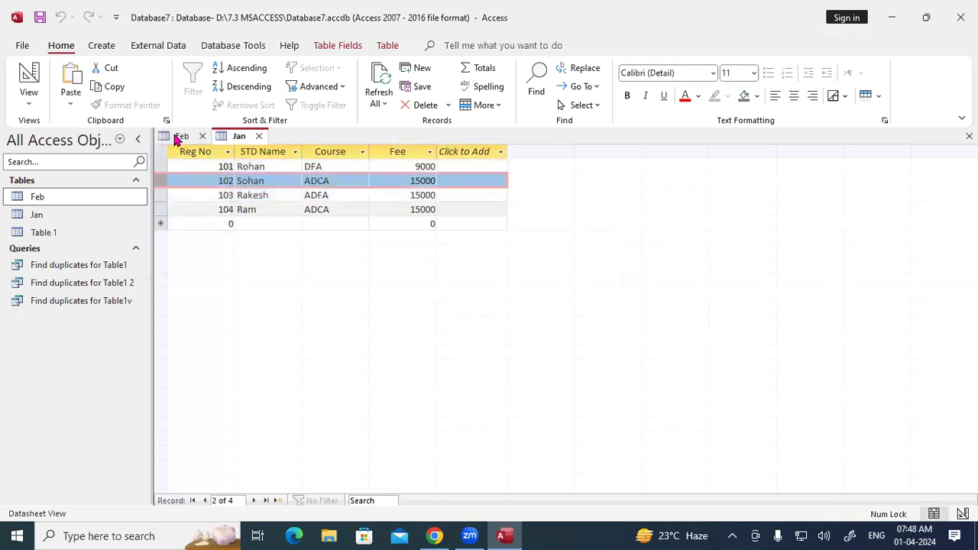
{"action": "key", "text": "ctrl+F6"}
{"action": "left_click", "coordinate": [162, 180]}
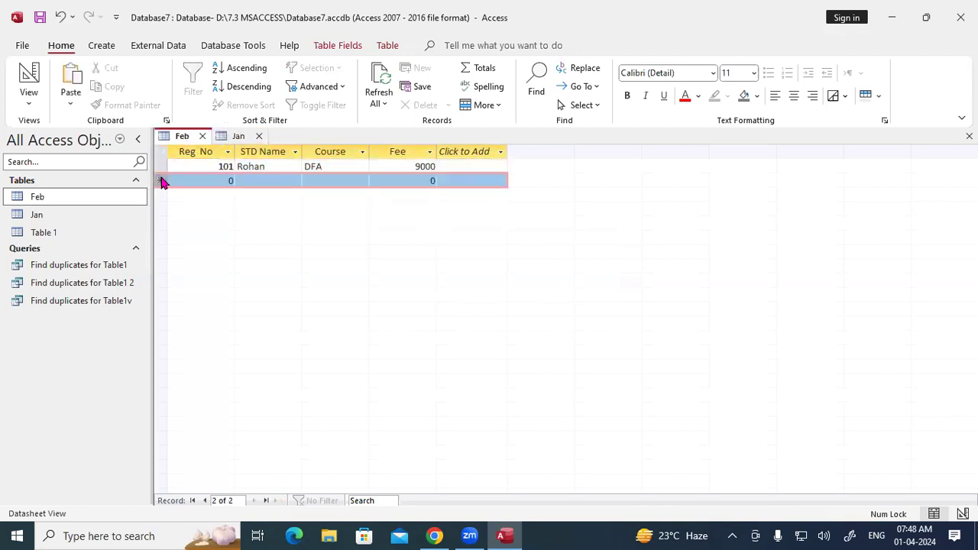
{"action": "key", "text": "ctrl+v"}
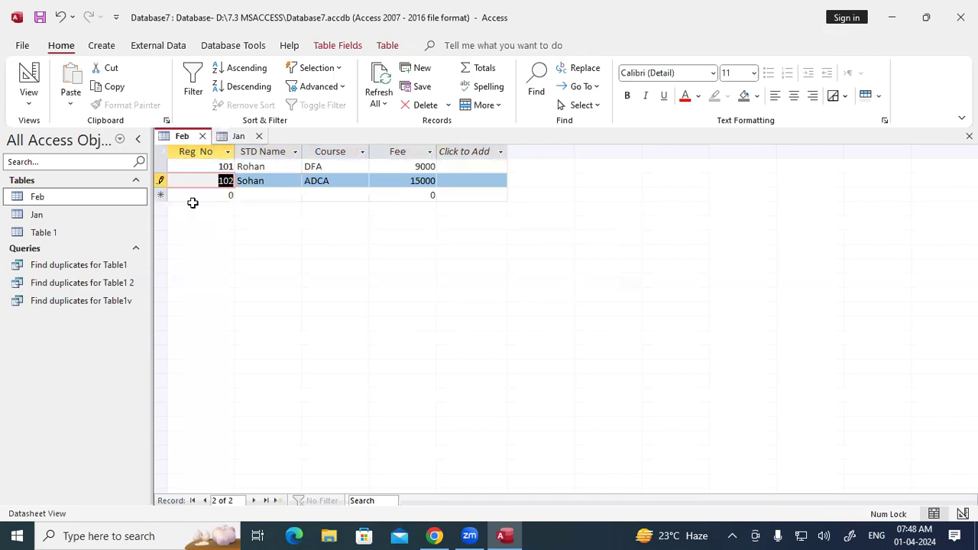
Step: Copy the 104 Ram record from Jan and paste it into Feb
{"action": "key", "text": "ctrl+F6"}
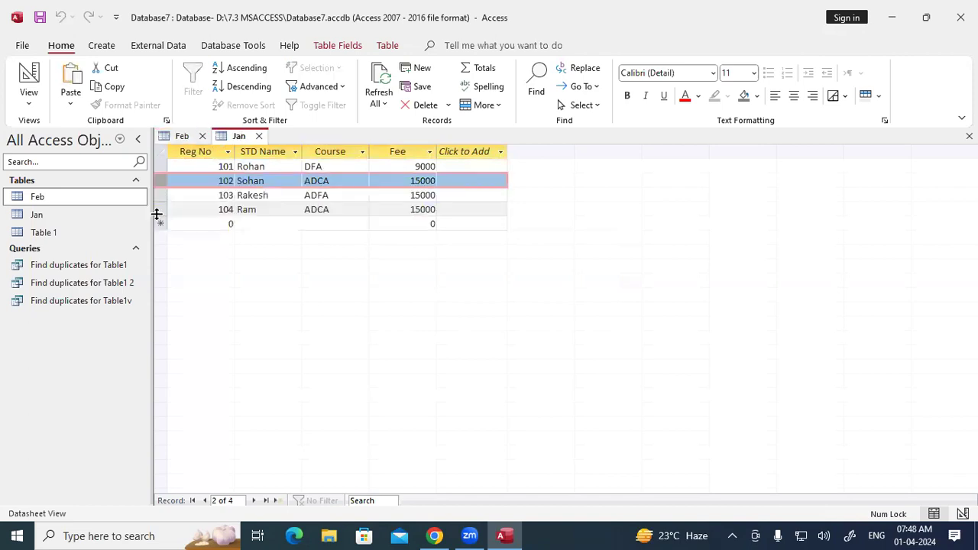
{"action": "left_click", "coordinate": [161, 207]}
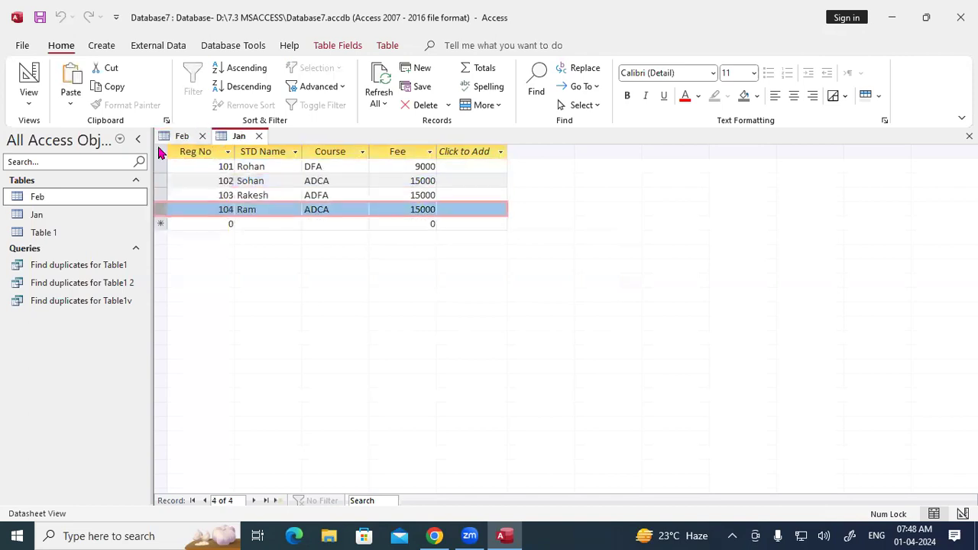
{"action": "left_click", "coordinate": [176, 138]}
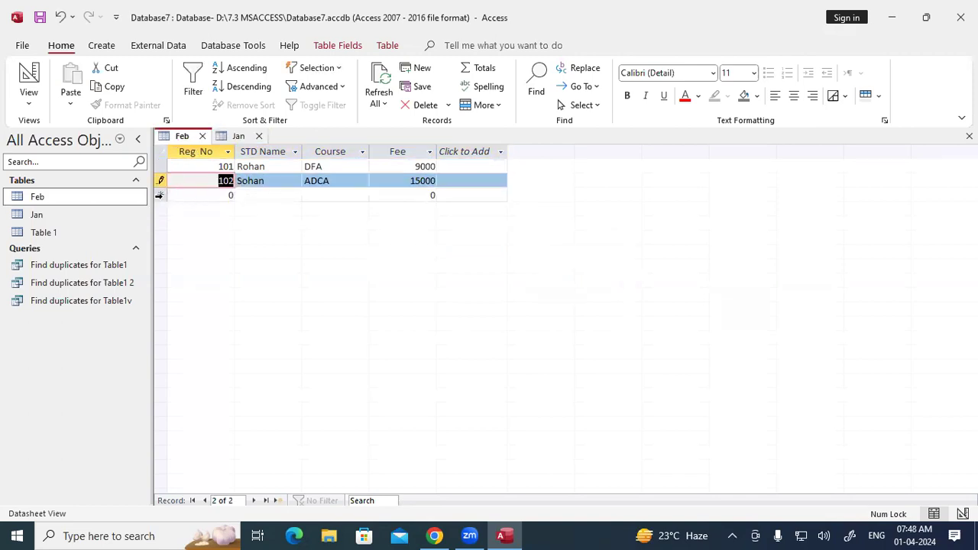
{"action": "left_click", "coordinate": [161, 196]}
{"action": "type", "text": "104\tRam\tADCA\t15000"}
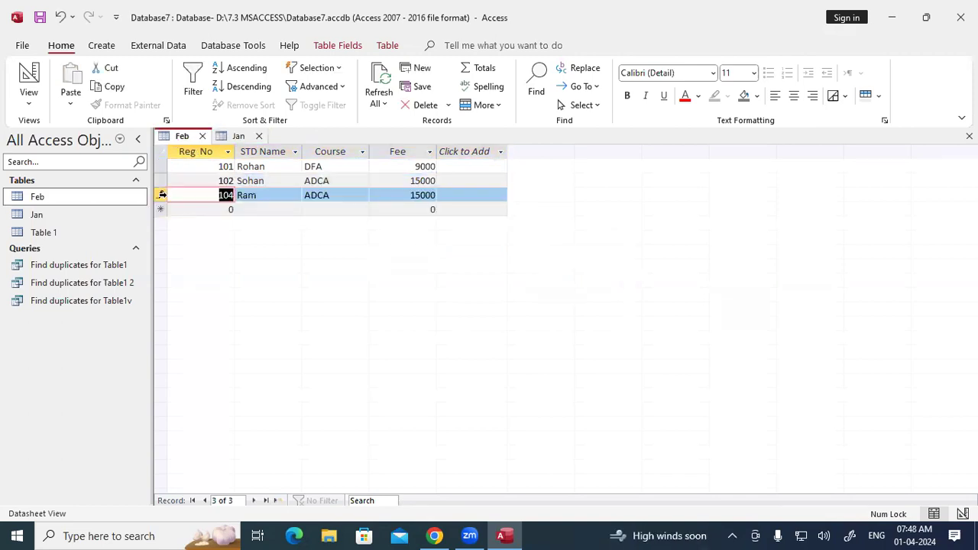
Step: Switch between the Jan and Feb tables to compare their records
{"action": "left_click", "coordinate": [236, 137]}
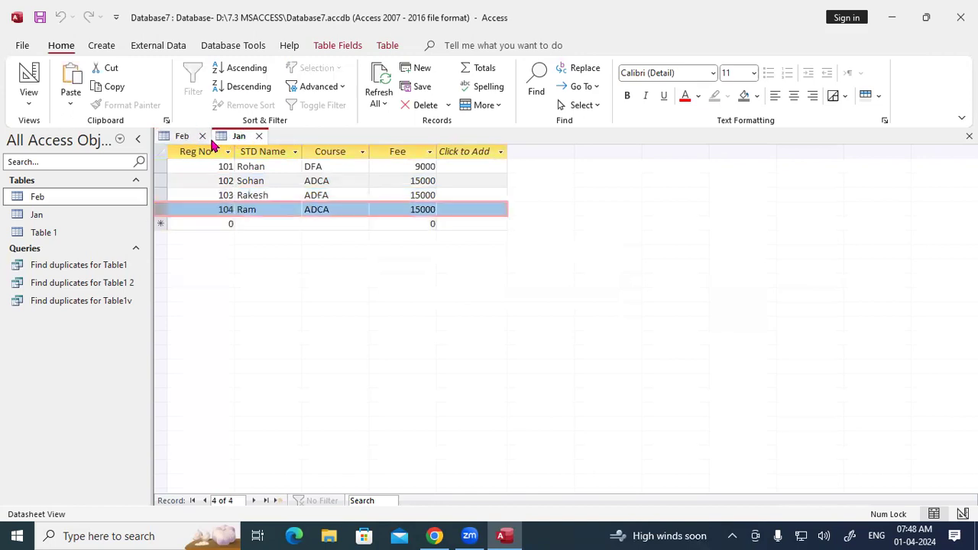
{"action": "left_click", "coordinate": [182, 138]}
{"action": "left_click", "coordinate": [240, 136]}
Step: Close Jan and Feb, reopen both to recheck, then Close All and show the Create ribbon
{"action": "left_click", "coordinate": [258, 136]}
{"action": "left_click", "coordinate": [202, 136]}
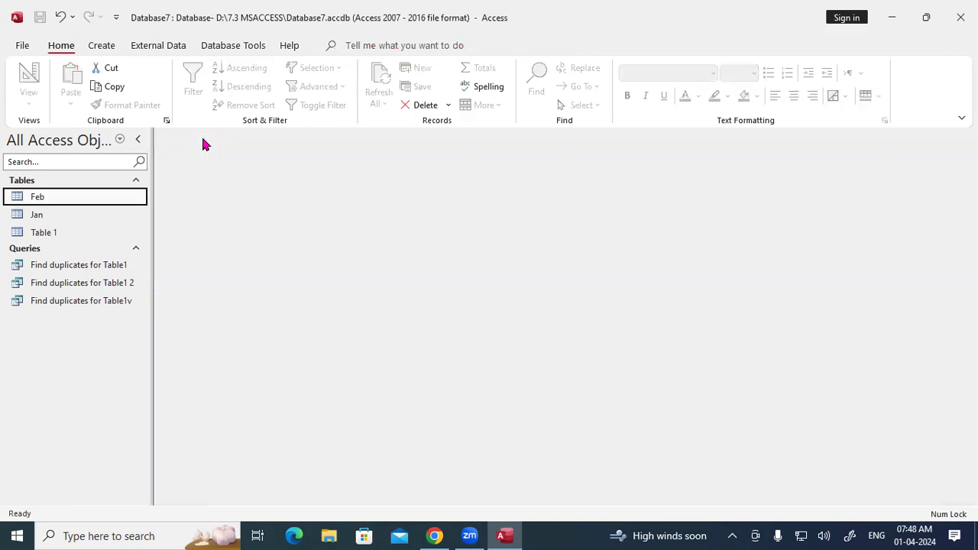
{"action": "double_click", "coordinate": [41, 216]}
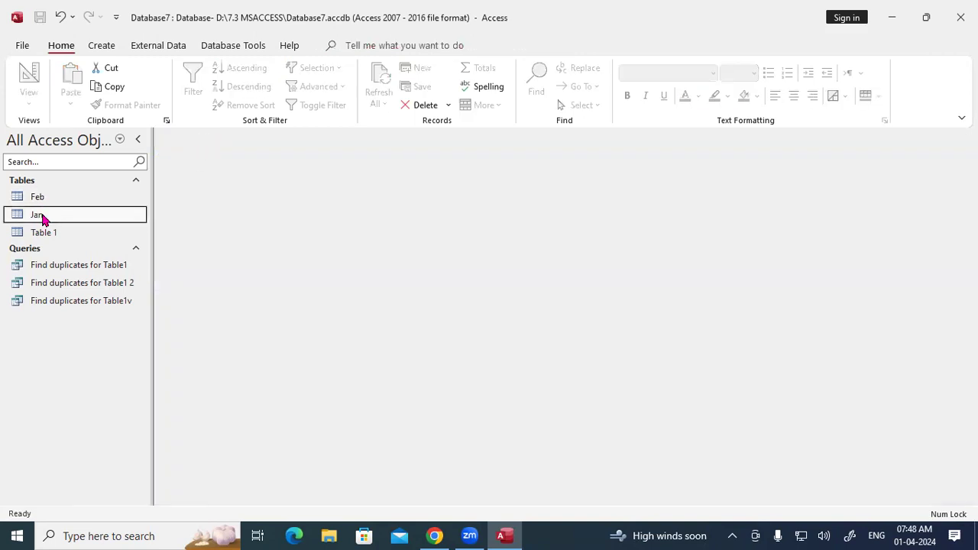
{"action": "double_click", "coordinate": [38, 197]}
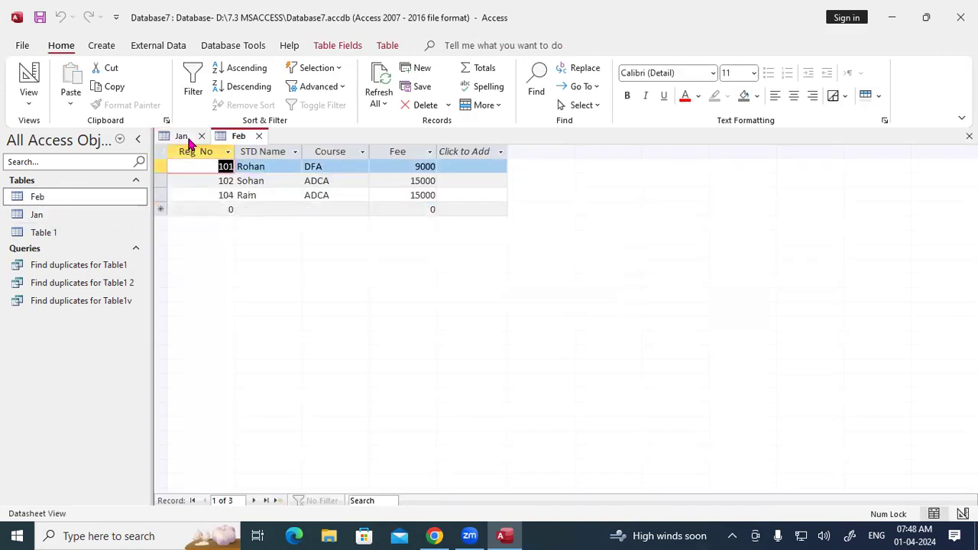
{"action": "right_click", "coordinate": [181, 137]}
{"action": "left_click", "coordinate": [214, 193]}
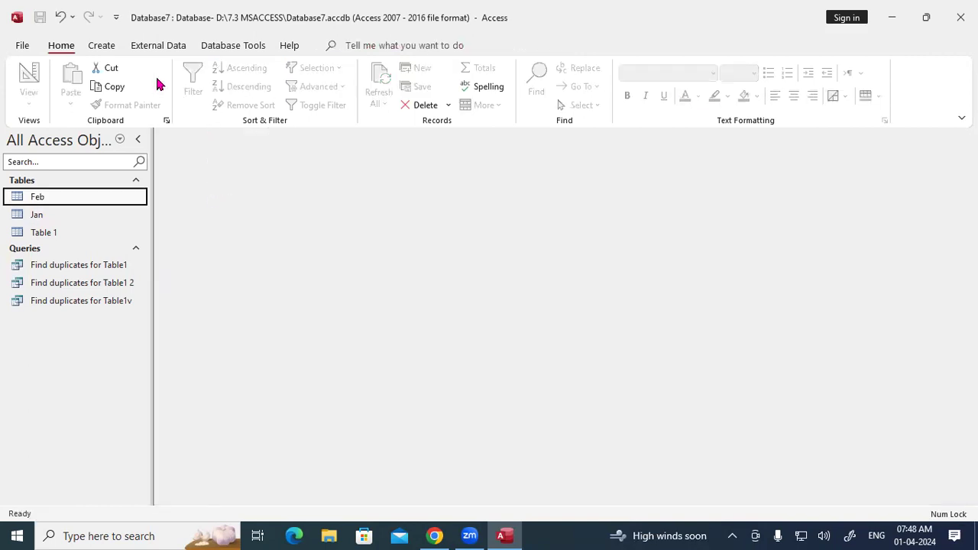
{"action": "left_click", "coordinate": [96, 51]}
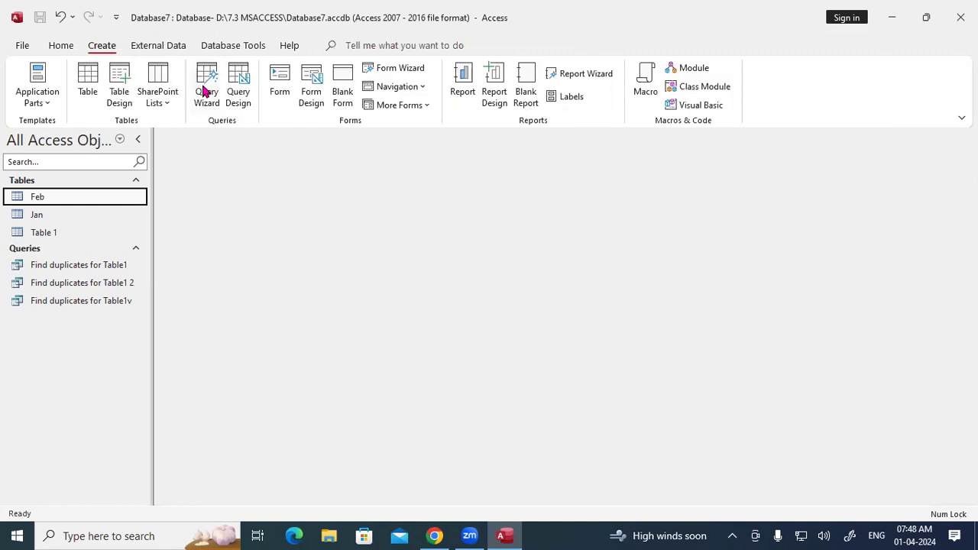
Step: Start the Find Unmatched Query Wizard with Jan as results table and Feb as related table
{"action": "left_click", "coordinate": [206, 84]}
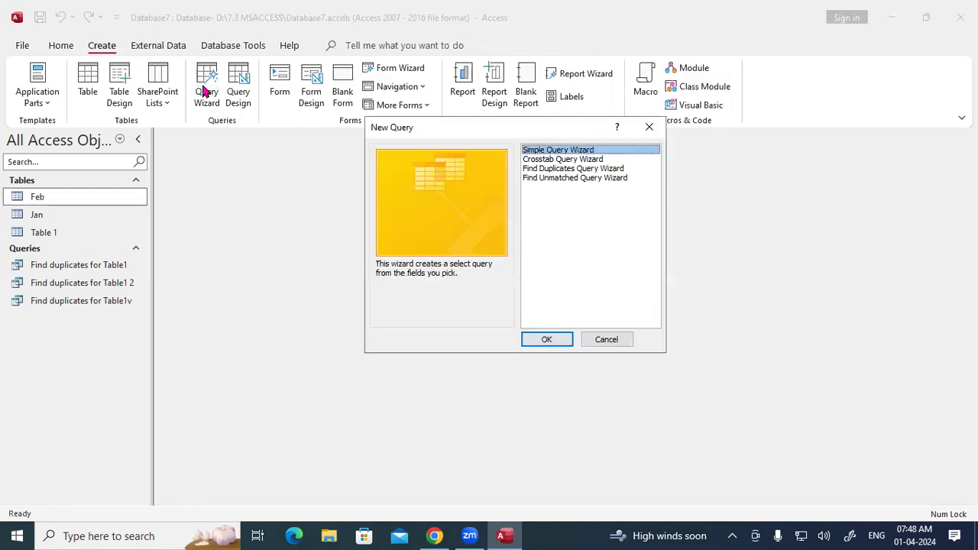
{"action": "left_click", "coordinate": [562, 178]}
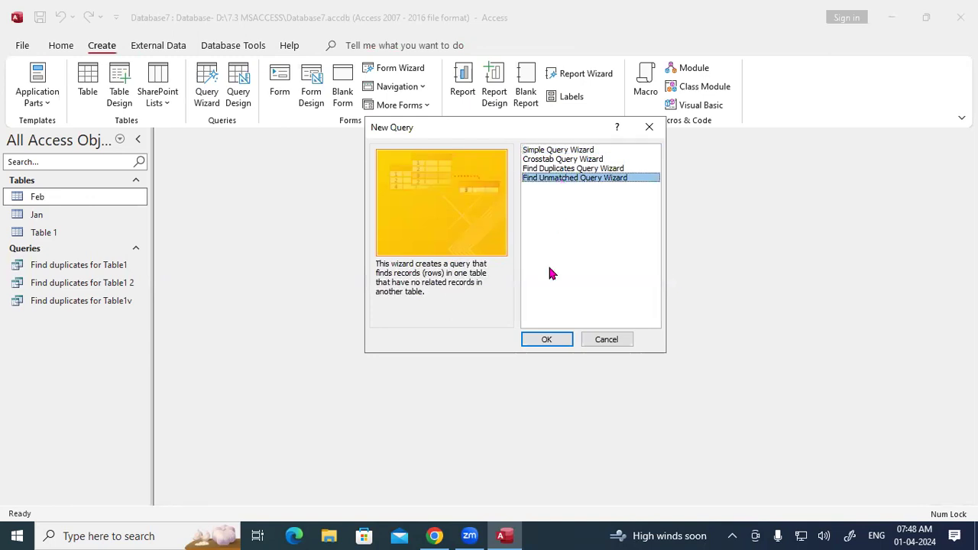
{"action": "left_click", "coordinate": [546, 346]}
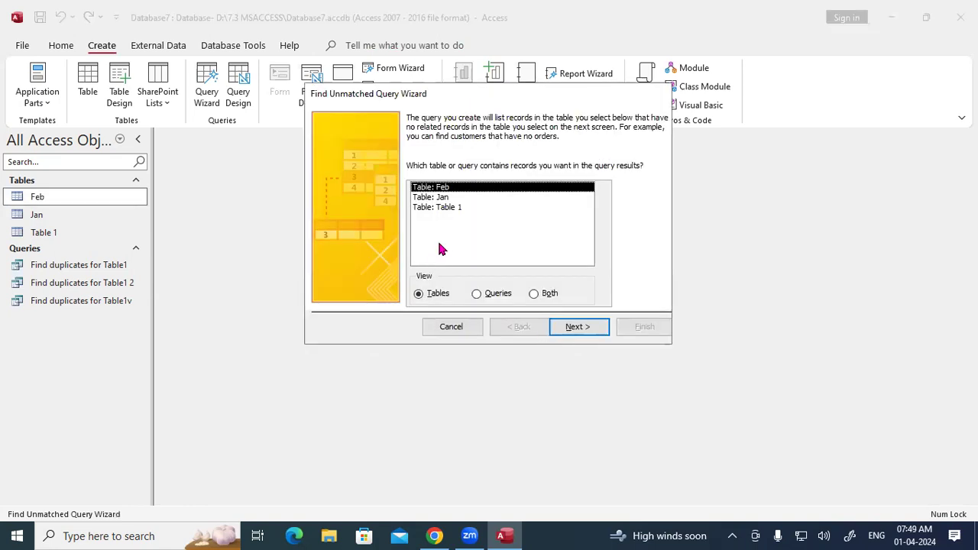
{"action": "left_click", "coordinate": [441, 198]}
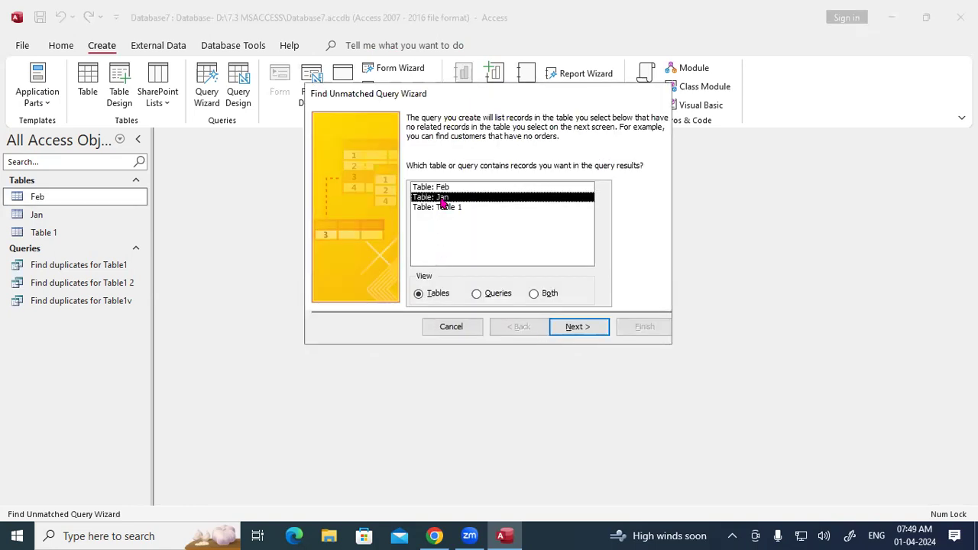
{"action": "left_click", "coordinate": [578, 327]}
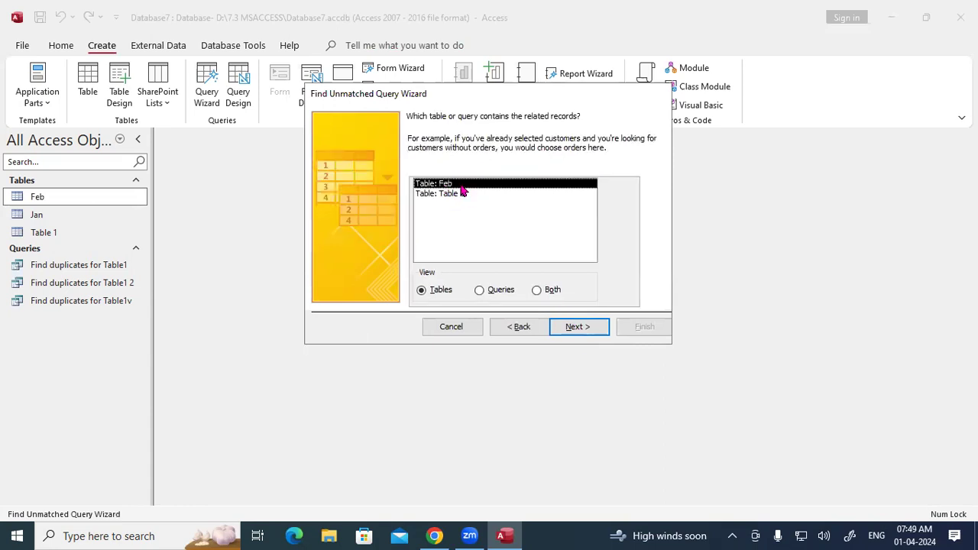
{"action": "left_click", "coordinate": [576, 332]}
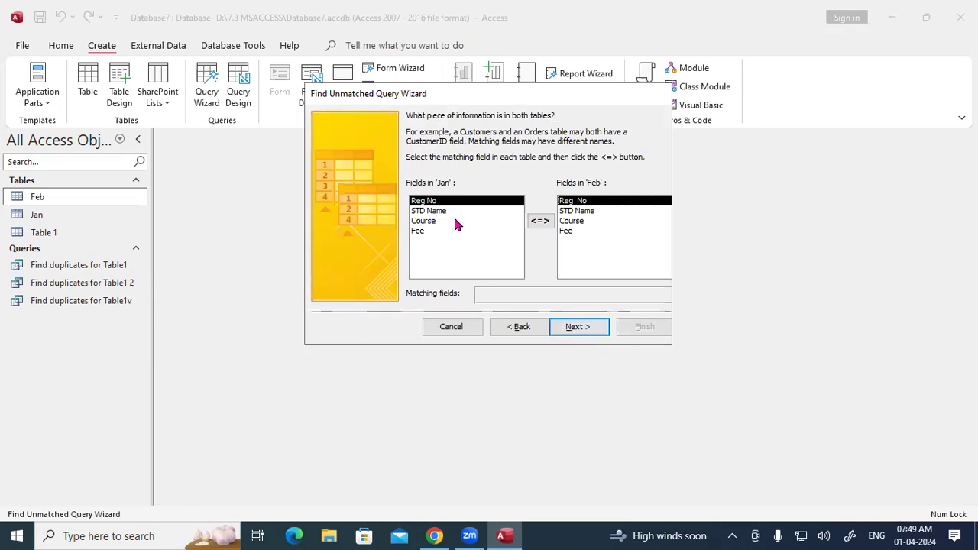
Step: Match Jan and Feb on Reg No and add Reg No, STD Name, Course and Fee to the results
{"action": "left_click", "coordinate": [569, 214]}
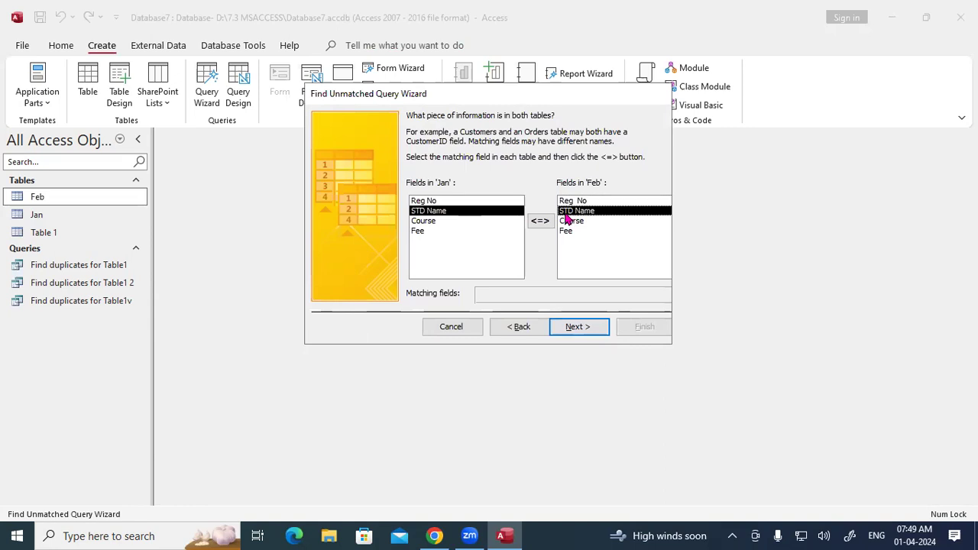
{"action": "left_click", "coordinate": [483, 201]}
{"action": "left_click", "coordinate": [580, 202]}
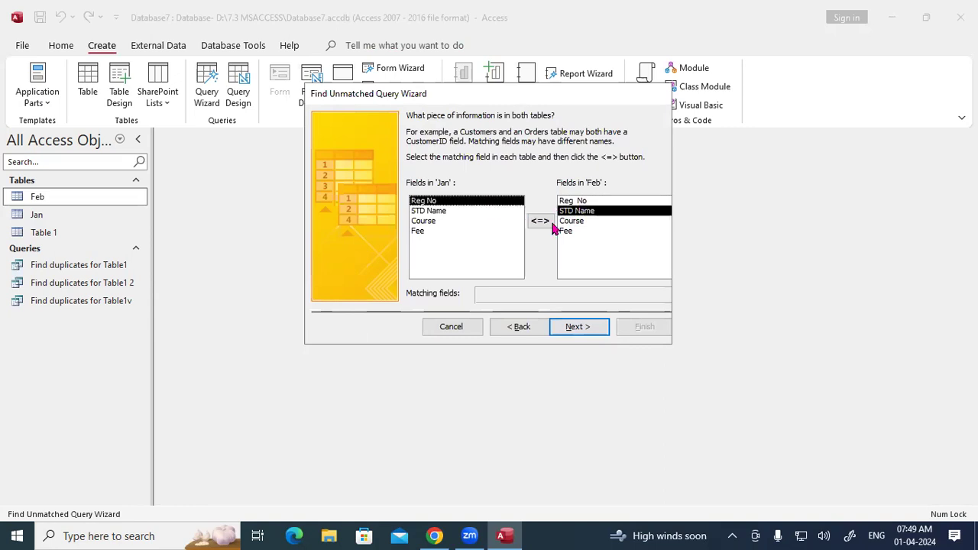
{"action": "left_click", "coordinate": [540, 221]}
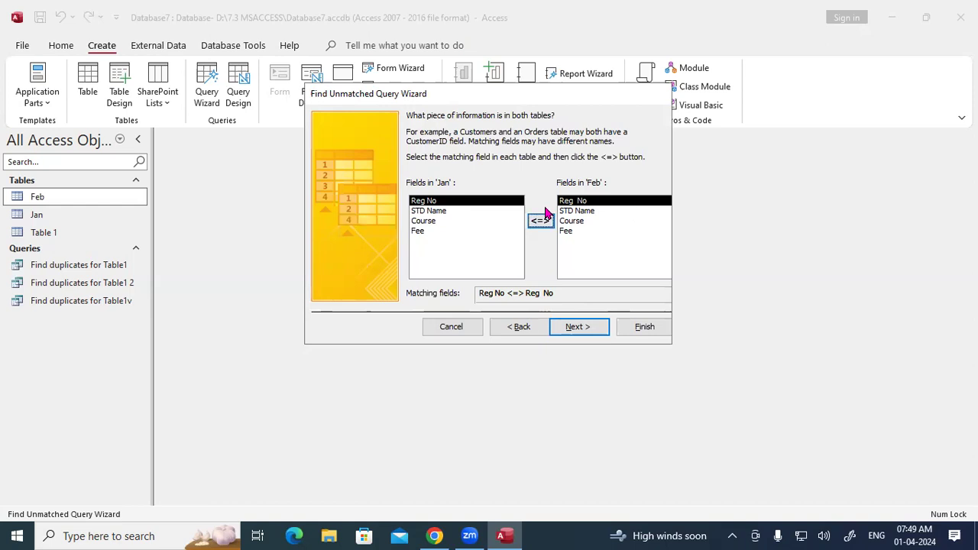
{"action": "left_click", "coordinate": [580, 327]}
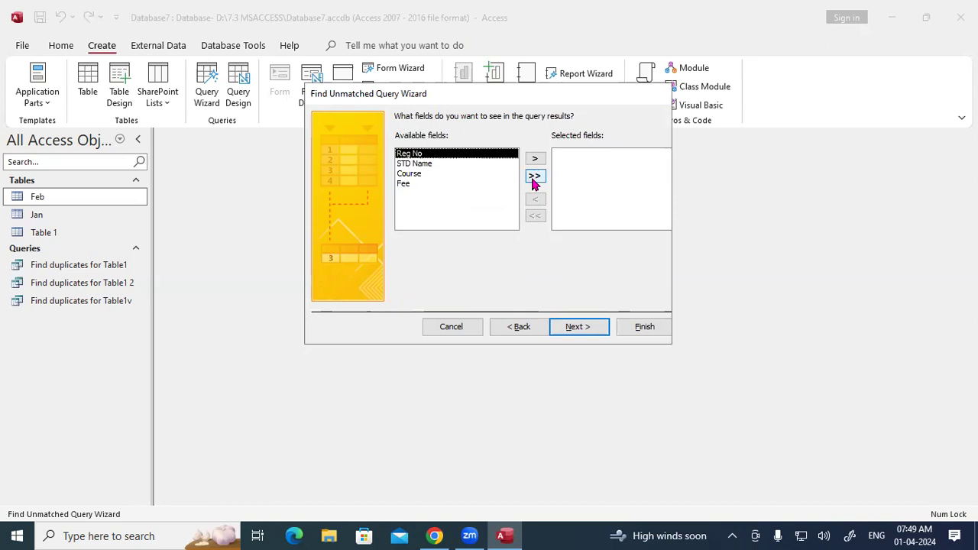
{"action": "left_click", "coordinate": [533, 179]}
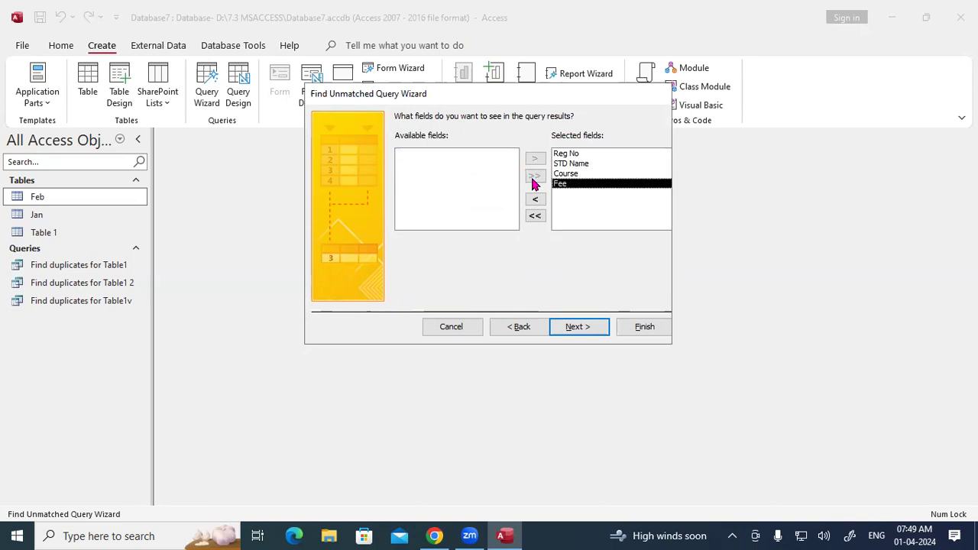
{"action": "left_click", "coordinate": [584, 330]}
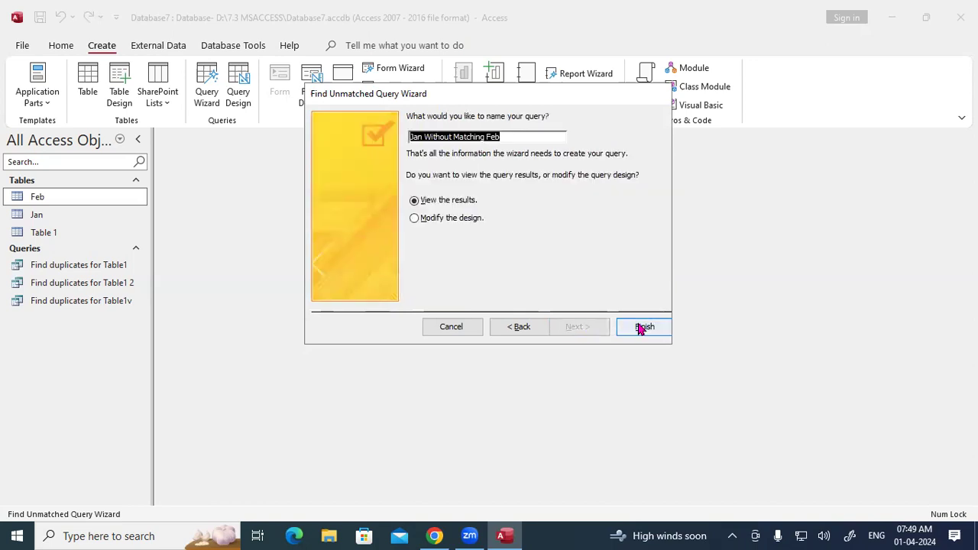
Step: Finish the query showing record 103, compare it against Jan and Feb, then close all three tabs
{"action": "left_click", "coordinate": [640, 329]}
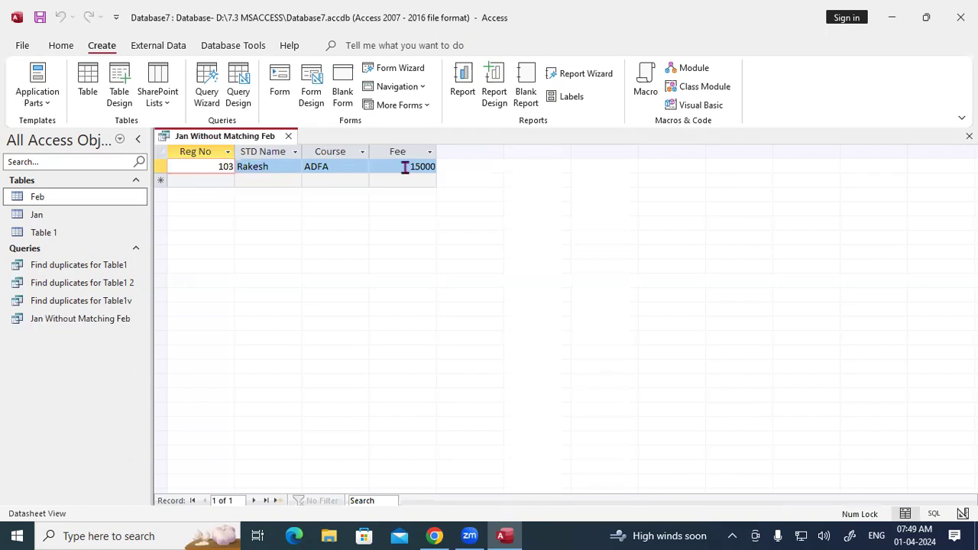
{"action": "double_click", "coordinate": [59, 214]}
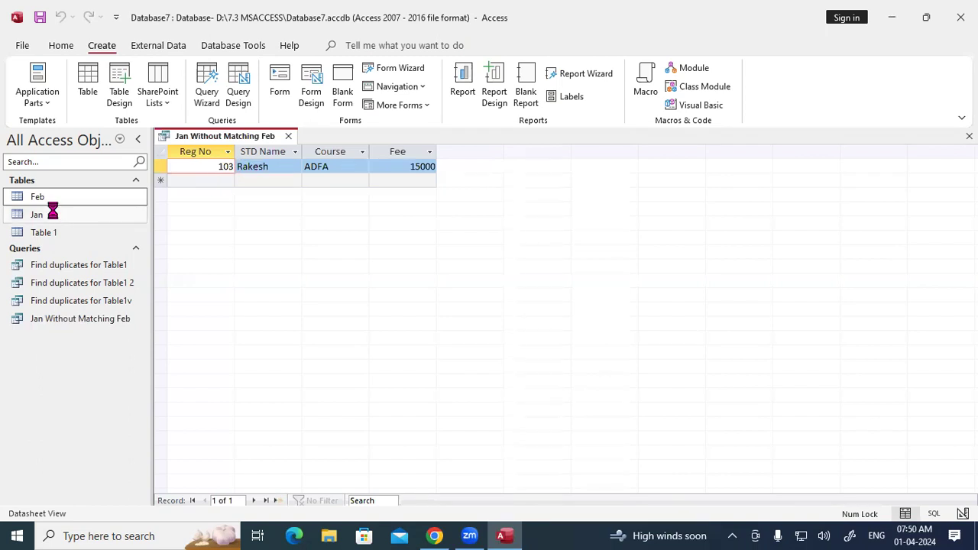
{"action": "double_click", "coordinate": [55, 200]}
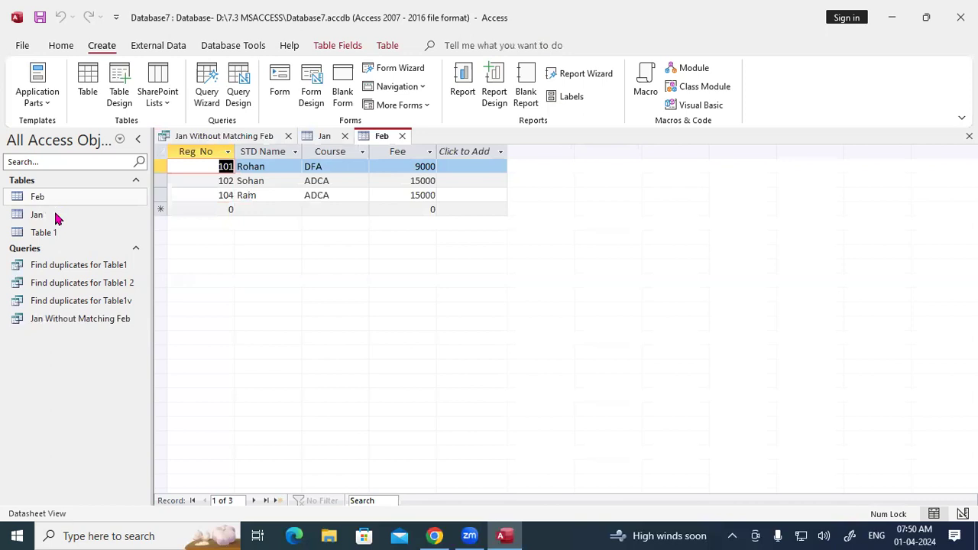
{"action": "left_click", "coordinate": [57, 213]}
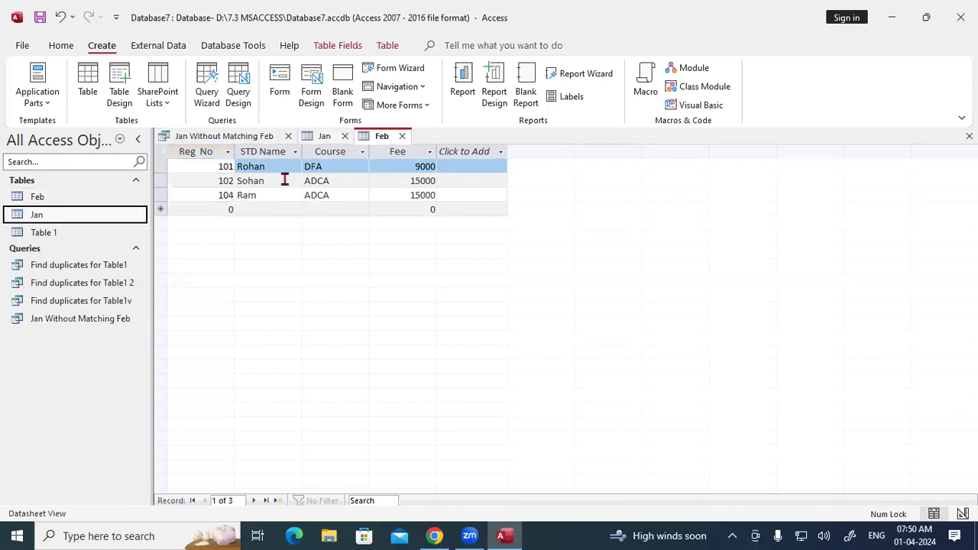
{"action": "key", "text": "Return"}
{"action": "left_click", "coordinate": [380, 137]}
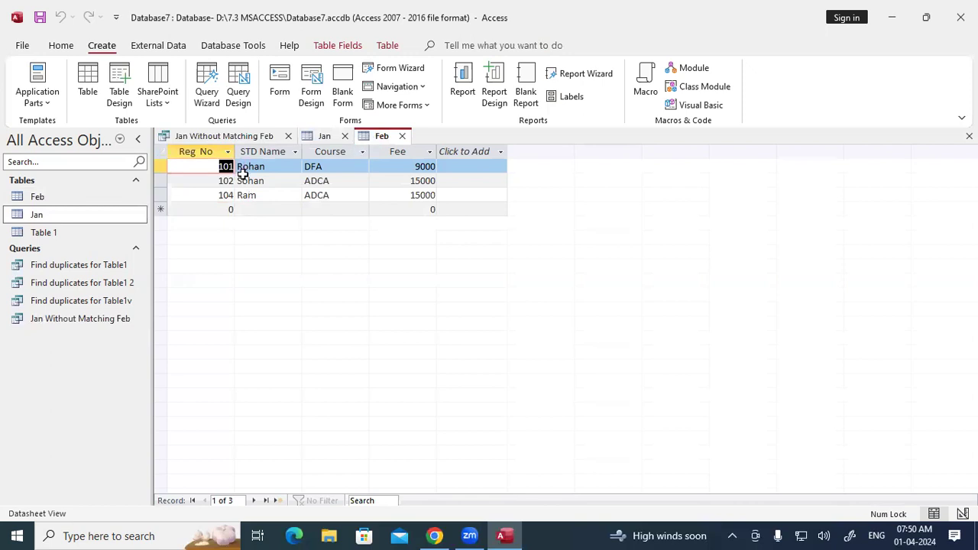
{"action": "left_click", "coordinate": [263, 141]}
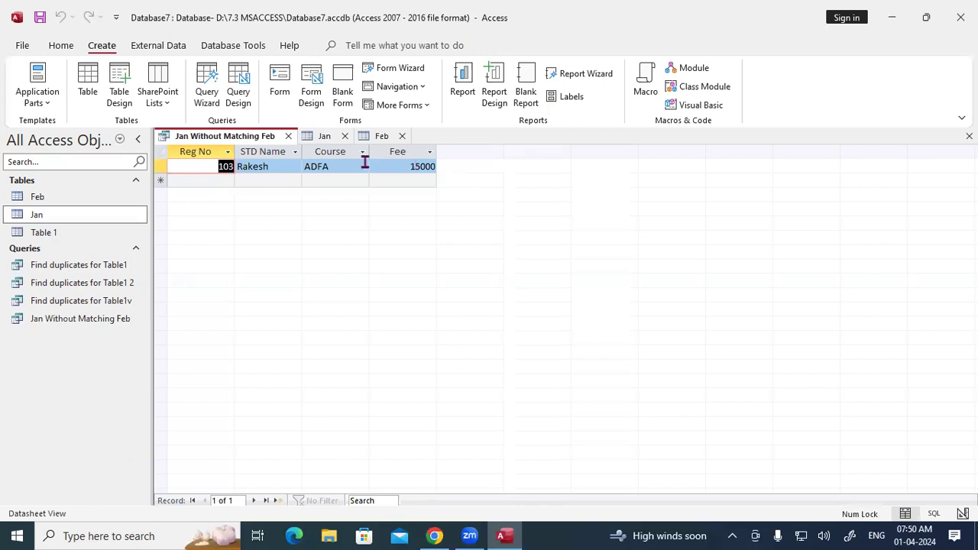
{"action": "left_click", "coordinate": [288, 136]}
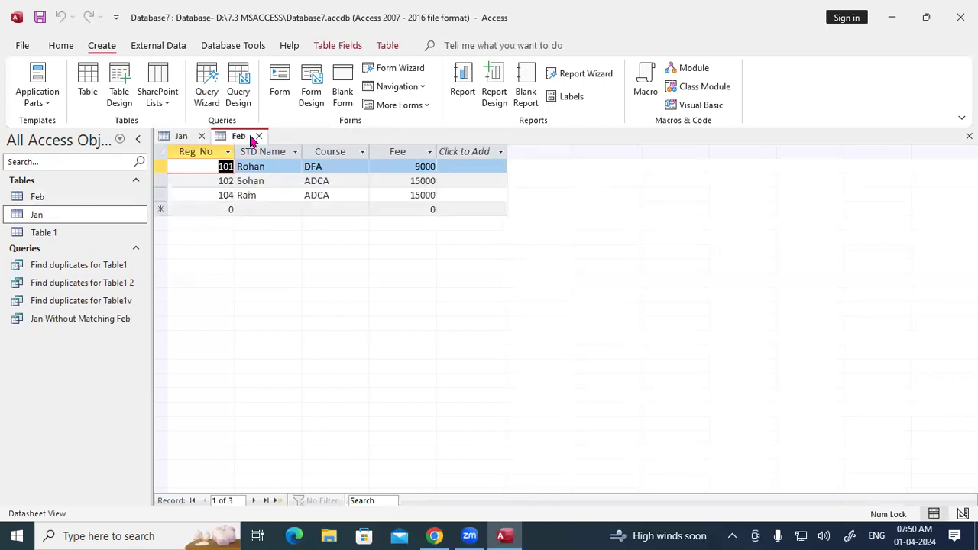
{"action": "left_click", "coordinate": [255, 136]}
{"action": "left_click", "coordinate": [203, 136]}
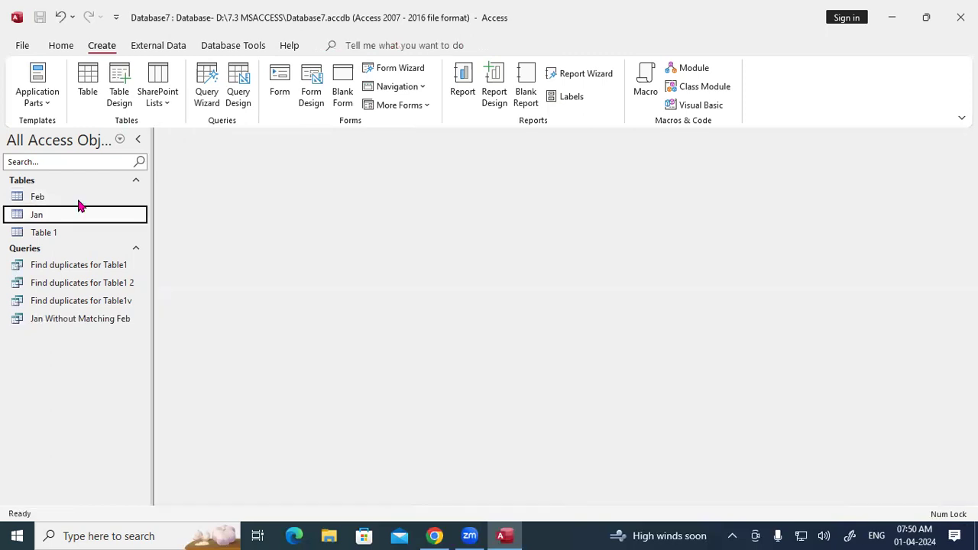
{"action": "double_click", "coordinate": [55, 220]}
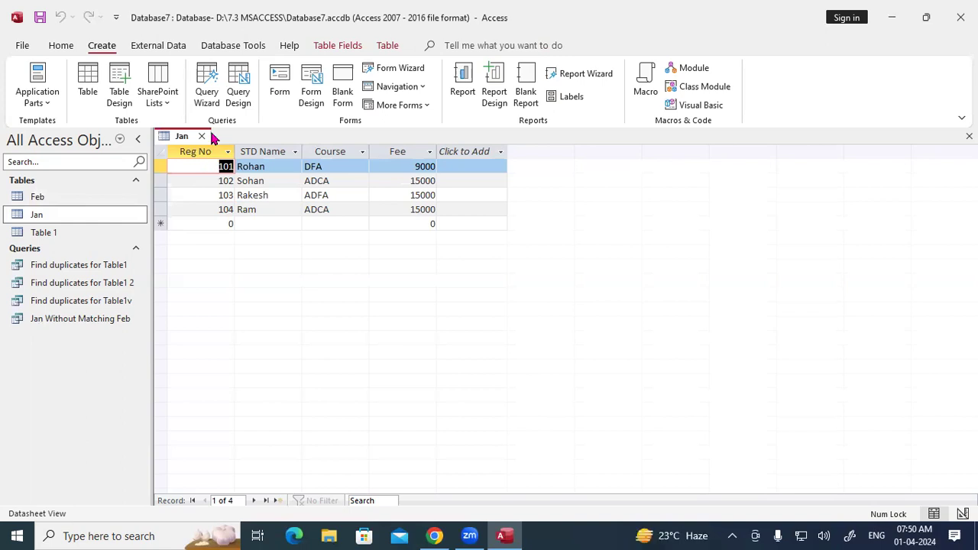
{"action": "key", "text": "ctrl+w"}
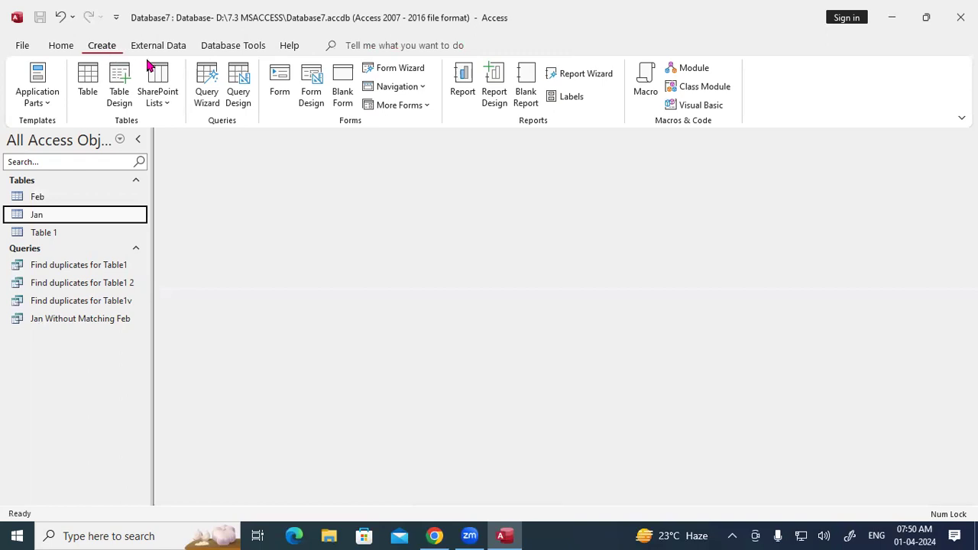
Step: Start a new Find Unmatched Query Wizard with Jan and Feb, matching on STD Name
{"action": "left_click", "coordinate": [214, 90]}
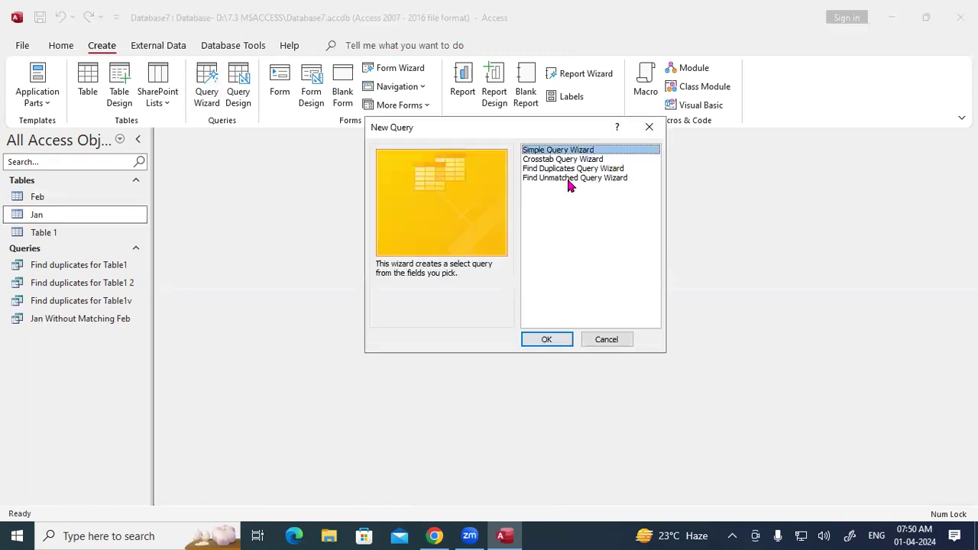
{"action": "left_click", "coordinate": [569, 178]}
{"action": "left_click", "coordinate": [559, 339]}
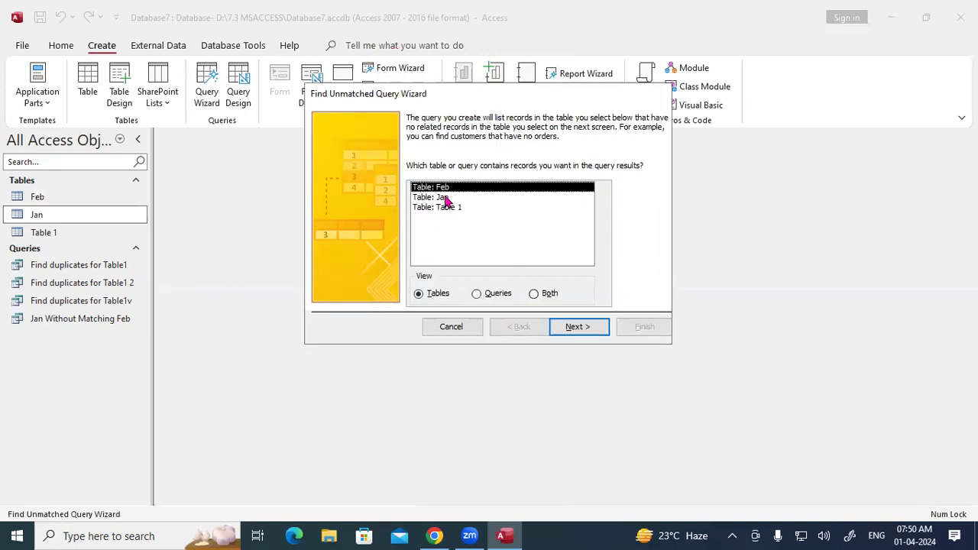
{"action": "left_click", "coordinate": [449, 200]}
{"action": "left_click", "coordinate": [571, 329]}
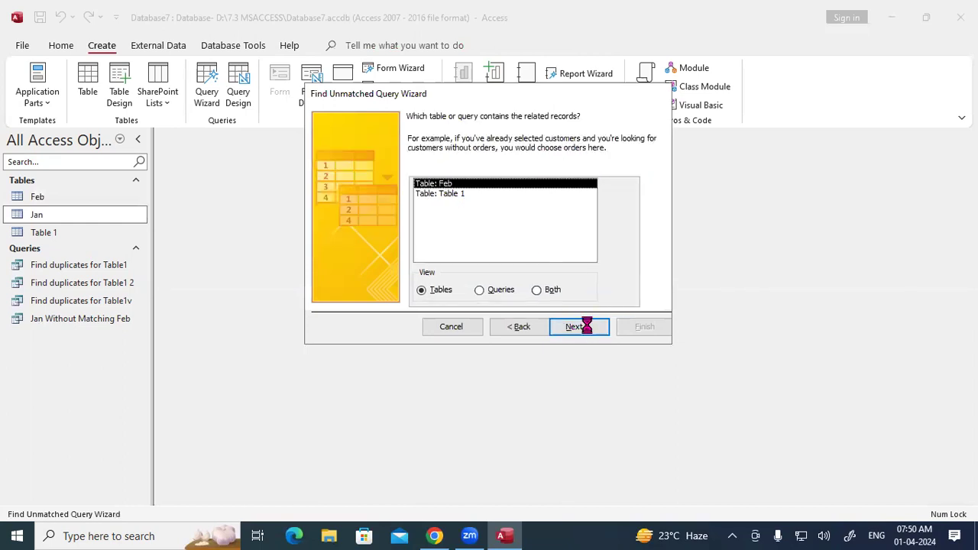
{"action": "left_click", "coordinate": [588, 328]}
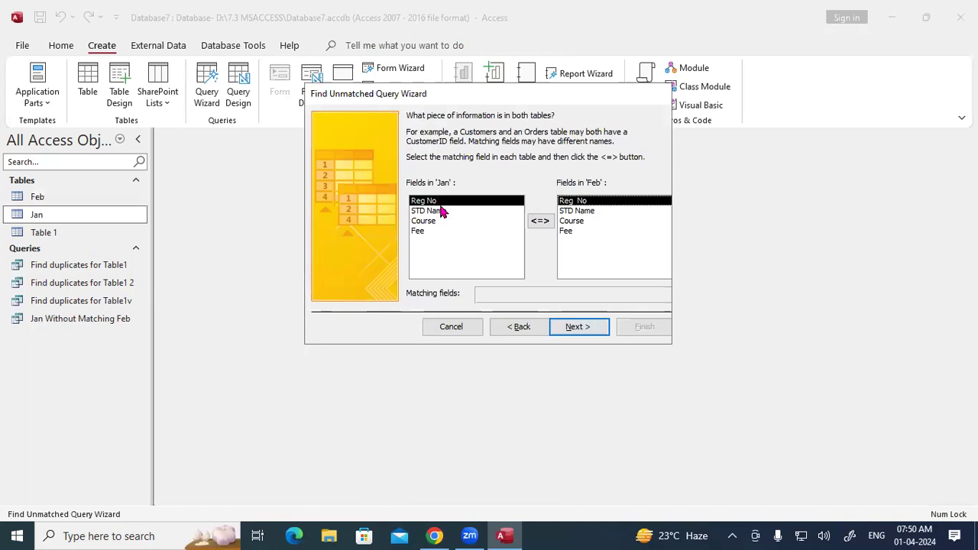
{"action": "left_click", "coordinate": [565, 212]}
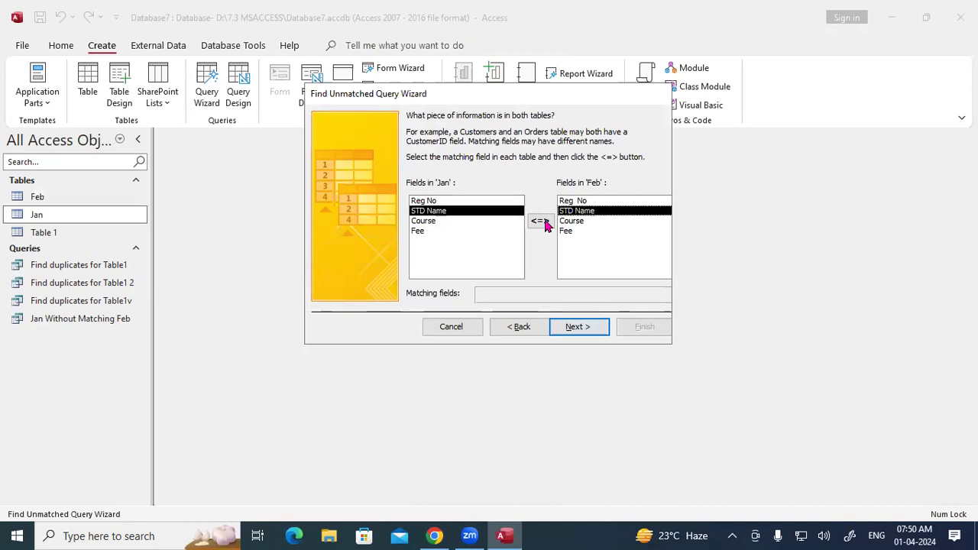
{"action": "left_click", "coordinate": [540, 221]}
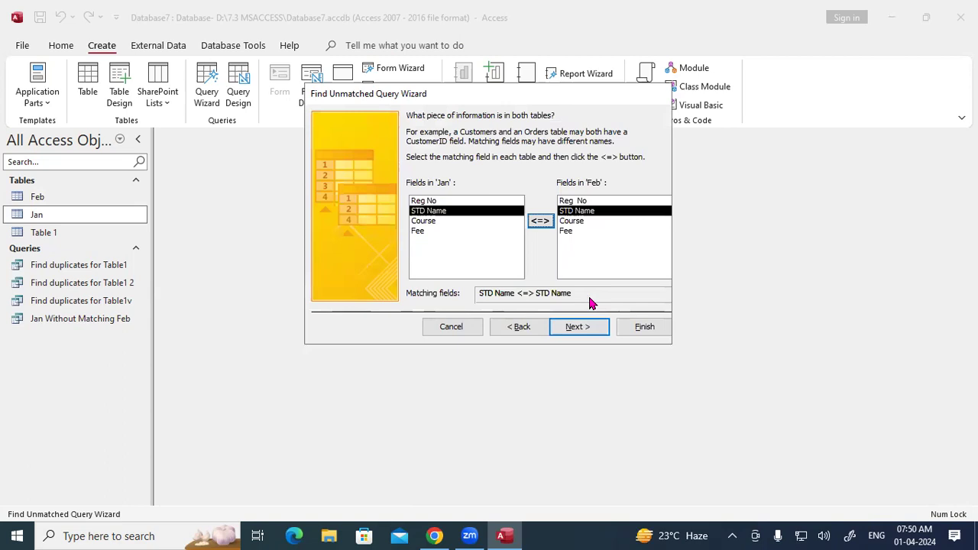
Step: Add all four fields, overwrite Jan Without Matching Feb, and close its record 103 result
{"action": "left_click", "coordinate": [589, 330]}
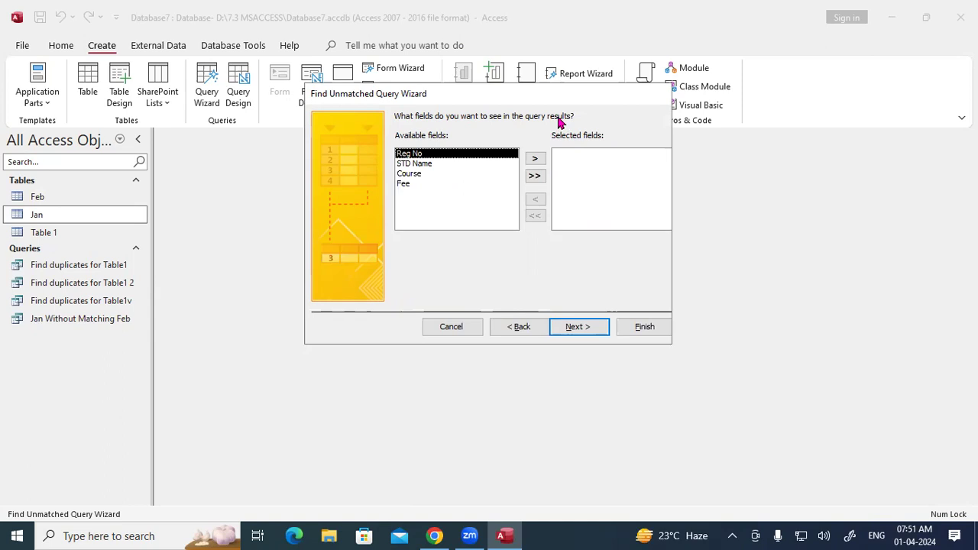
{"action": "left_click", "coordinate": [416, 165]}
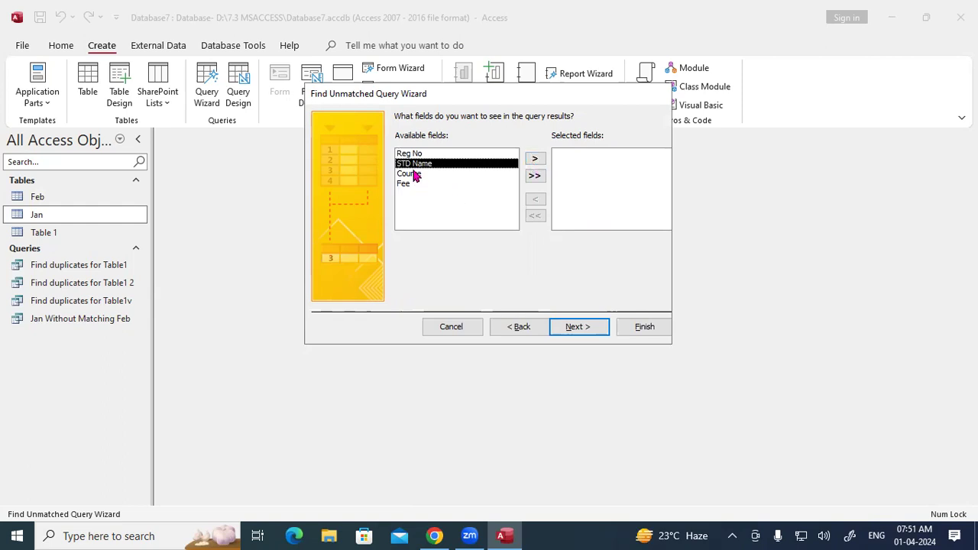
{"action": "left_click", "coordinate": [532, 178]}
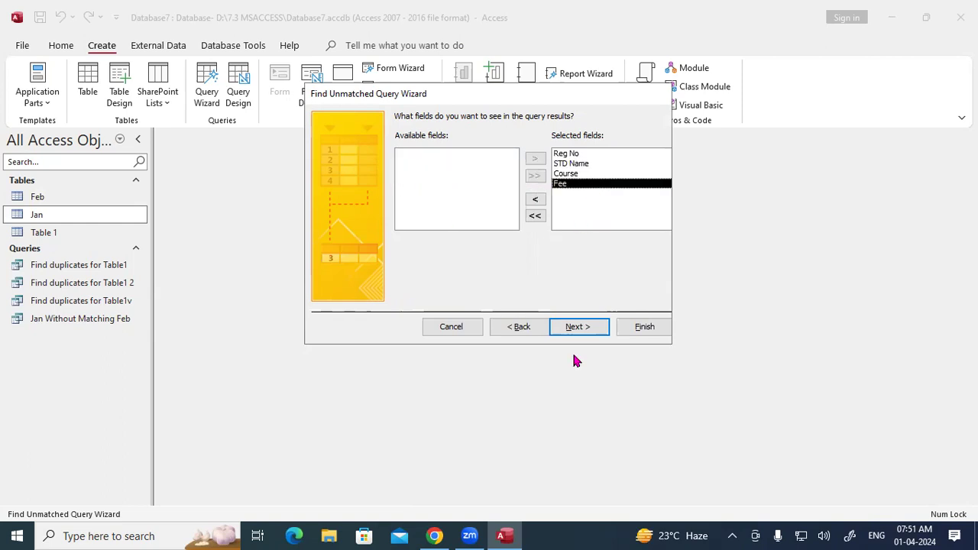
{"action": "left_click", "coordinate": [578, 327]}
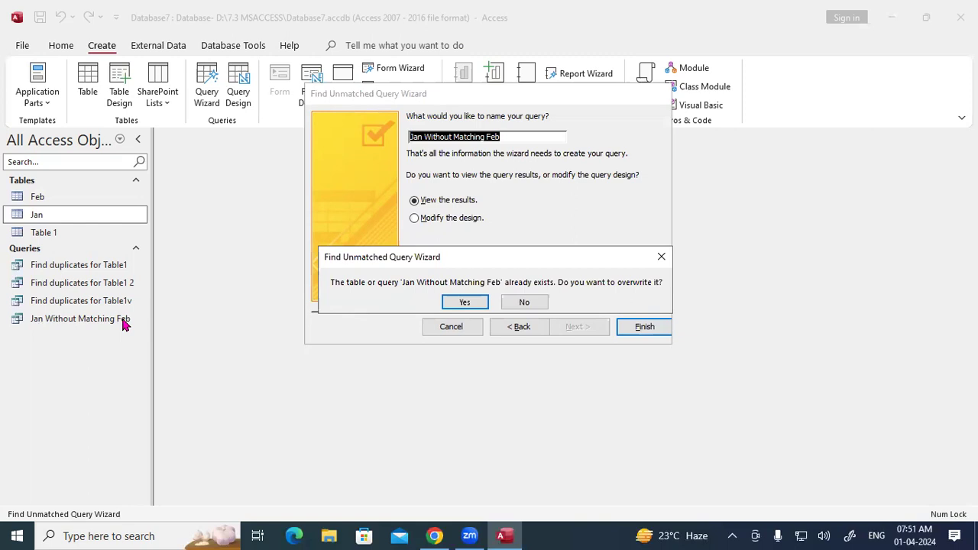
{"action": "left_click", "coordinate": [450, 301]}
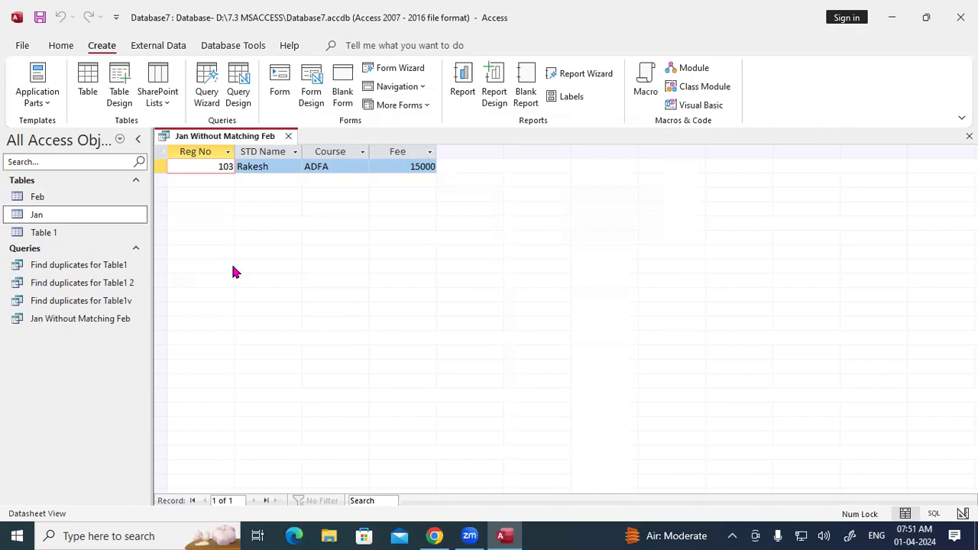
{"action": "left_click", "coordinate": [288, 136]}
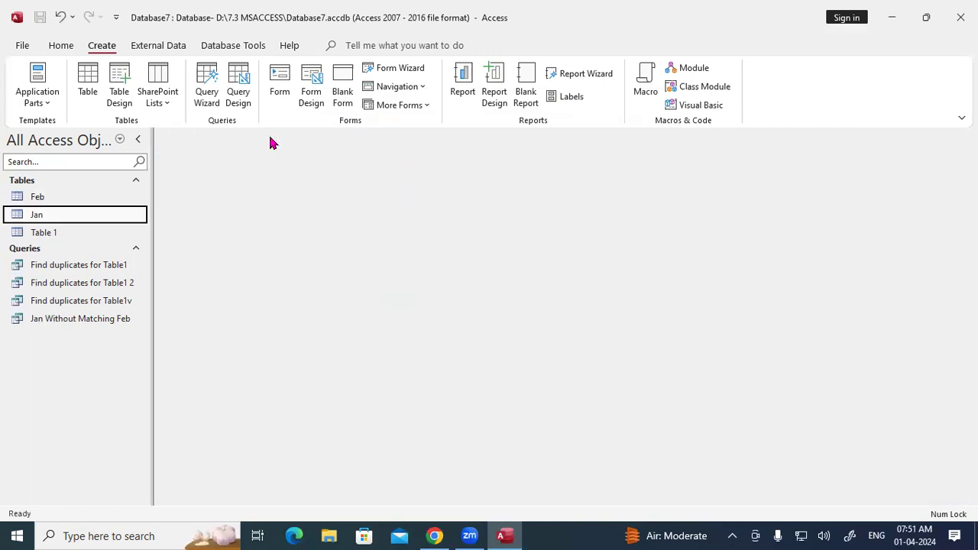
Step: Add record 105 Roshan with course DFA and fee 9000 to the Feb table
{"action": "left_click", "coordinate": [46, 198]}
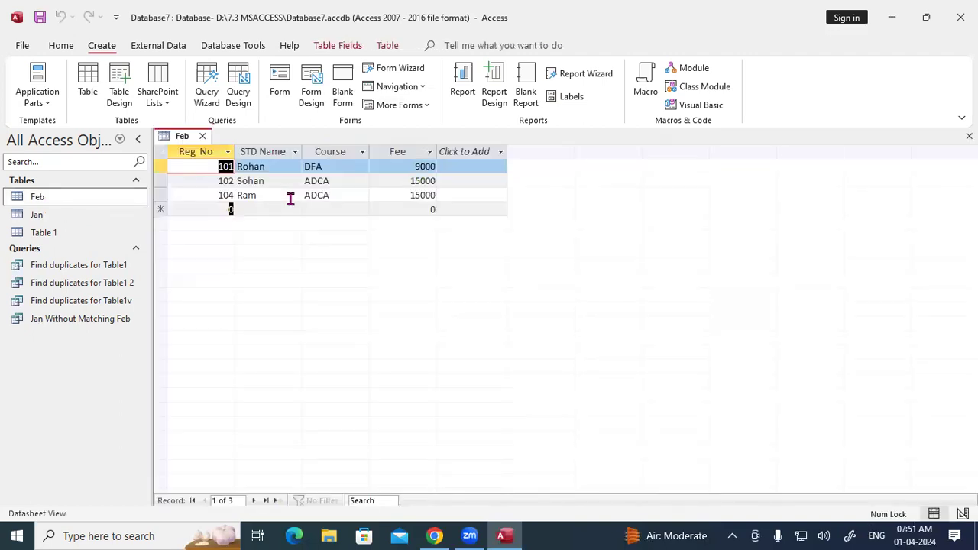
{"action": "type", "text": "105"}
{"action": "key", "text": "Tab"}
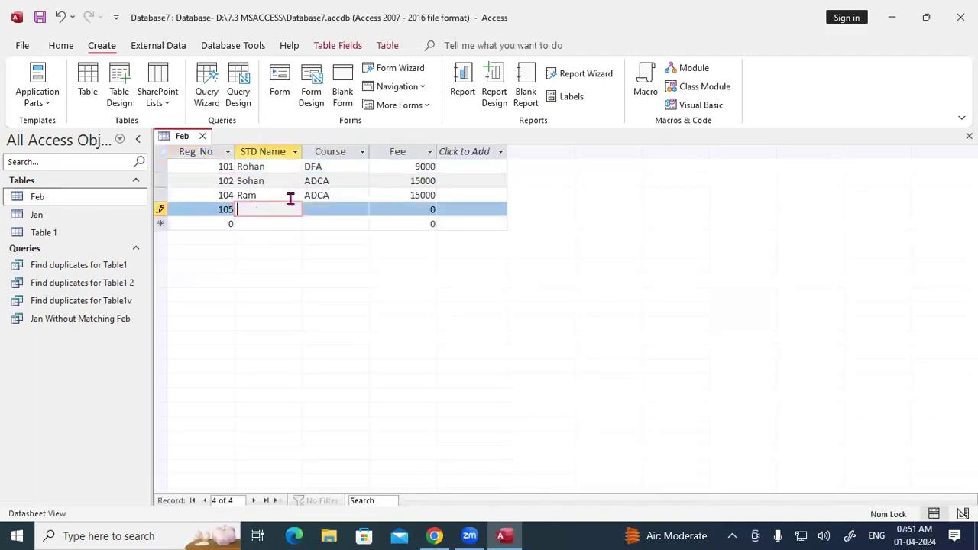
{"action": "type", "text": "Roshan"}
{"action": "key", "text": "Tab"}
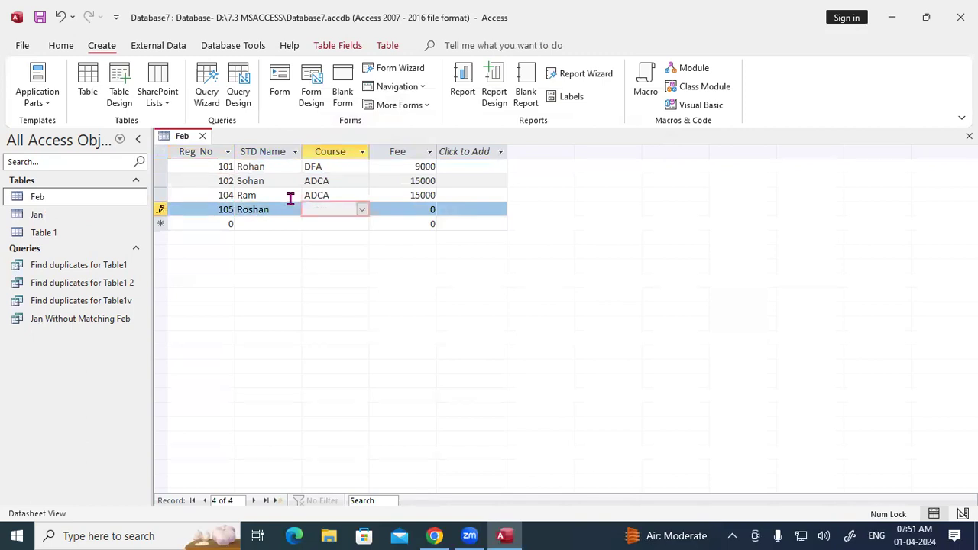
{"action": "type", "text": "DFA"}
{"action": "key", "text": "Tab"}
{"action": "type", "text": "9000"}
{"action": "key", "text": "Tab"}
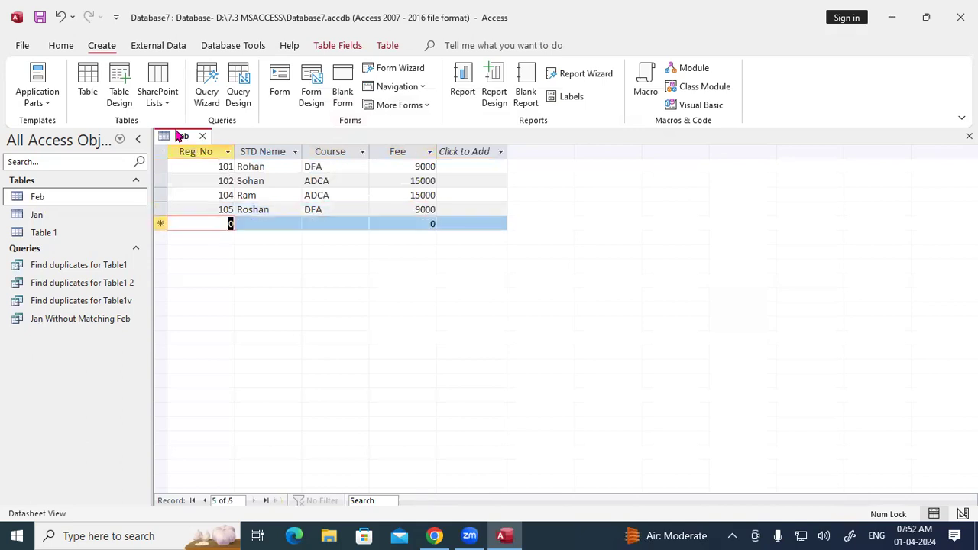
Step: Open Jan, compare its records with Feb's, then close both tables
{"action": "right_click", "coordinate": [180, 135]}
{"action": "left_click", "coordinate": [40, 214]}
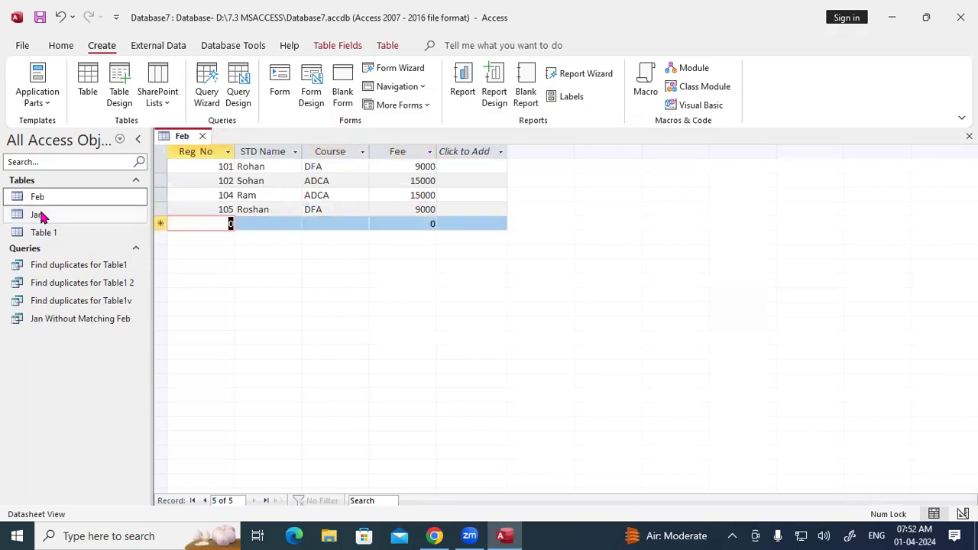
{"action": "double_click", "coordinate": [39, 215]}
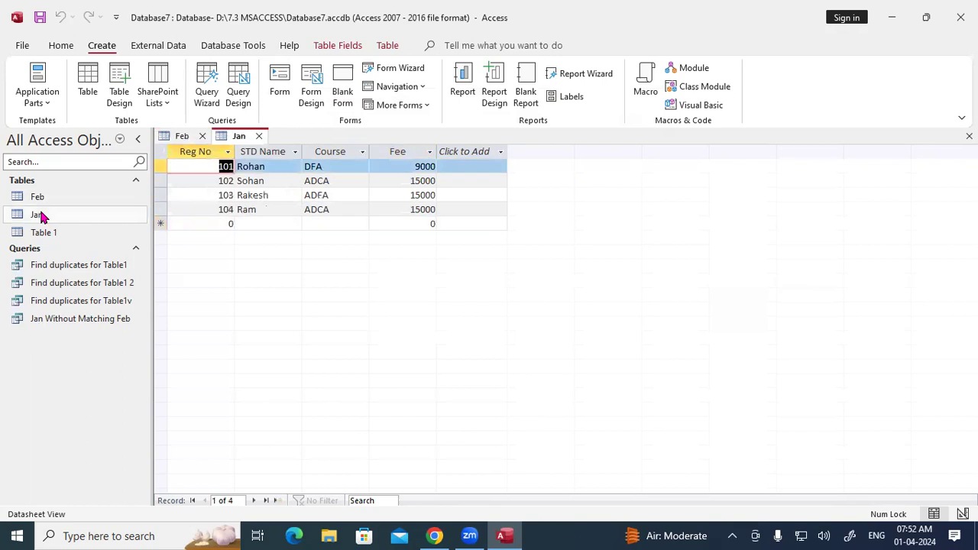
{"action": "left_click", "coordinate": [187, 136]}
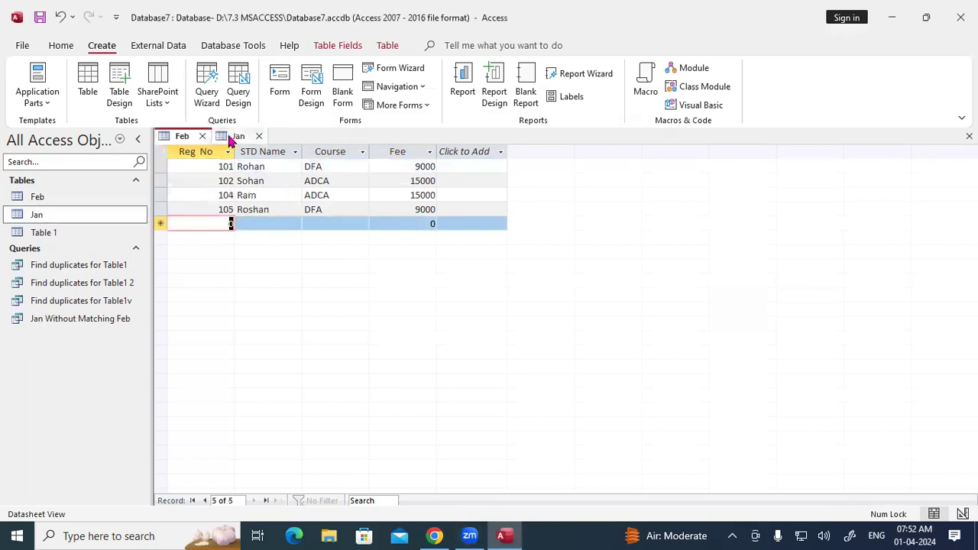
{"action": "left_click", "coordinate": [232, 138]}
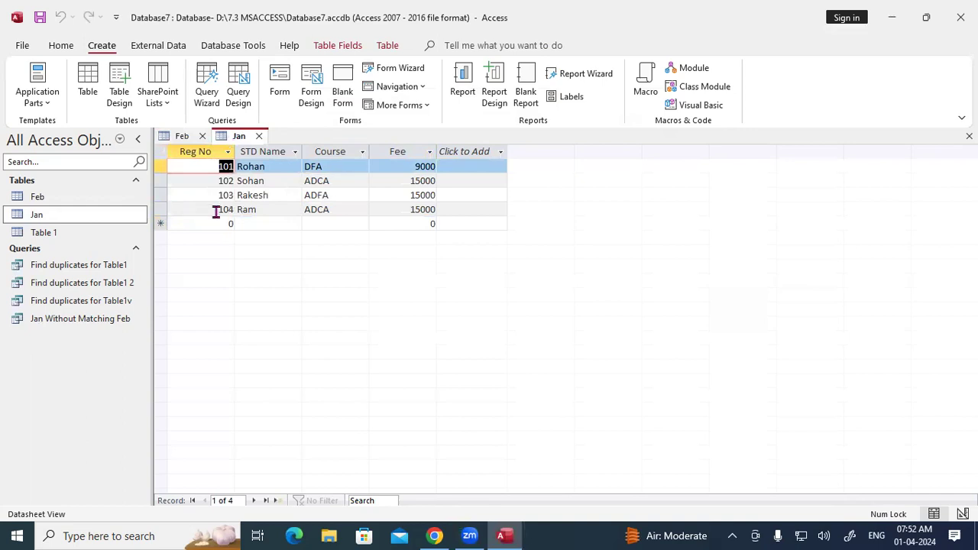
{"action": "left_click", "coordinate": [258, 138]}
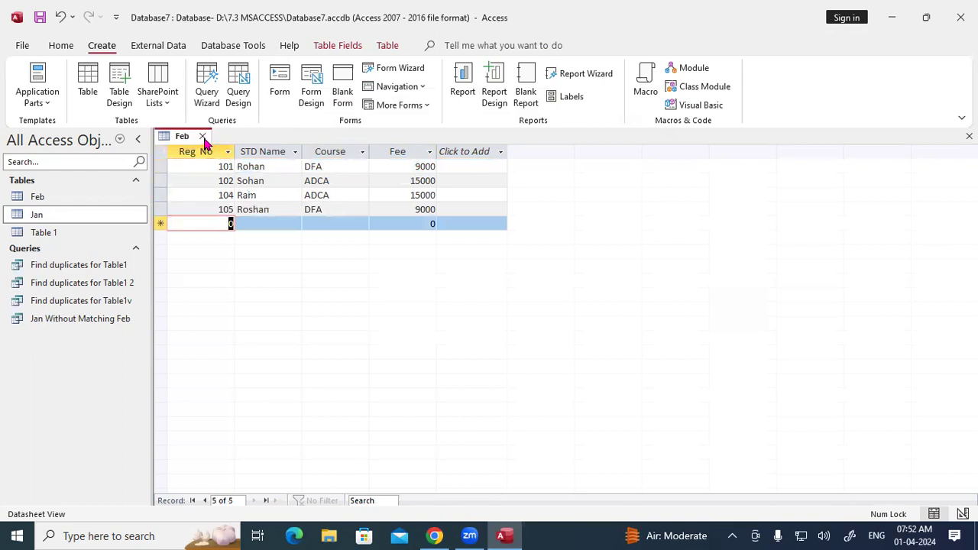
{"action": "left_click", "coordinate": [203, 137]}
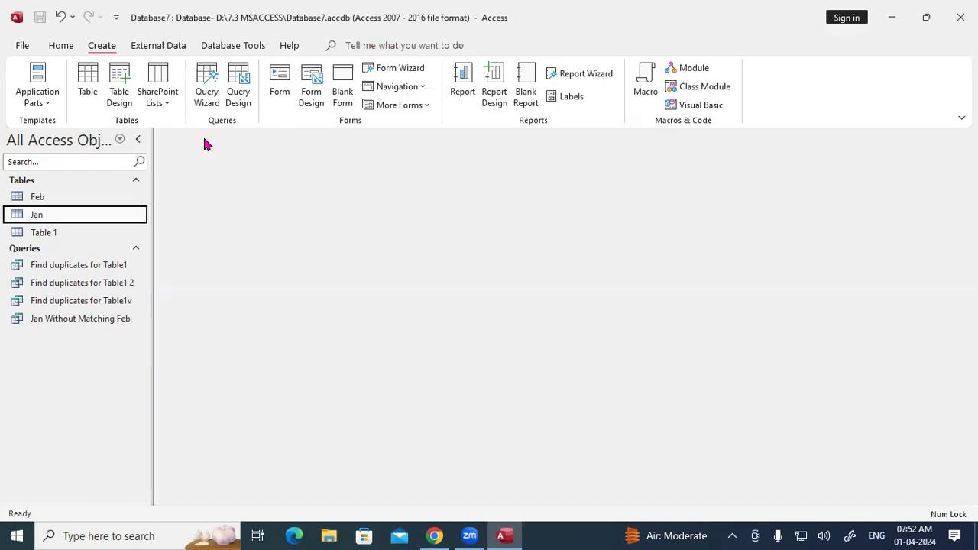
Step: Start a Find Unmatched Query Wizard listing Jan against Feb, linked on Reg No
{"action": "left_click", "coordinate": [205, 81]}
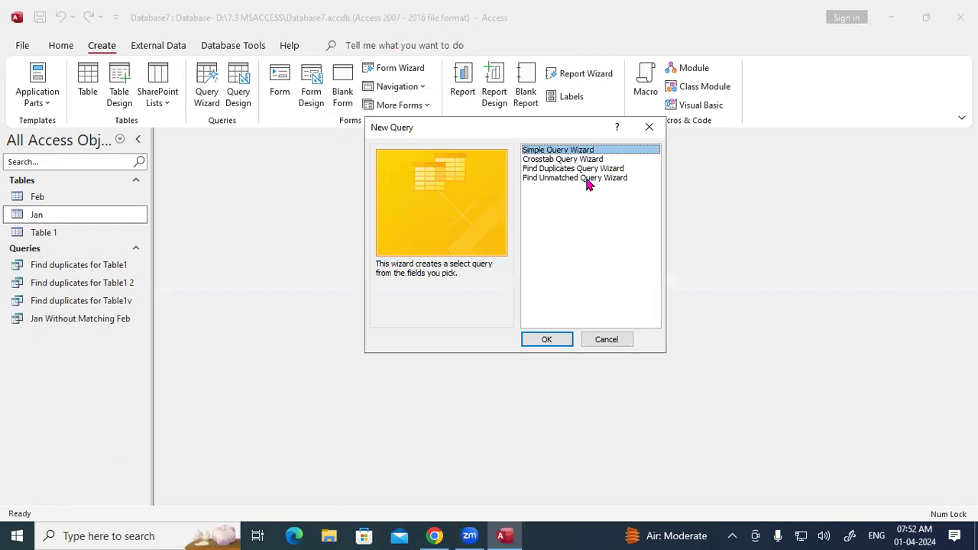
{"action": "left_click", "coordinate": [587, 179]}
{"action": "left_click", "coordinate": [547, 341]}
{"action": "left_click", "coordinate": [436, 199]}
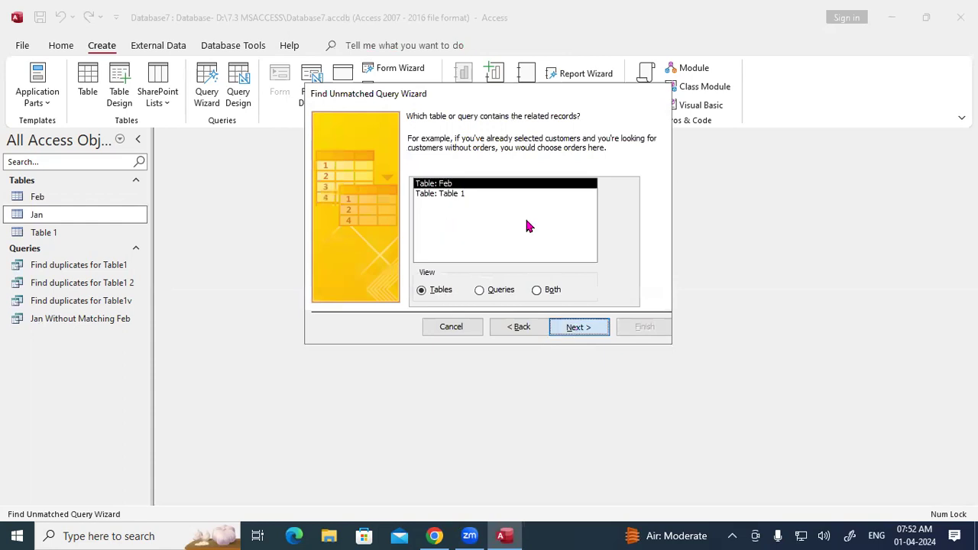
{"action": "key", "text": "Return"}
{"action": "left_click", "coordinate": [486, 201]}
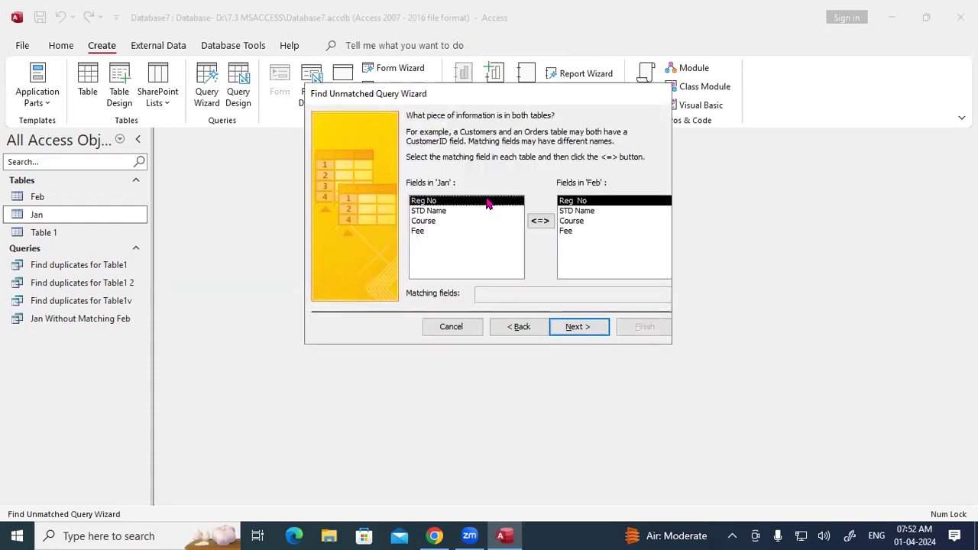
{"action": "left_click", "coordinate": [545, 224]}
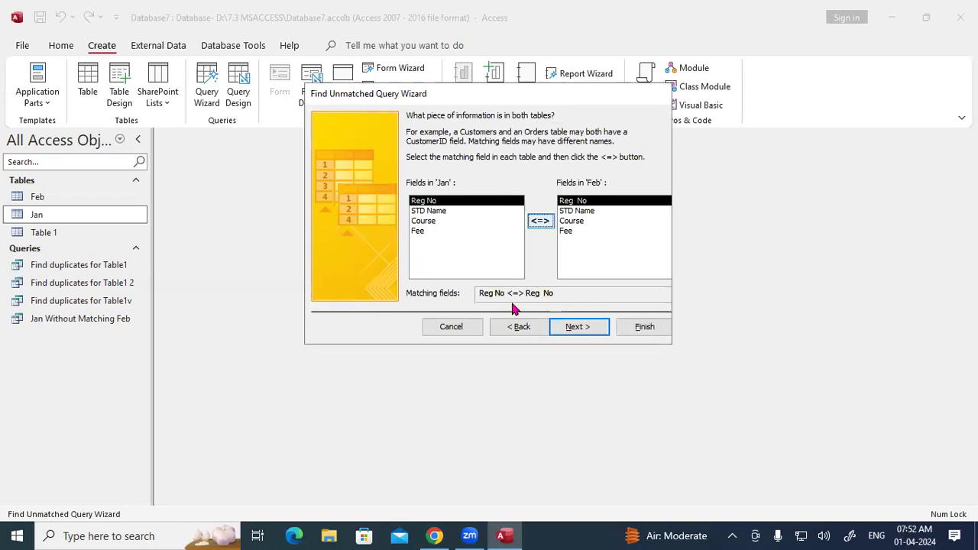
Step: Add all fields, name the query 'Jan Without Matching Feb v', finish, and close its 103 result
{"action": "left_click", "coordinate": [575, 328]}
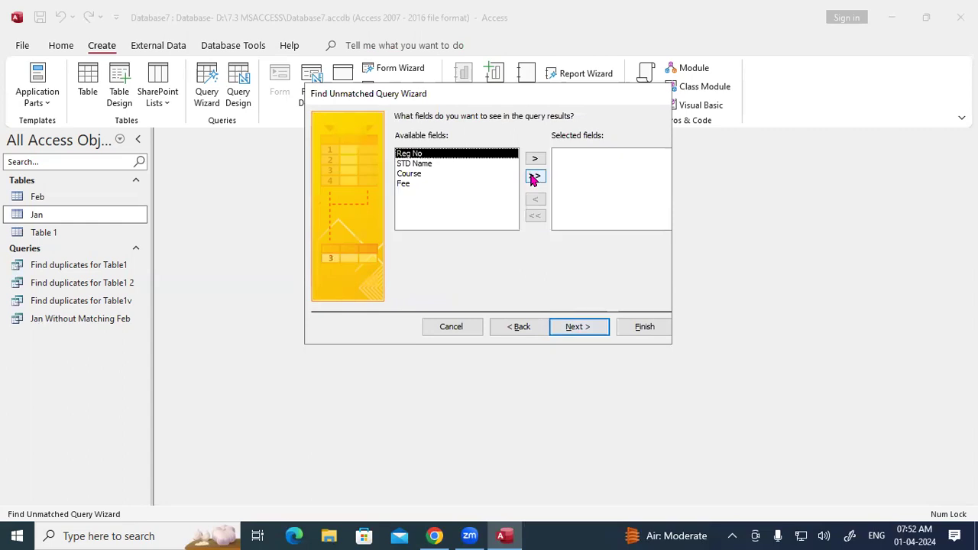
{"action": "left_click", "coordinate": [533, 177]}
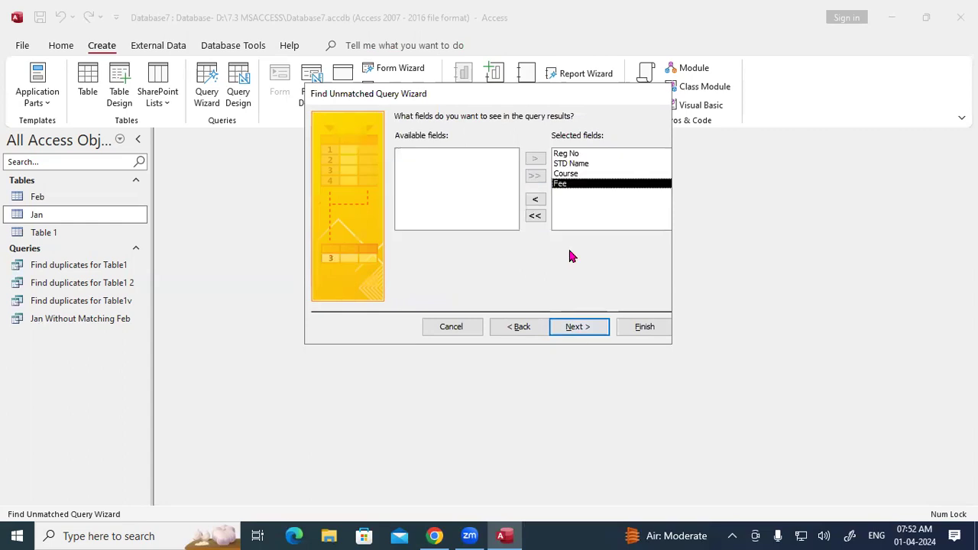
{"action": "left_click", "coordinate": [578, 329]}
{"action": "left_click", "coordinate": [531, 138]}
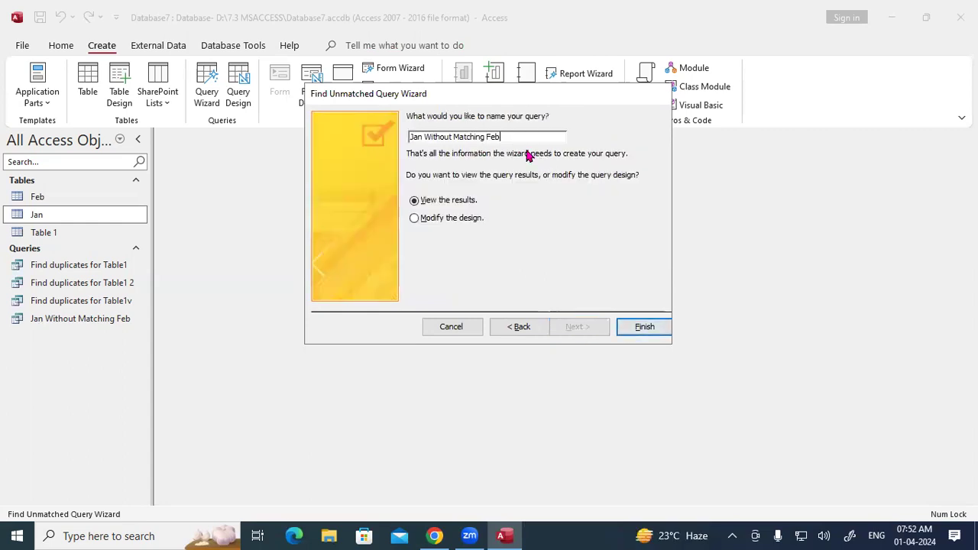
{"action": "type", "text": "v"}
{"action": "left_click", "coordinate": [644, 327]}
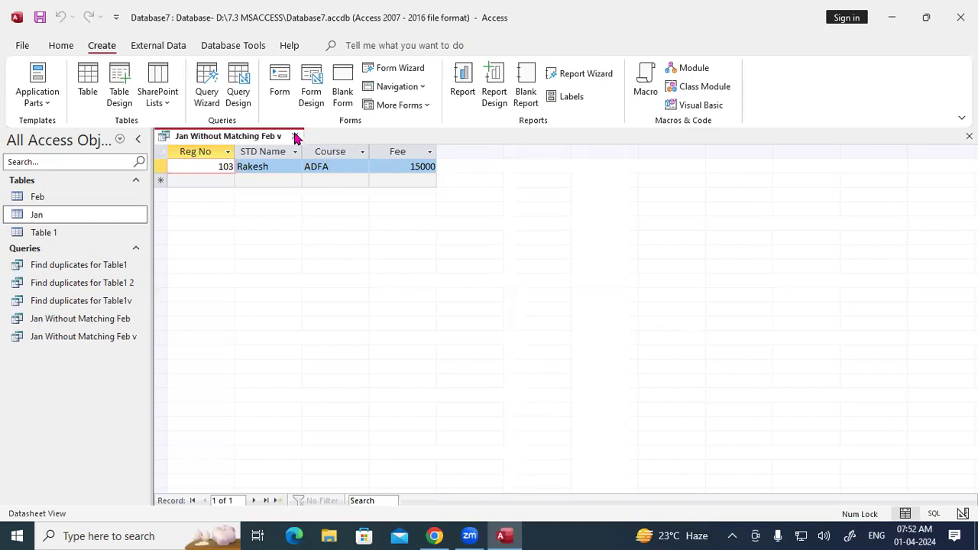
{"action": "left_click", "coordinate": [294, 136]}
{"action": "left_click", "coordinate": [206, 85]}
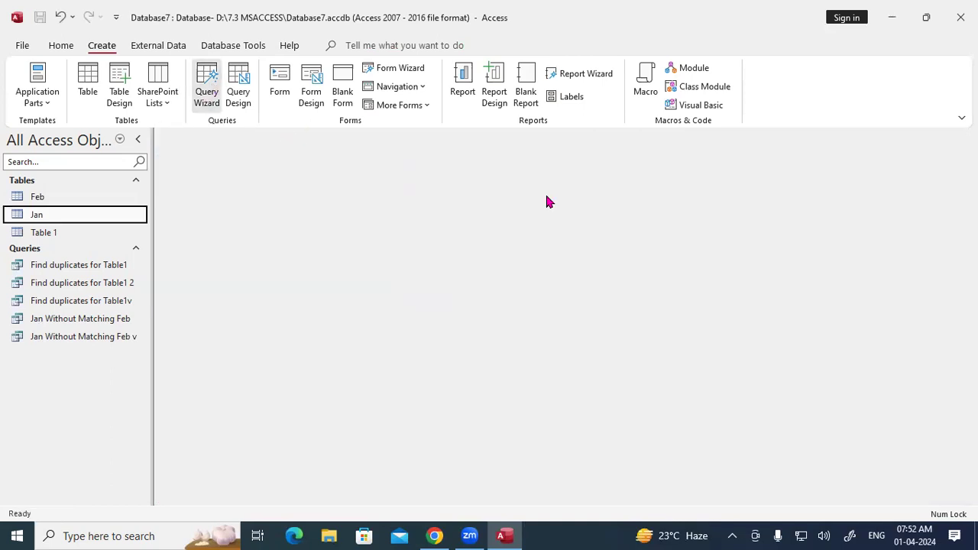
Step: Build Feb Without Matching Jan, listing Feb against Jan matched on Reg No with all fields
{"action": "left_click", "coordinate": [564, 178]}
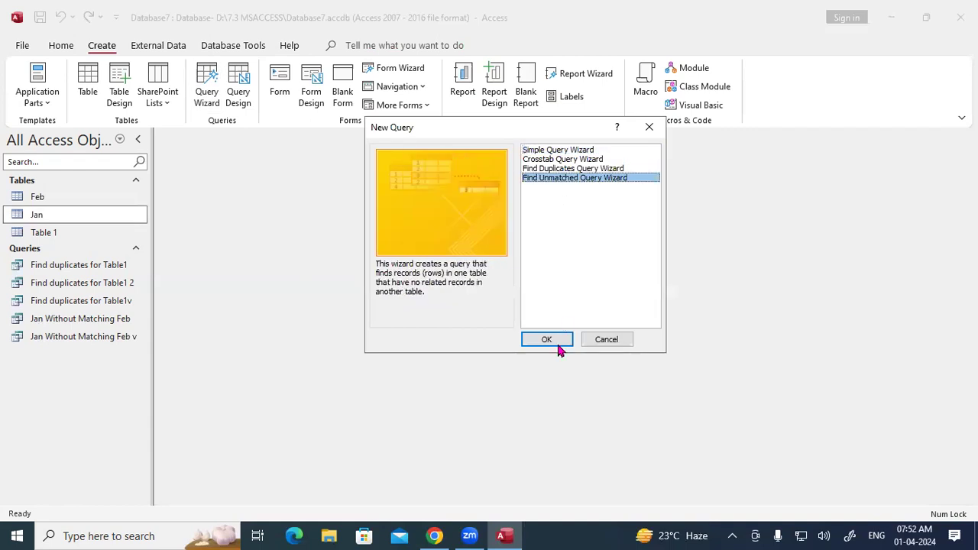
{"action": "left_click", "coordinate": [557, 344]}
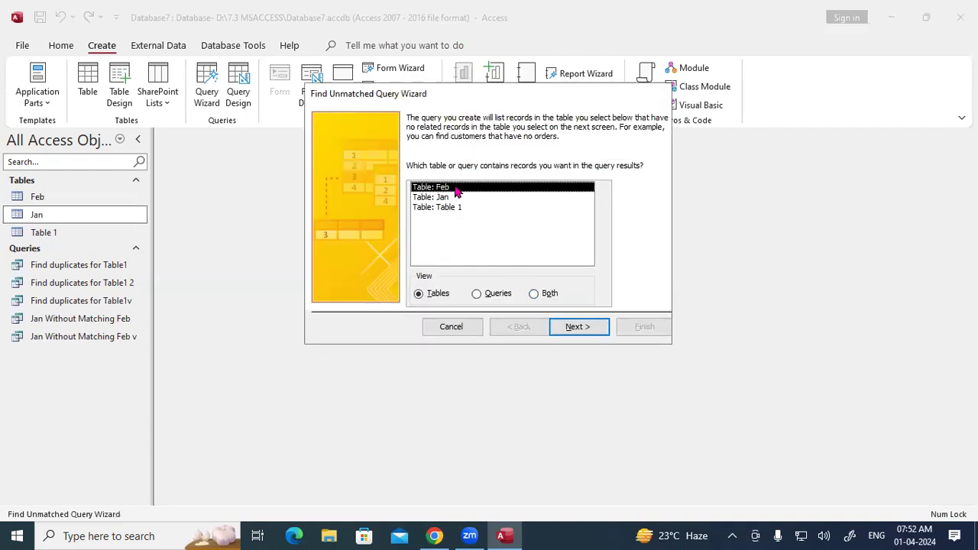
{"action": "left_click", "coordinate": [569, 329]}
{"action": "left_click", "coordinate": [579, 334]}
{"action": "left_click", "coordinate": [539, 221]}
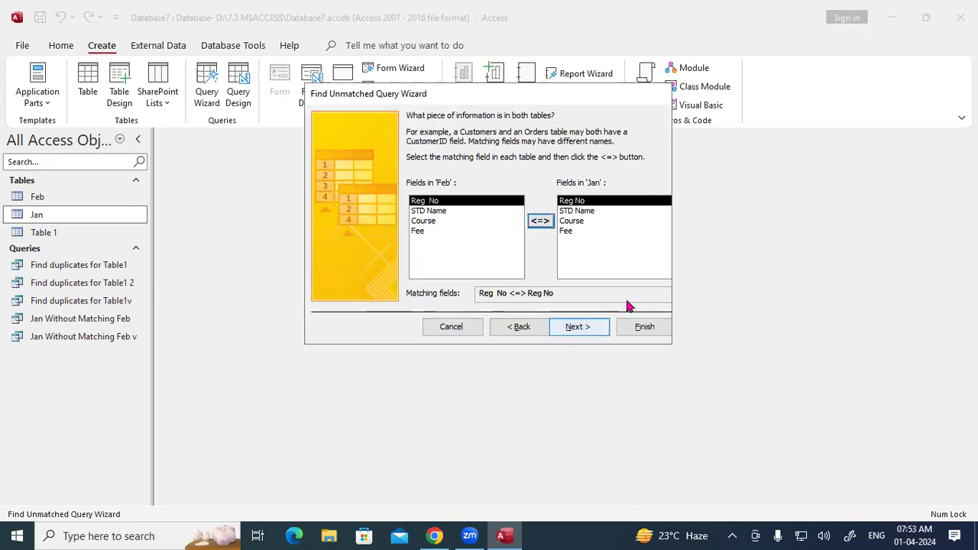
{"action": "key", "text": "Return"}
{"action": "left_click", "coordinate": [534, 175]}
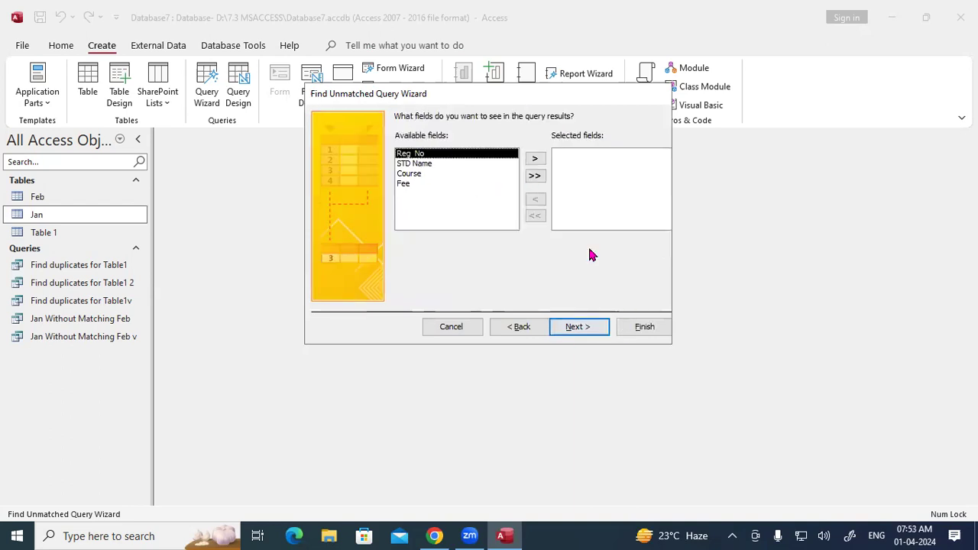
{"action": "left_click", "coordinate": [643, 327]}
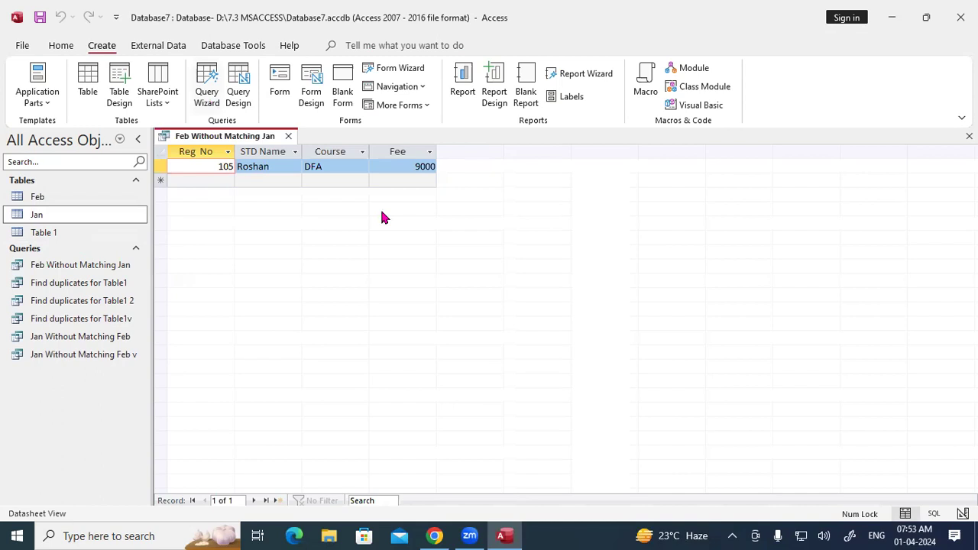
Step: Dismiss the extra new-query wizard choices and close the record 105 results
{"action": "left_click", "coordinate": [574, 169]}
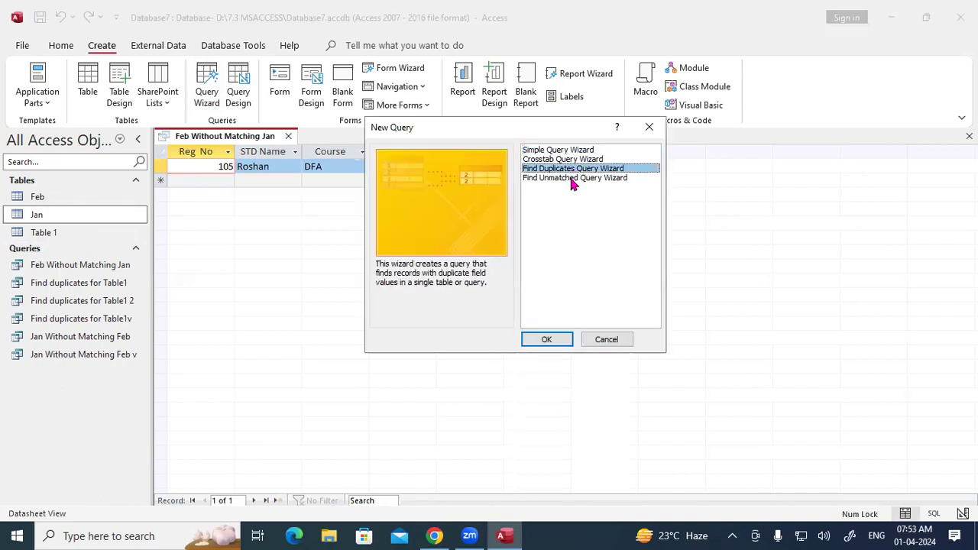
{"action": "left_click", "coordinate": [573, 178]}
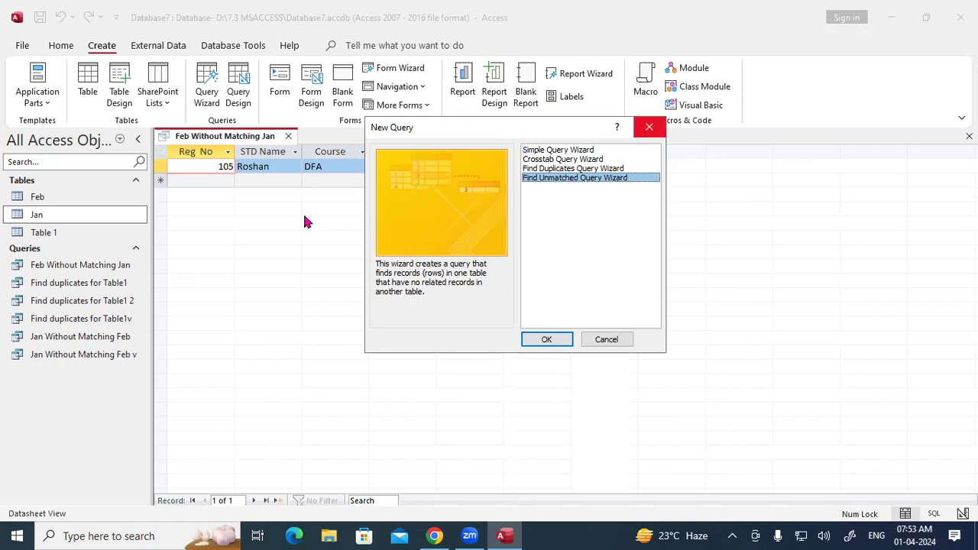
{"action": "key", "text": "Escape"}
{"action": "left_click", "coordinate": [288, 136]}
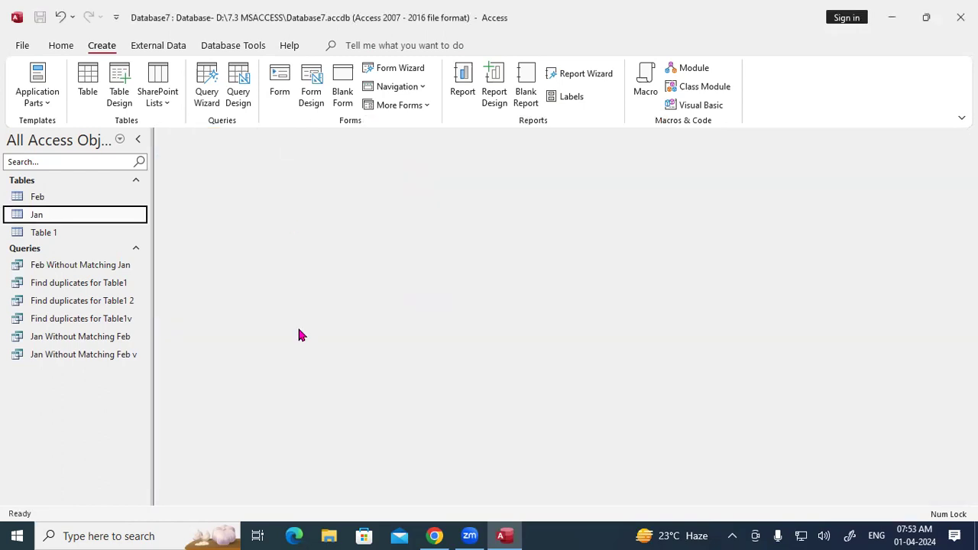
Step: Review the External Data and Database Tools ribbon tabs, then erase the on-screen ink annotation
{"action": "left_click", "coordinate": [150, 46]}
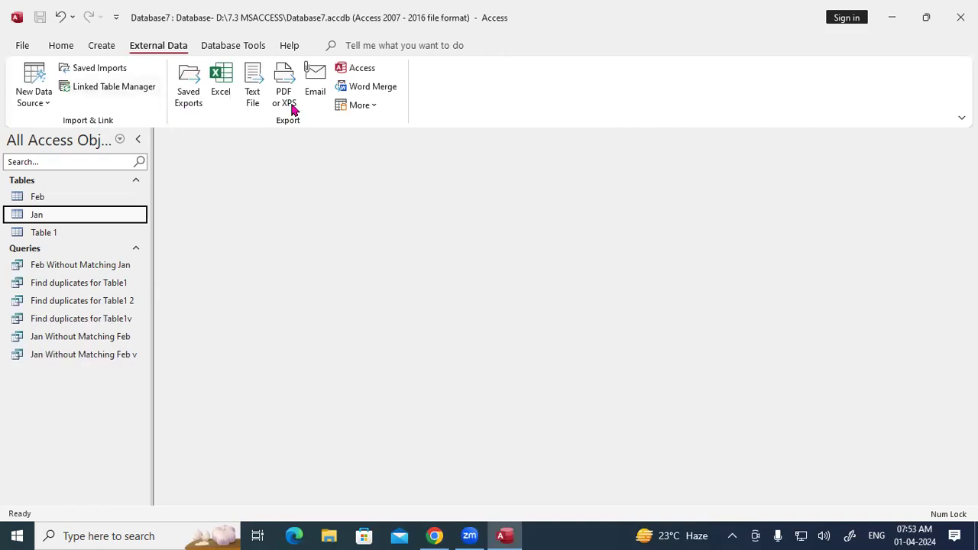
{"action": "left_click", "coordinate": [229, 47]}
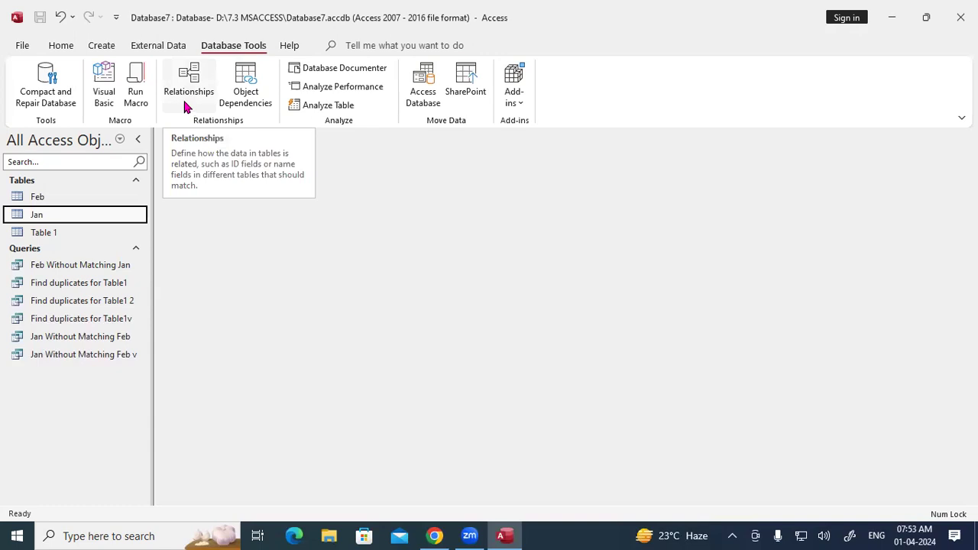
{"action": "left_click", "coordinate": [163, 47]}
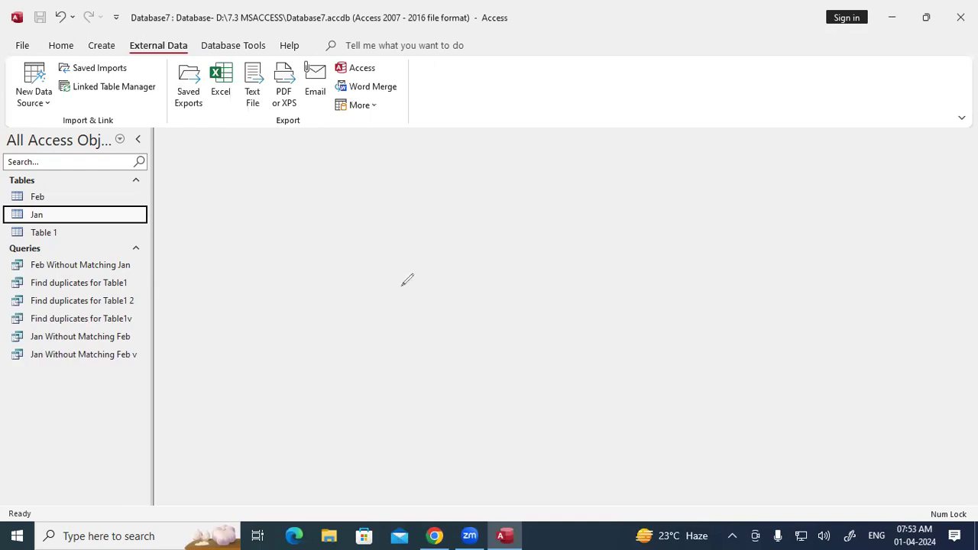
{"action": "left_click_drag", "start_coordinate": [378, 269], "coordinate": [410, 289]}
{"action": "left_click_drag", "start_coordinate": [389, 255], "coordinate": [370, 261]}
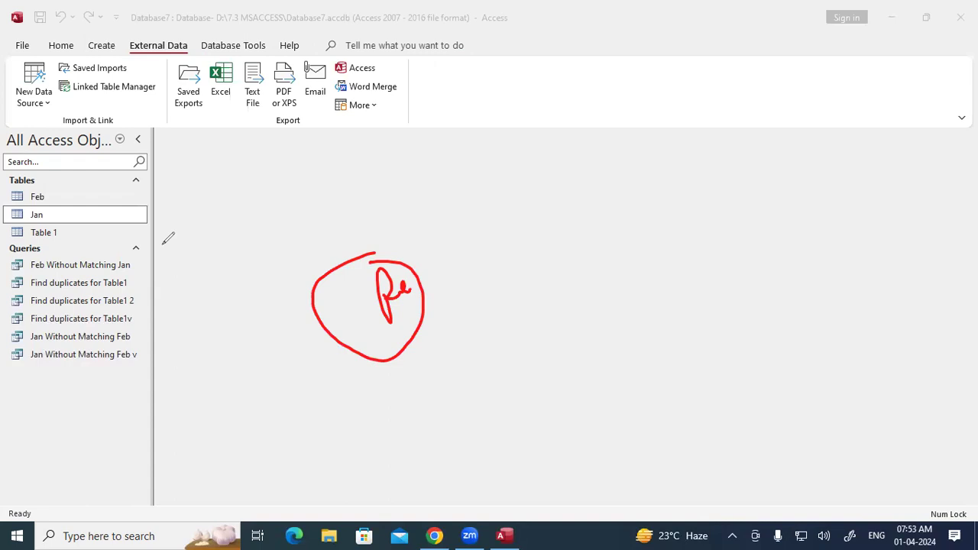
{"action": "key", "text": "Escape"}
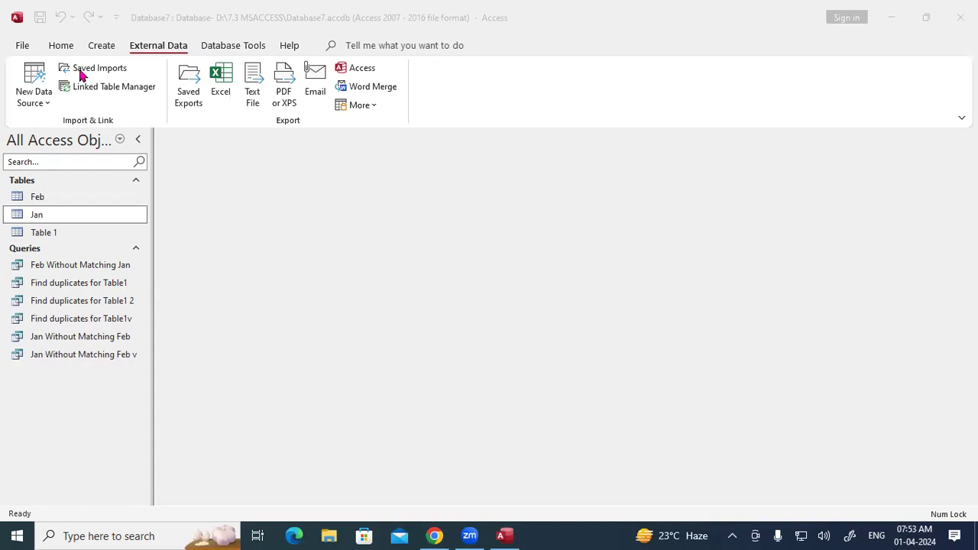
Step: Look over the Home and Create tabs, then exit Access to the Windows desktop
{"action": "left_click", "coordinate": [61, 46]}
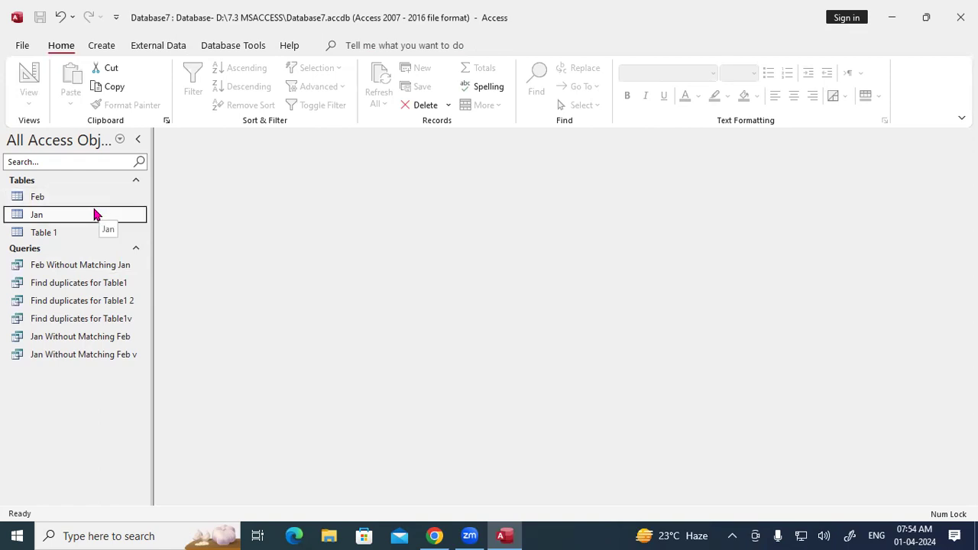
{"action": "left_click", "coordinate": [100, 46]}
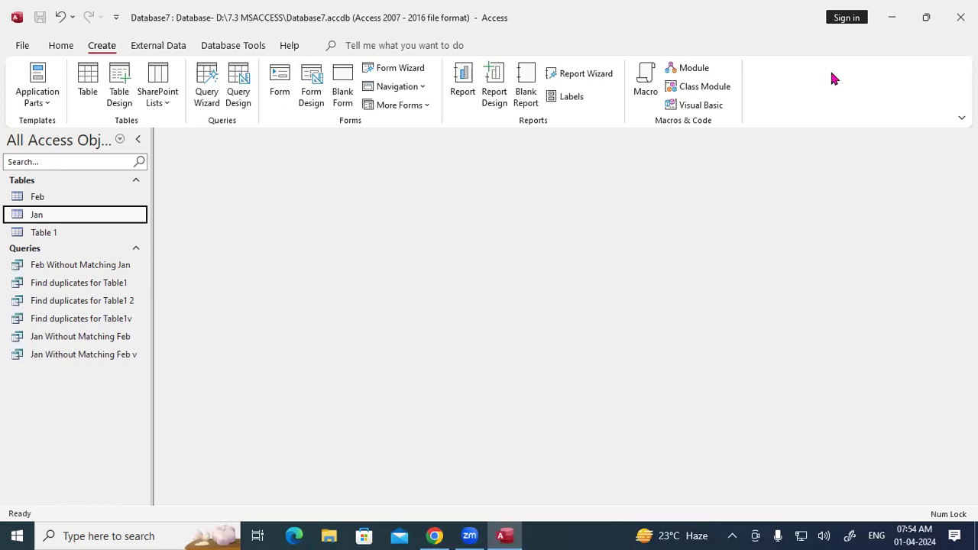
{"action": "left_click", "coordinate": [960, 16]}
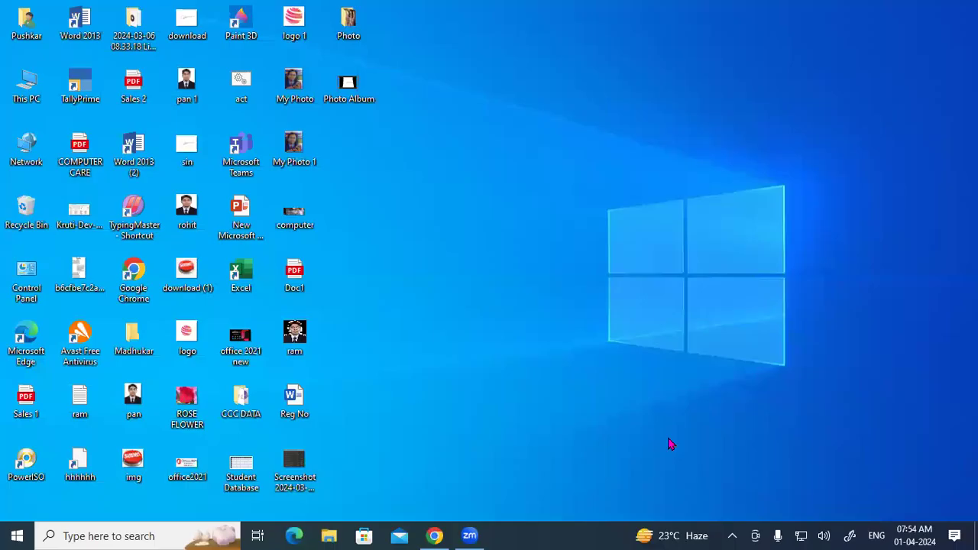